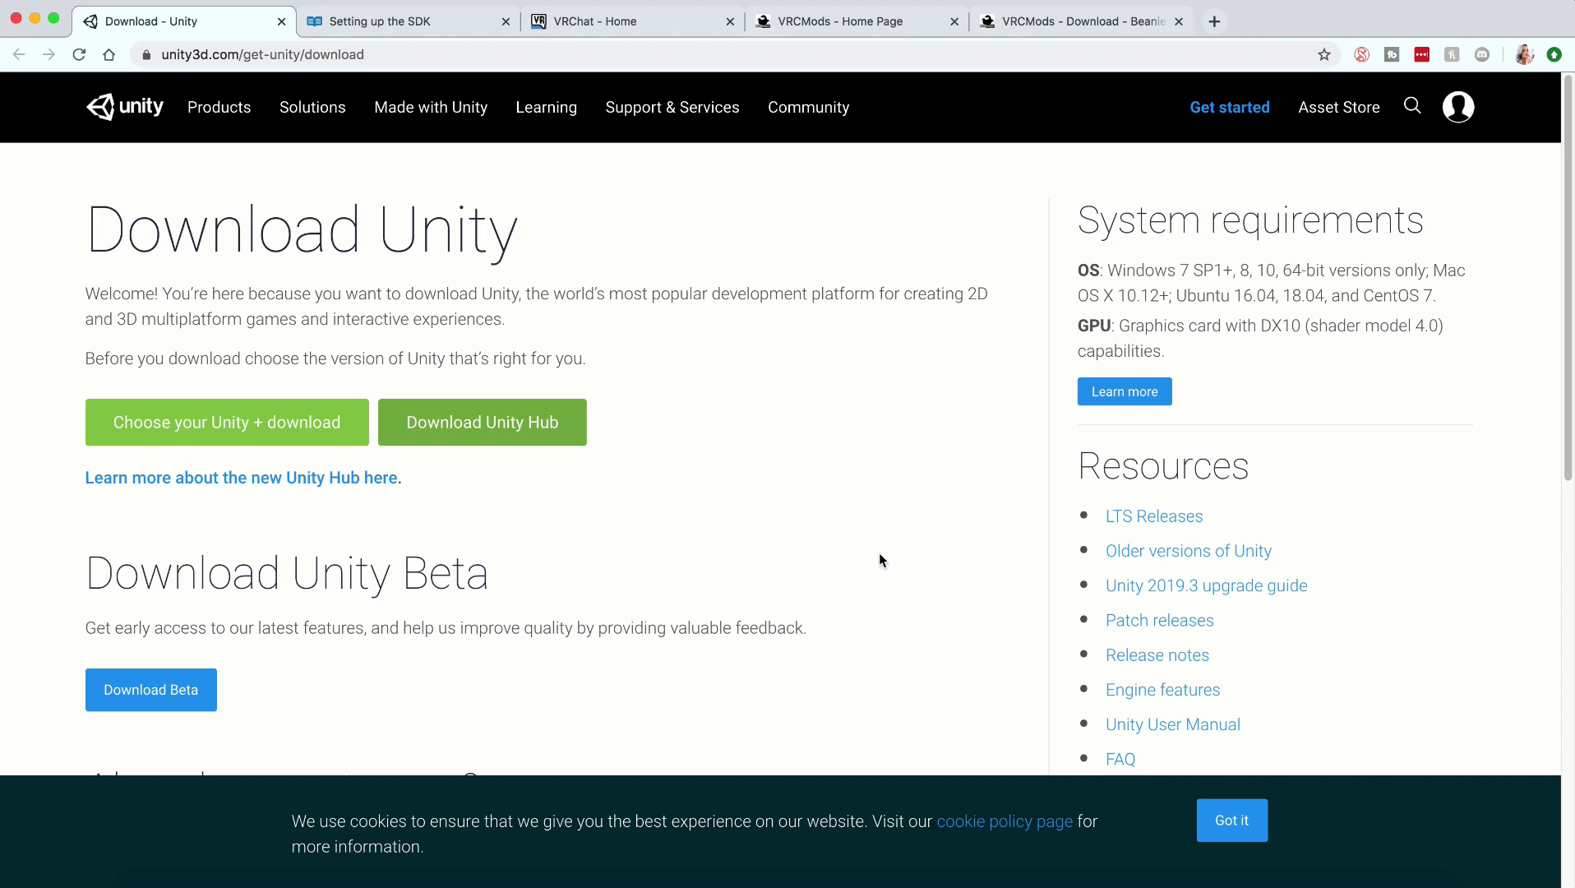
# Locate the Unity Hub download and look up the required Unity version in VRChat's SDK setup guide.
pyautogui.click(481, 434)
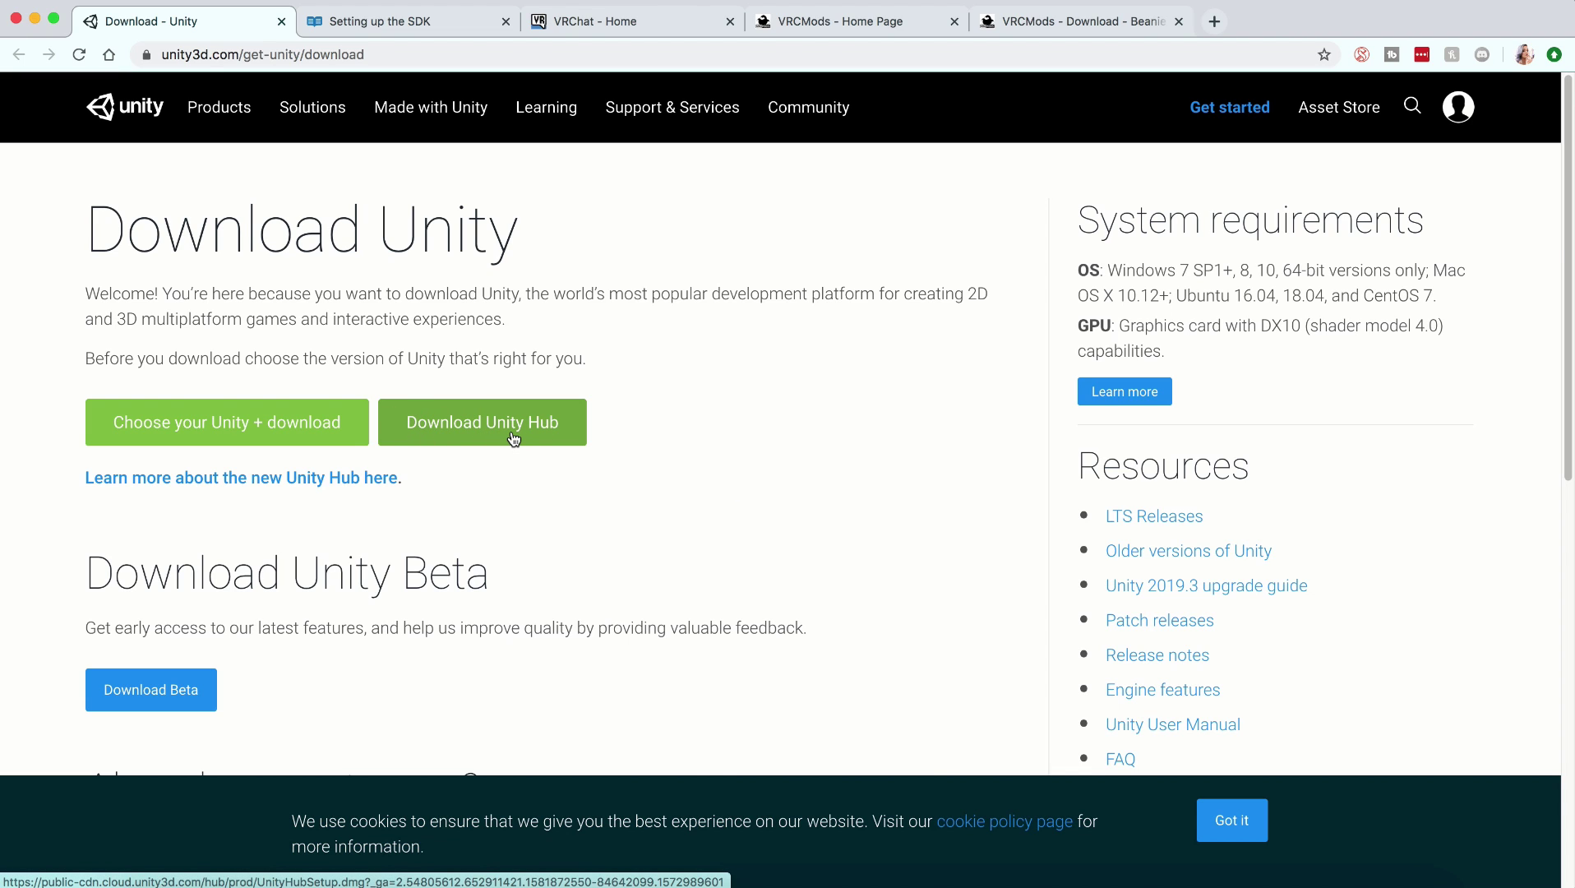
pyautogui.hotkey('ctrl', 'Tab')
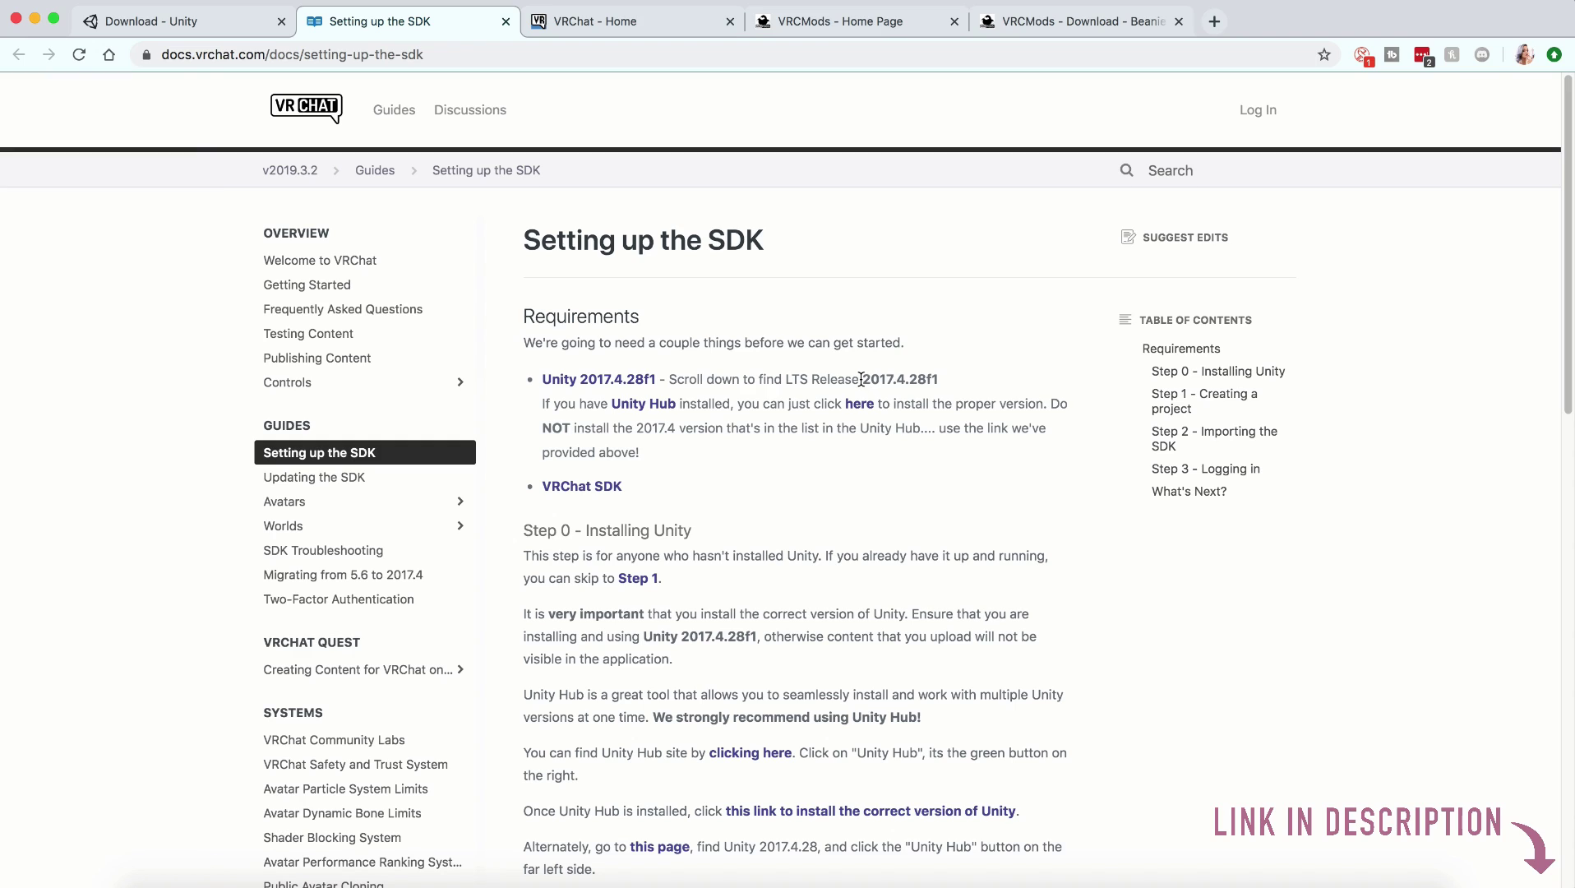
pyautogui.moveTo(863, 379); pyautogui.dragTo(941, 380)
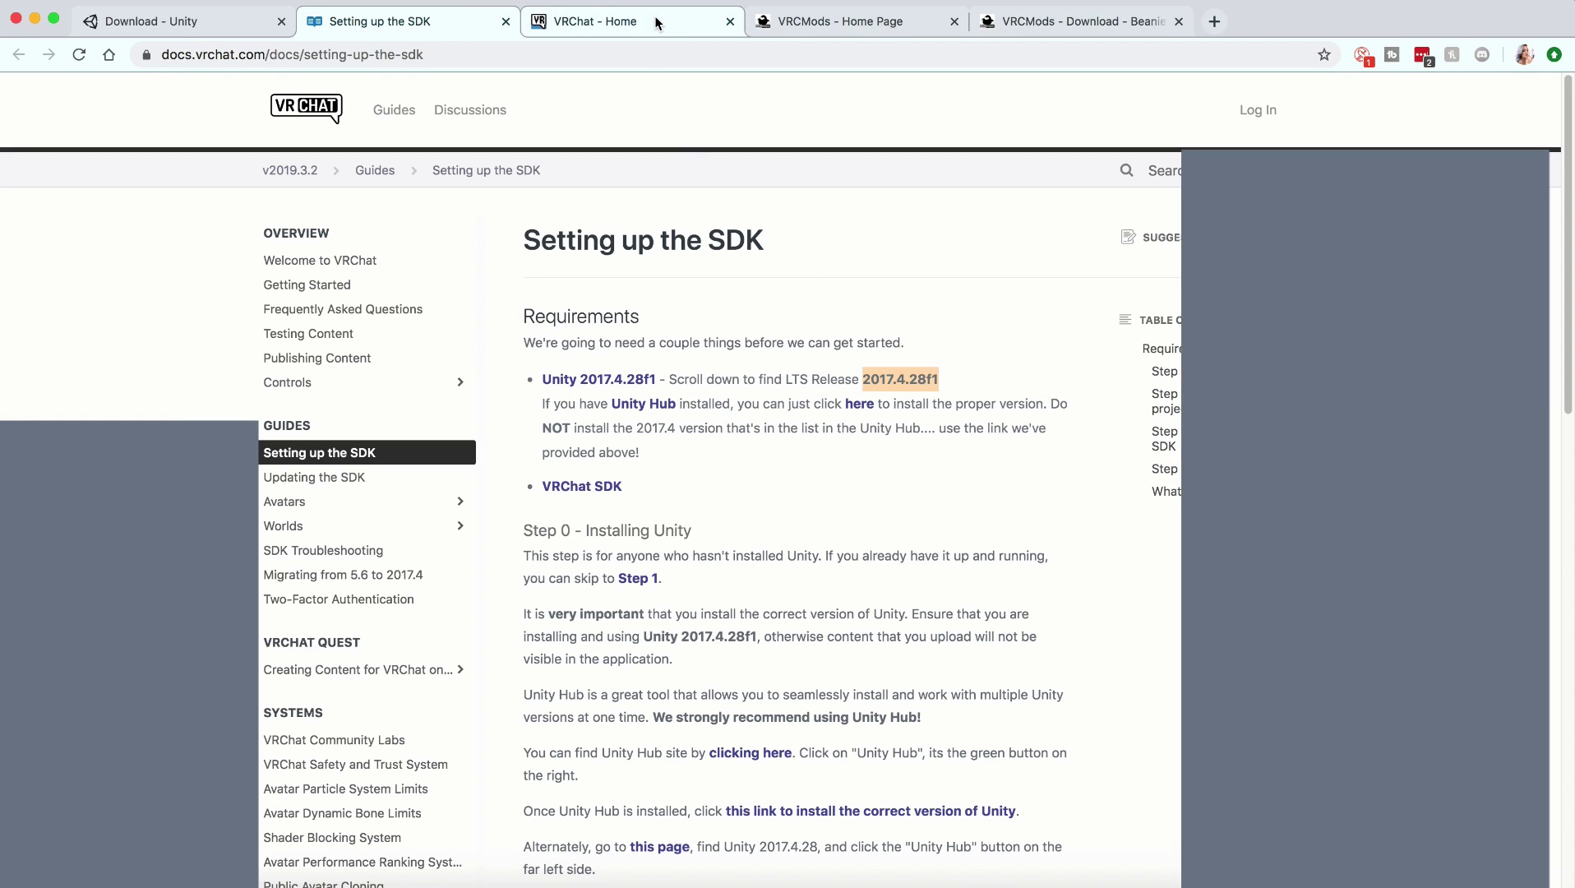
pyautogui.click(654, 15)
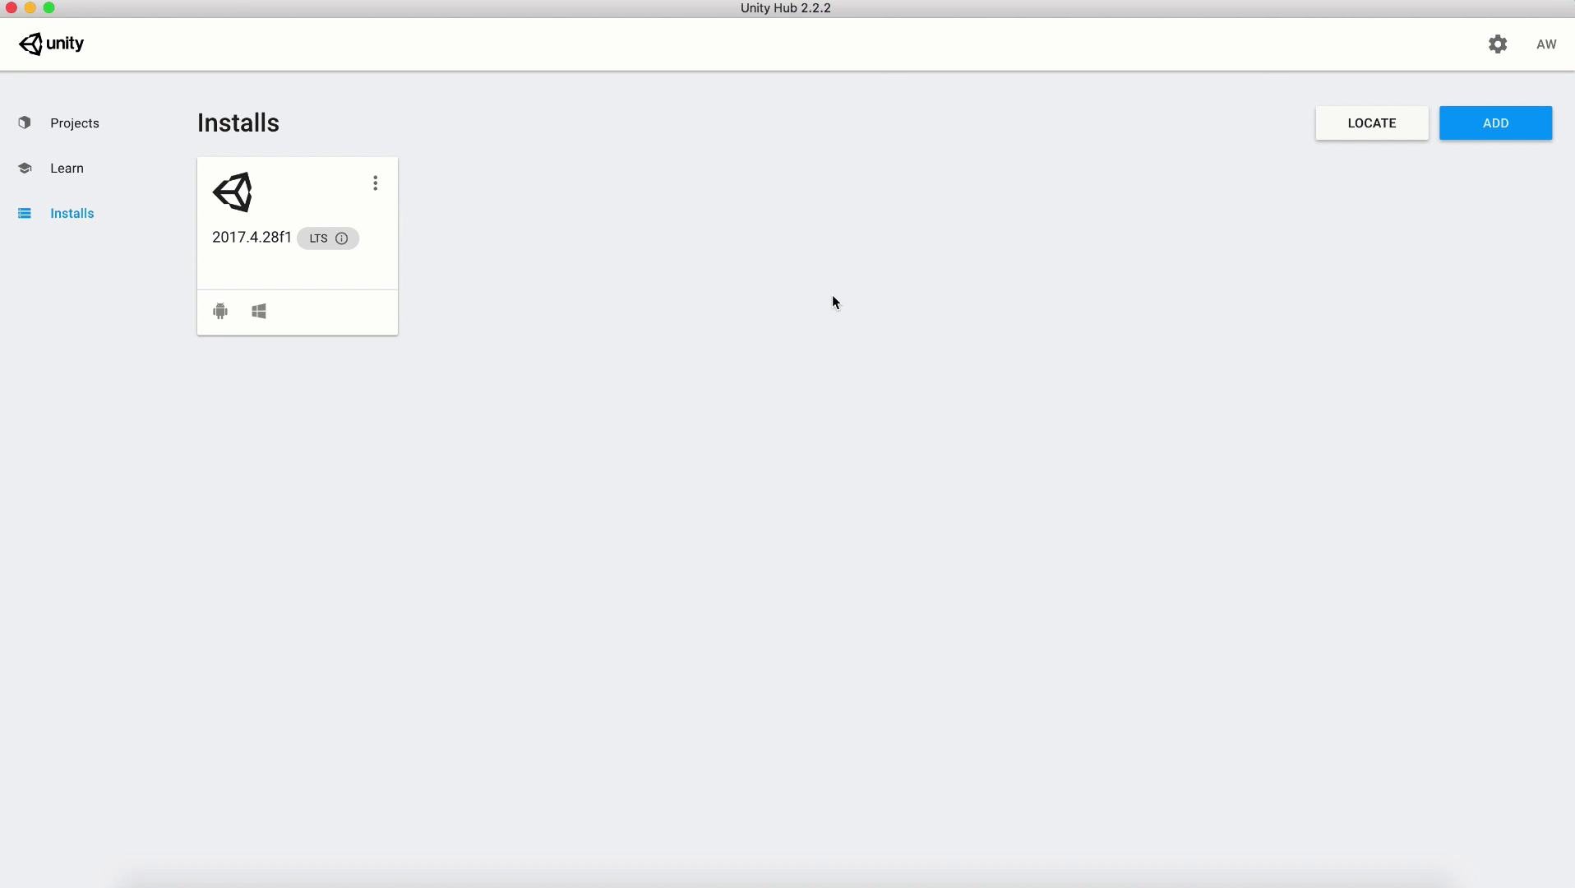
# In Unity Hub, check the Android and Windows build support modules of the 2017.4.28f1 install.
pyautogui.click(376, 183)
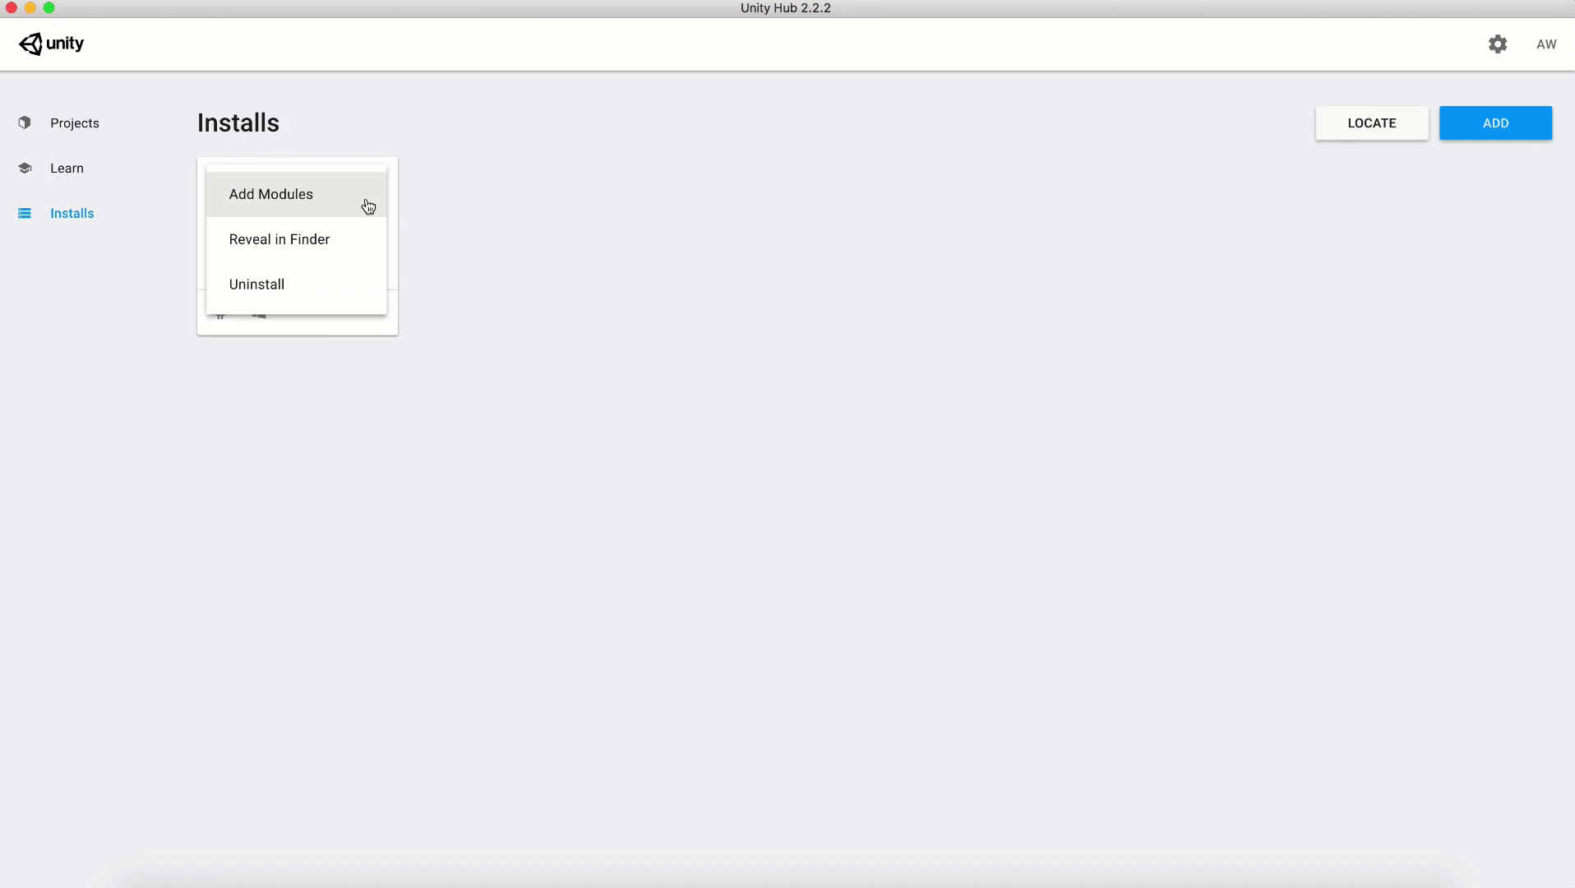
pyautogui.click(315, 205)
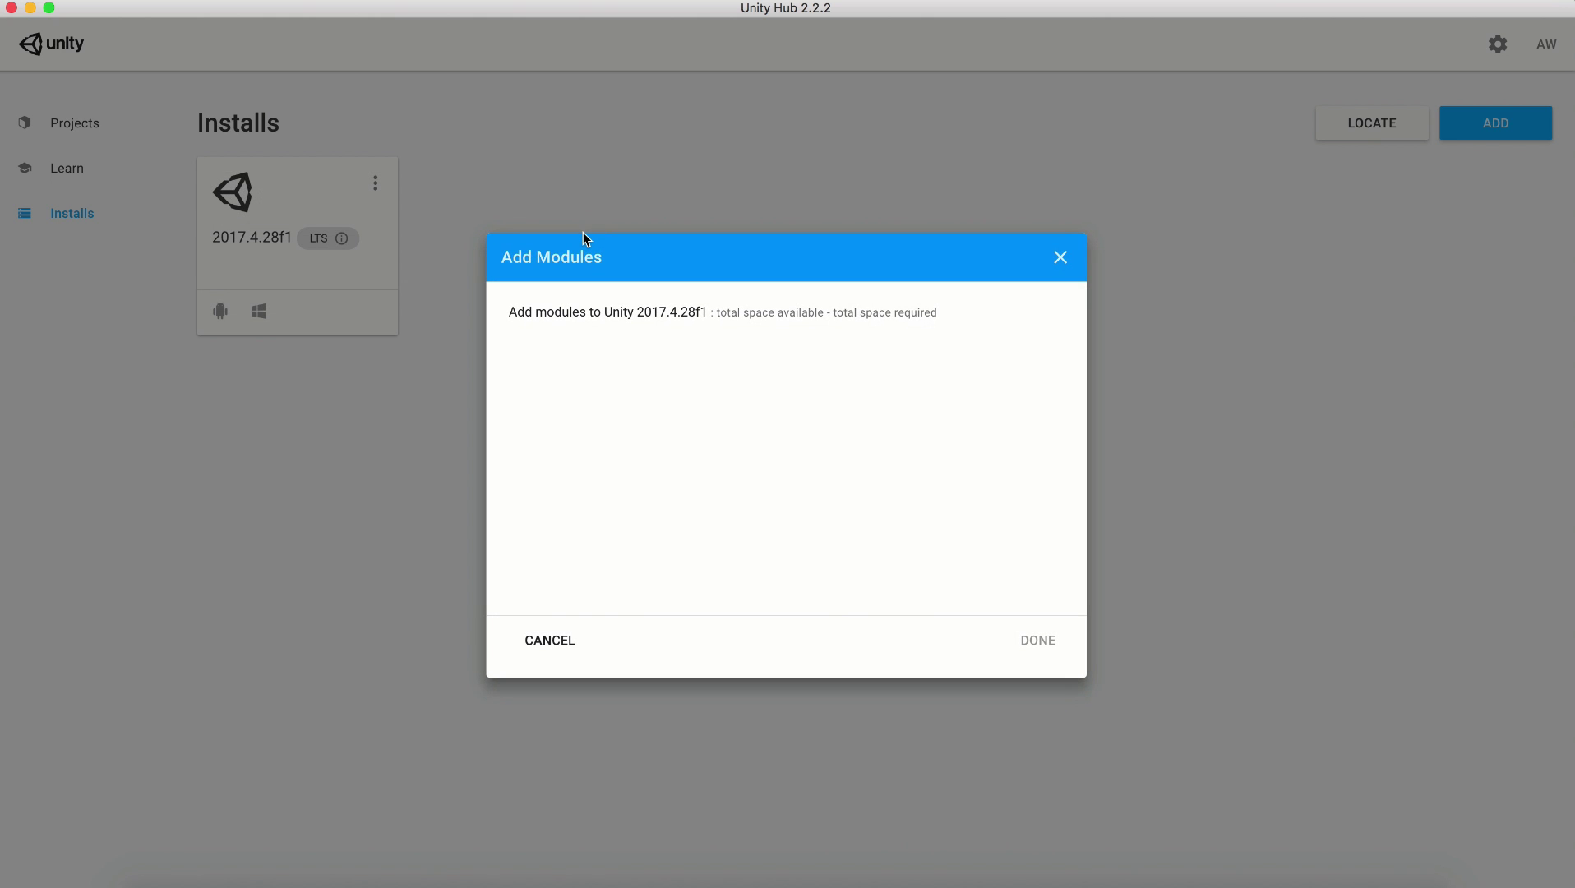
pyautogui.scroll(-3, 588, 543)
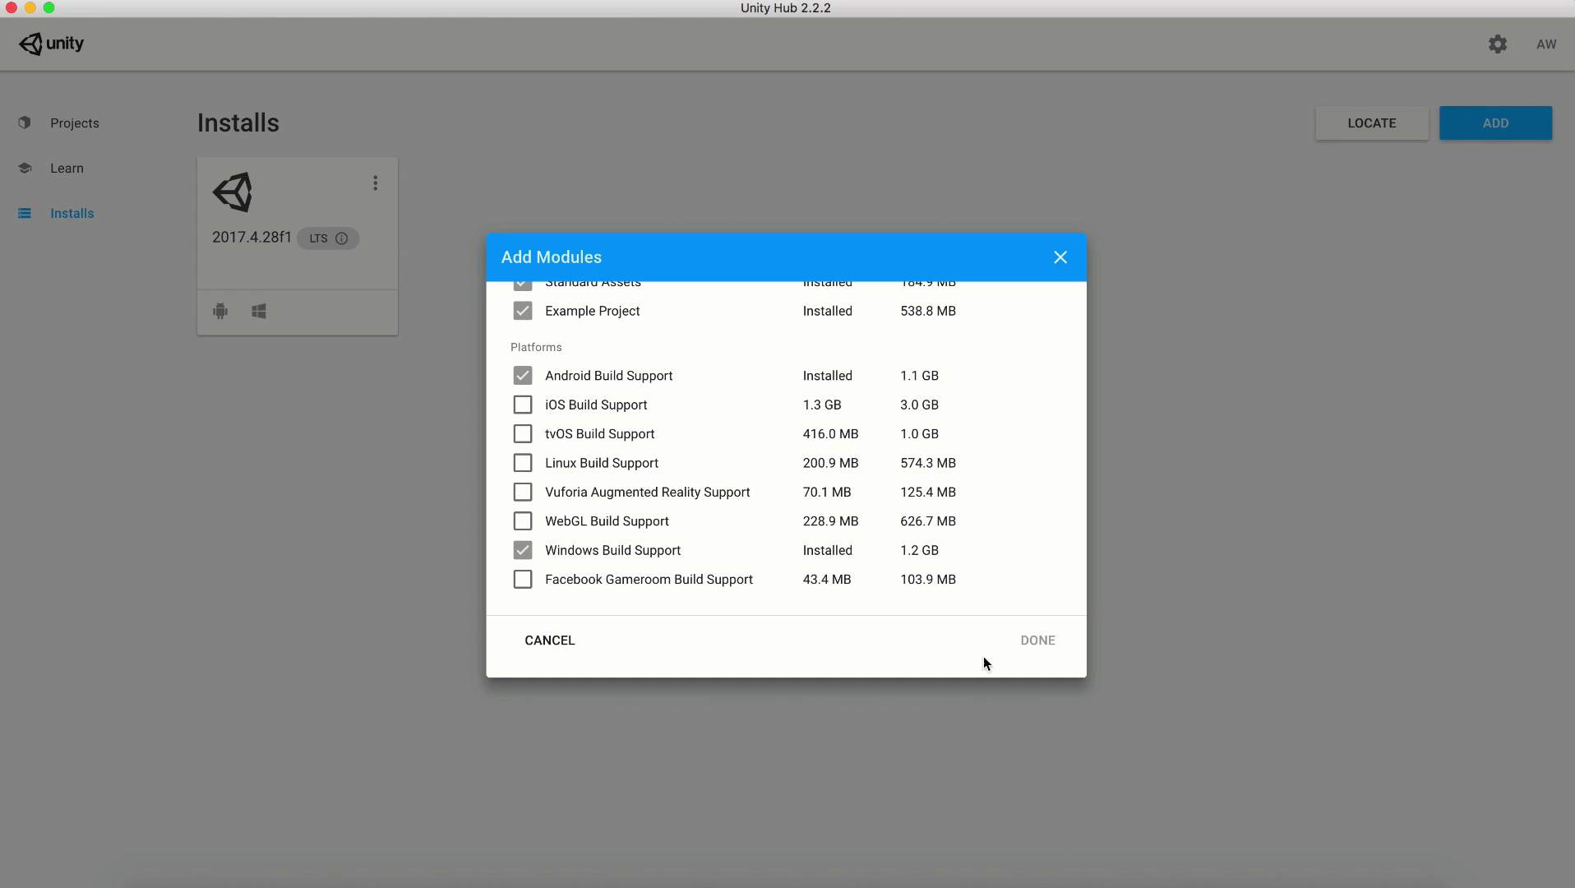
pyautogui.press('Escape')
# Create a new 3D project named "Youtube Tutorial 1" with Unity 2017.4.28f1.
pyautogui.click(97, 123)
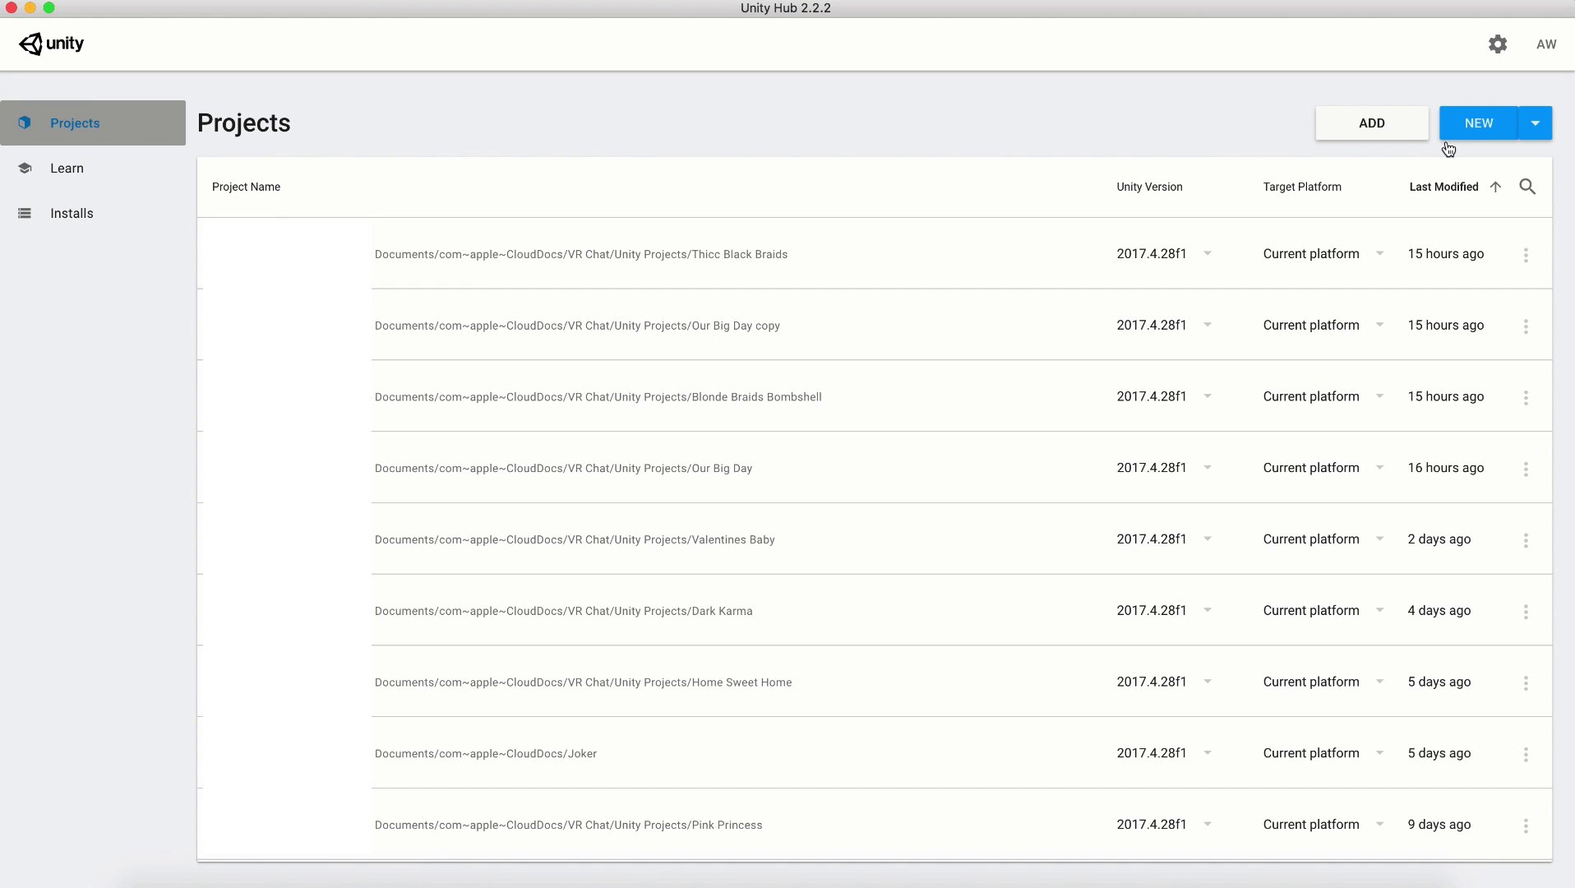
pyautogui.click(1473, 124)
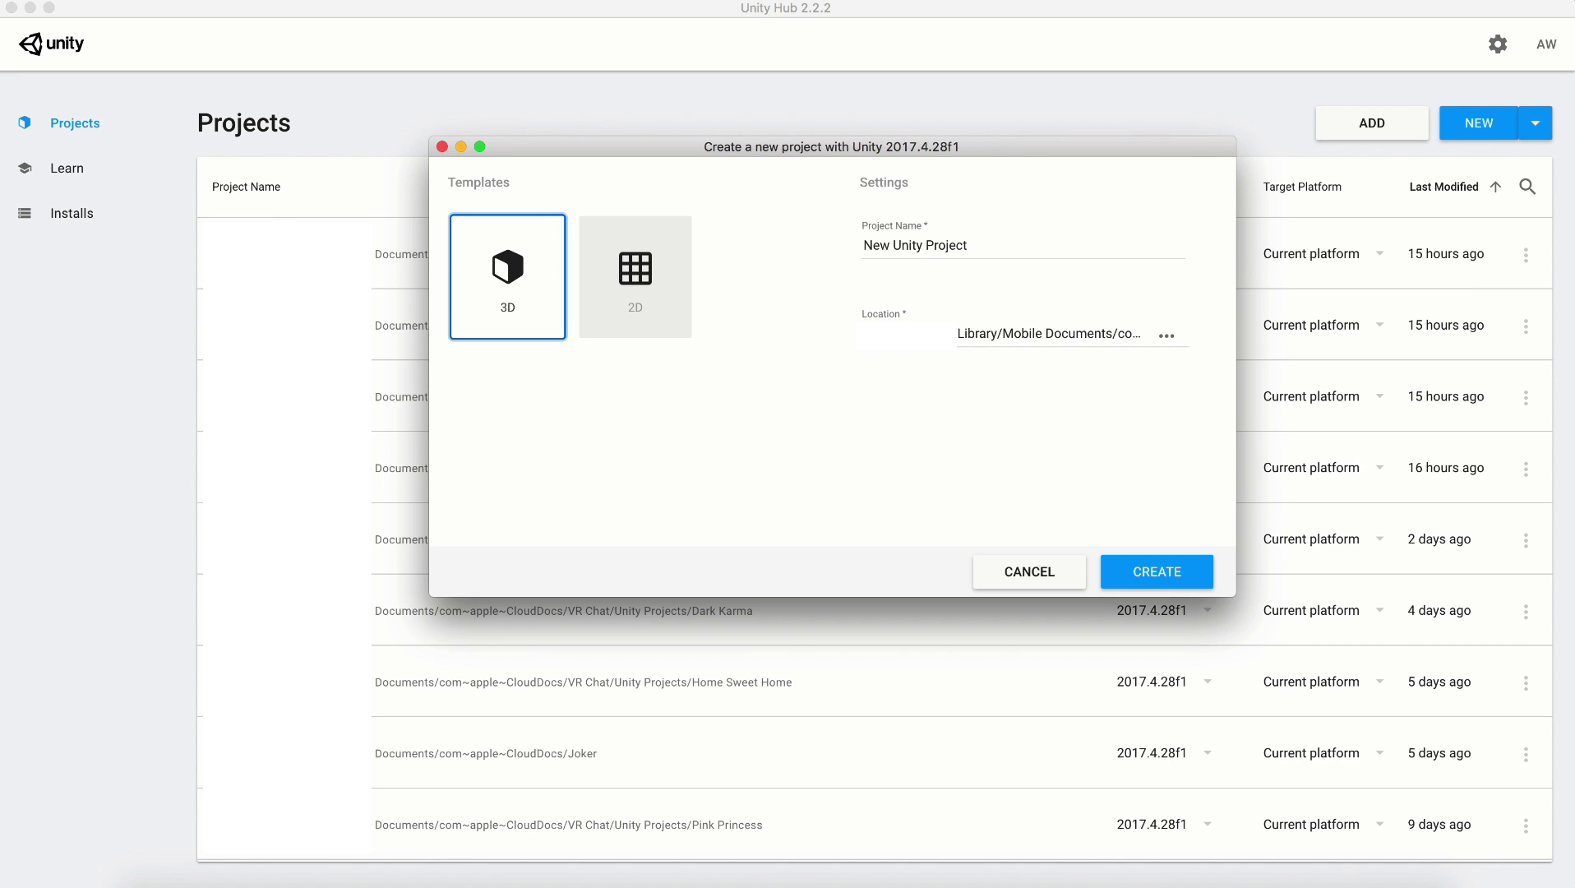
pyautogui.click(1171, 338)
pyautogui.tripleClick(957, 247)
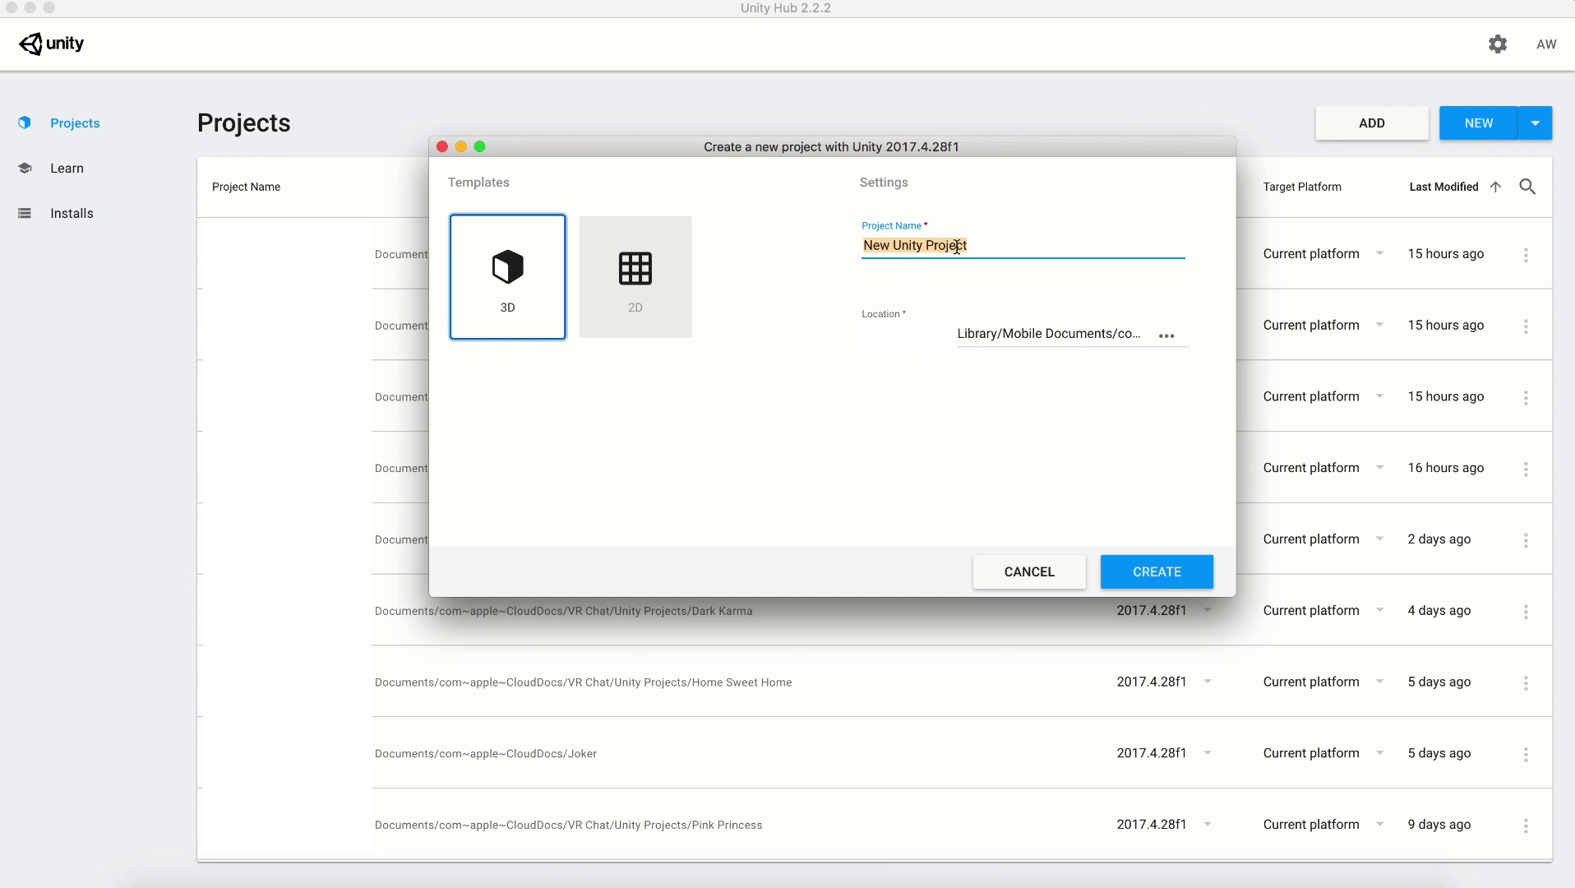
pyautogui.write('Youtube Tutorial 1')
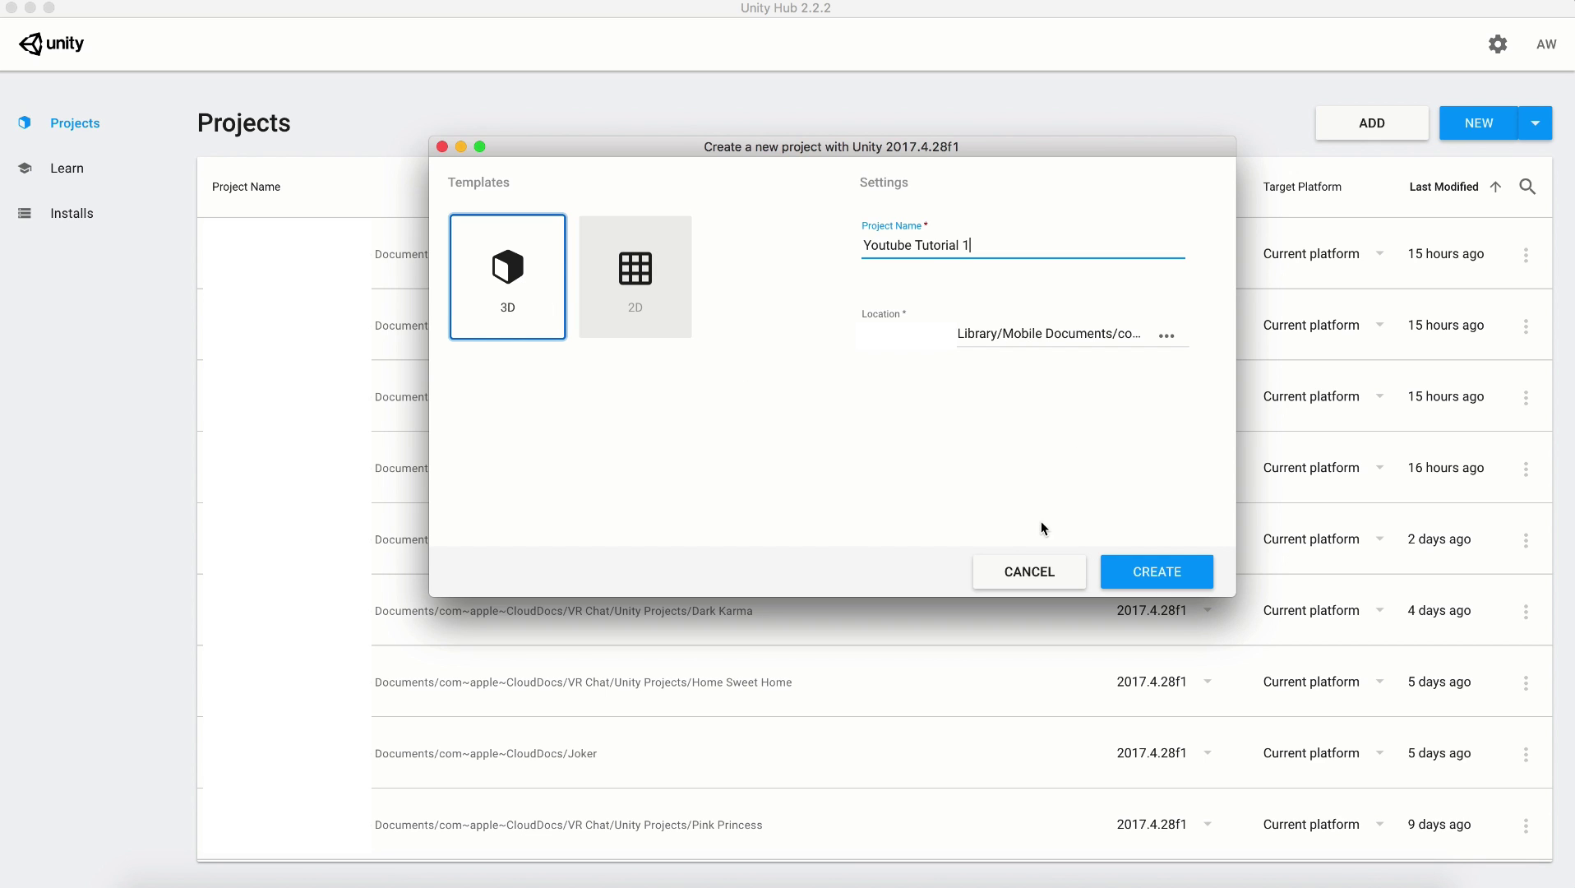
pyautogui.click(1158, 580)
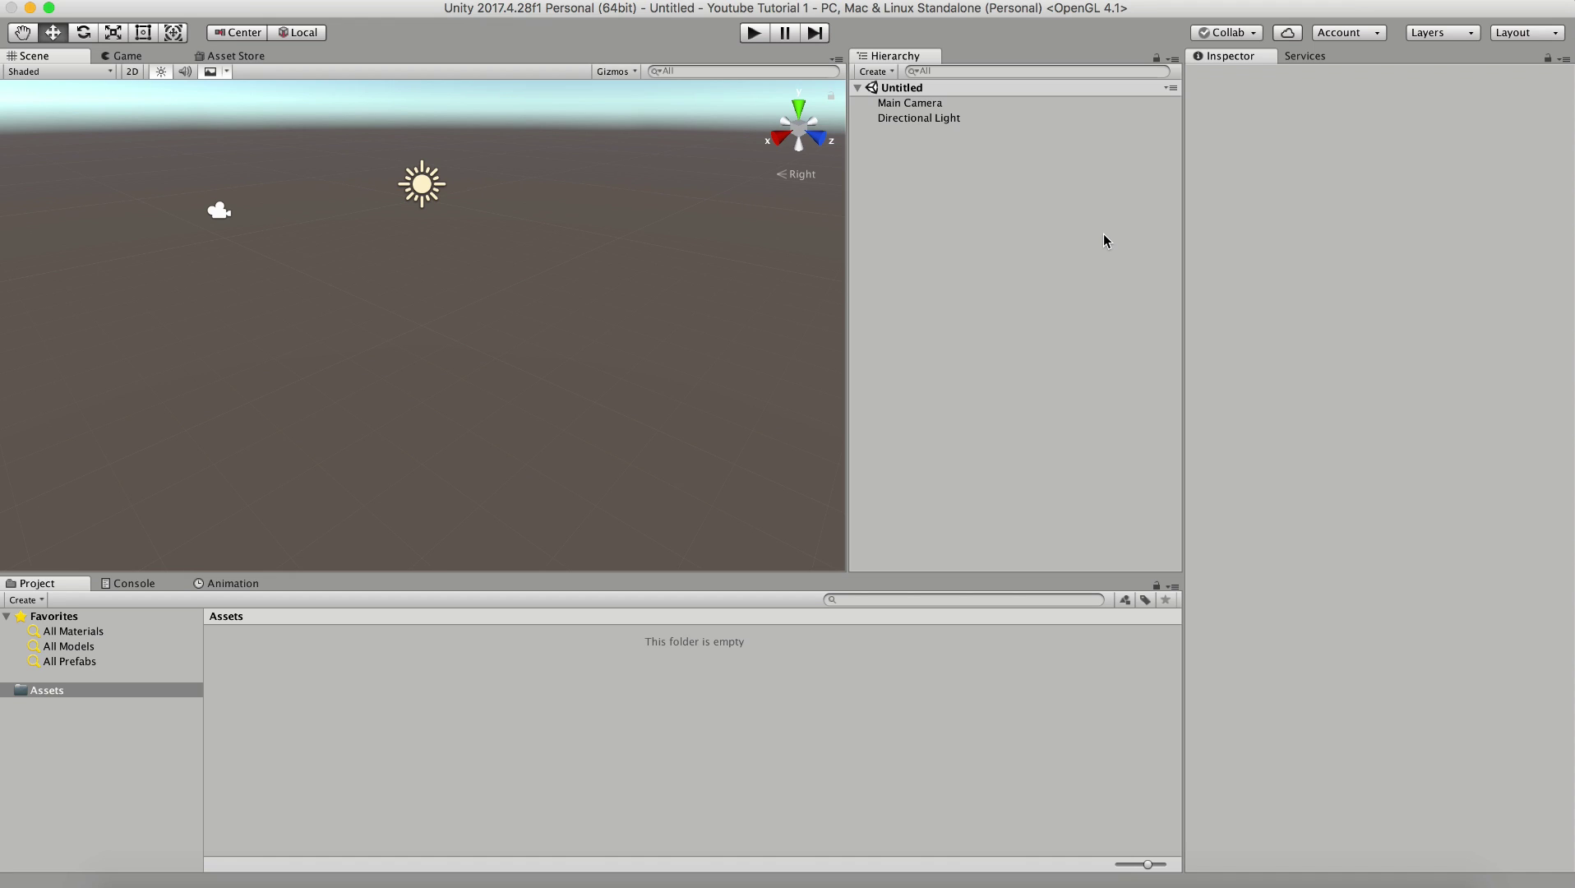
# Delete the Main Camera from the untitled scene and widen the Inspector area.
pyautogui.doubleClick(911, 109)
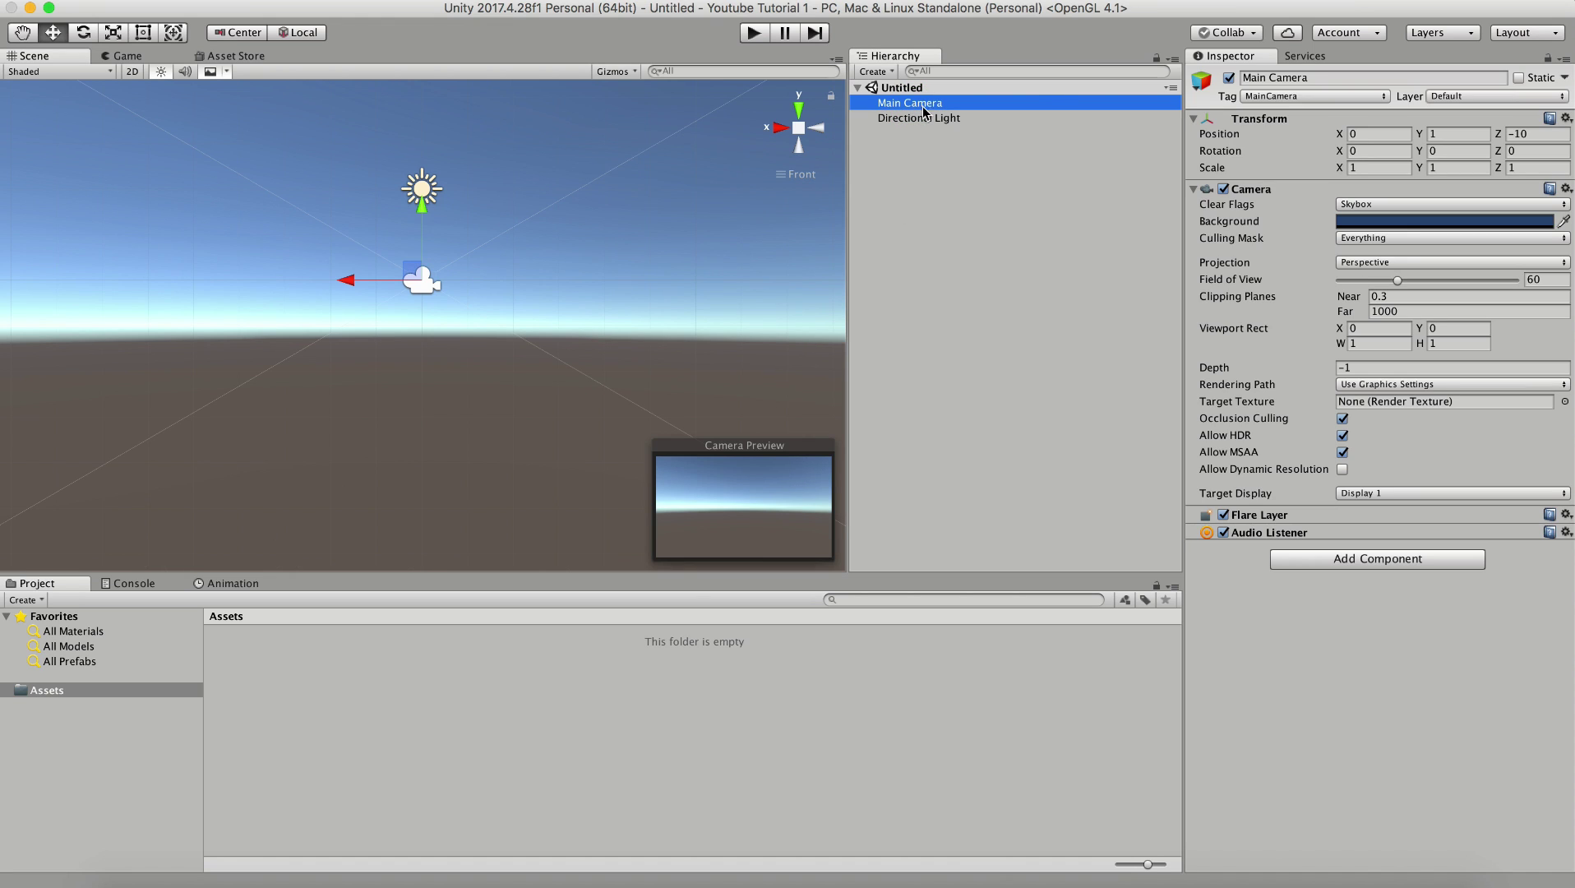
pyautogui.rightClick(924, 109)
pyautogui.click(952, 197)
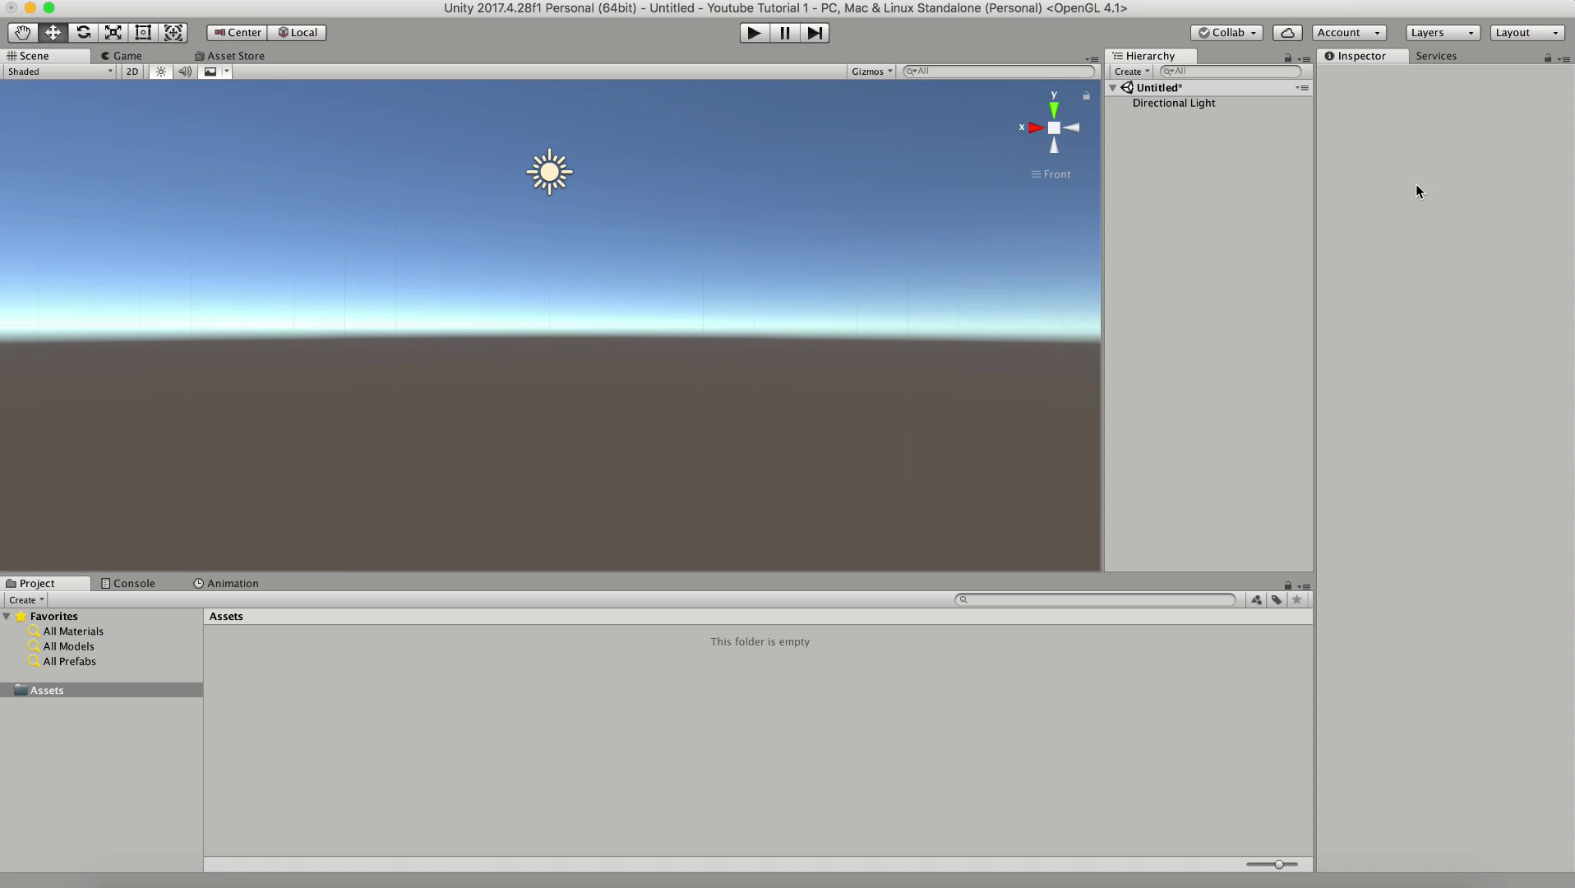
pyautogui.moveTo(1315, 374); pyautogui.dragTo(1225, 370)
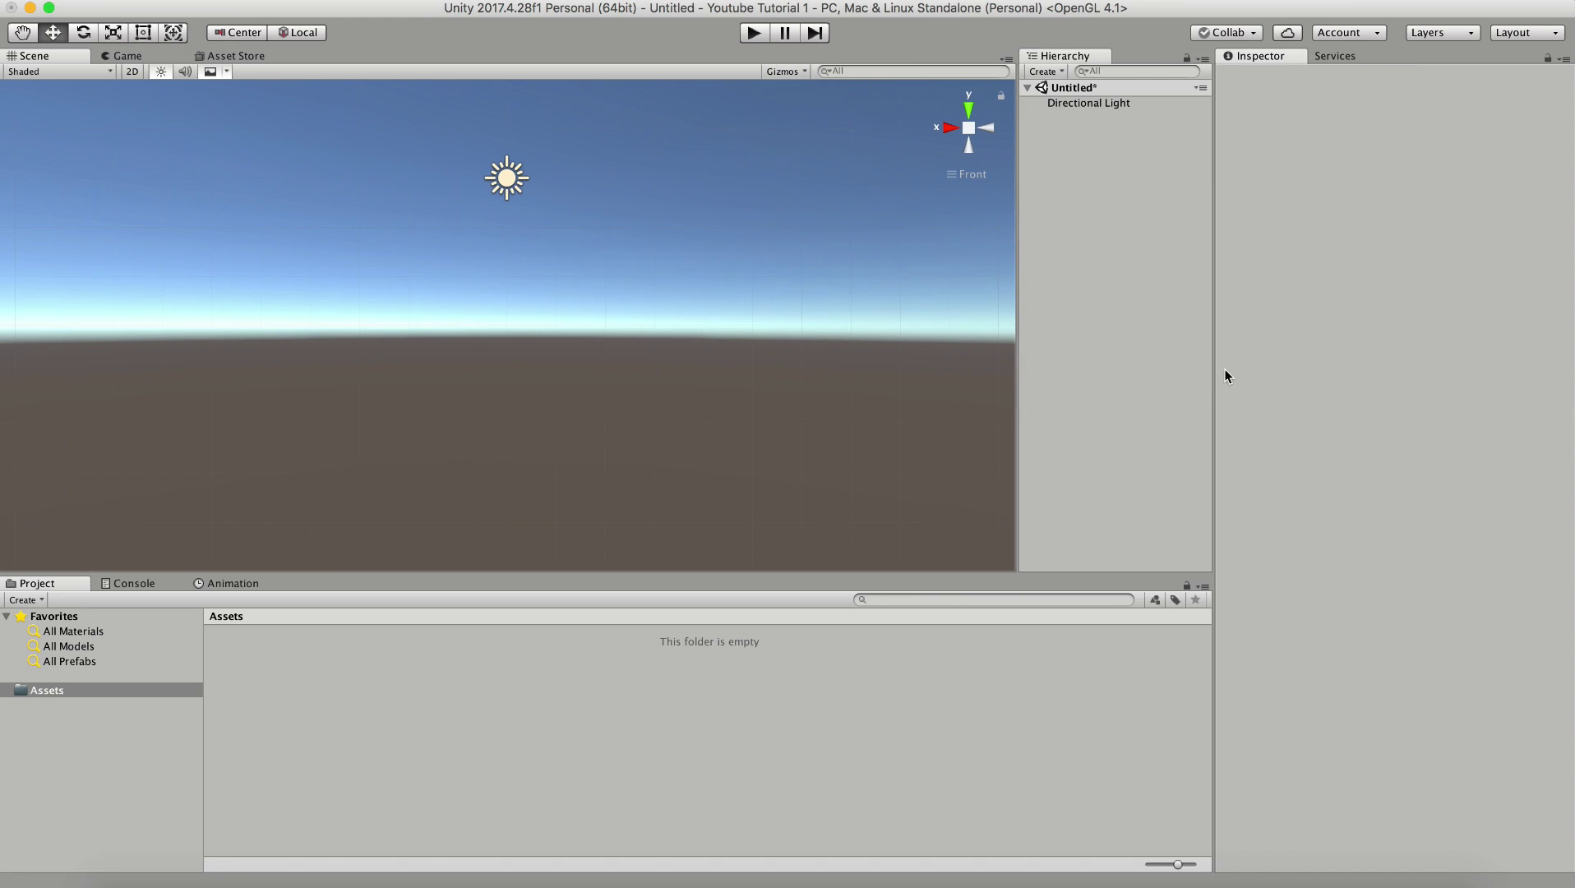
# Set the Directional Light's color to white and deselect the light.
pyautogui.click(1085, 103)
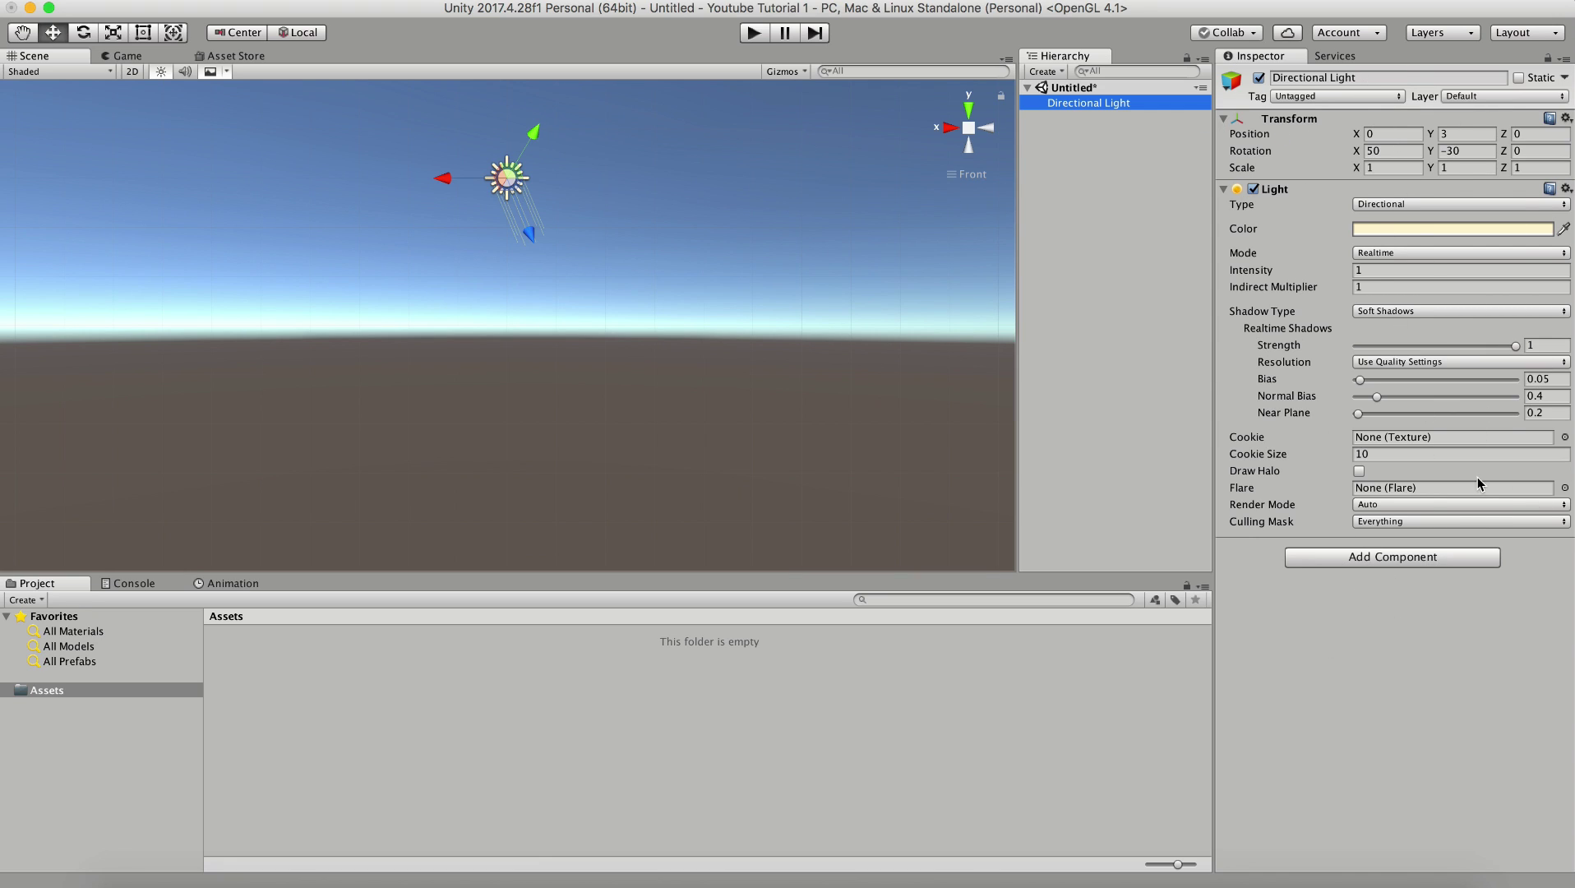
pyautogui.click(1428, 230)
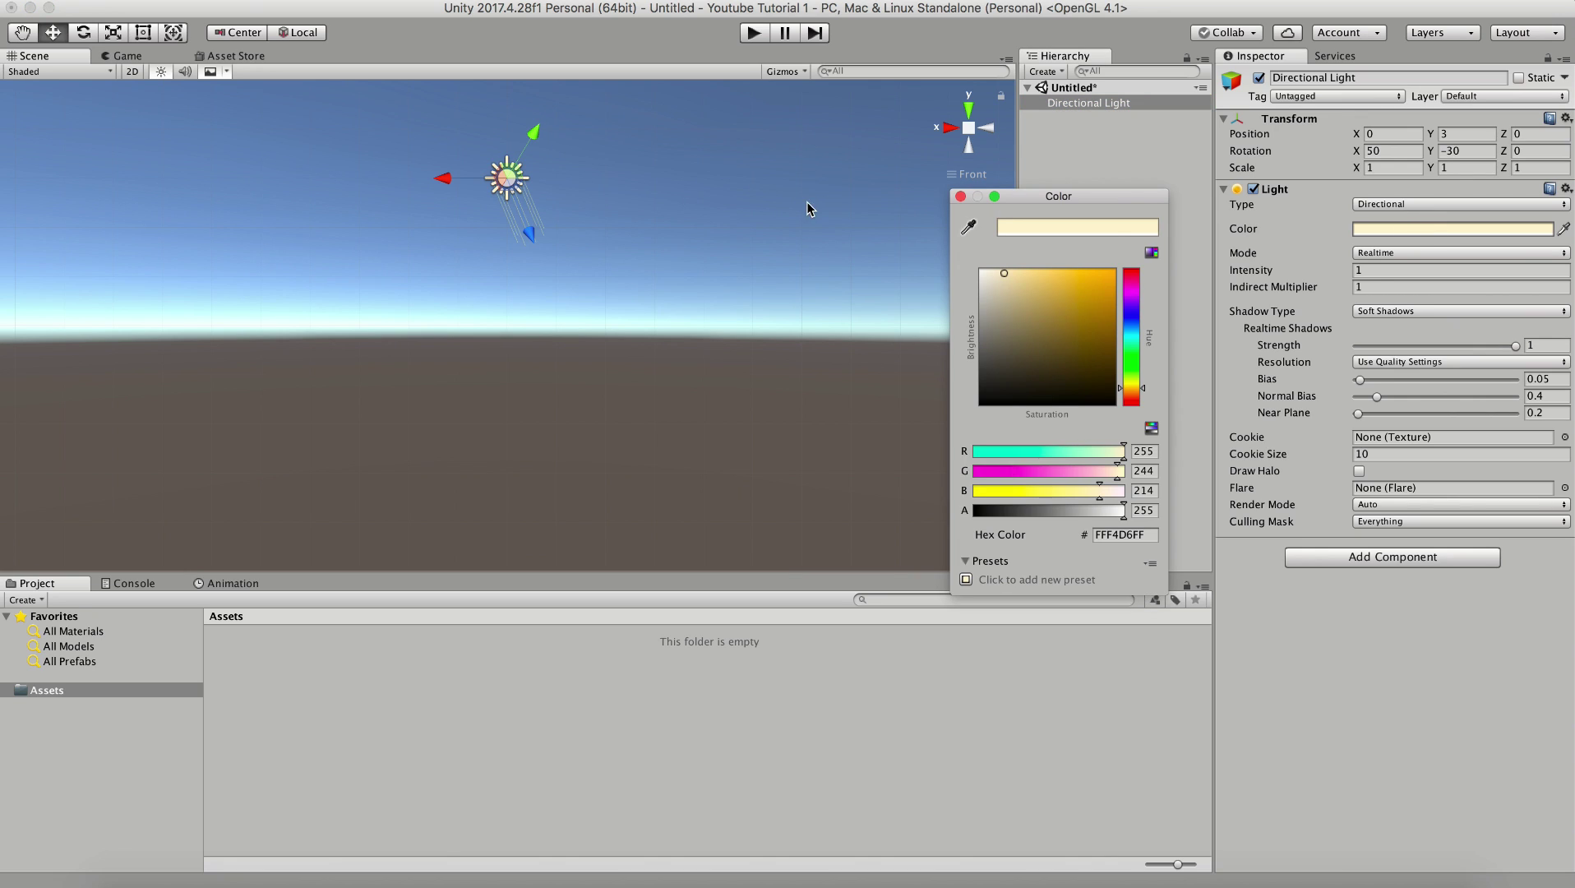
pyautogui.moveTo(1010, 280); pyautogui.dragTo(944, 240)
pyautogui.click(961, 198)
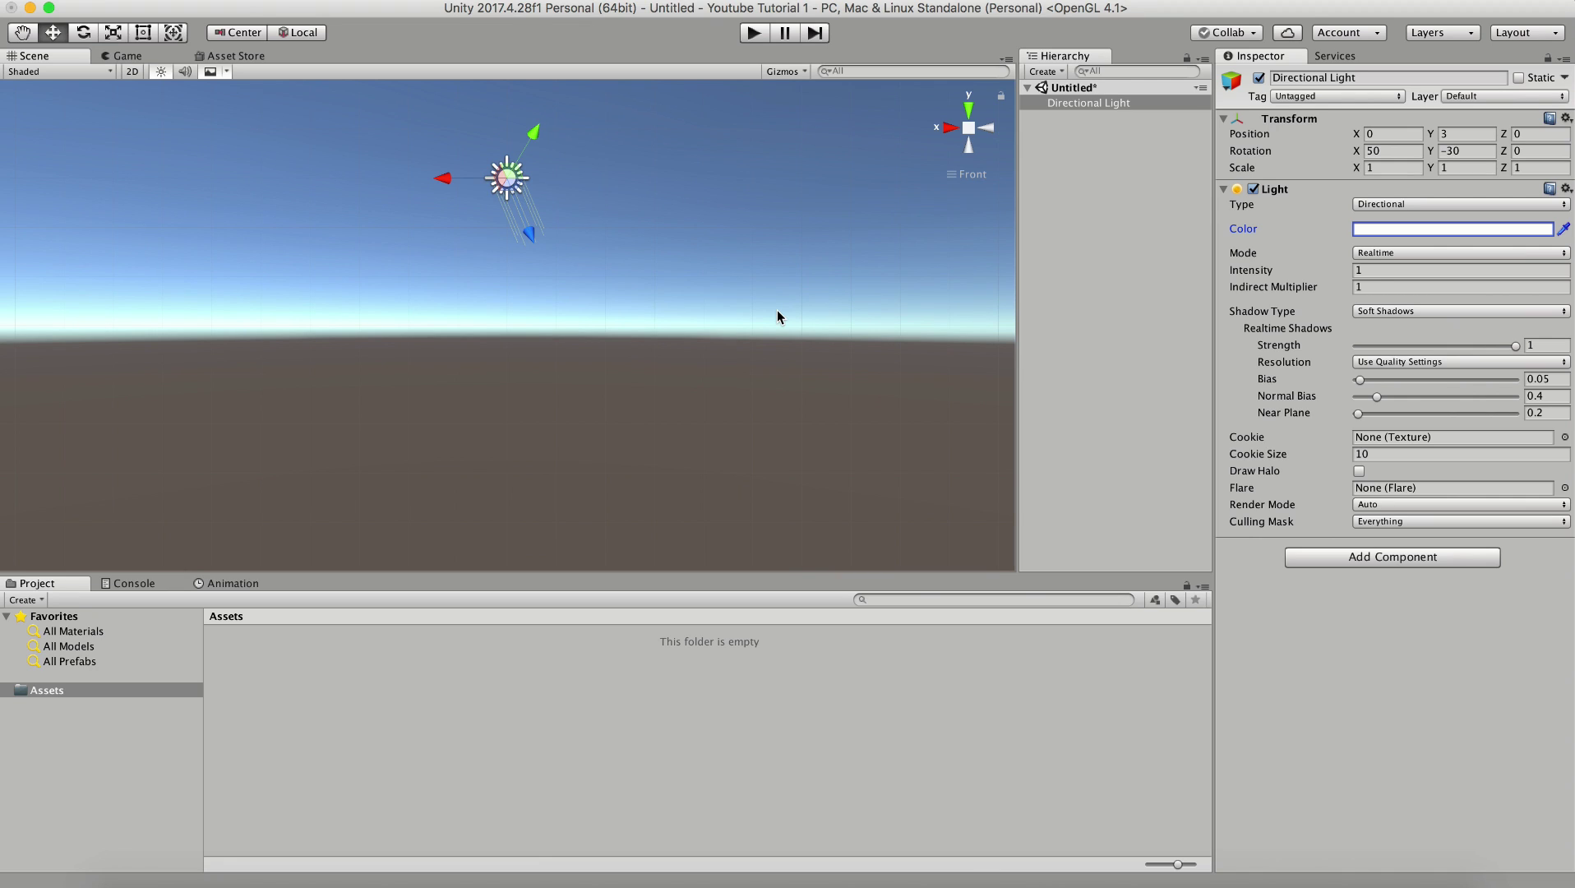
pyautogui.click(1044, 246)
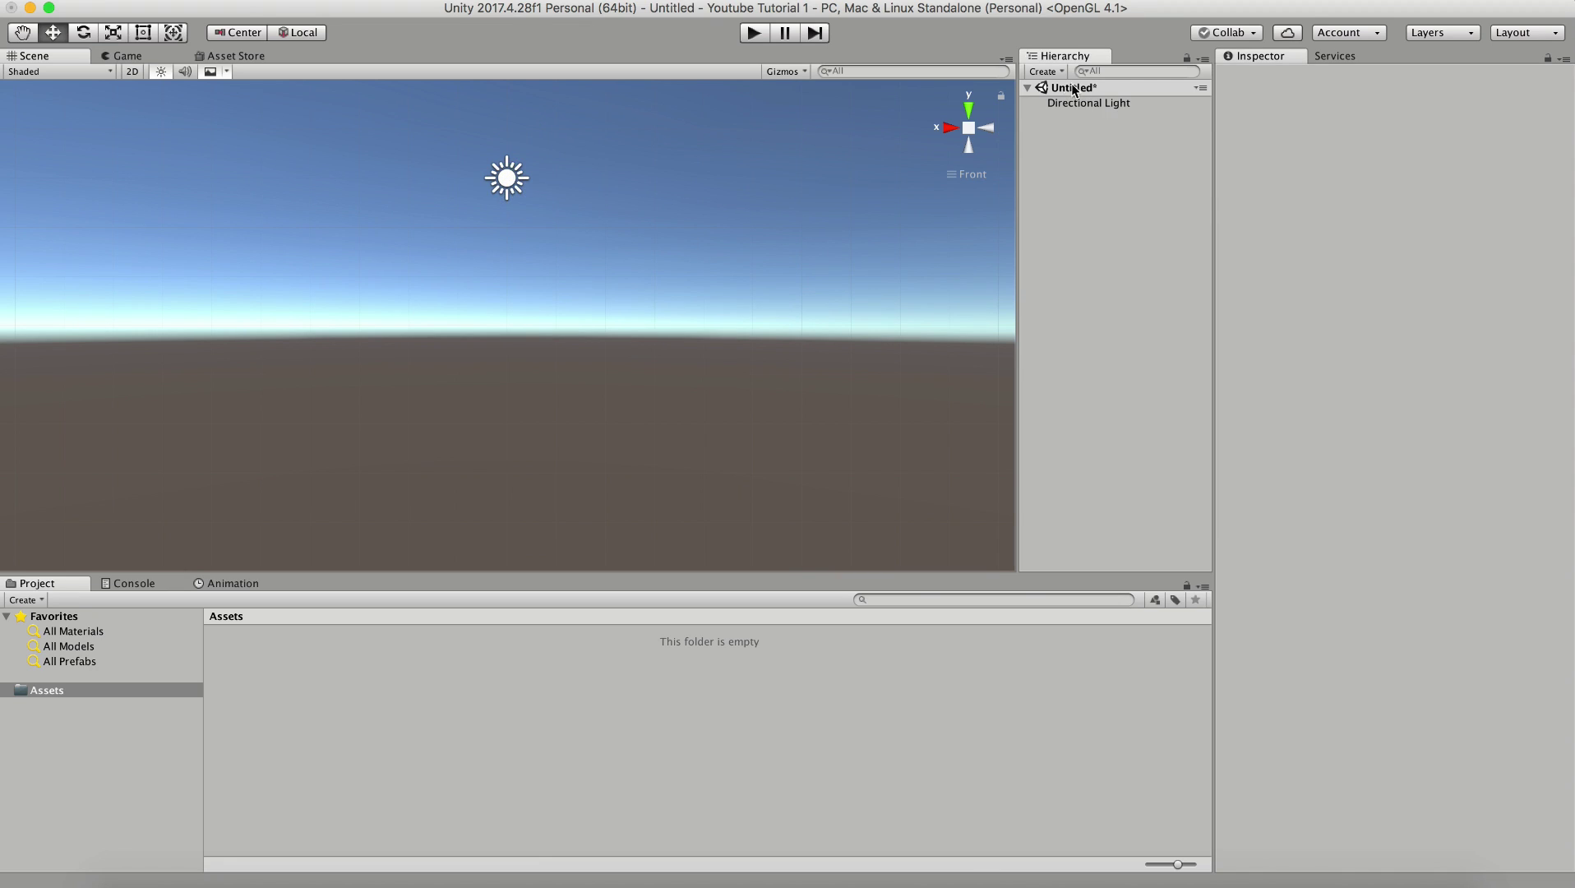
# Save the scene as "Youtube Tutorial 1" and check its saved file in Finder.
pyautogui.click(1063, 88)
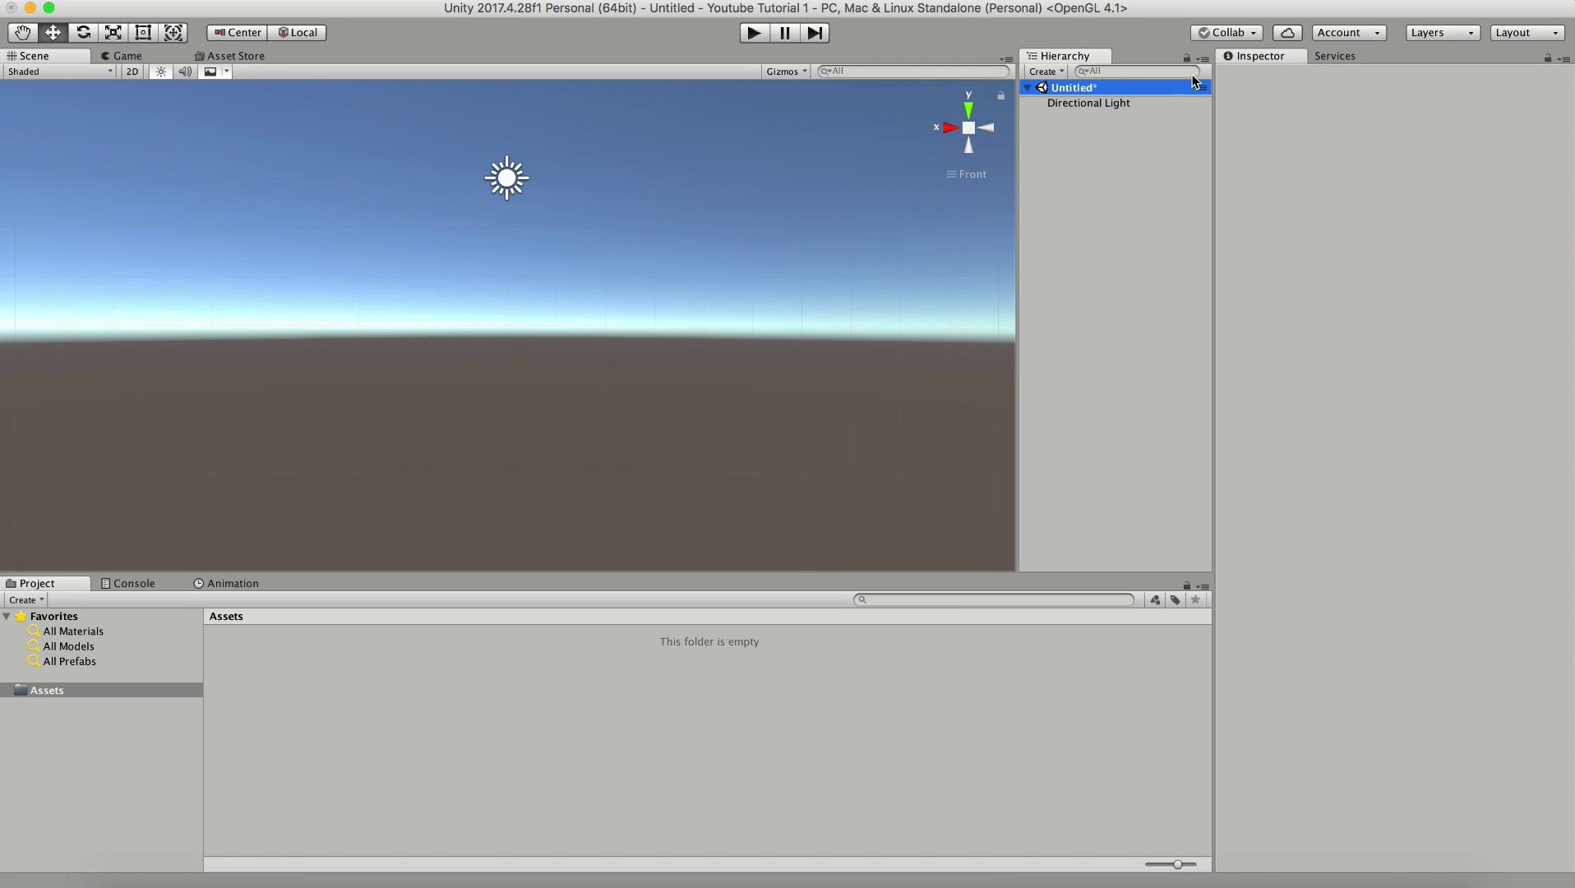
pyautogui.press('super+s')
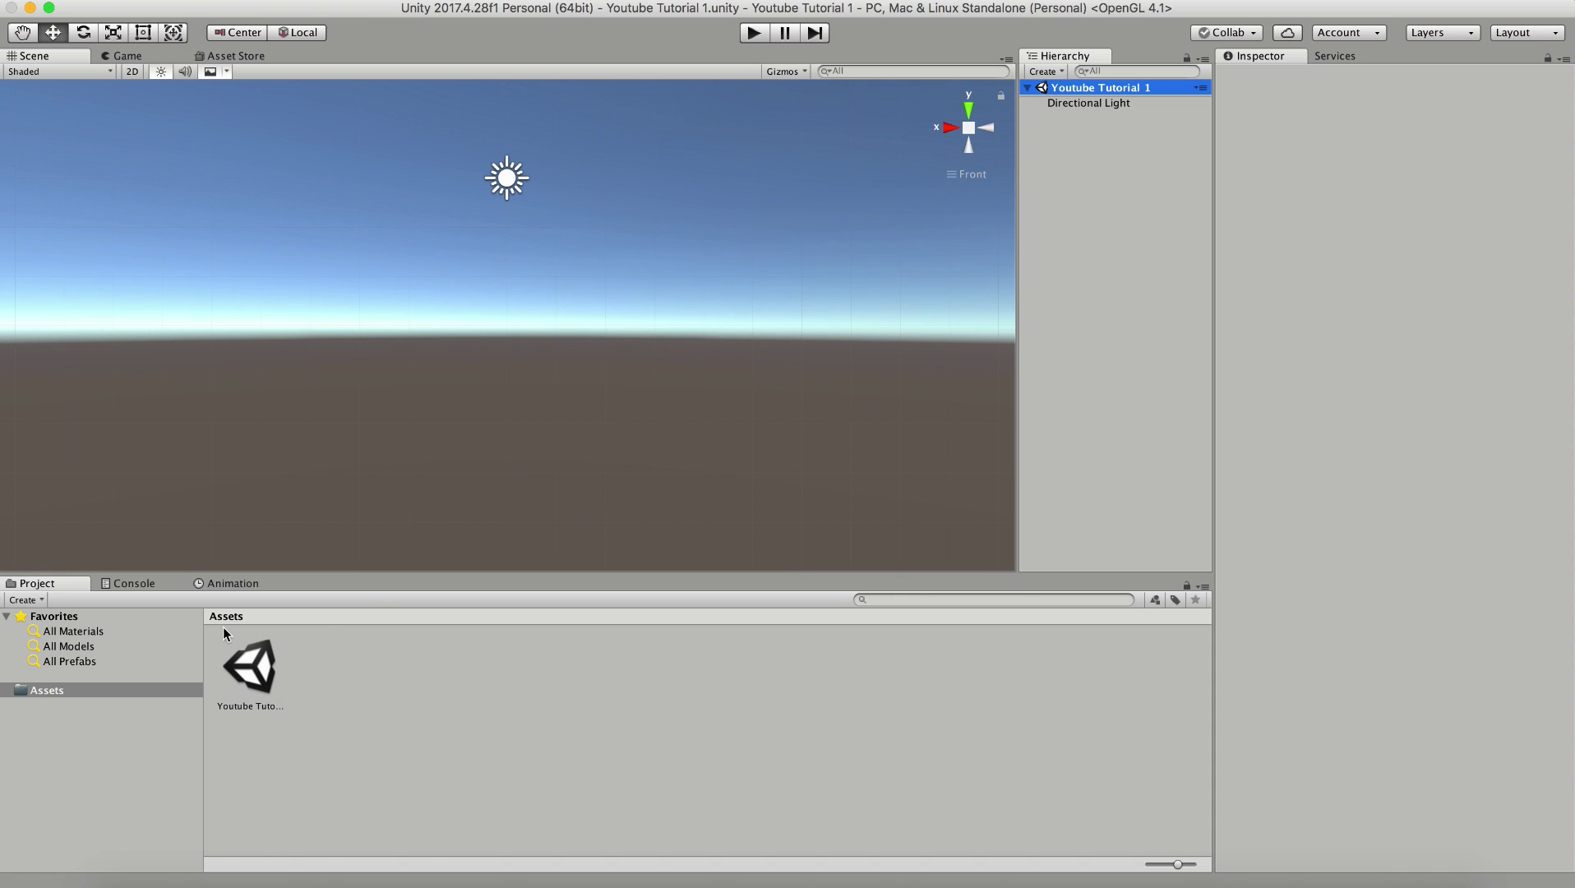
pyautogui.rightClick(260, 656)
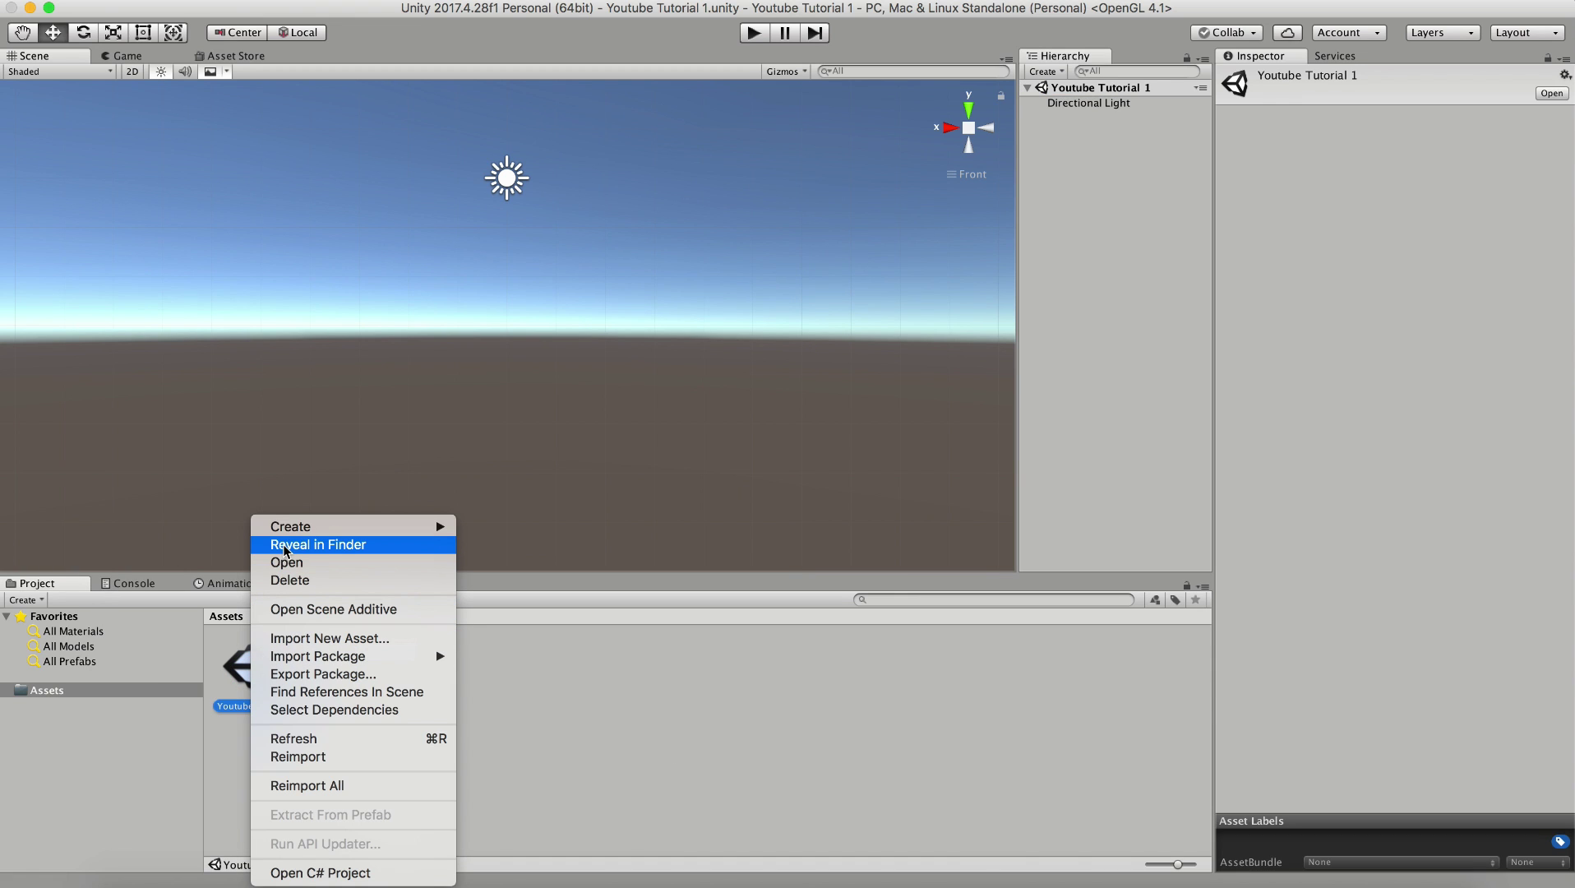
pyautogui.click(367, 545)
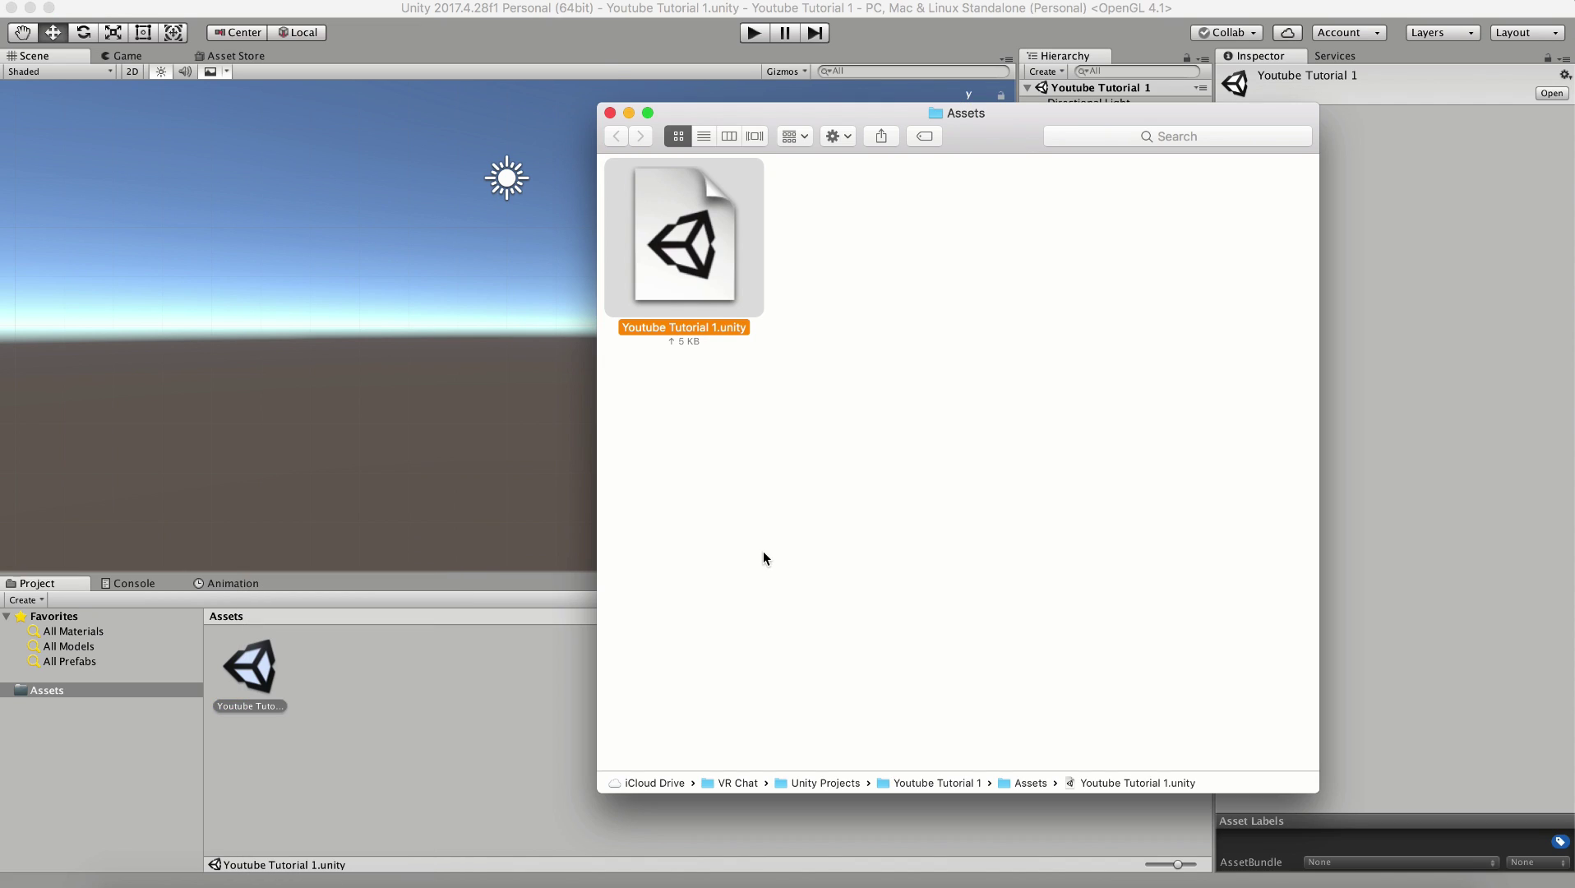
pyautogui.click(686, 258)
pyautogui.click(612, 113)
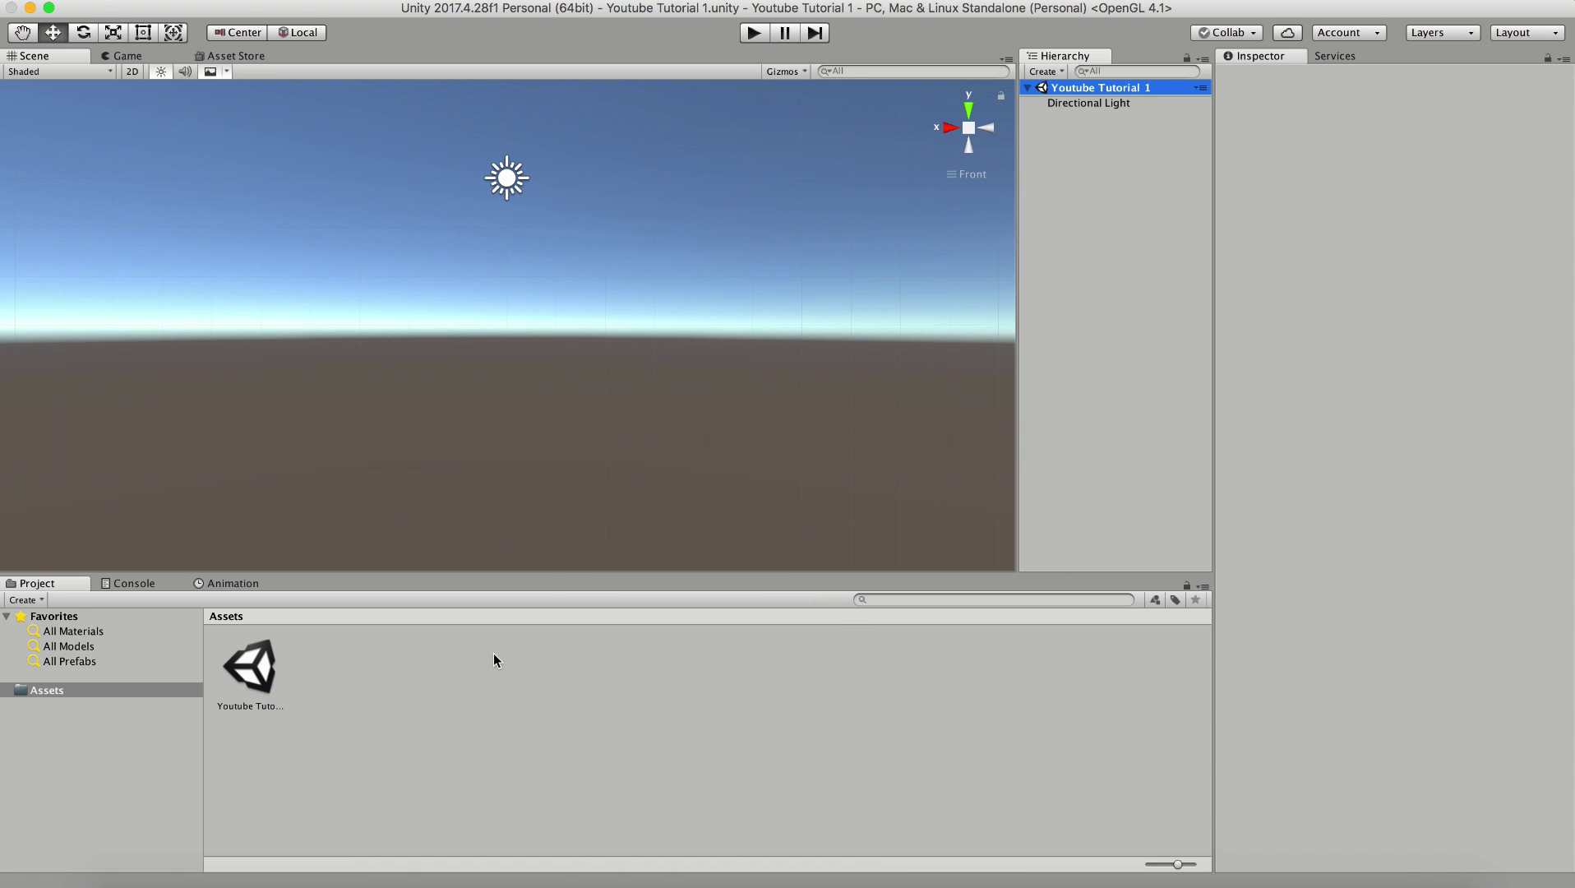
# Add a second scene to the hierarchy and save it as "Youtube Tutorial 2".
pyautogui.click(1202, 87)
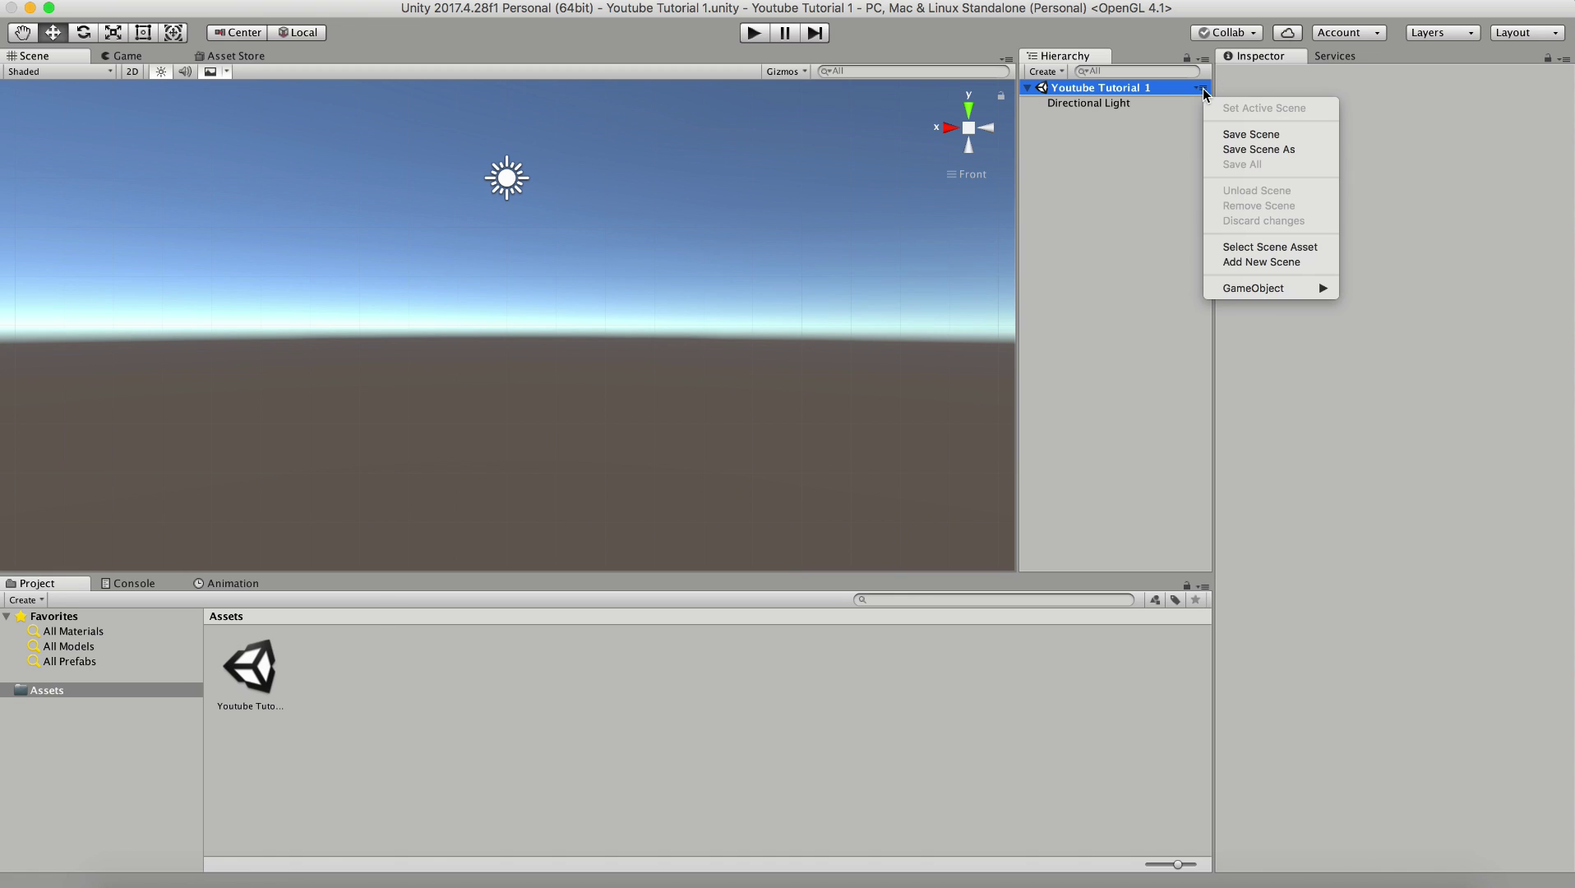
pyautogui.click(1268, 262)
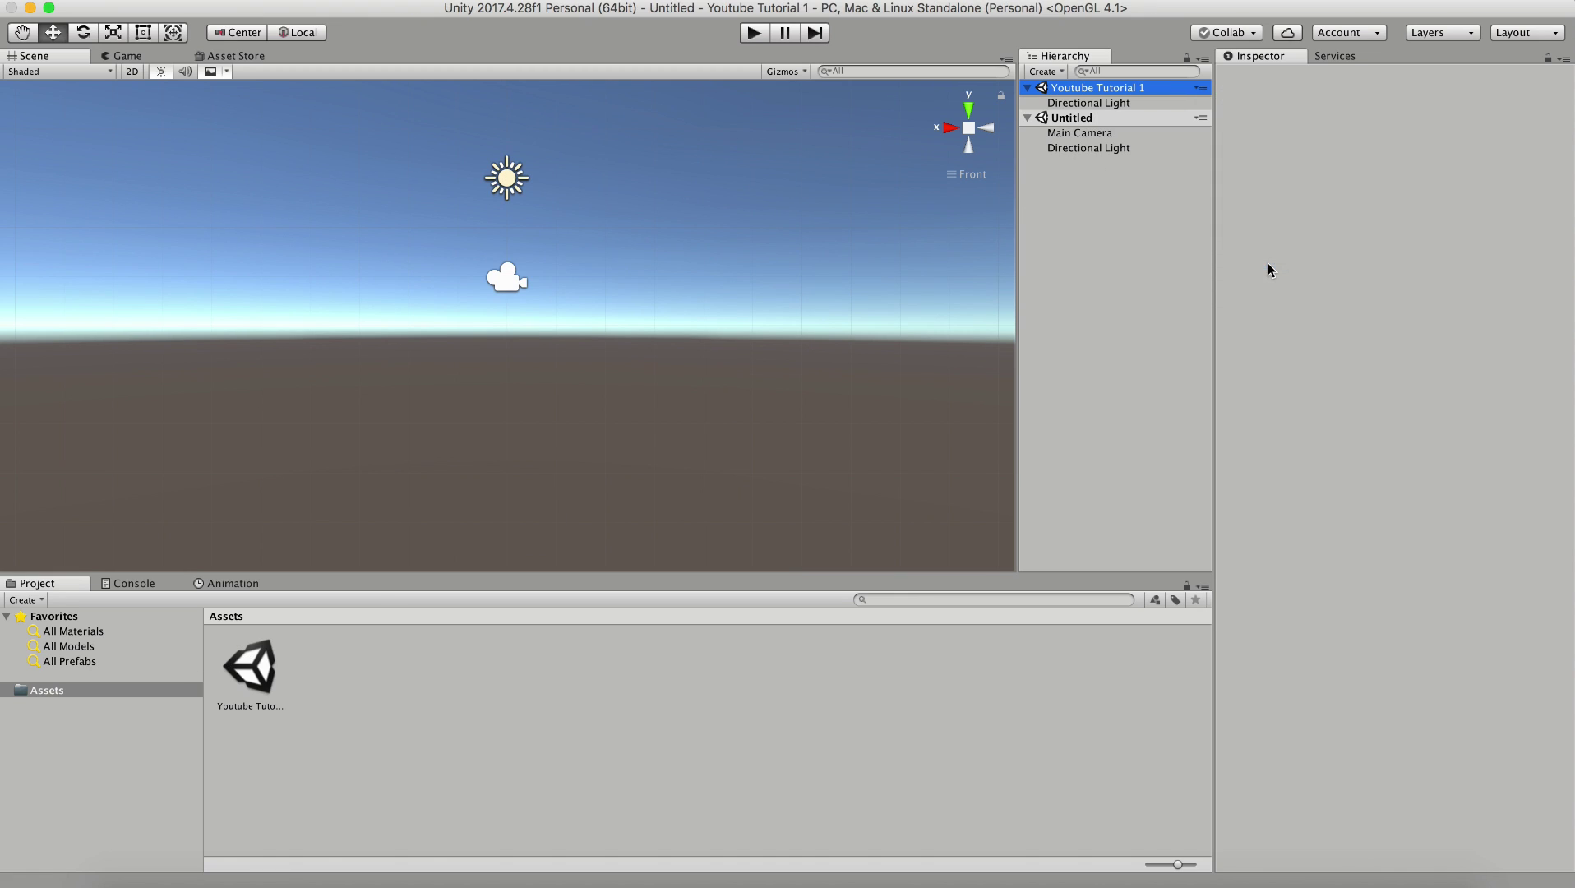
pyautogui.click(1069, 118)
pyautogui.click(1201, 118)
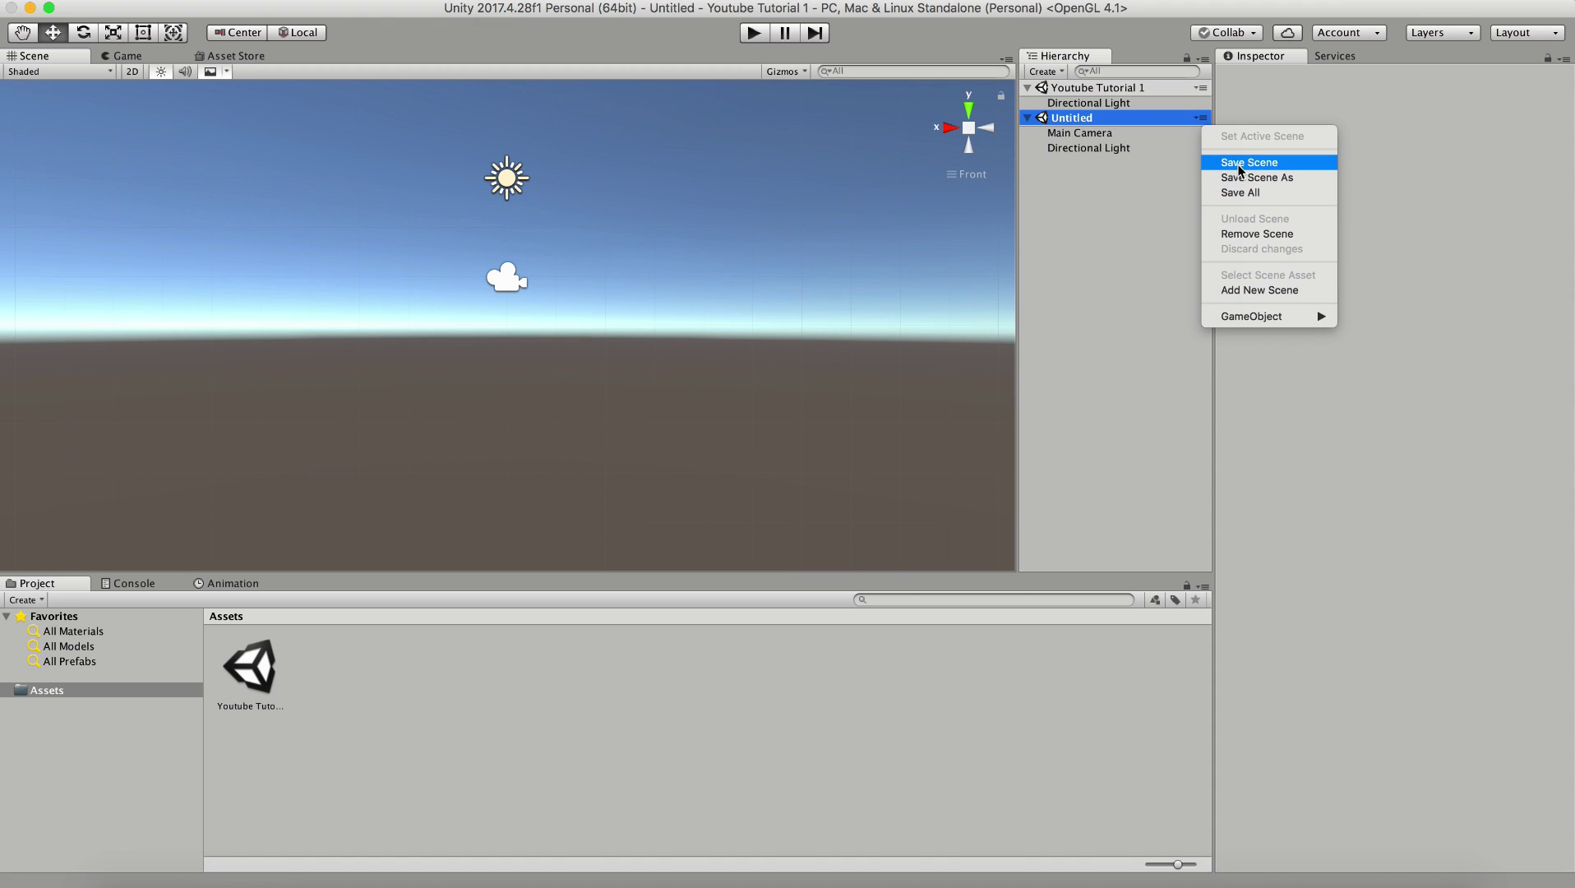
pyautogui.click(1233, 163)
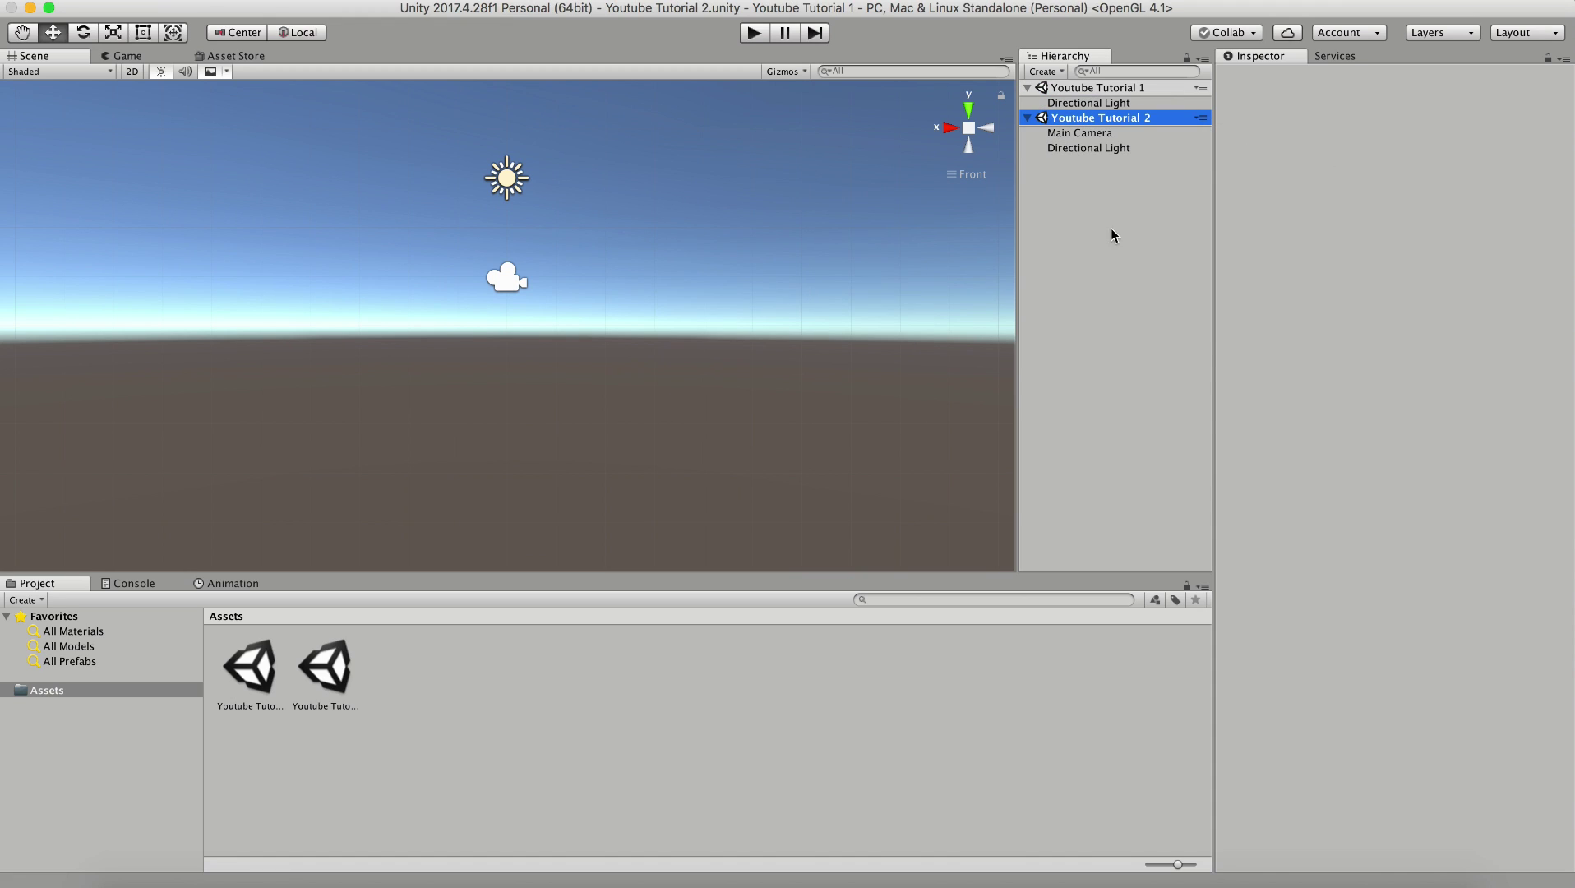
# Remove the Youtube Tutorial 2 scene from the project and reopen the Youtube Tutorial 1 scene.
pyautogui.click(1089, 118)
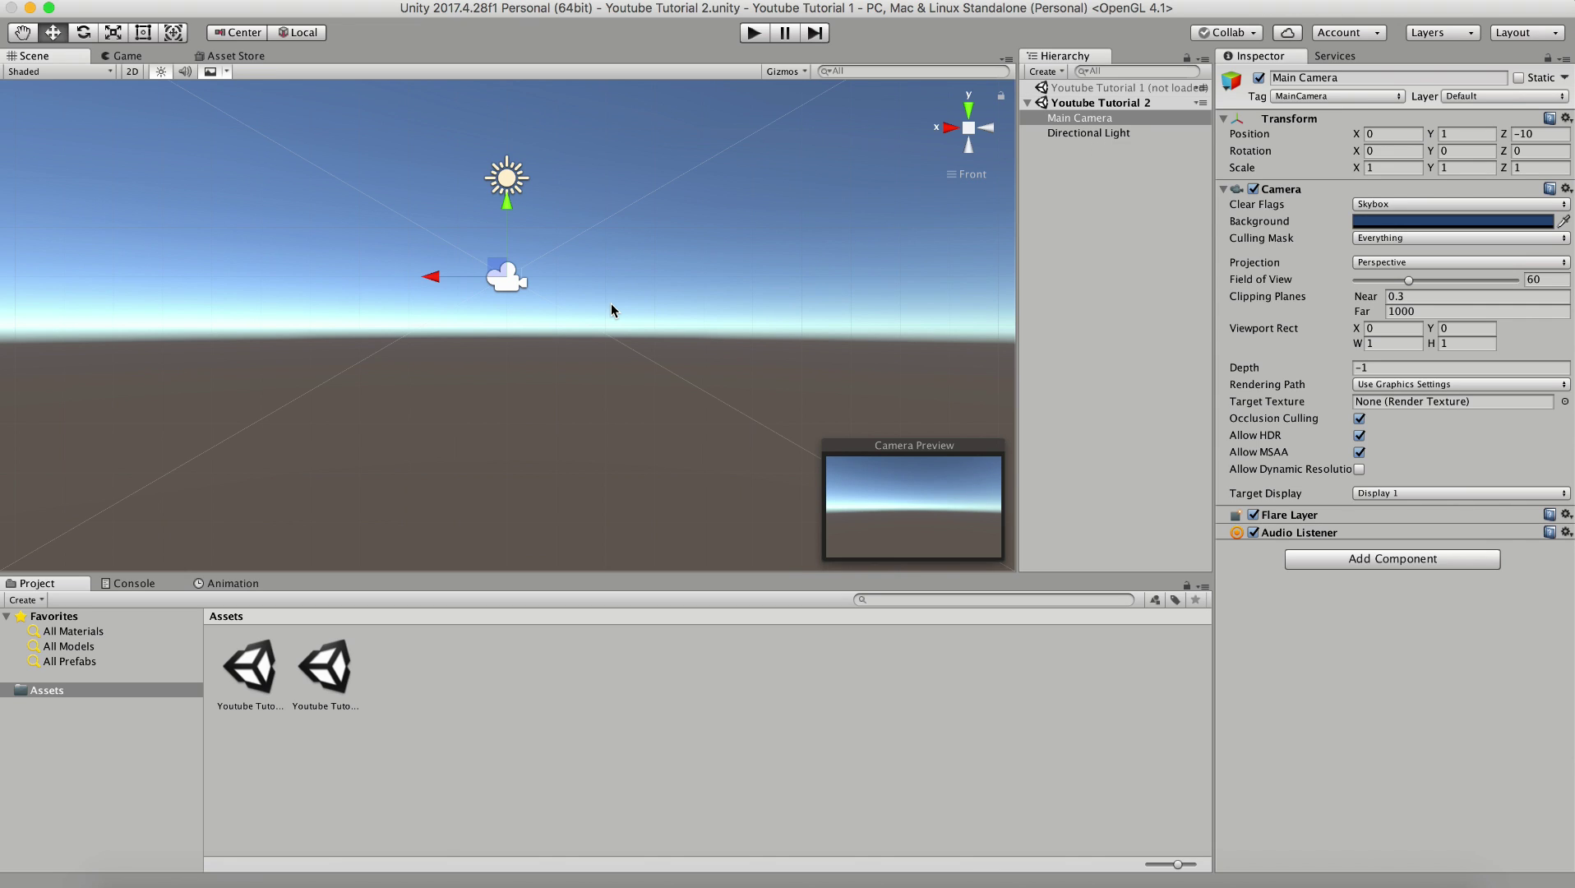
pyautogui.click(325, 668)
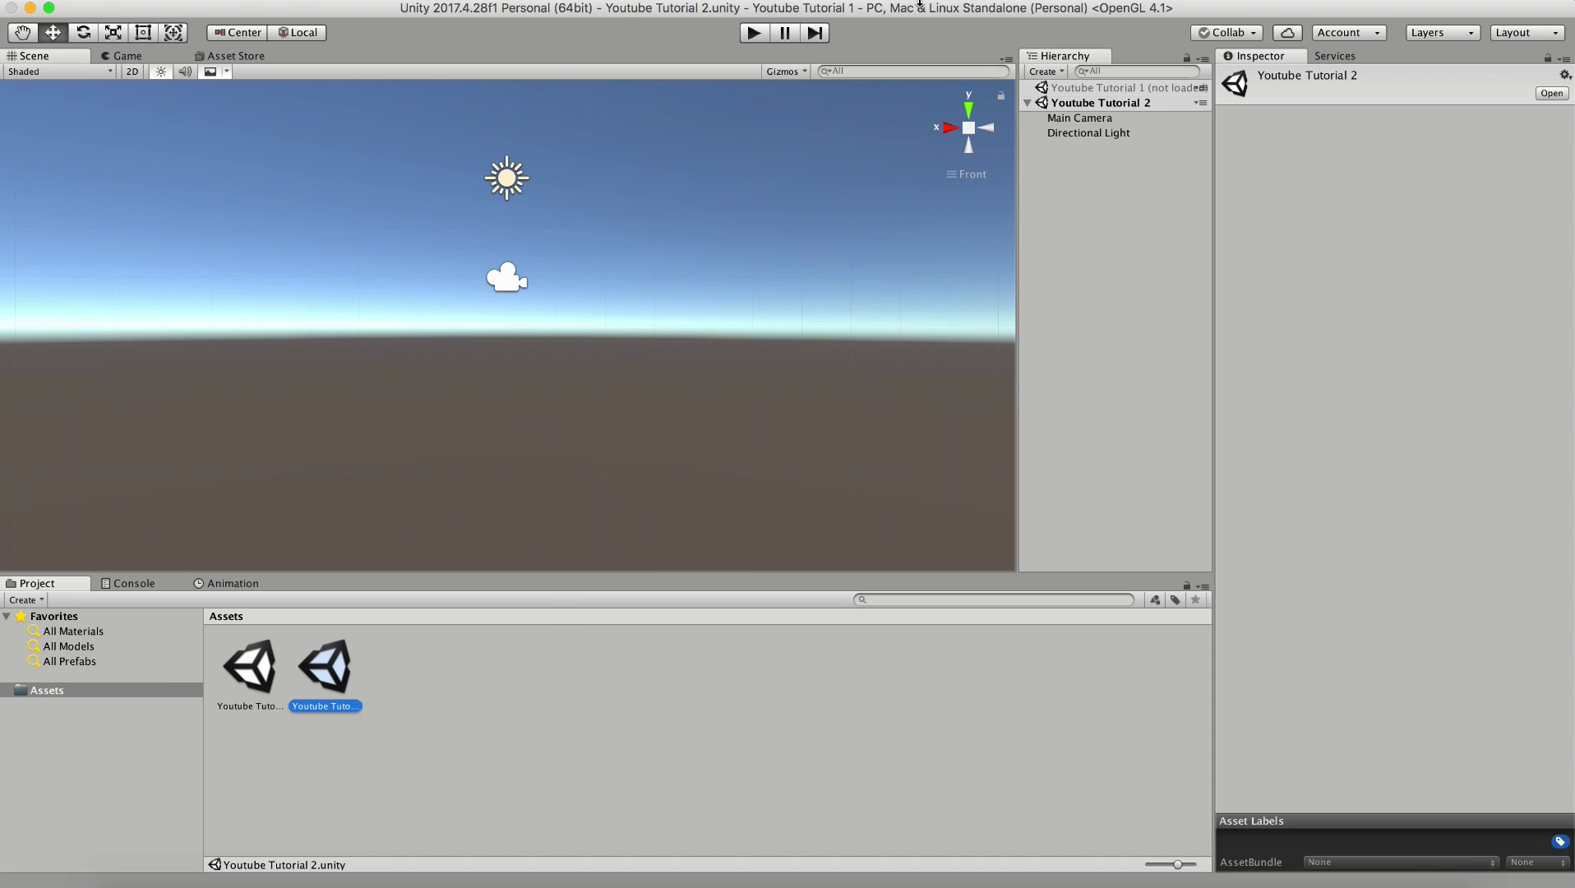
pyautogui.click(255, 667)
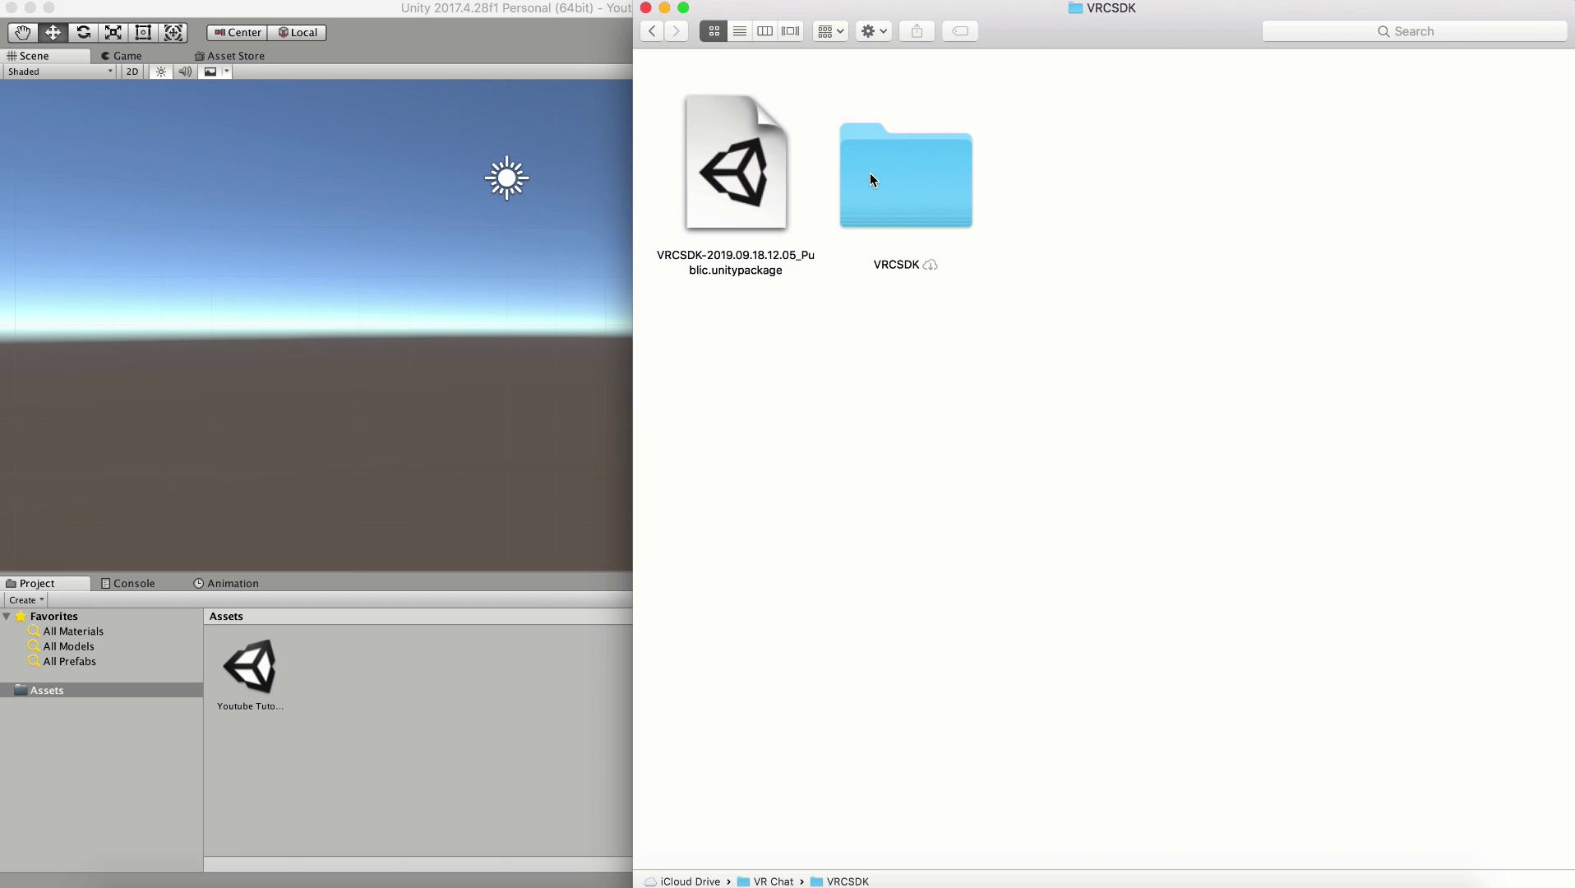
# Bring VRCSDK-2019.09.18.12.05_Public.unitypackage from the VRCSDK folder in Finder into the project's Assets.
pyautogui.click(739, 175)
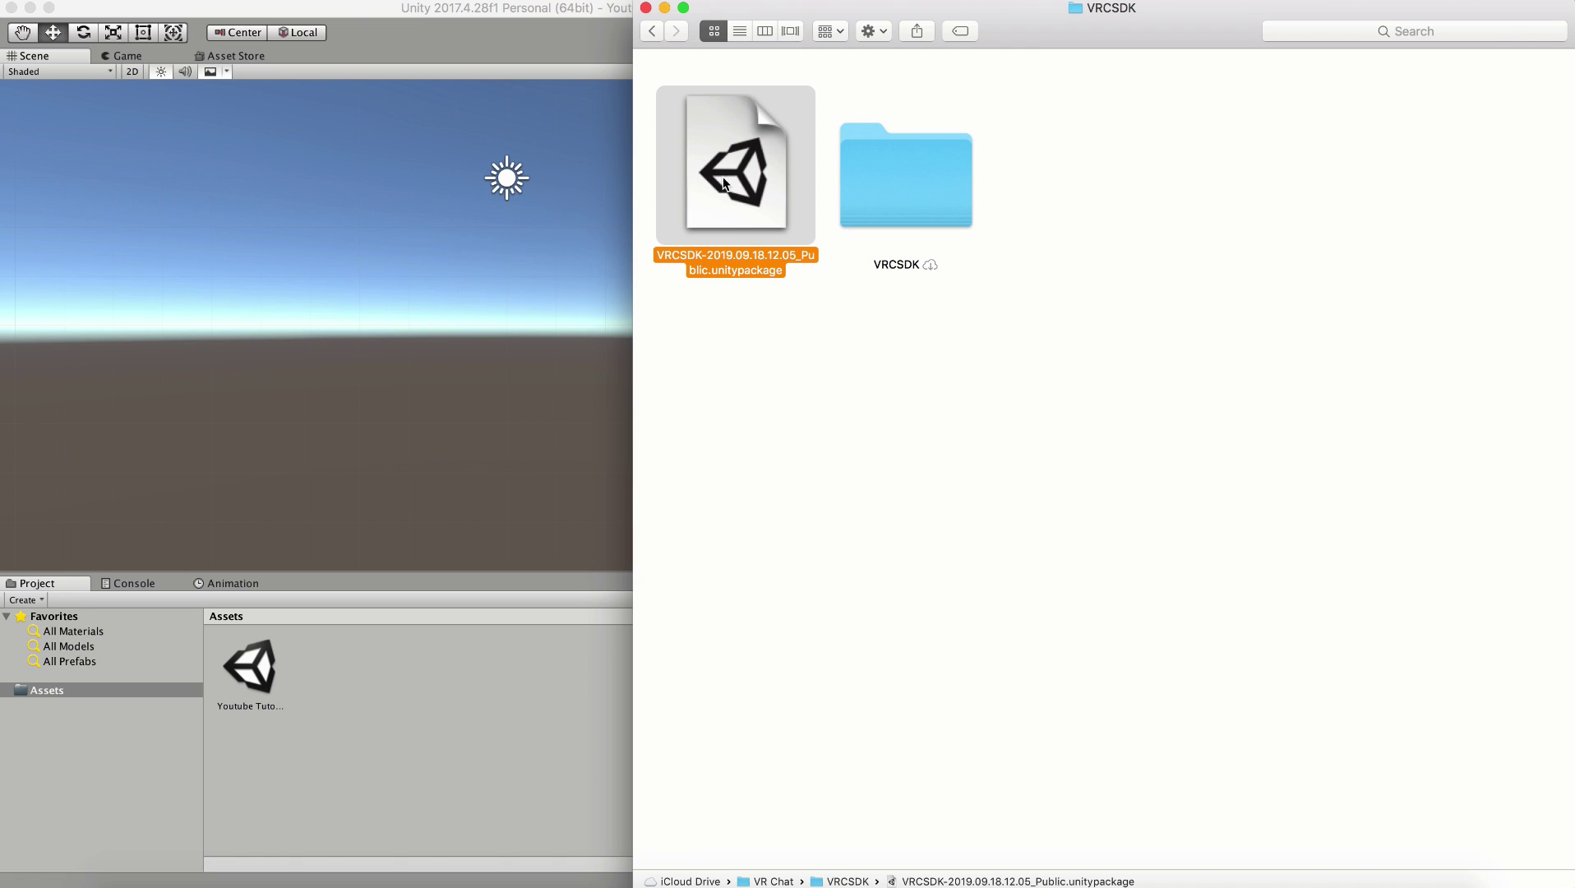
pyautogui.moveTo(745, 148); pyautogui.dragTo(412, 701)
pyautogui.moveTo(716, 177); pyautogui.dragTo(1178, 267)
pyautogui.moveTo(514, 698); pyautogui.dragTo(516, 700)
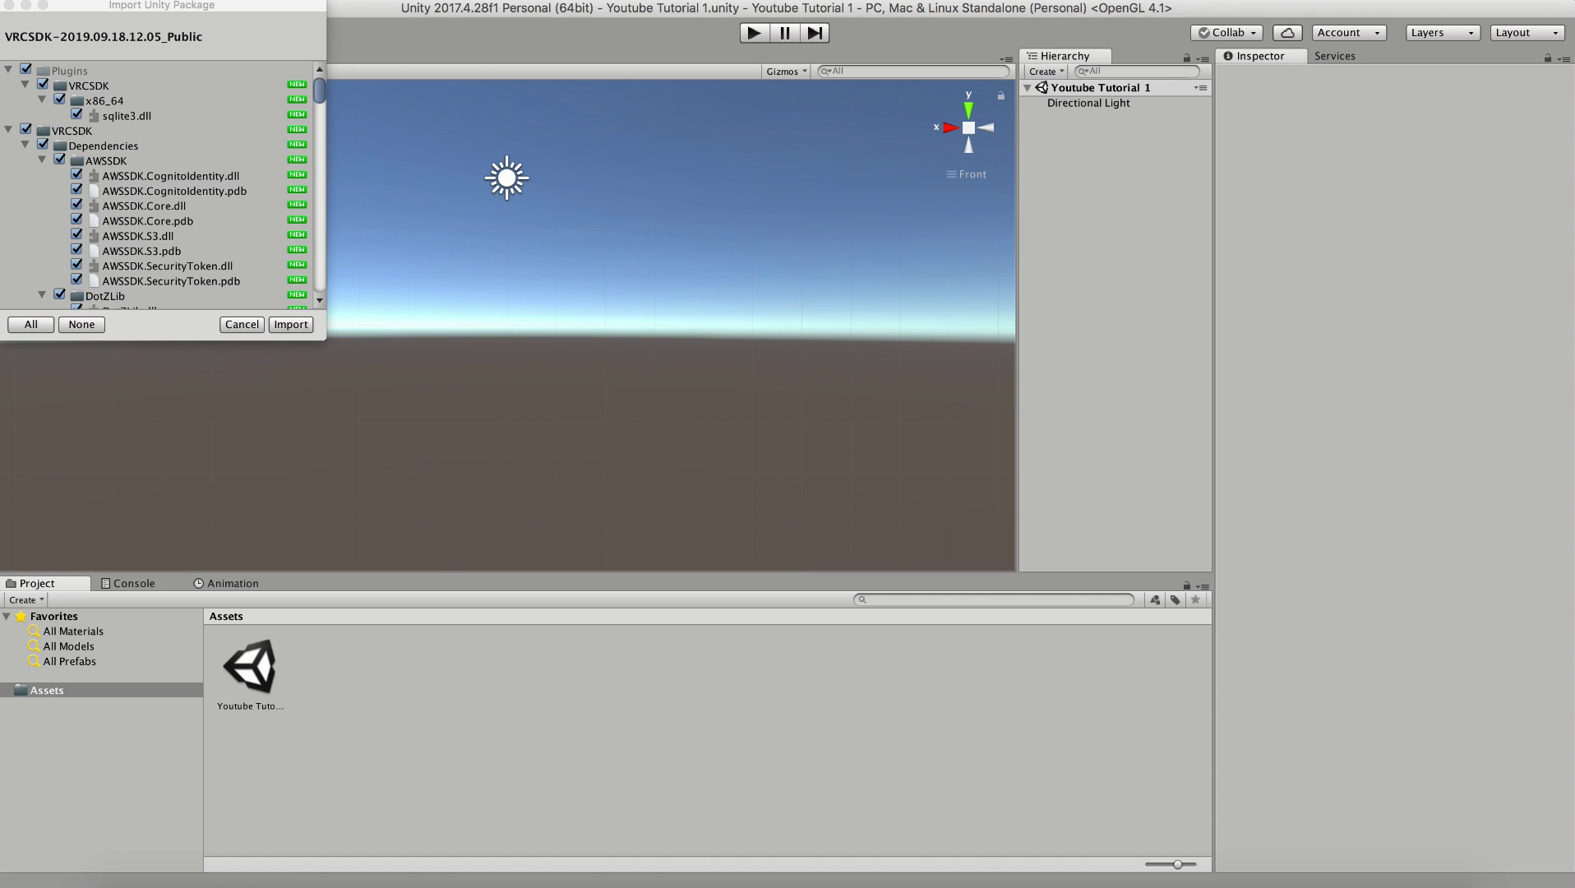
# Import all items of the VRCSDK-2019.09.18.12.05_Public package into the project.
pyautogui.scroll(-15, 168, 131)
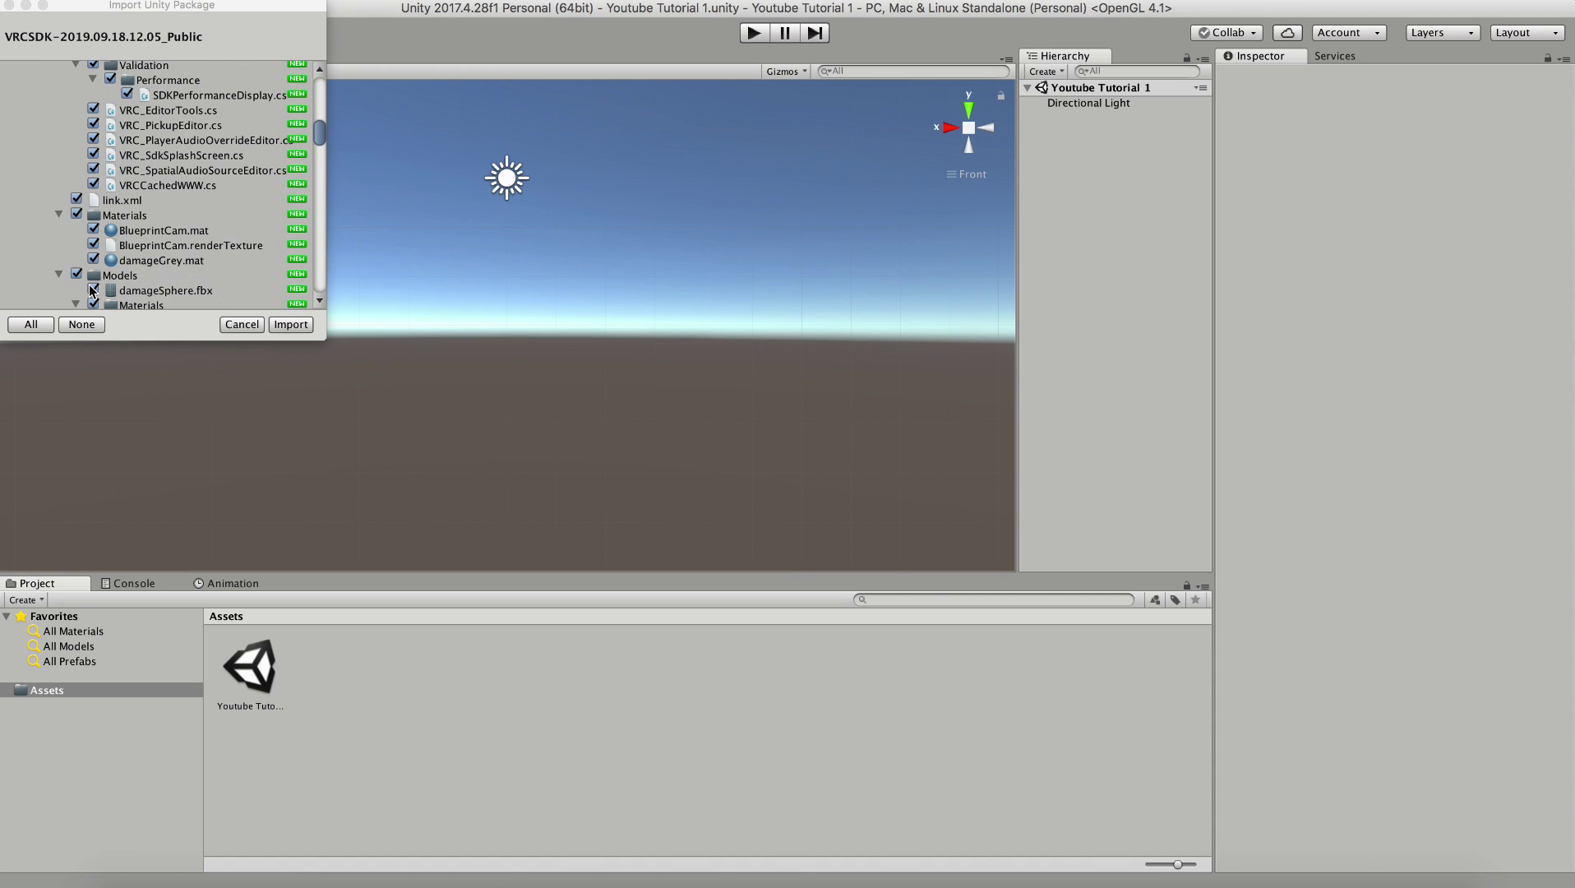
pyautogui.click(33, 324)
pyautogui.scroll(15, 77, 267)
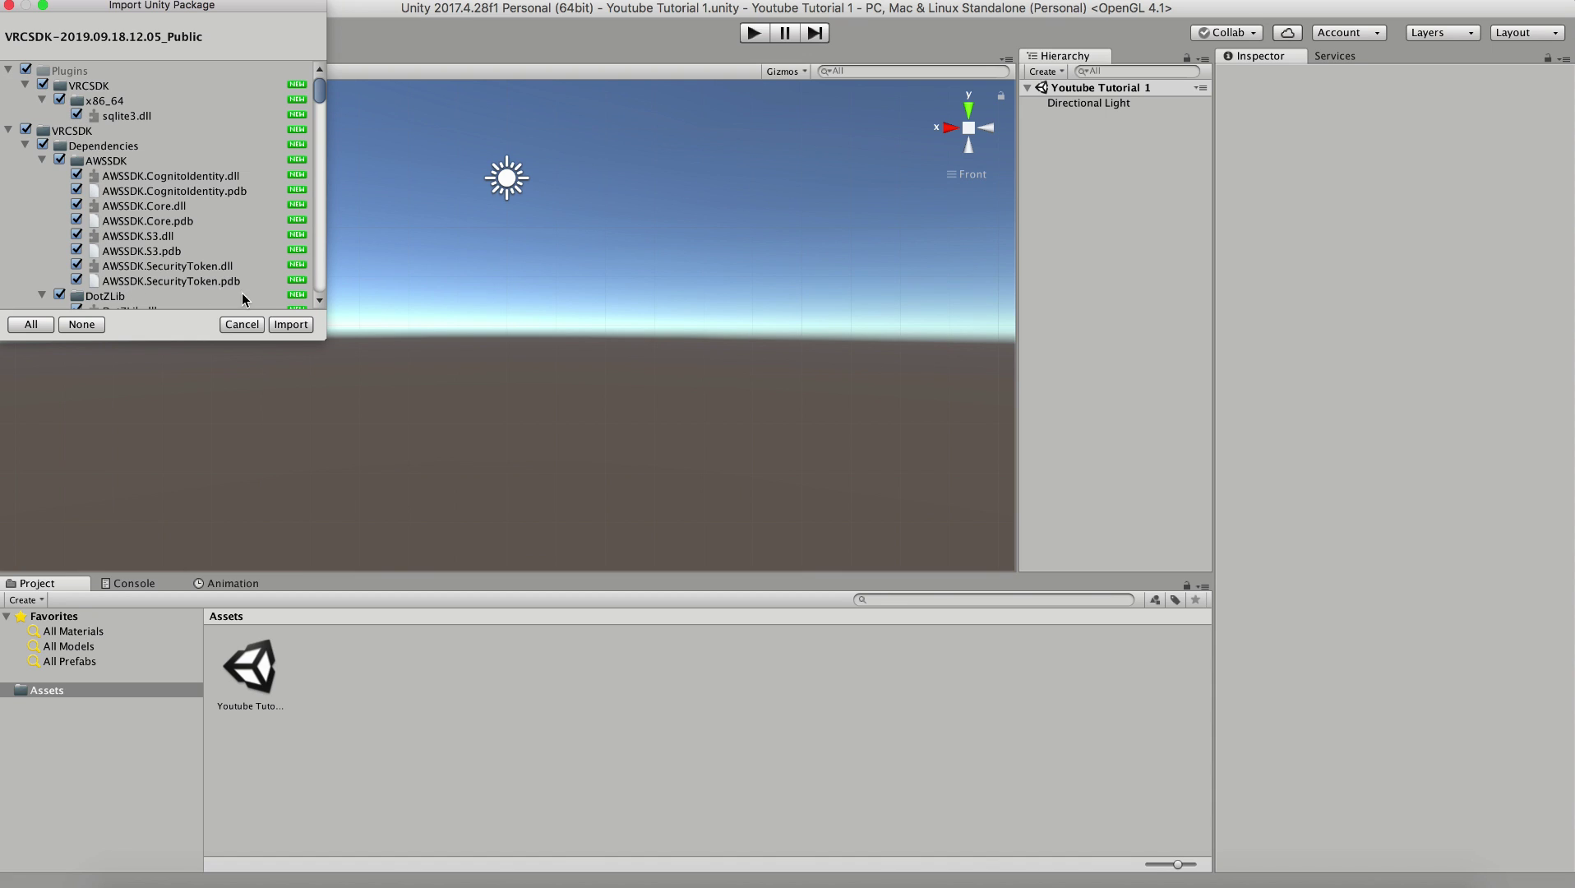
pyautogui.click(290, 323)
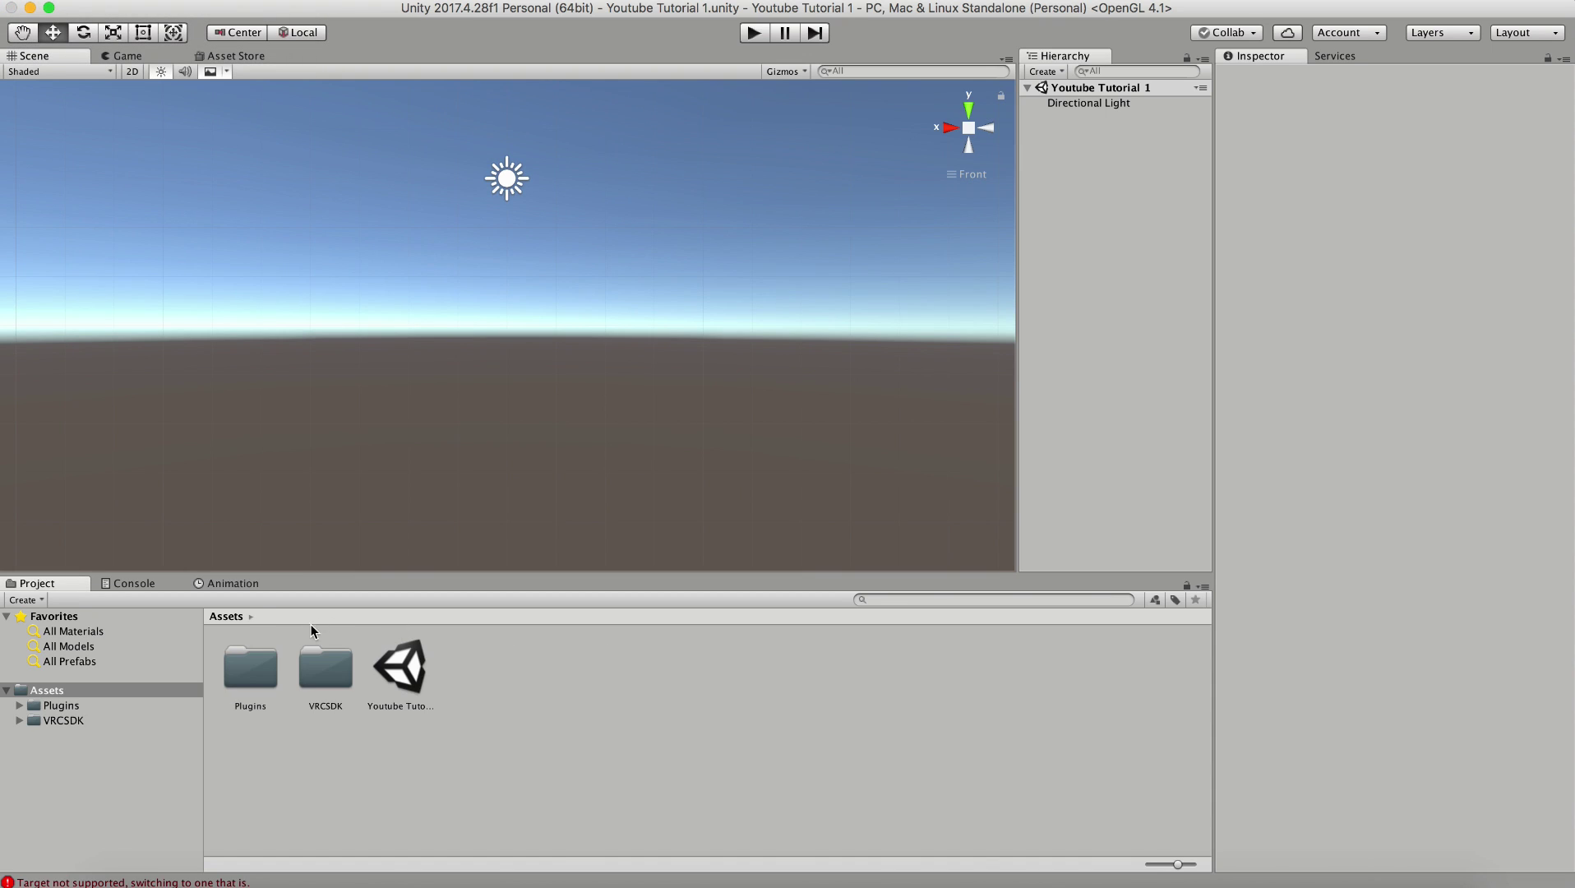
# Check the imported VRCSDK and Plugins folders in Assets and open the VRChat SDK control panel.
pyautogui.click(323, 672)
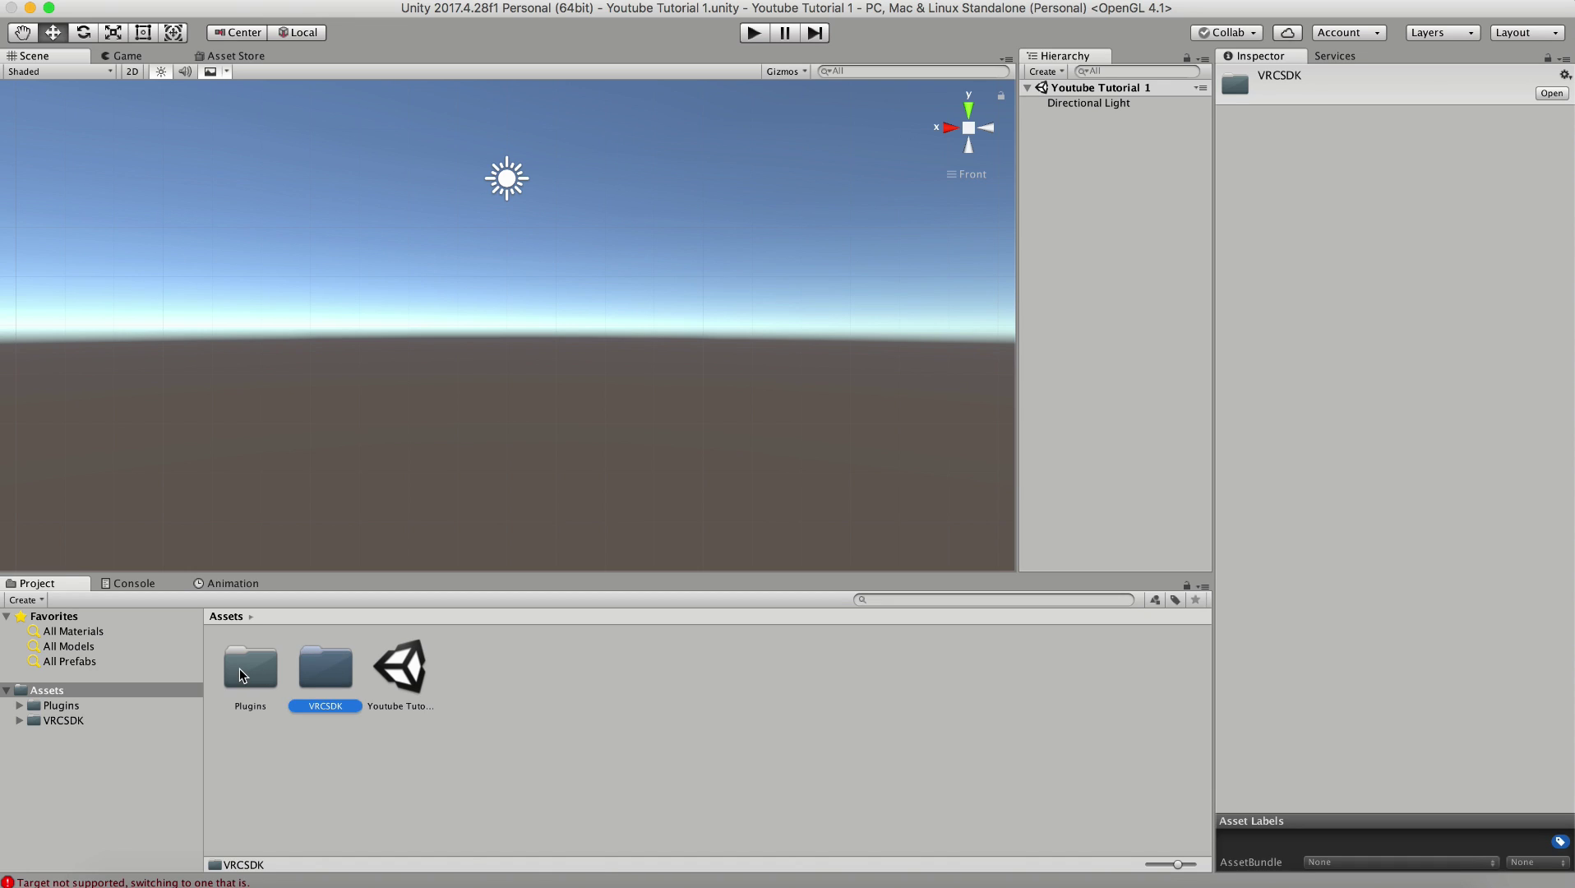
pyautogui.click(251, 706)
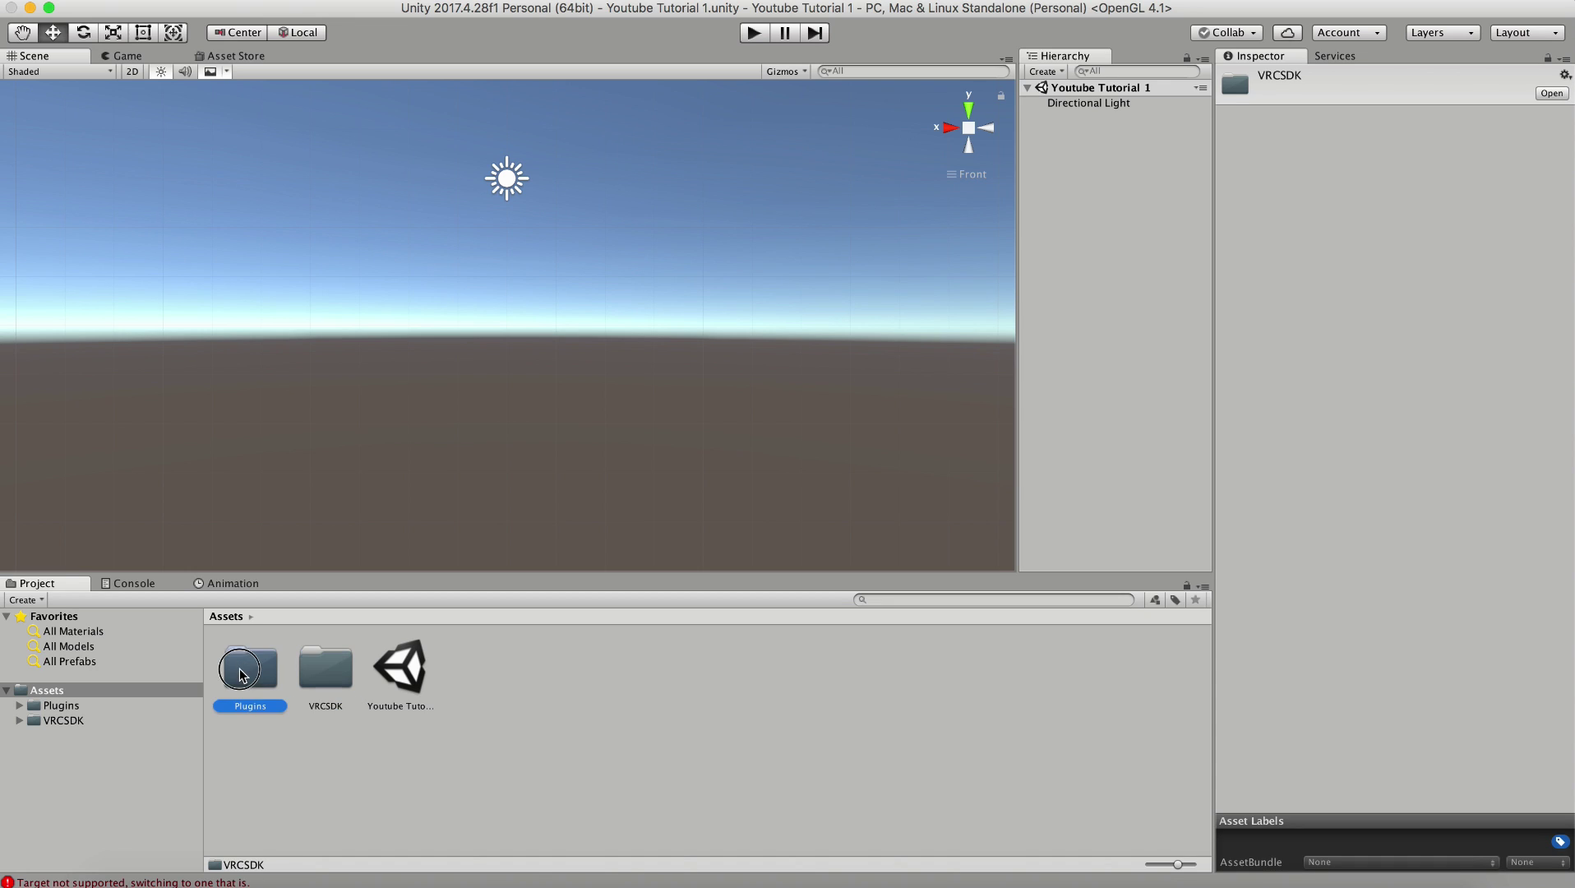
pyautogui.click(247, 738)
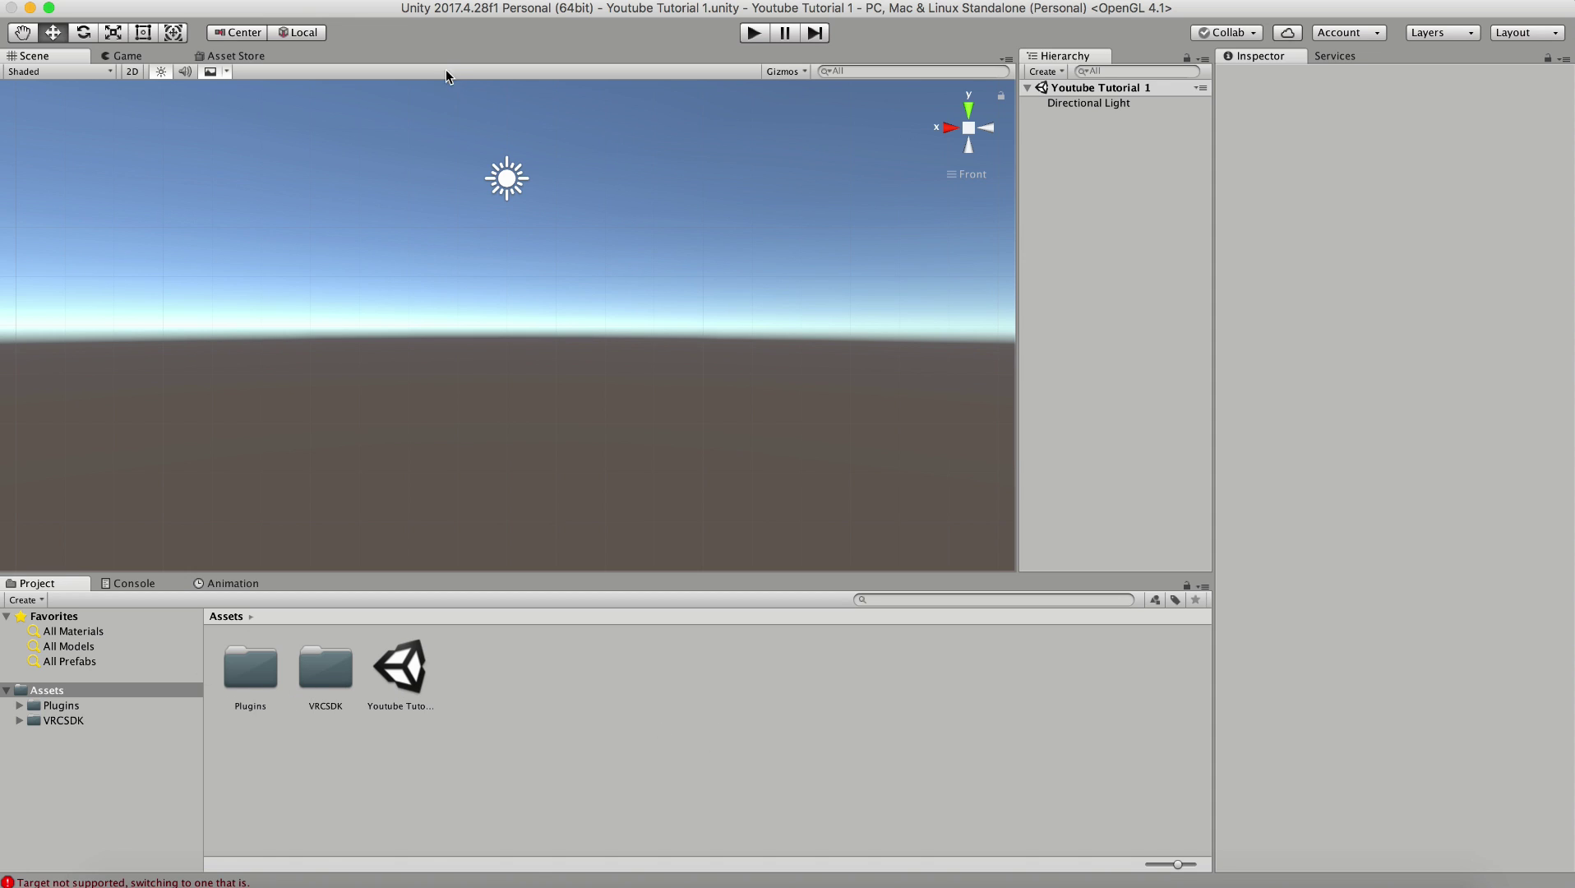
pyautogui.click(451, 3)
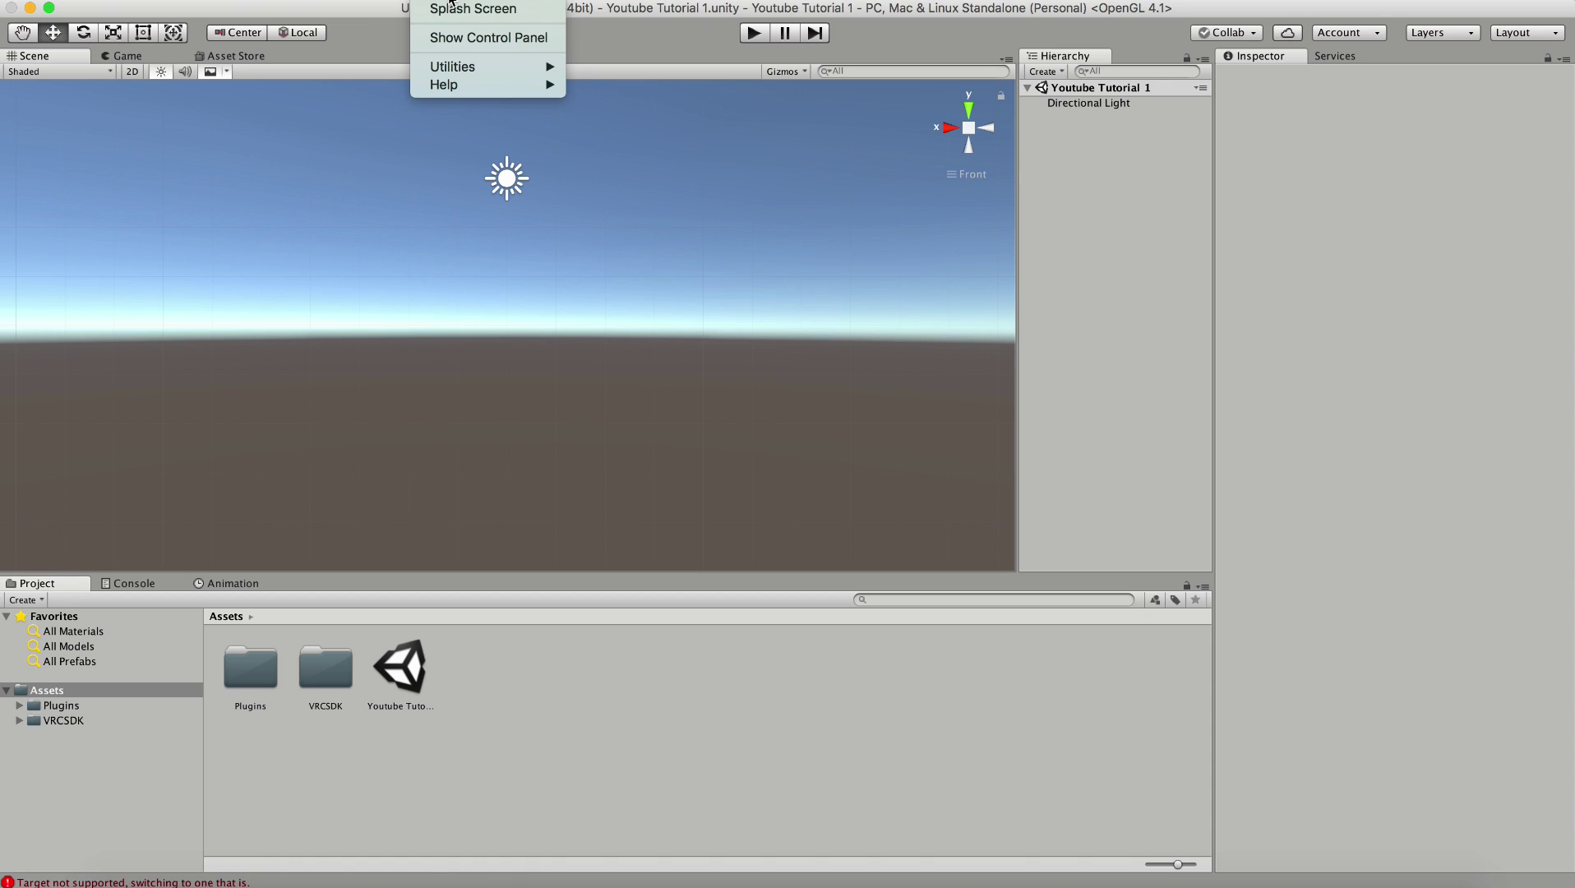
pyautogui.click(477, 39)
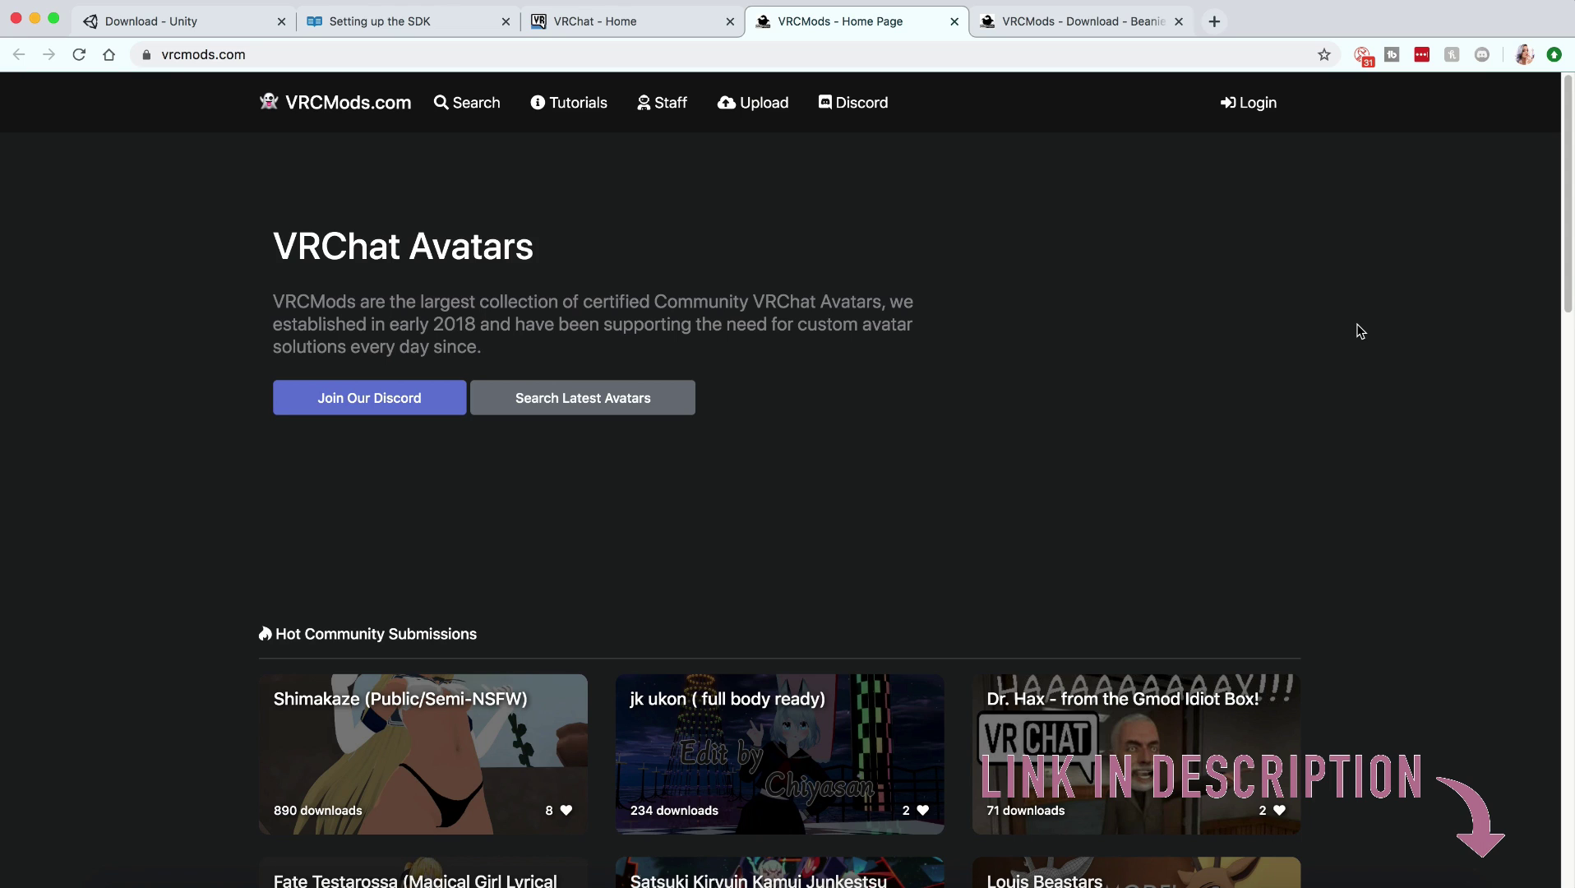
# Look over the VRCMods home page in the browser and download the Beanie Girl w/ Butt Jiggle Unity package.
pyautogui.scroll(-15, 1061, 444)
pyautogui.scroll(-10, 1061, 438)
pyautogui.scroll(4, 1060, 438)
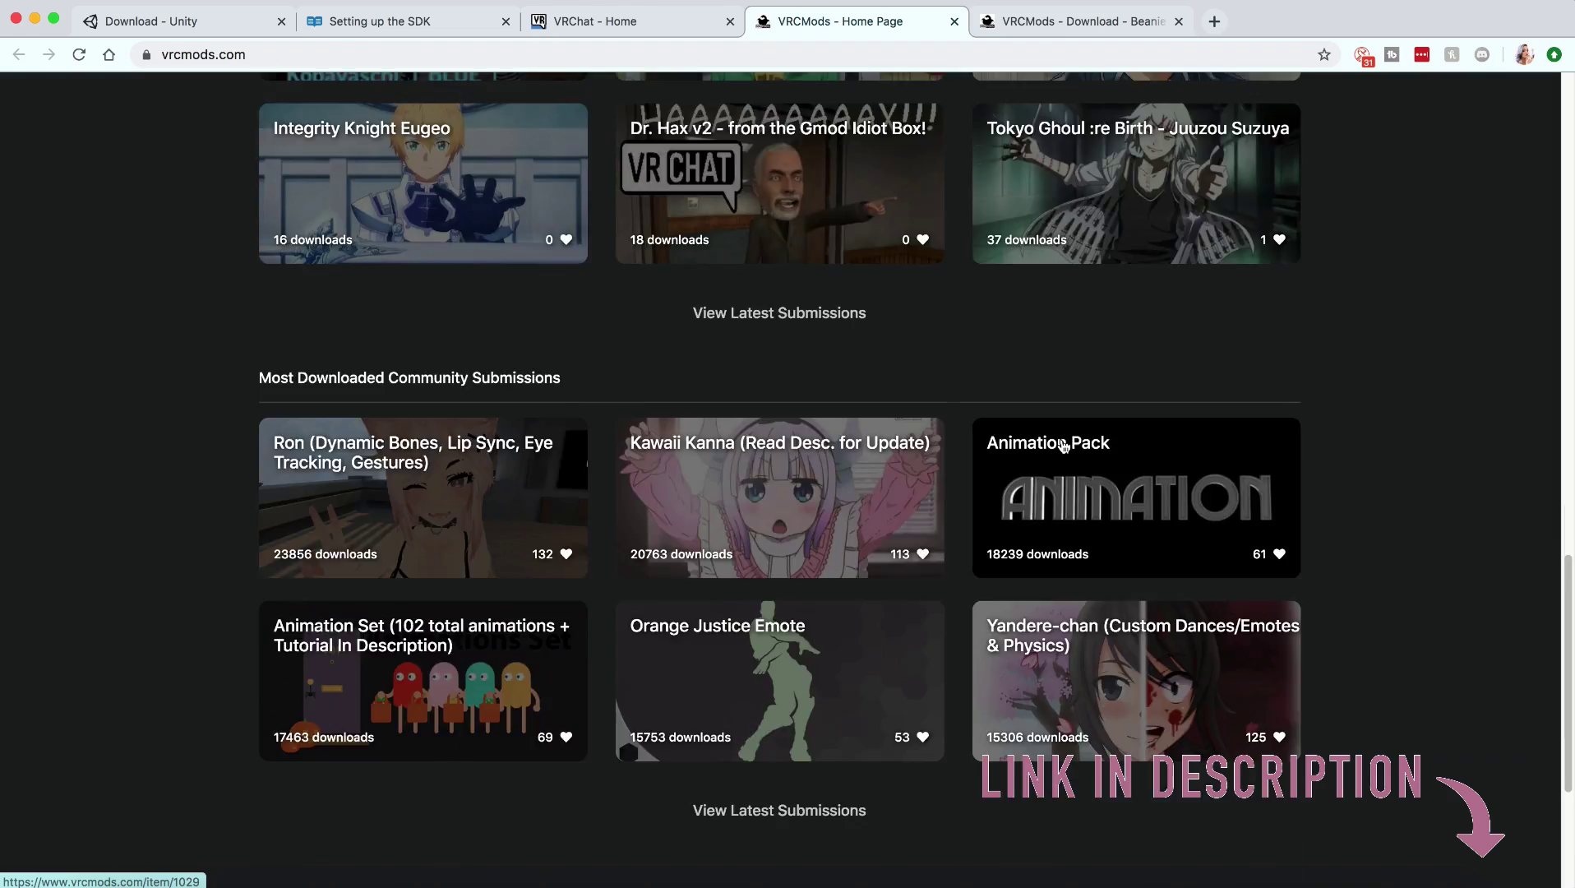
pyautogui.scroll(20, 1063, 445)
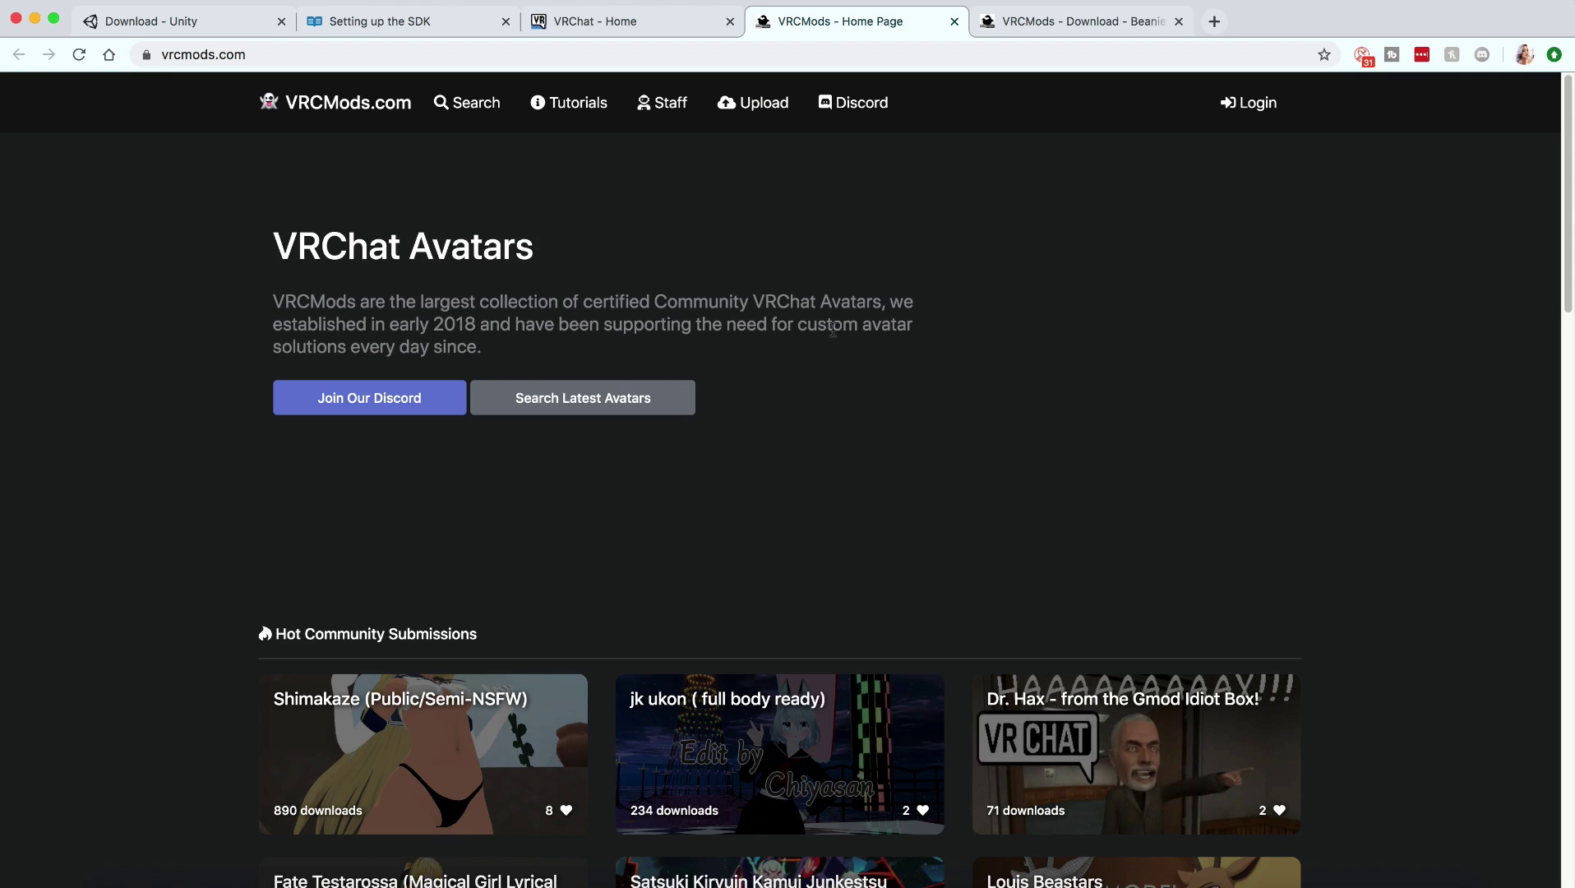
pyautogui.click(1058, 20)
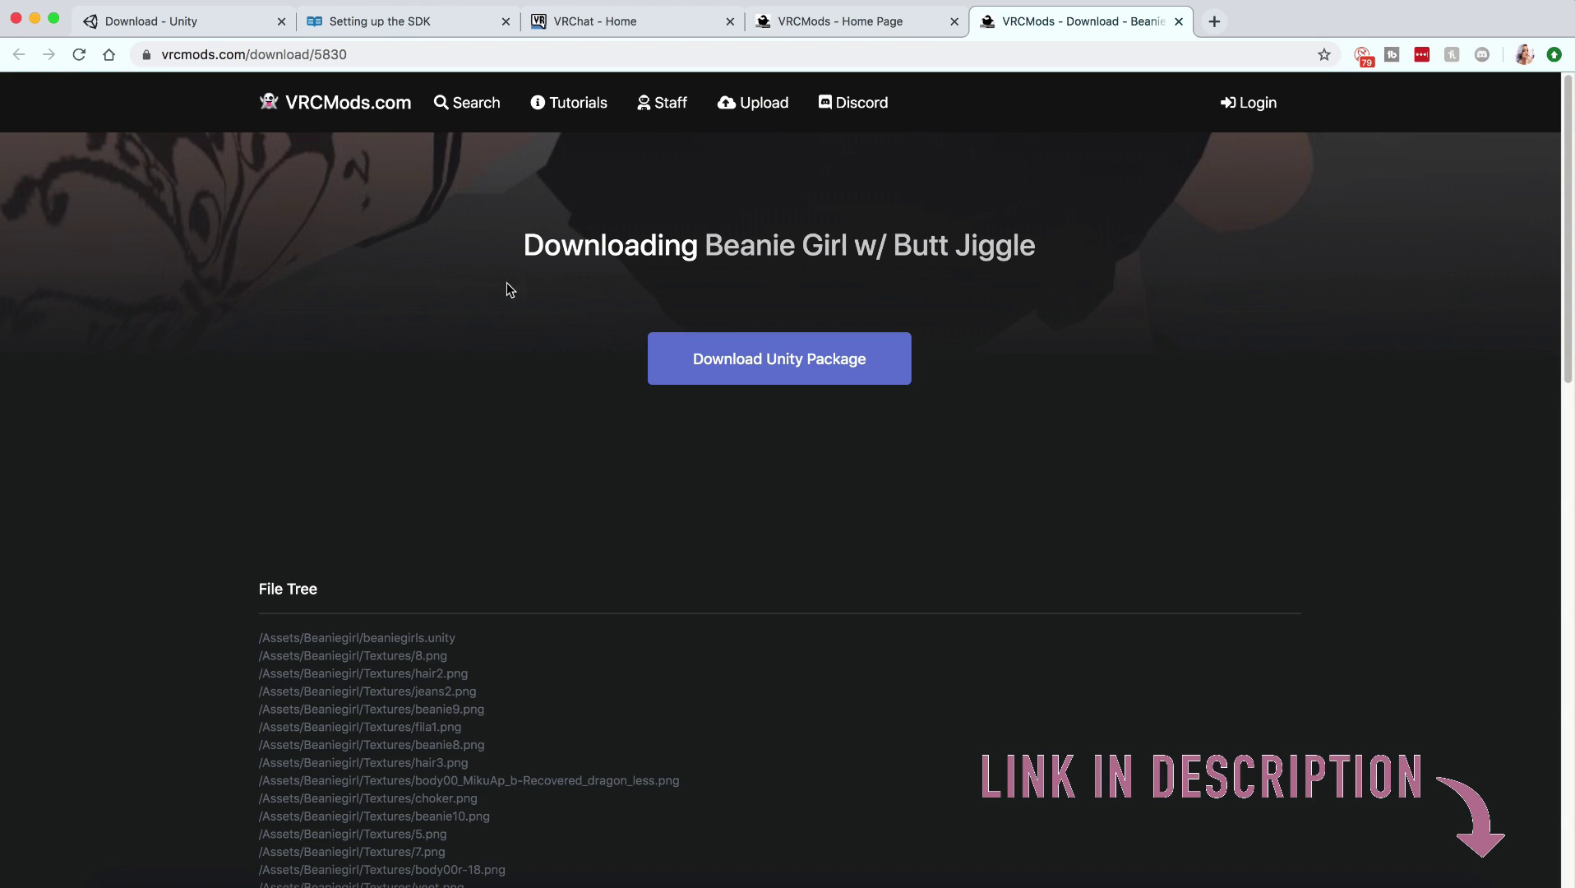
pyautogui.click(759, 365)
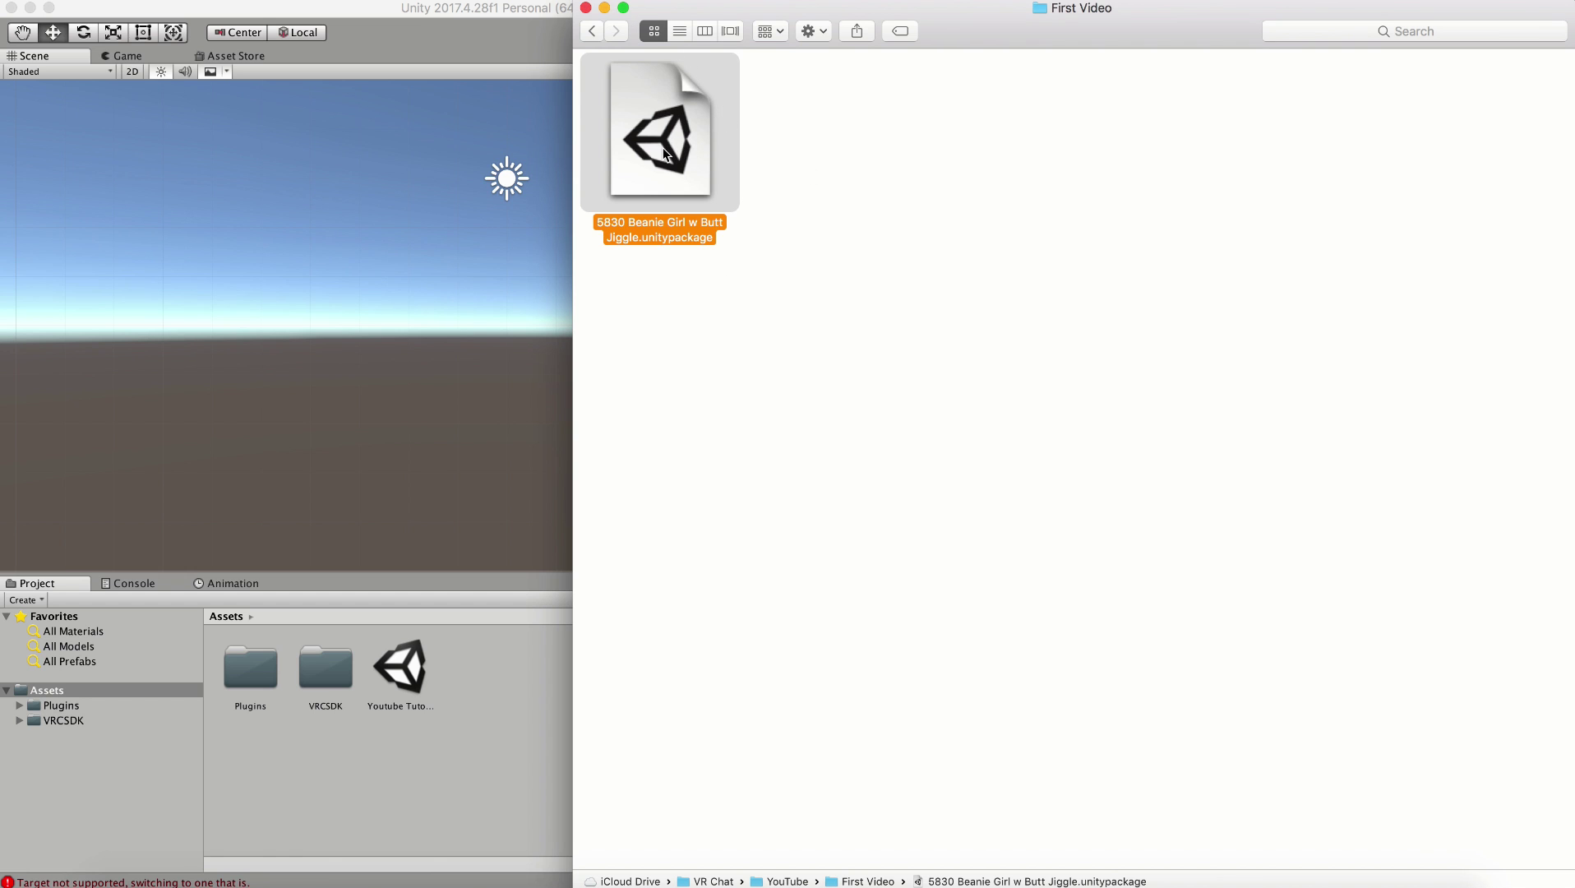
# Bring 5830 Beanie Girl w Butt Jiggle.unitypackage from Finder's First Video folder into Unity's Assets and import all its items.
pyautogui.moveTo(661, 141); pyautogui.dragTo(536, 700)
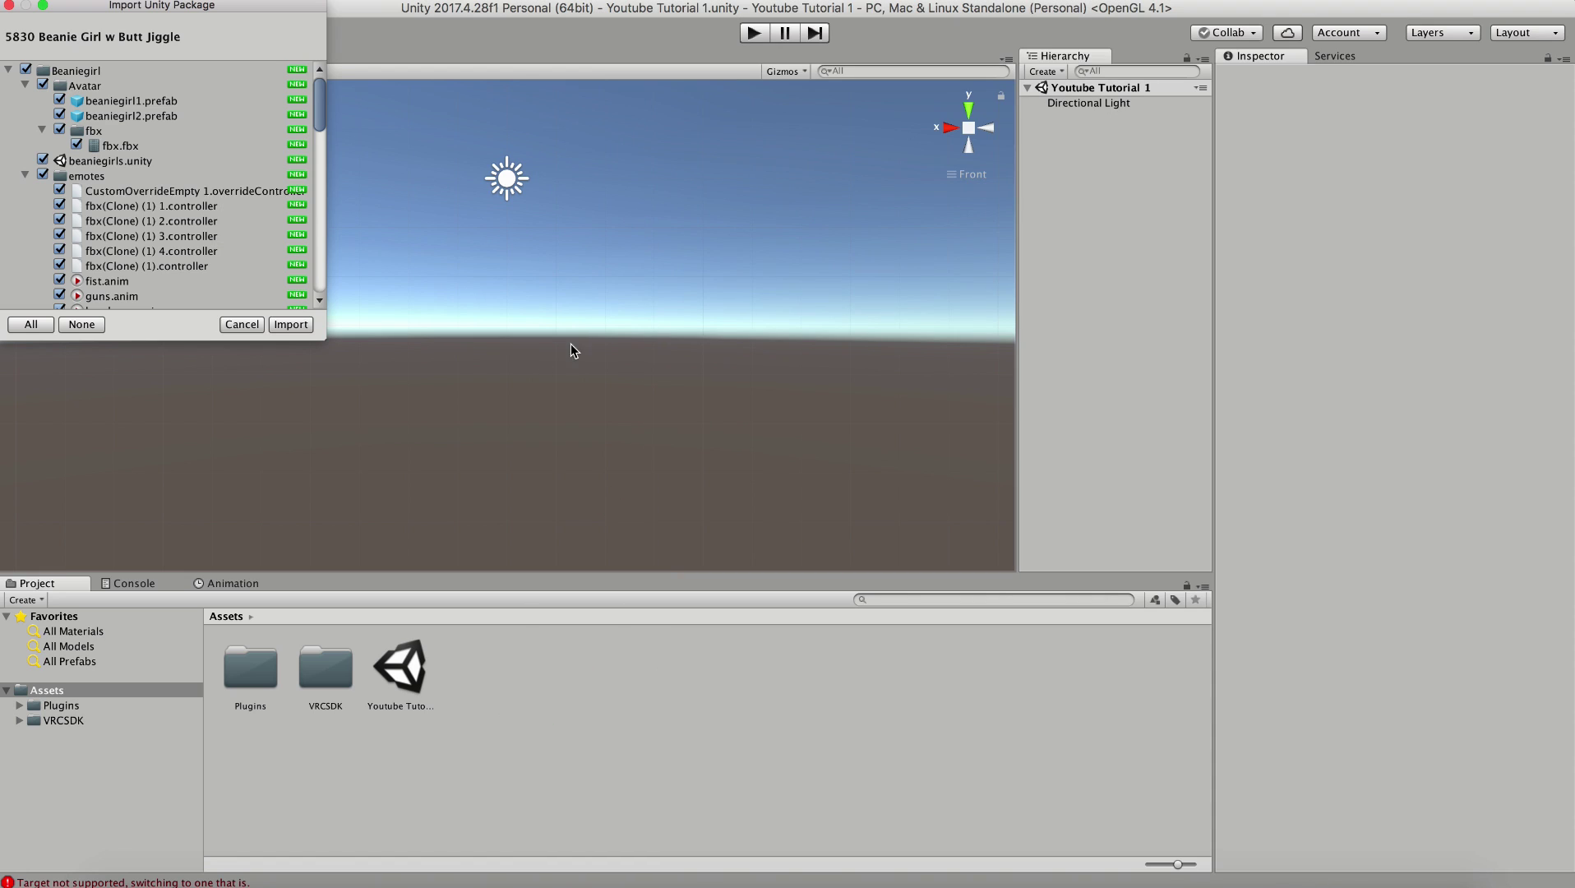
pyautogui.scroll(-10, 108, 138)
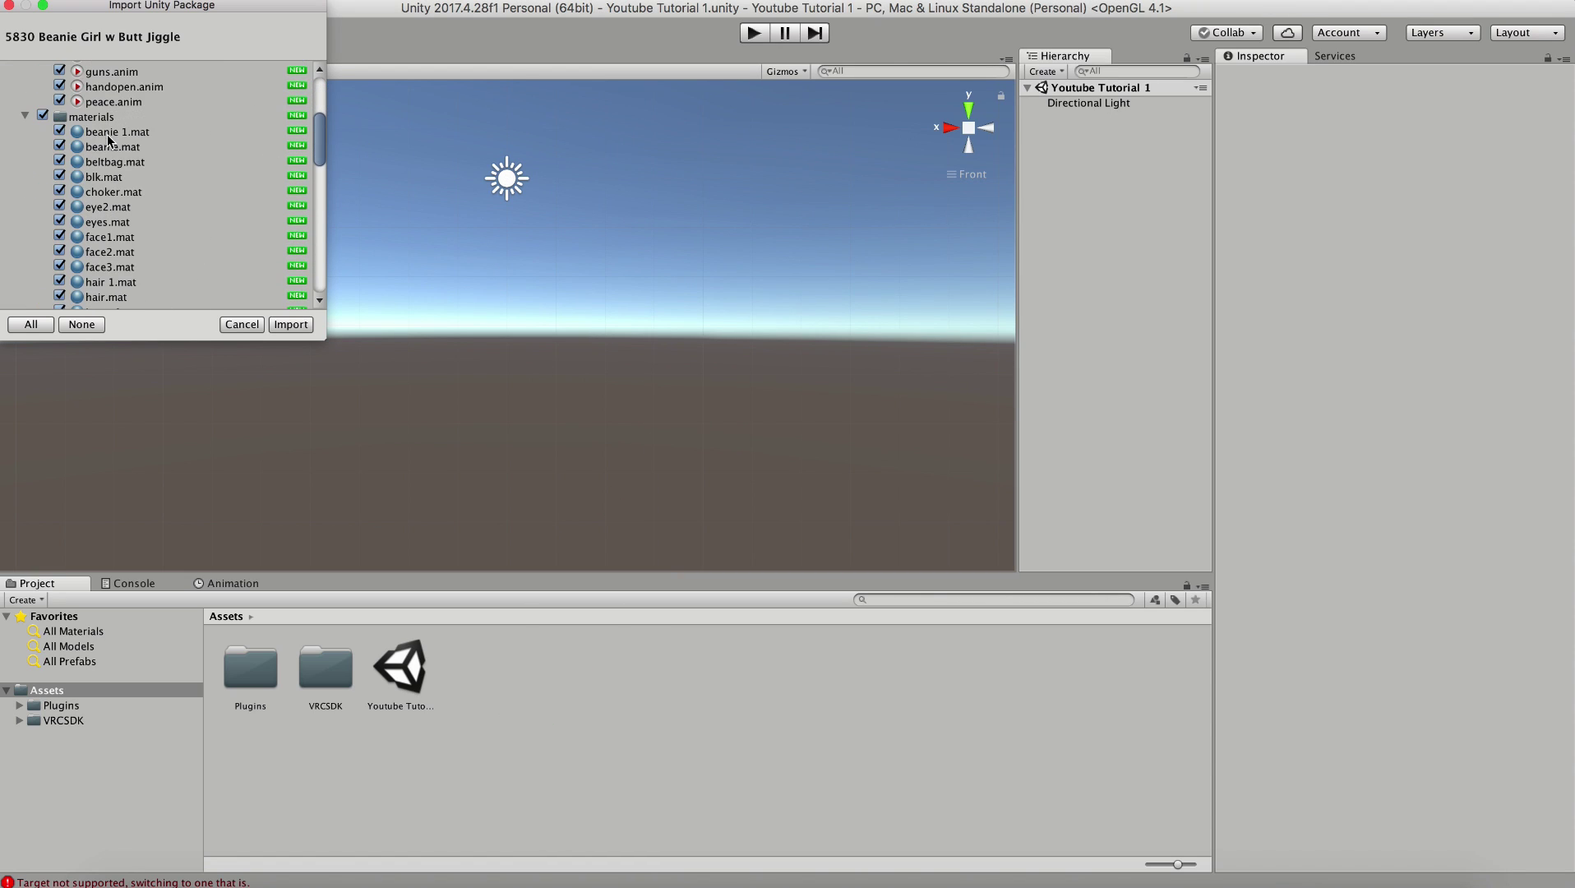
pyautogui.scroll(-5, 108, 138)
pyautogui.click(29, 324)
pyautogui.click(281, 326)
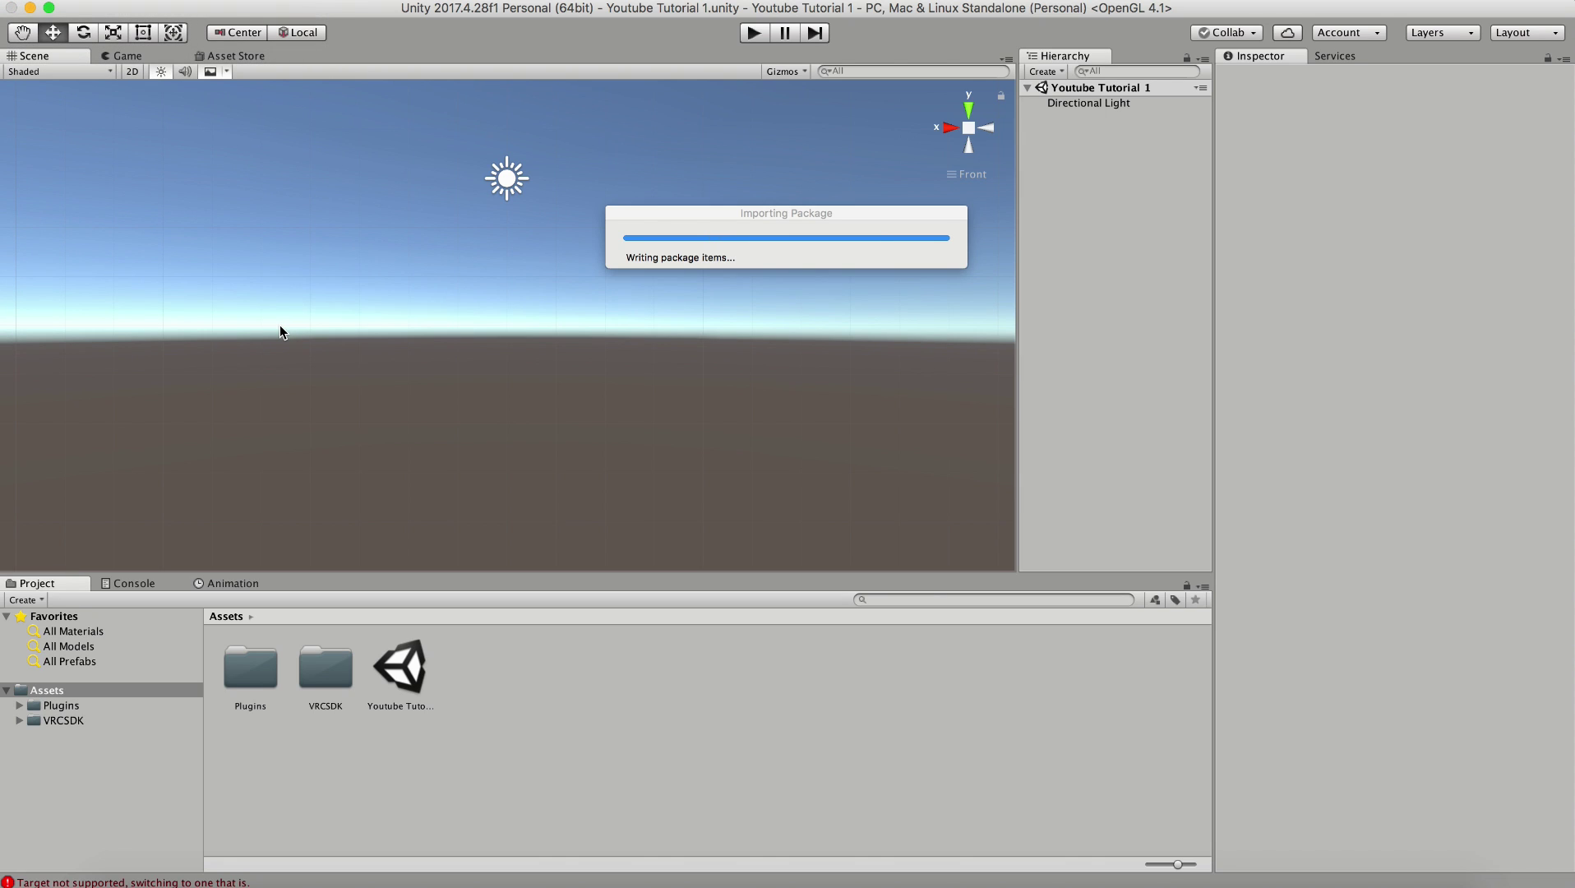
# Open the imported Beaniegirl folder and examine the contents of its materials folder.
pyautogui.click(369, 765)
pyautogui.click(243, 674)
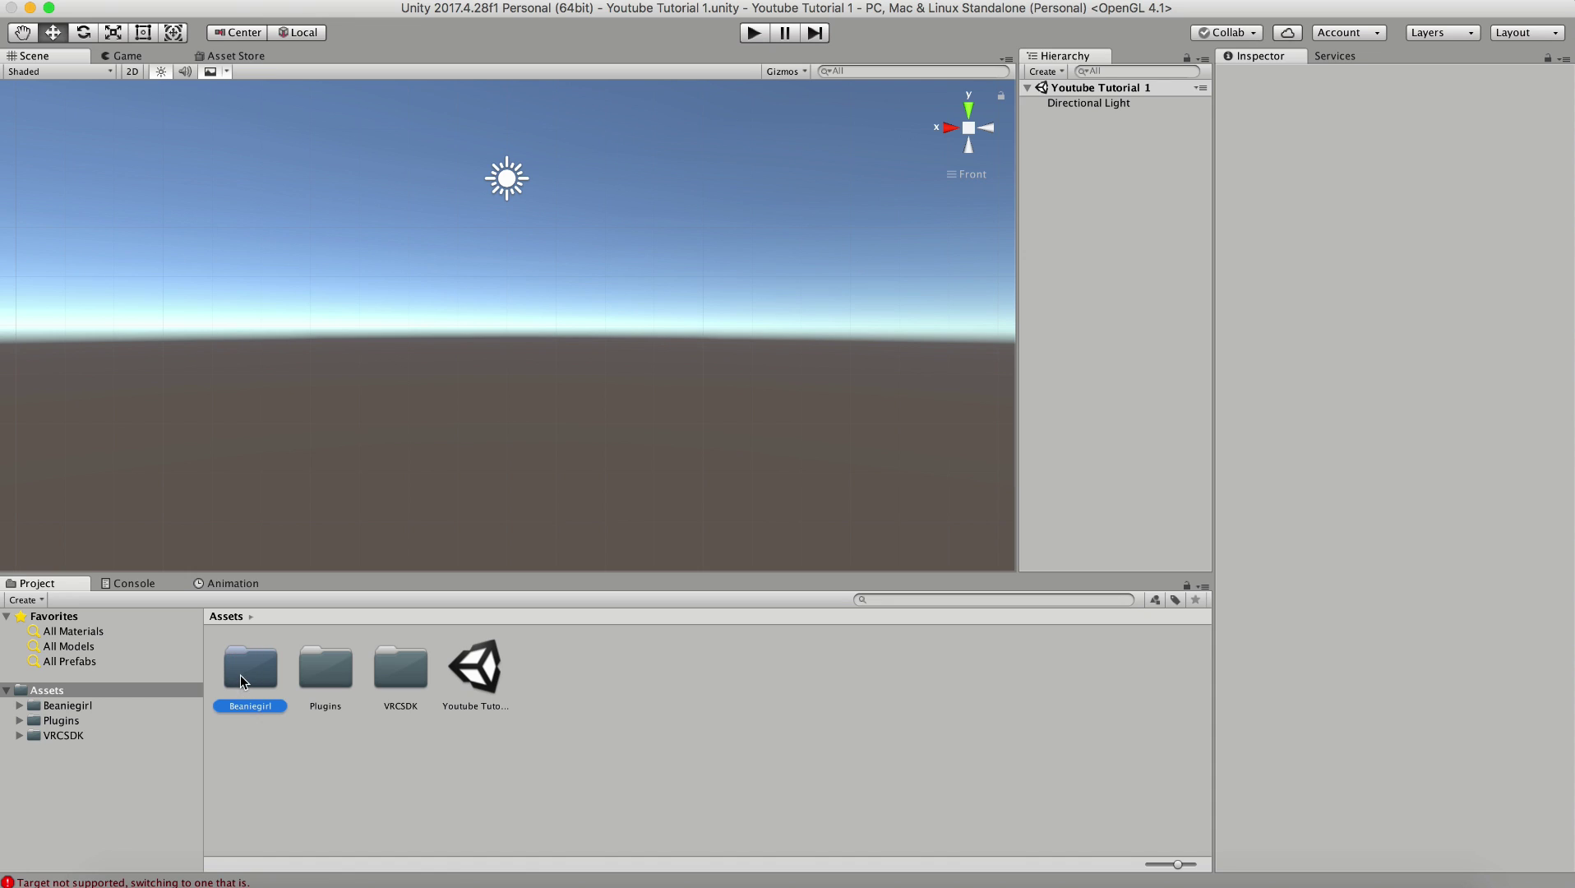
pyautogui.doubleClick(243, 669)
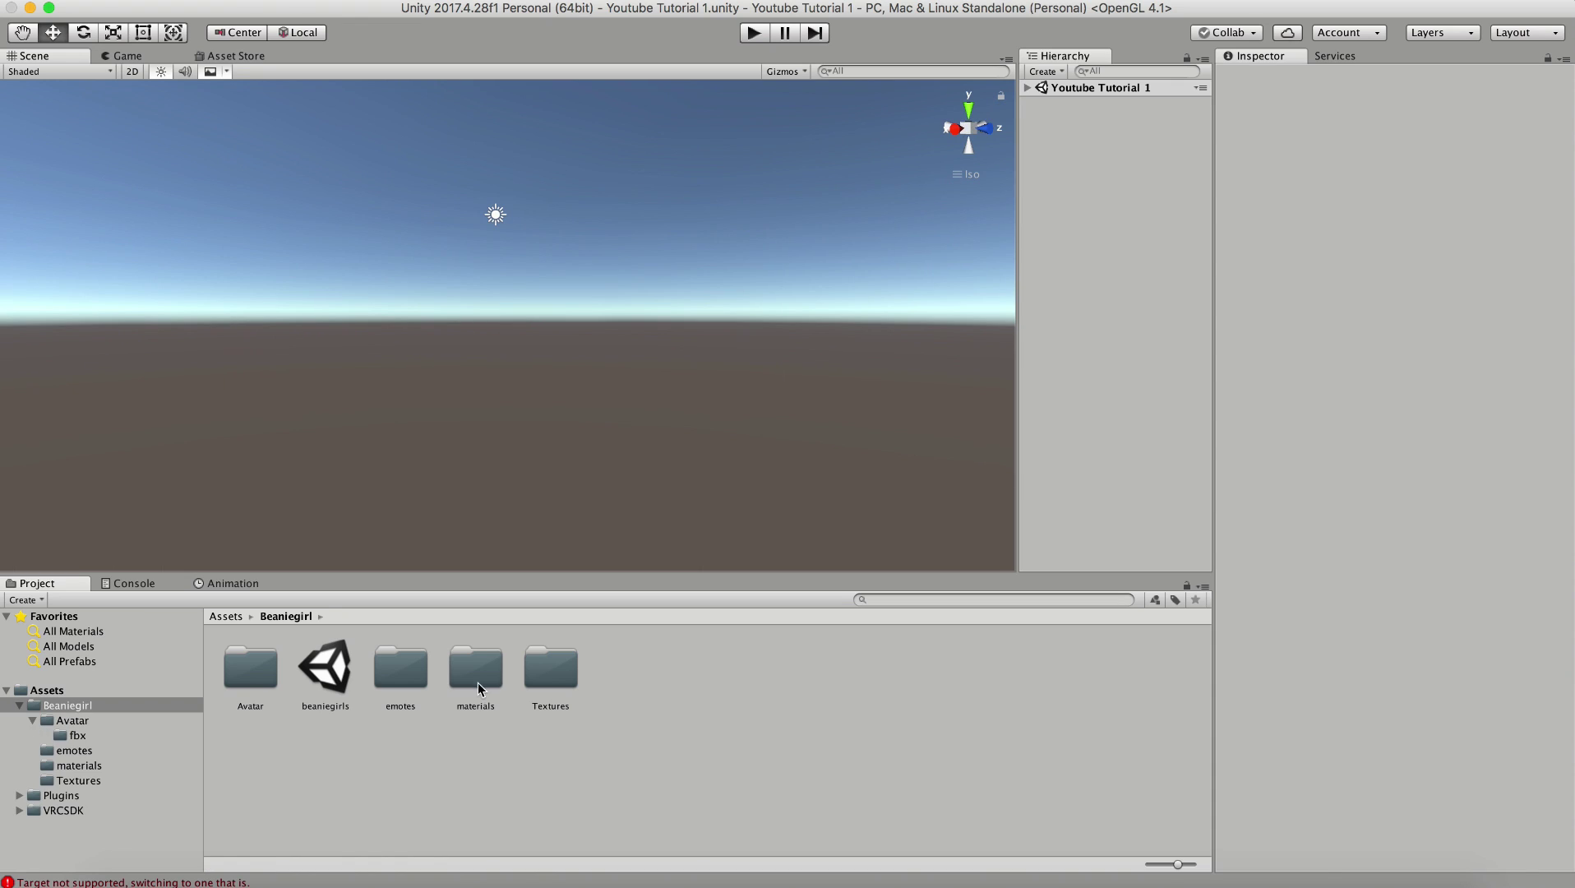
pyautogui.doubleClick(476, 670)
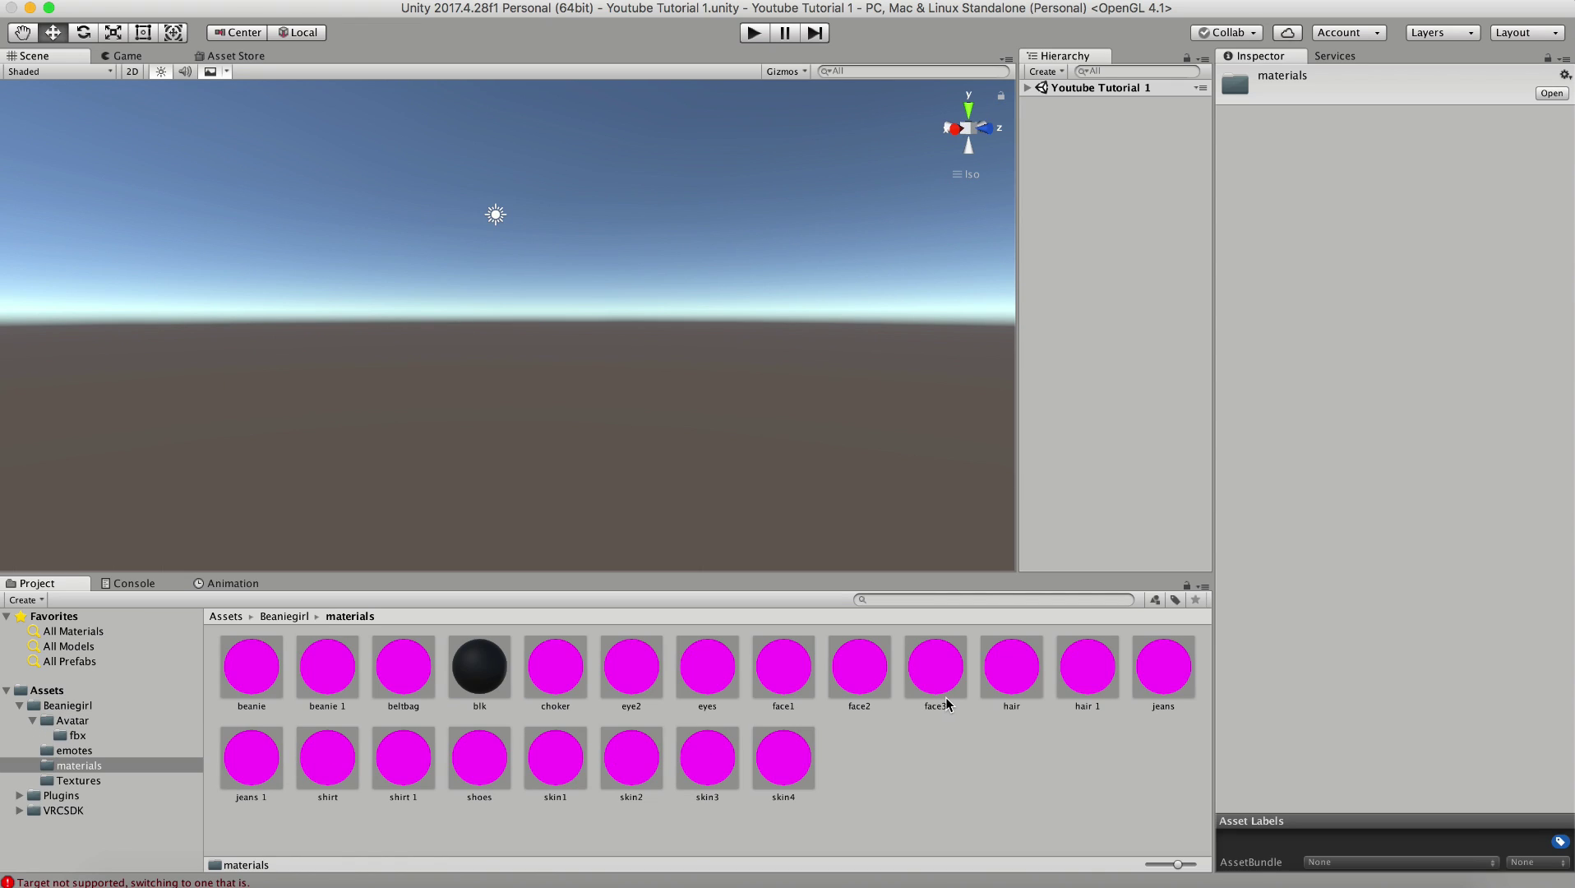
pyautogui.click(284, 616)
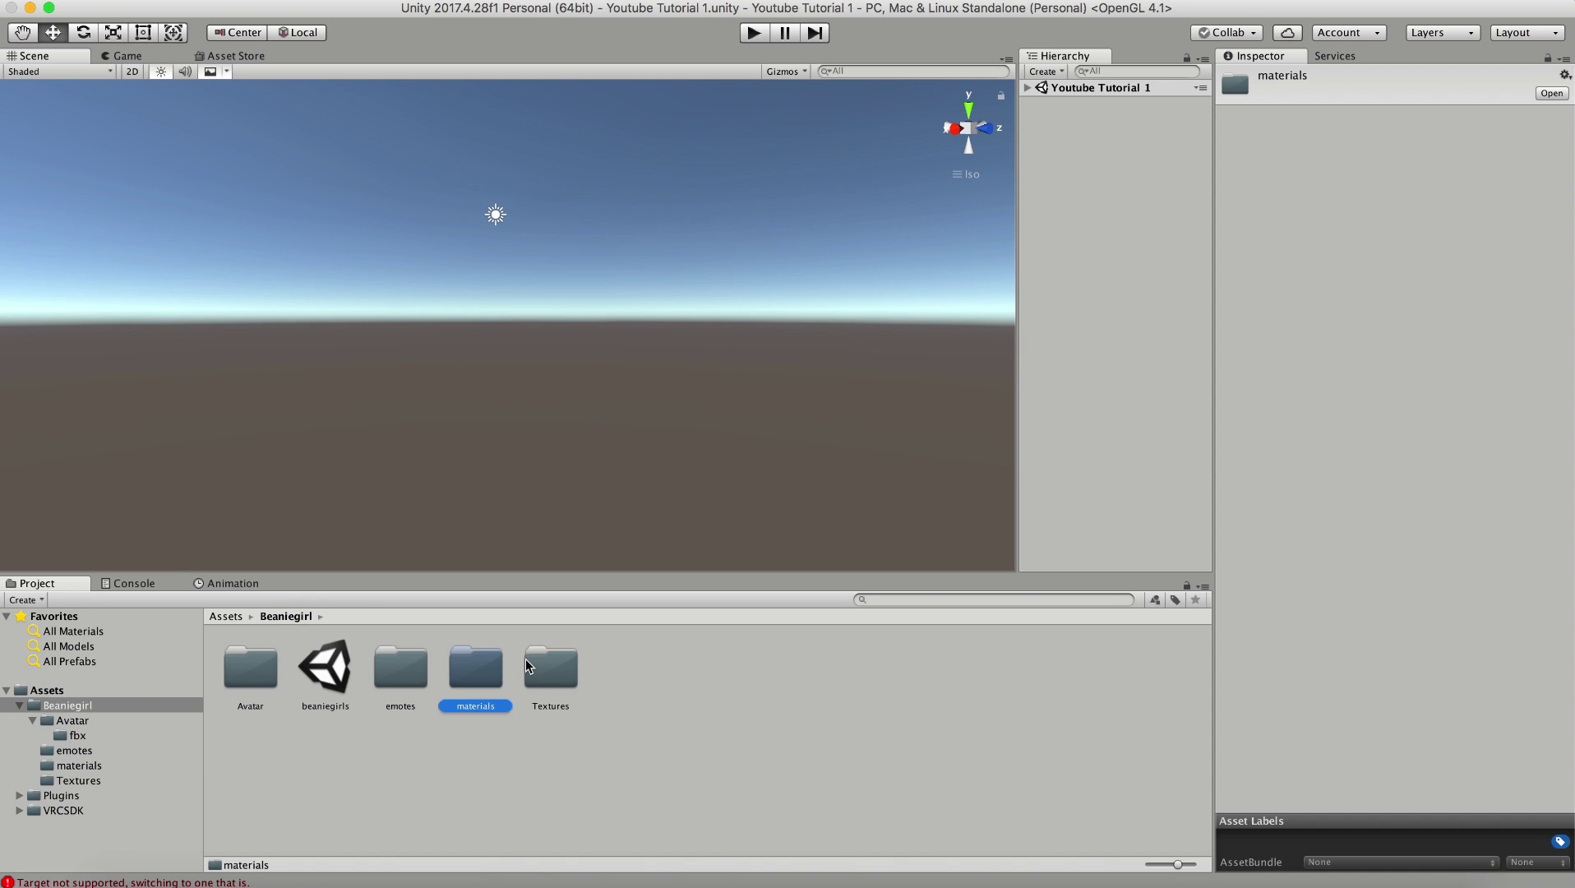
# Examine the images in the Beaniegirl Textures folder and recheck the previews in the materials folder.
pyautogui.doubleClick(525, 661)
pyautogui.click(526, 661)
pyautogui.scroll(-3, 551, 674)
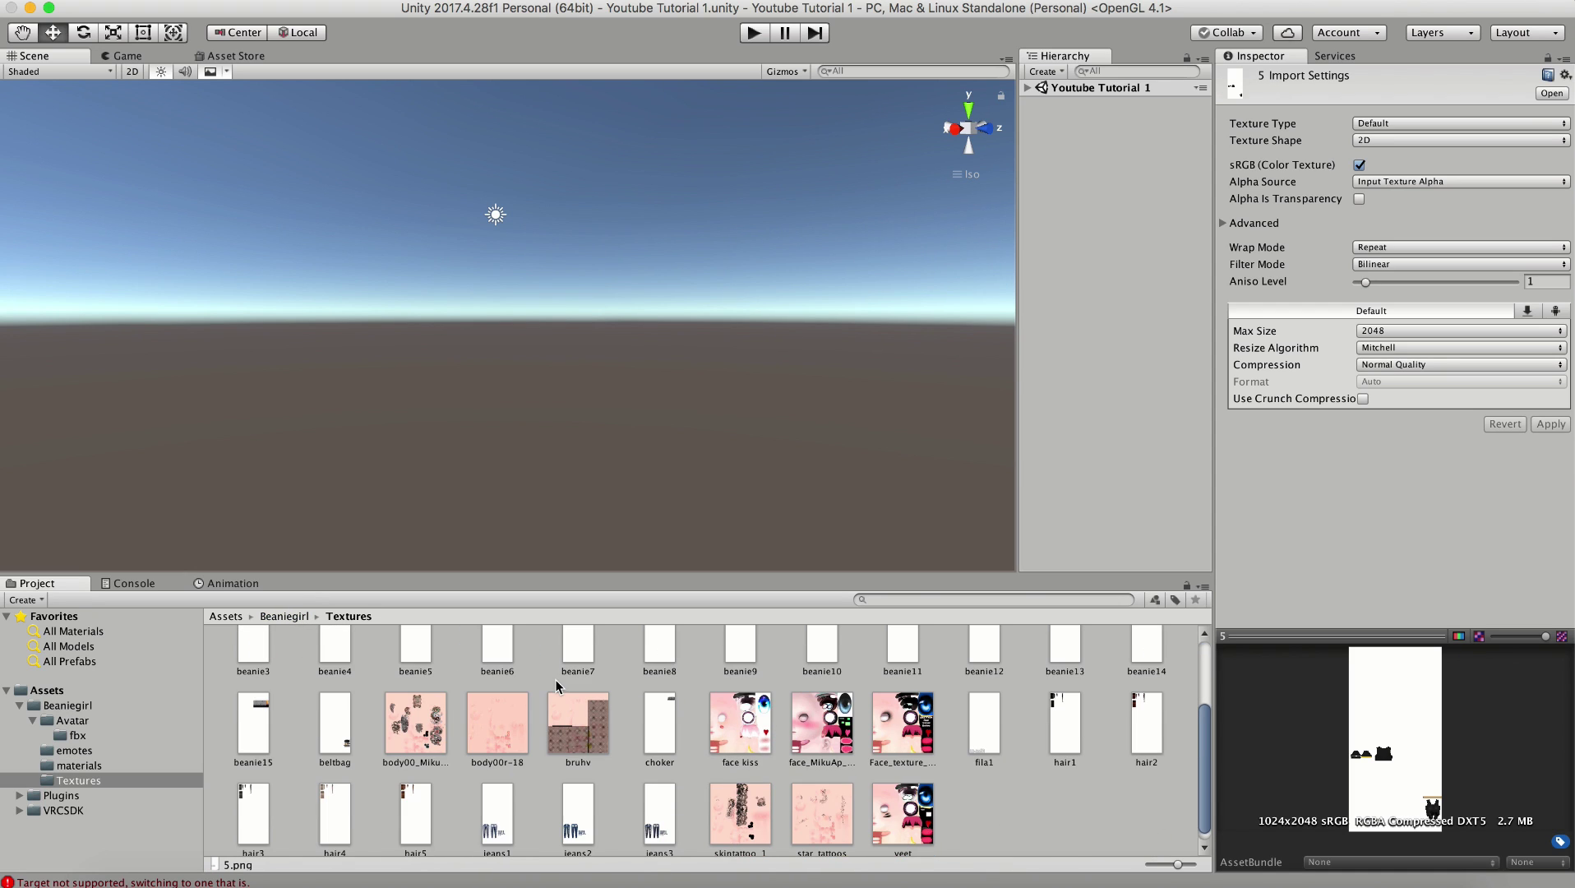
pyautogui.scroll(2, 556, 685)
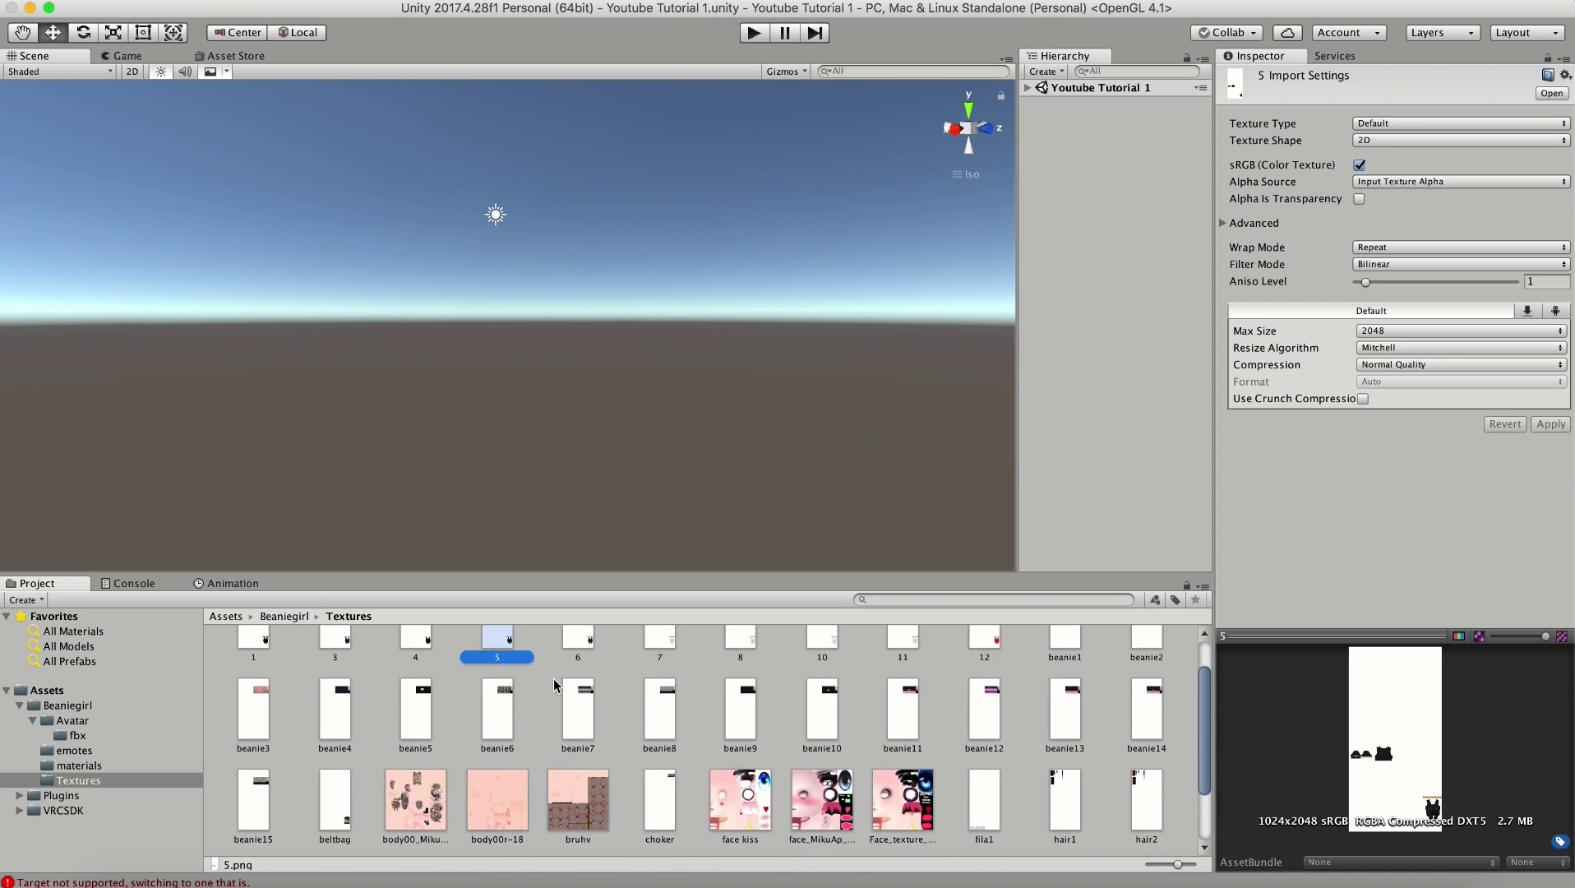
pyautogui.scroll(1, 559, 683)
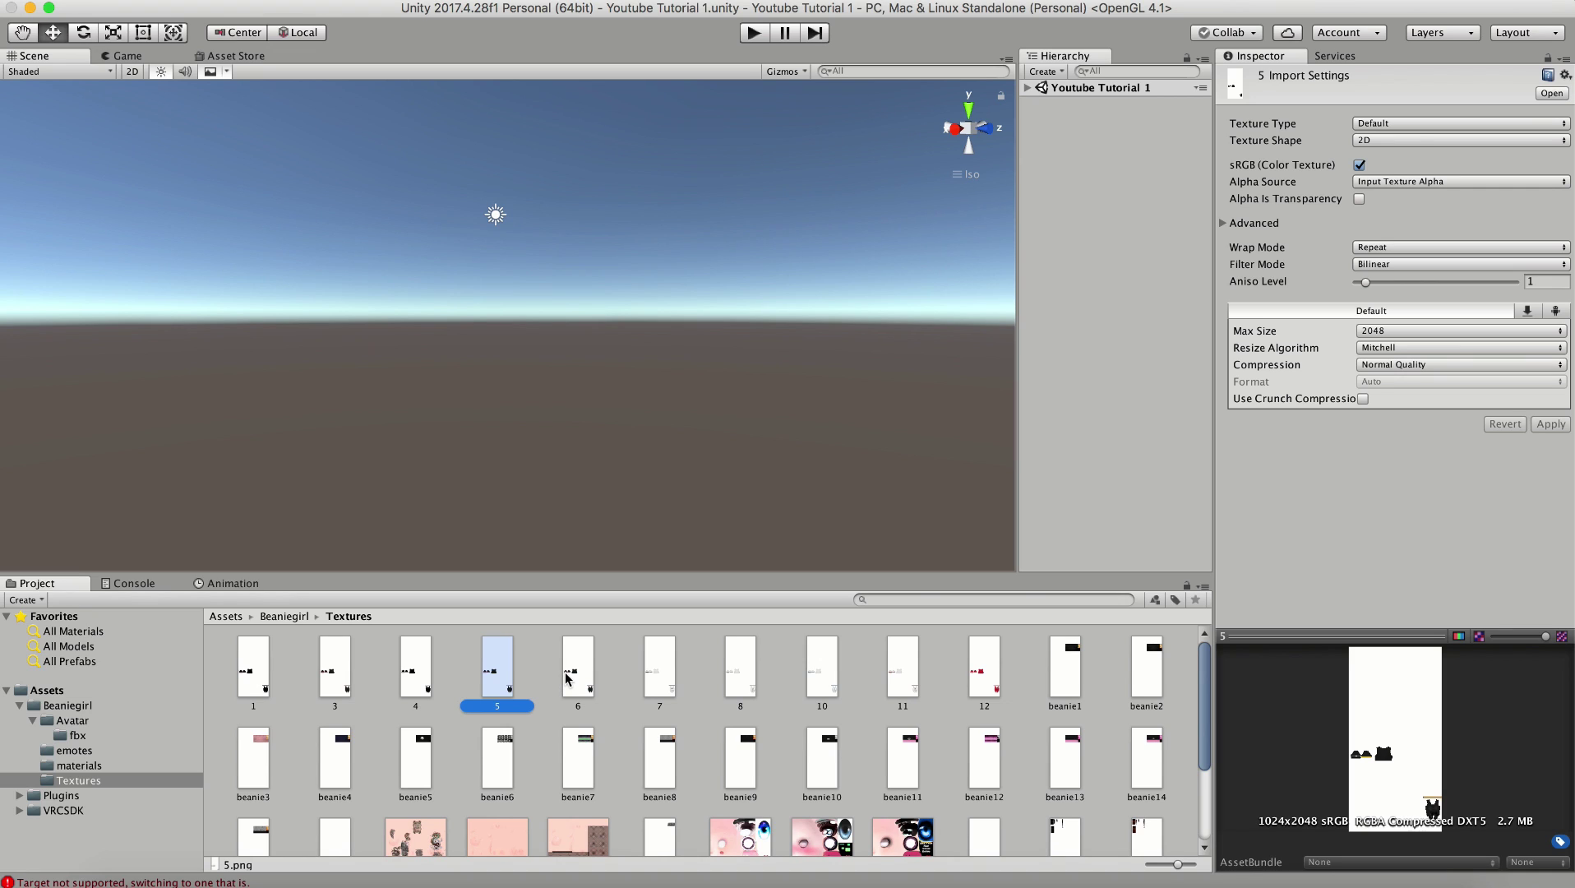
pyautogui.click(280, 617)
pyautogui.click(487, 673)
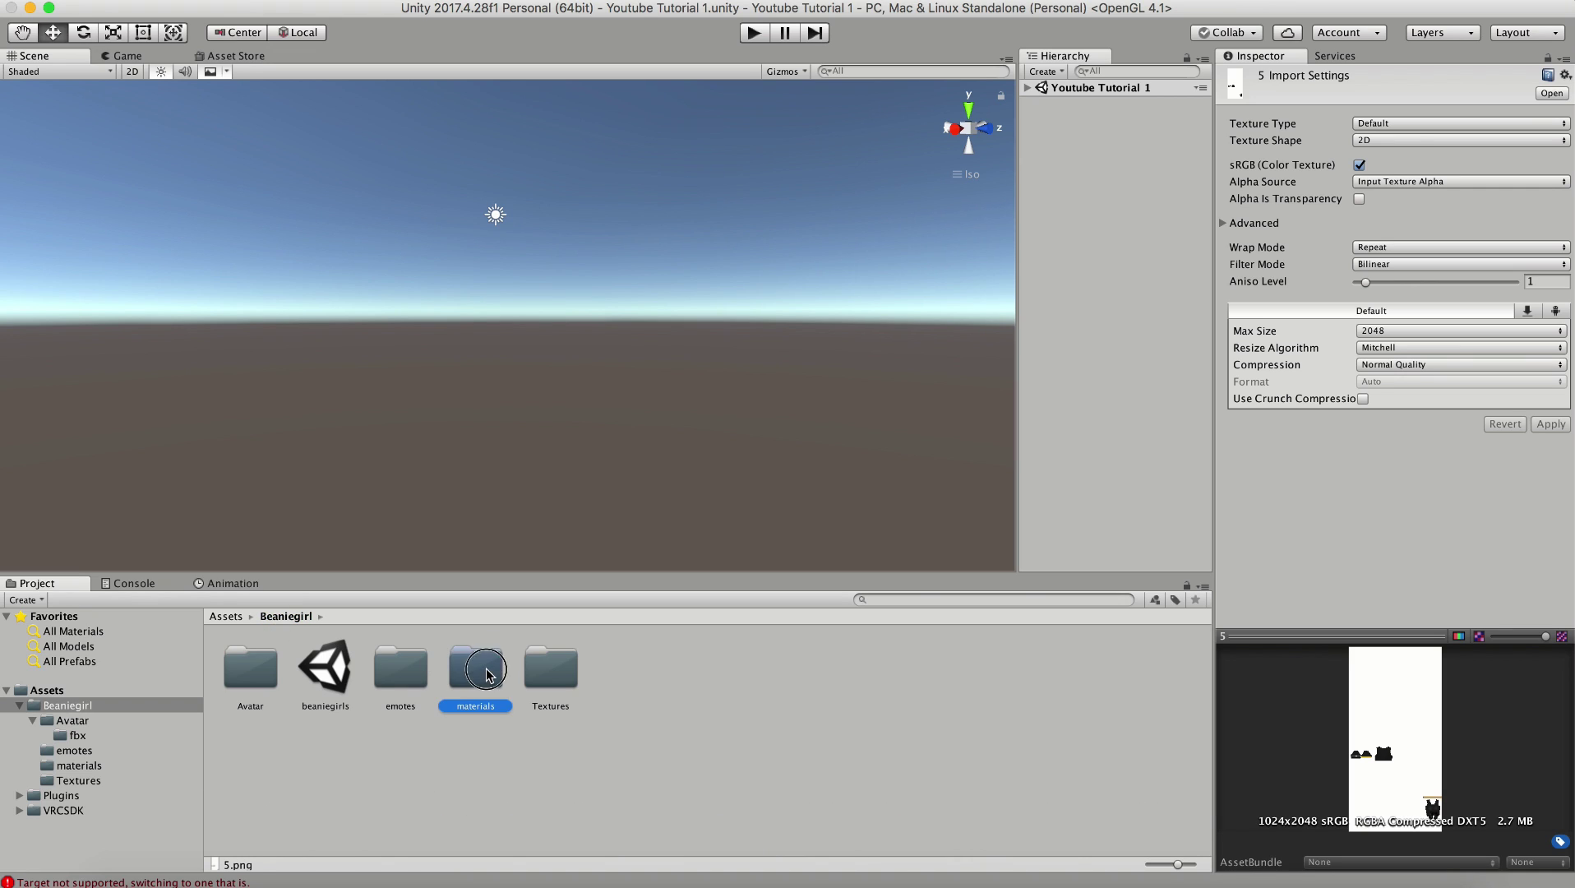
pyautogui.doubleClick(487, 672)
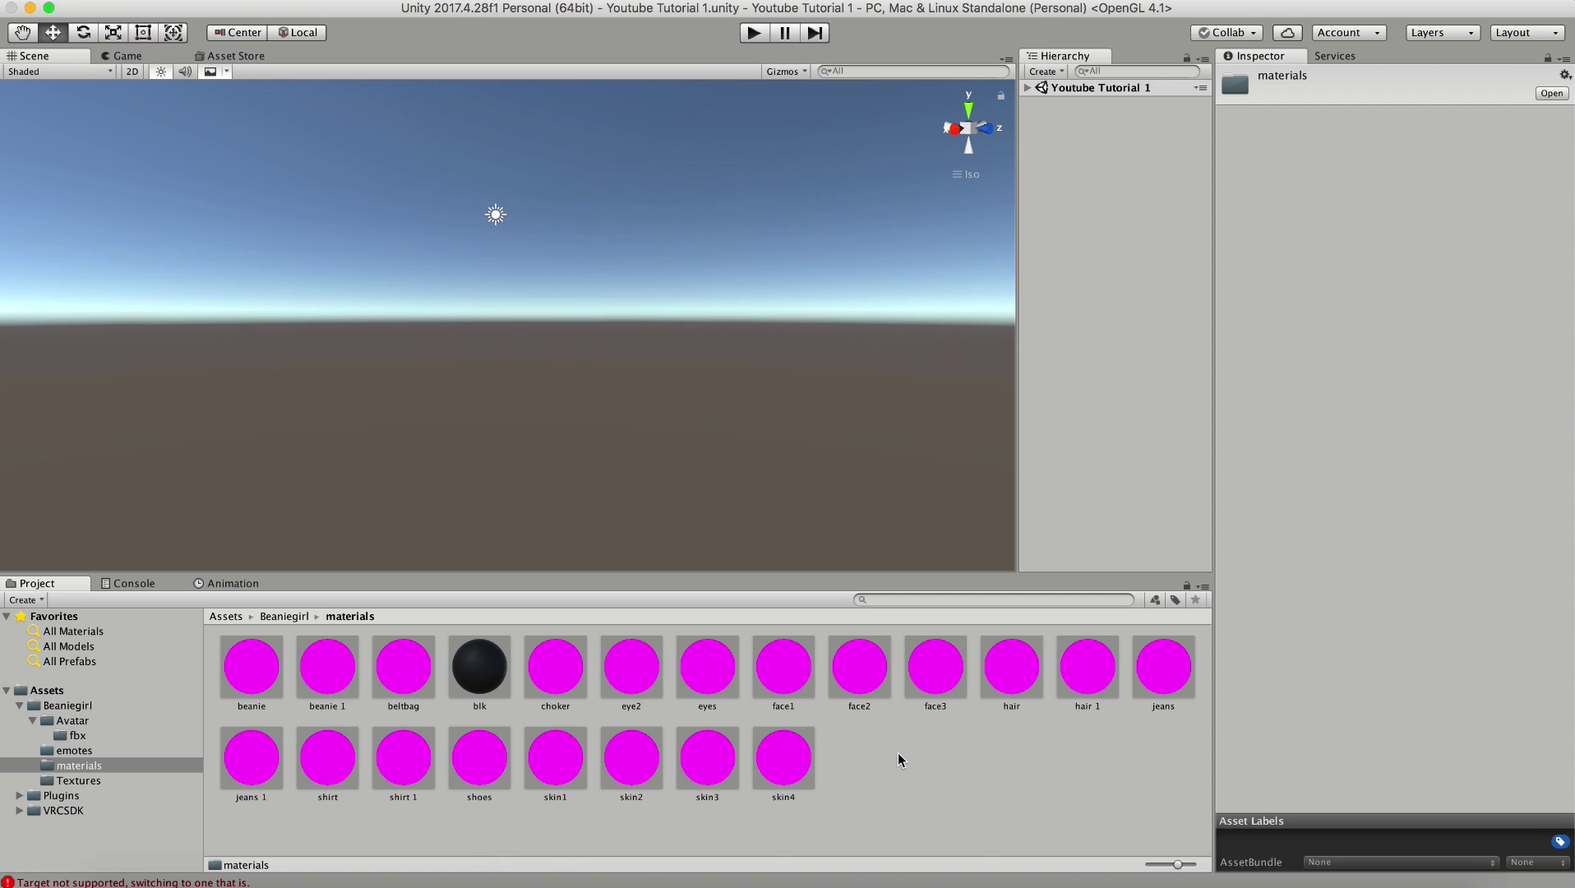
pyautogui.click(284, 616)
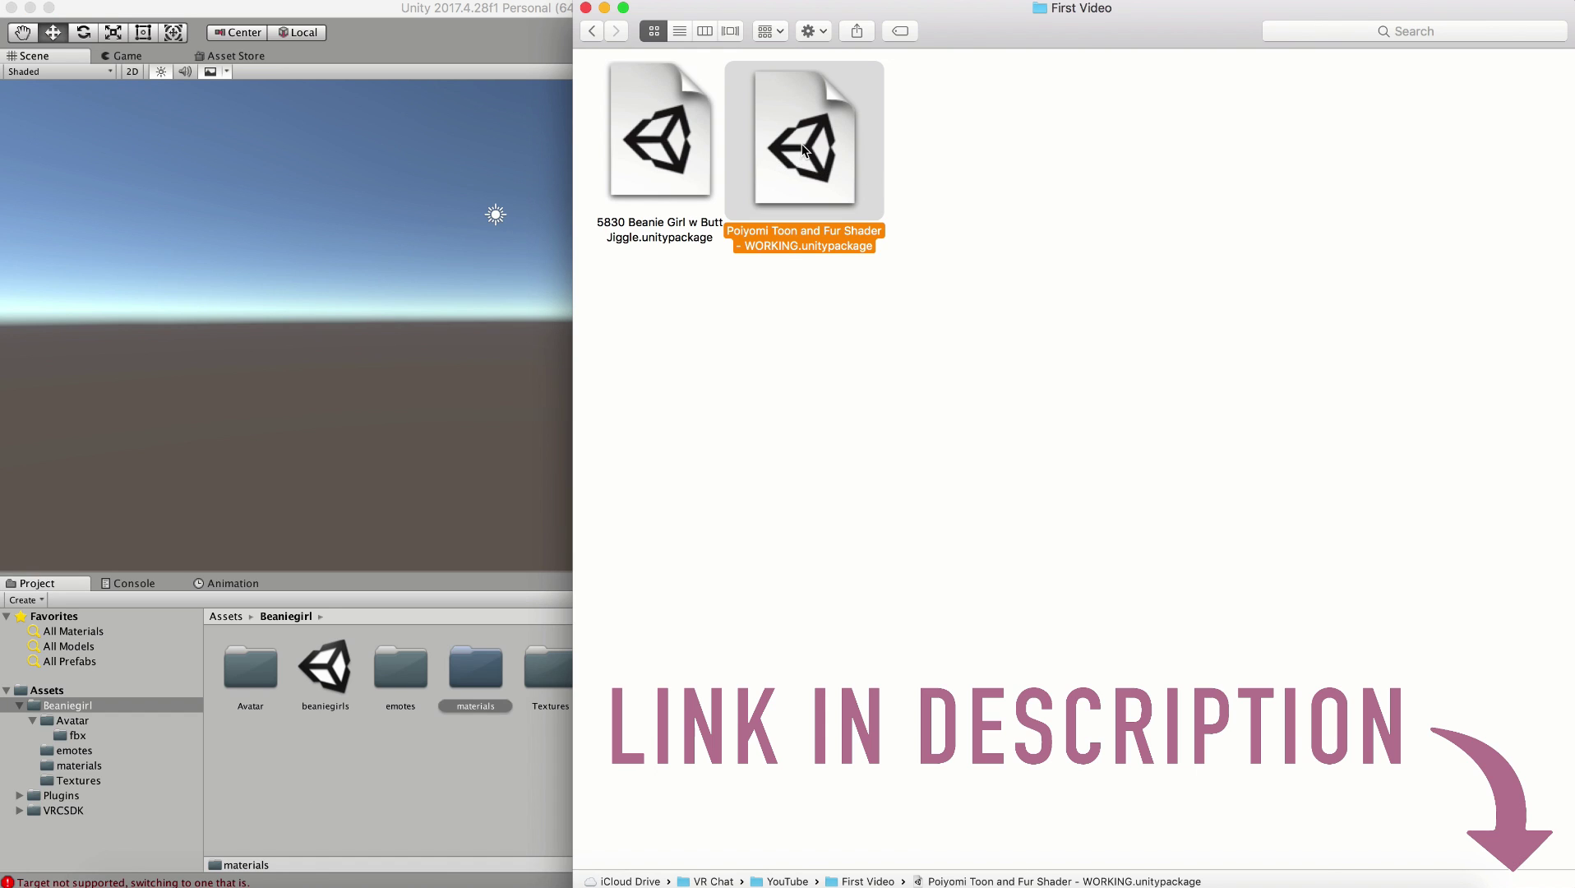
# Import the Poiyomi Toon and Fur Shader - WORKING package from Finder and open the new Shaders folder in Assets.
pyautogui.doubleClick(794, 165)
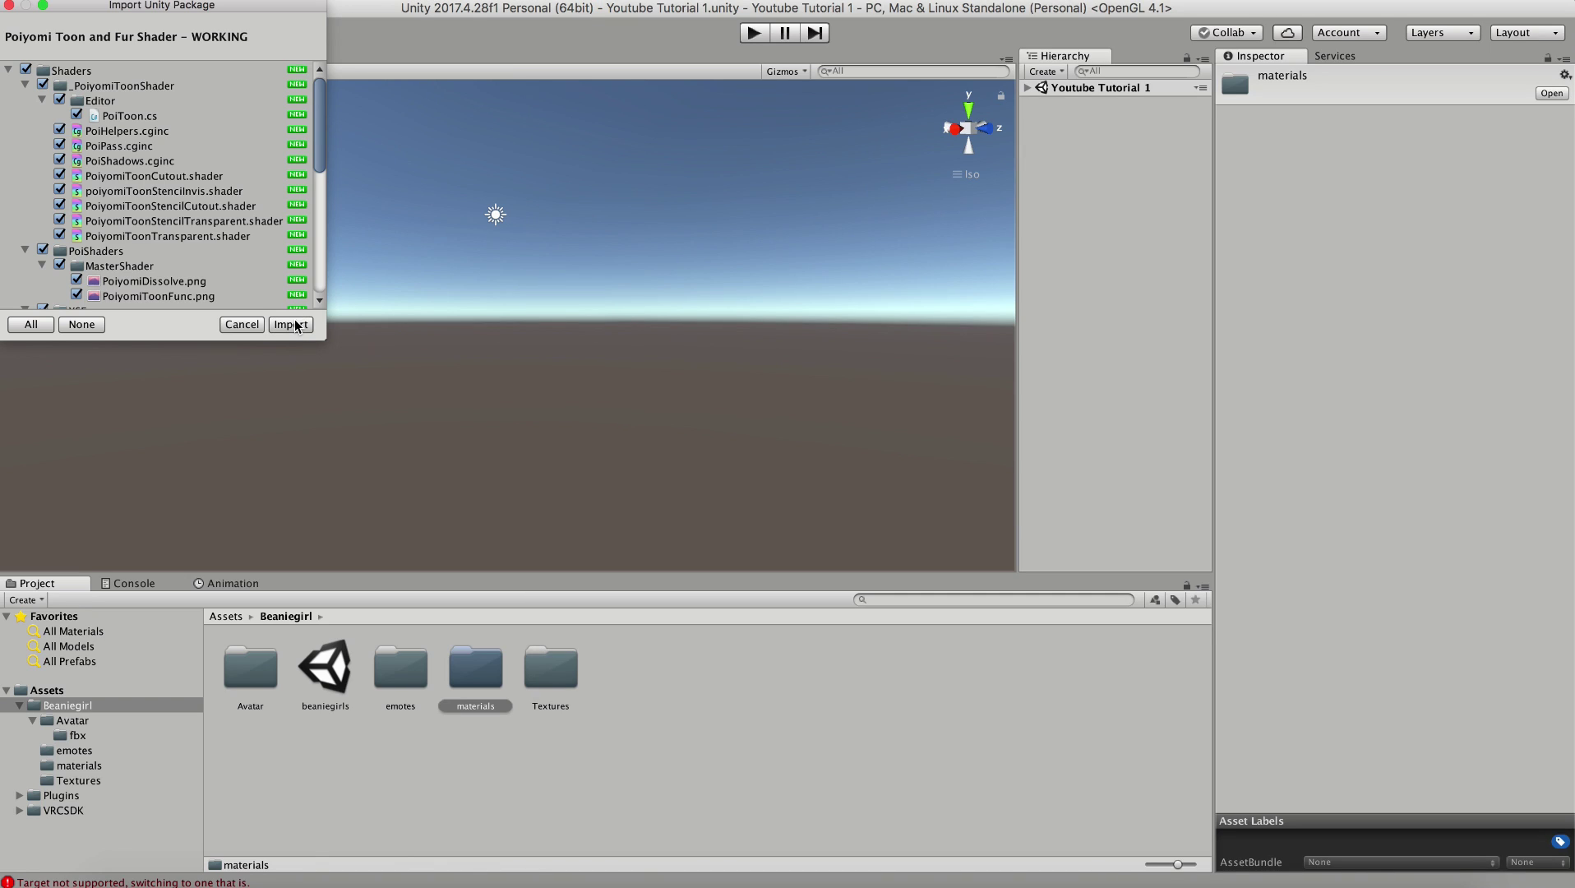
pyautogui.click(284, 325)
pyautogui.click(422, 792)
pyautogui.click(54, 693)
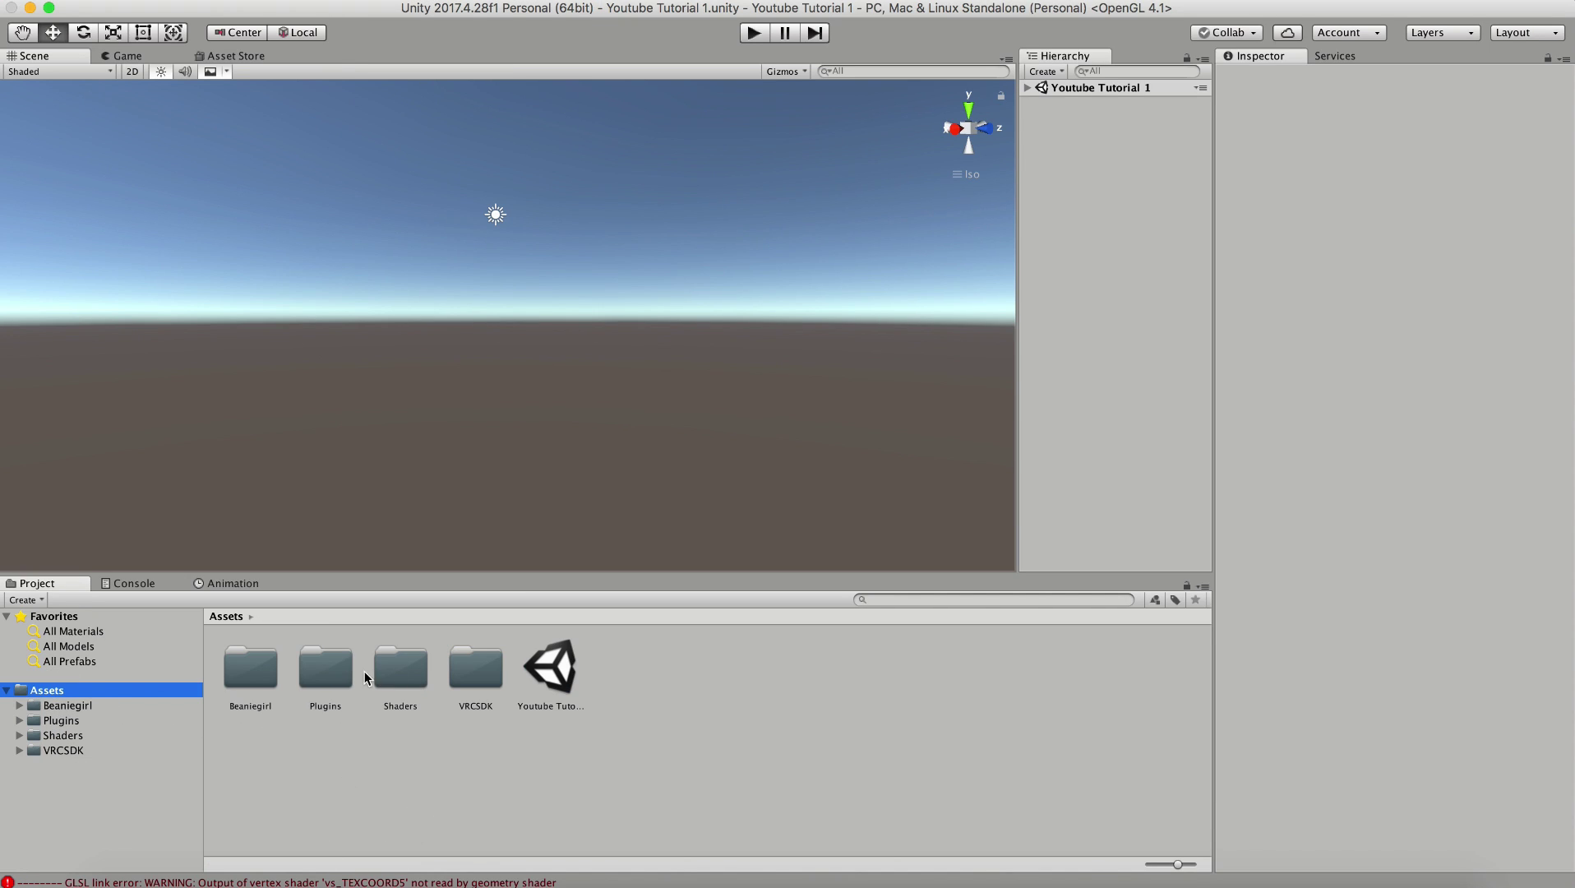
pyautogui.doubleClick(393, 691)
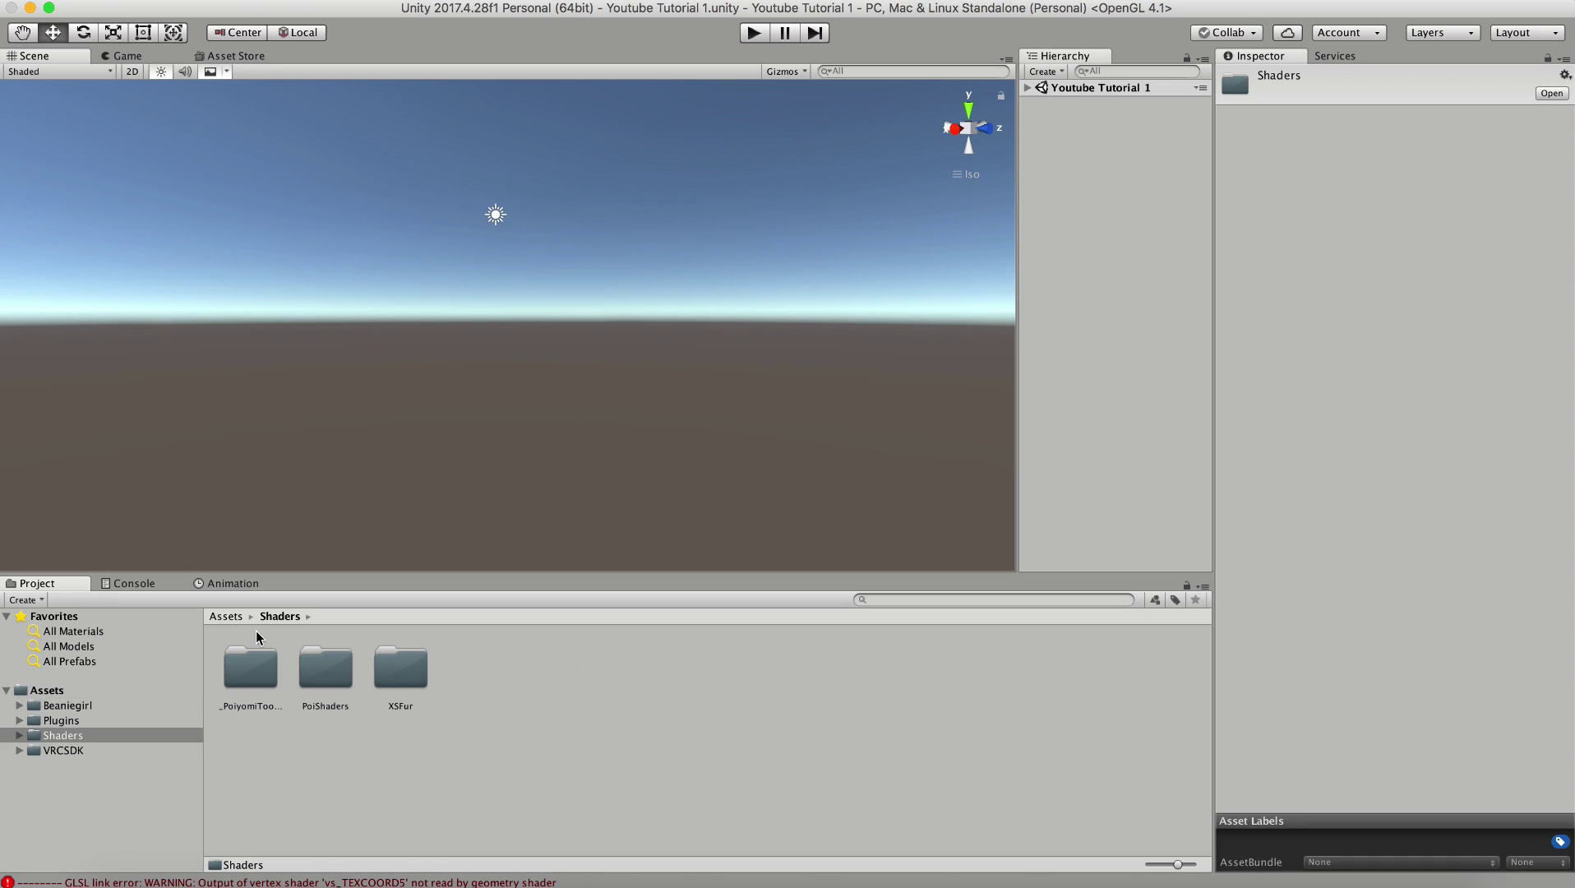
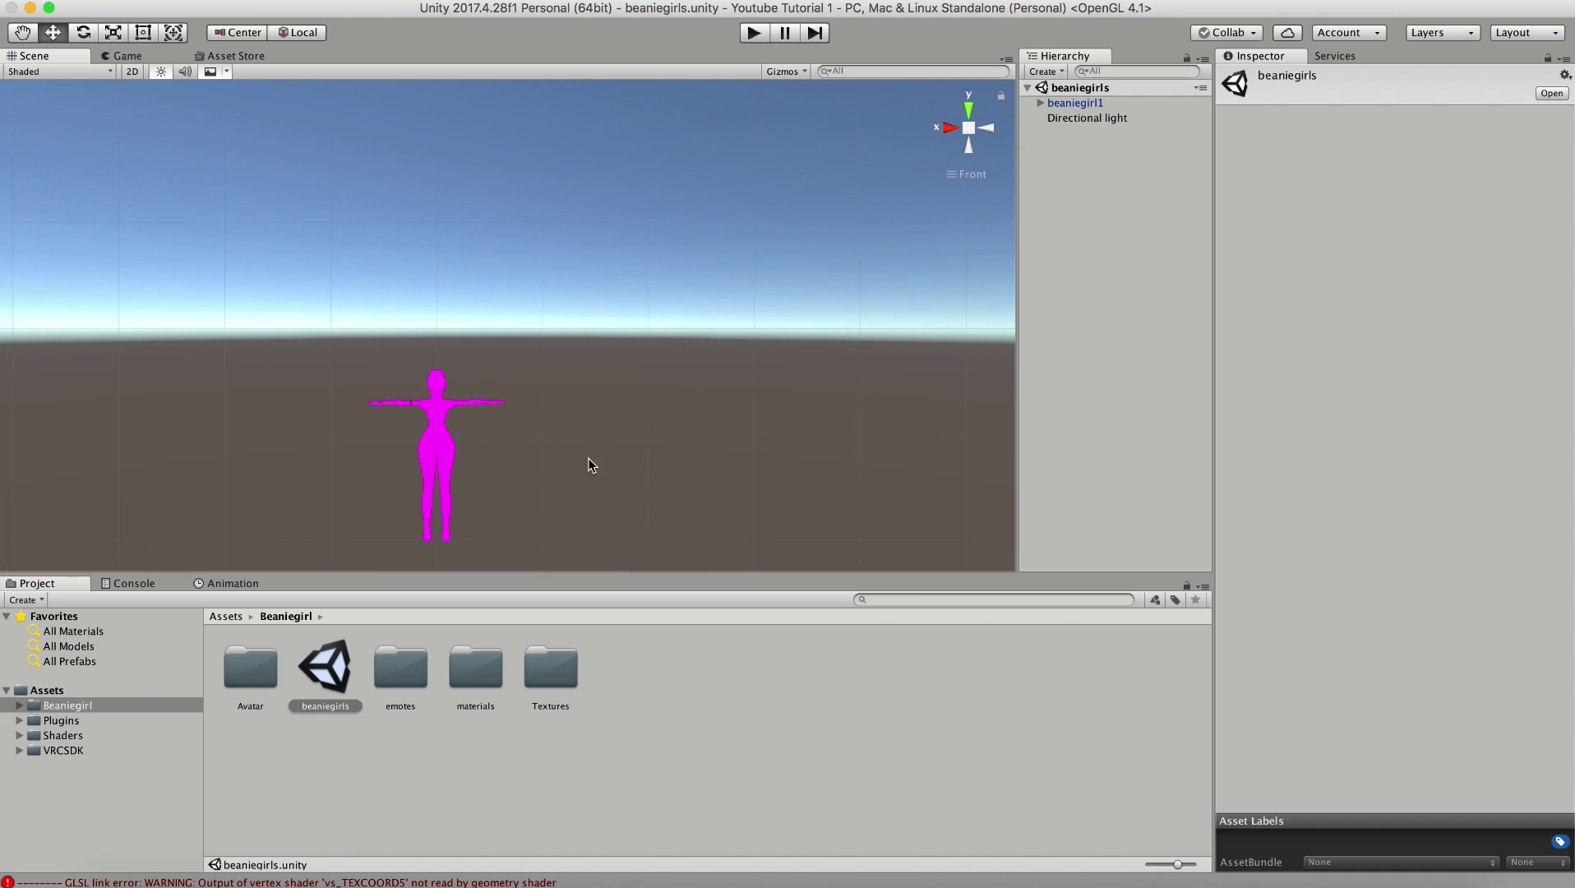
# Assign the Custom/Avatar Shaders/Poiyomi's Shader/Toon/Cutout shader to all the materials in Beaniegirl's materials folder.
pyautogui.moveTo(652, 402); pyautogui.dragTo(616, 347, button='middle')
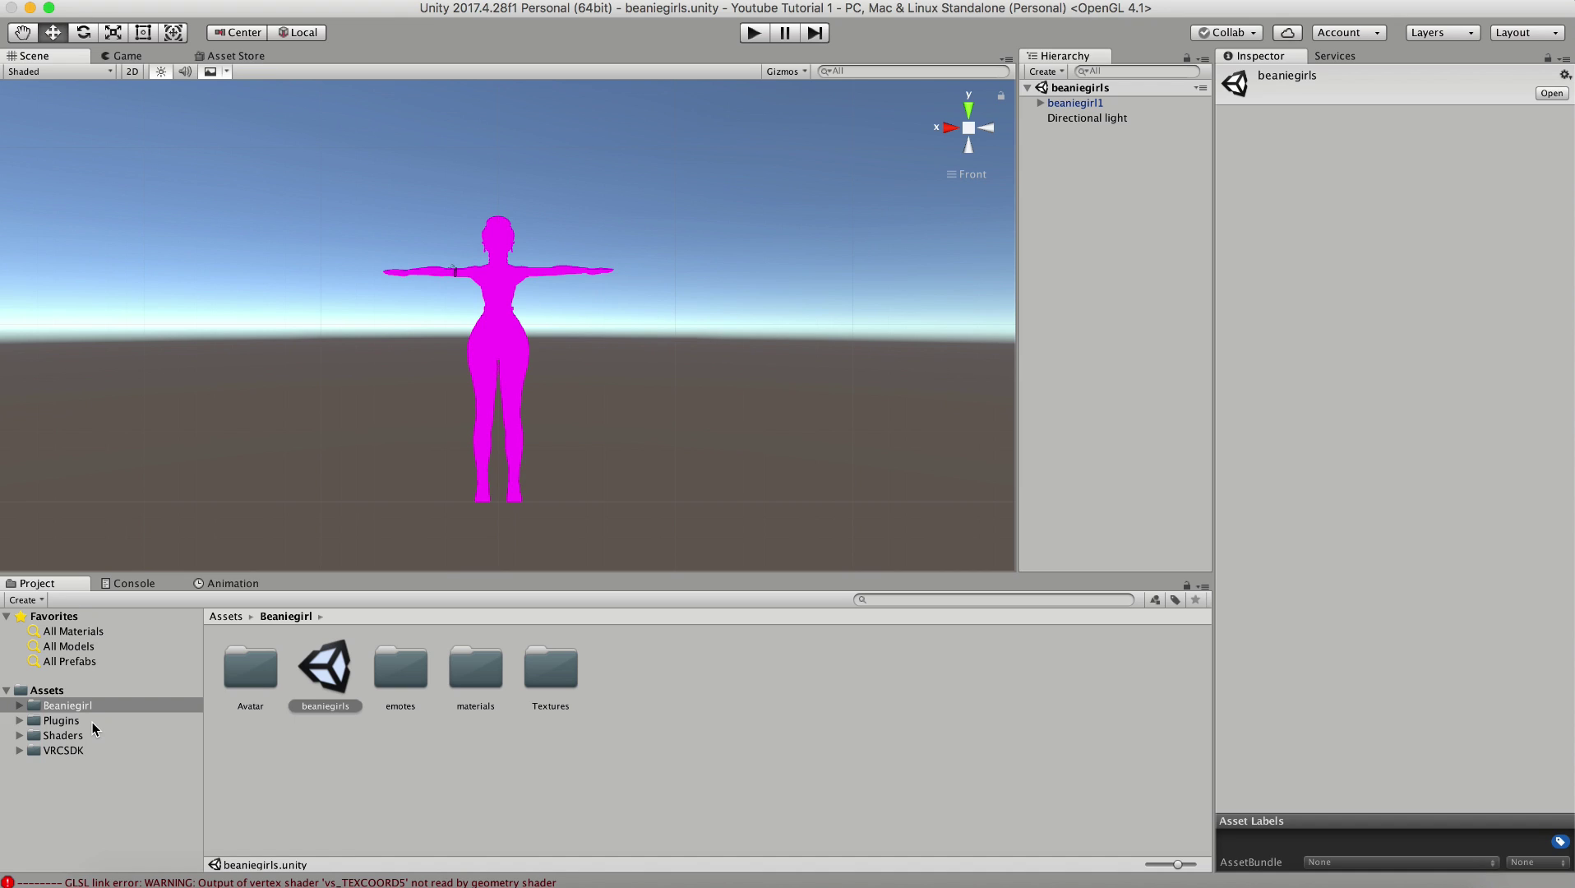
pyautogui.doubleClick(475, 668)
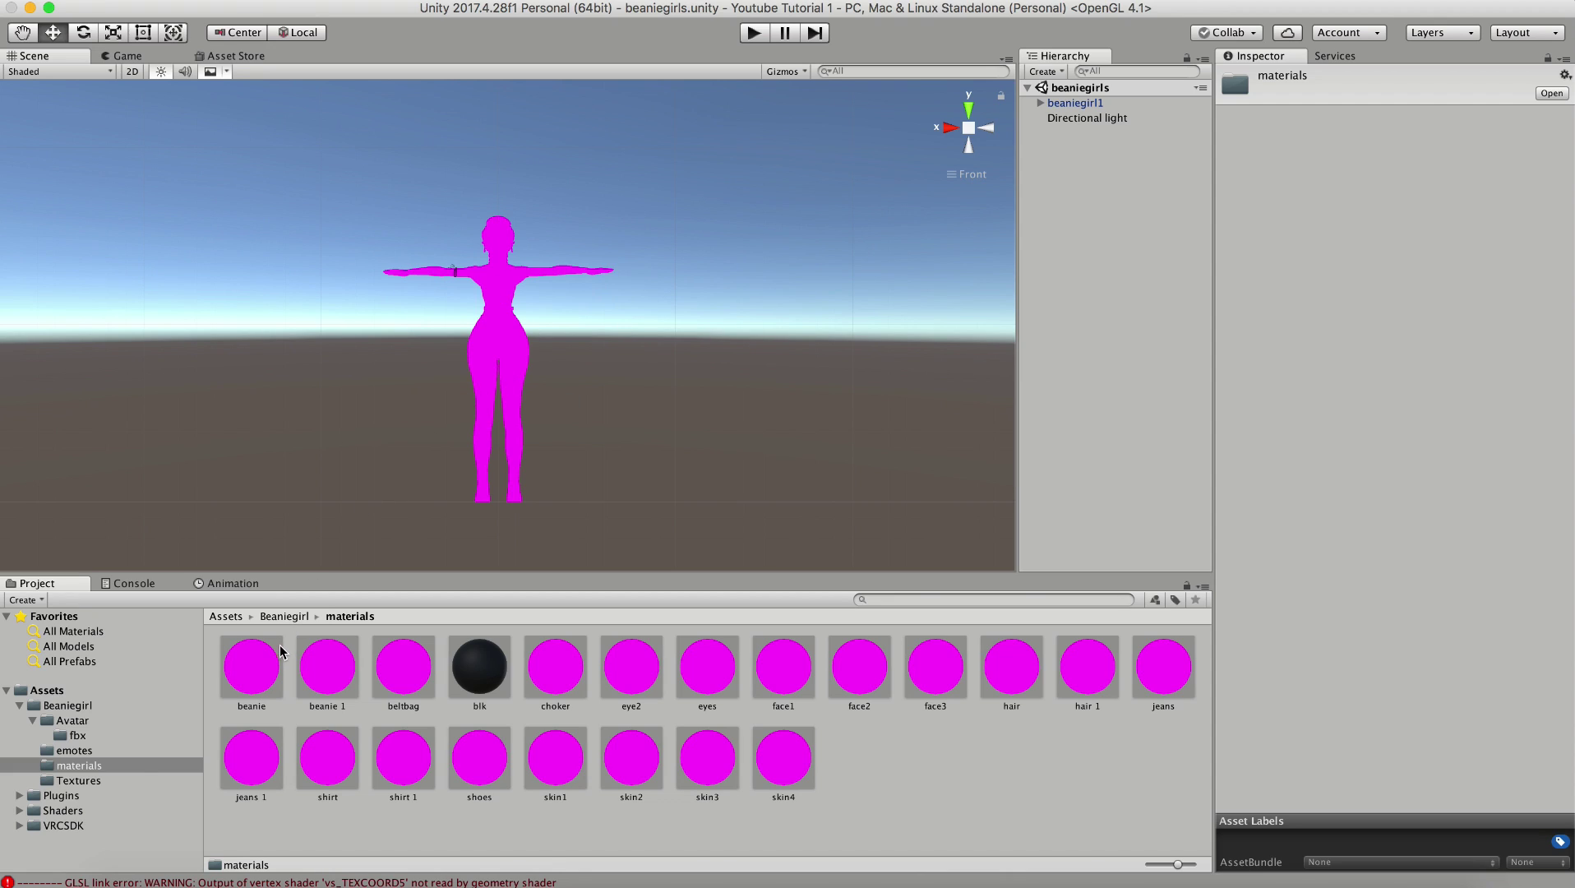
pyautogui.click(261, 668)
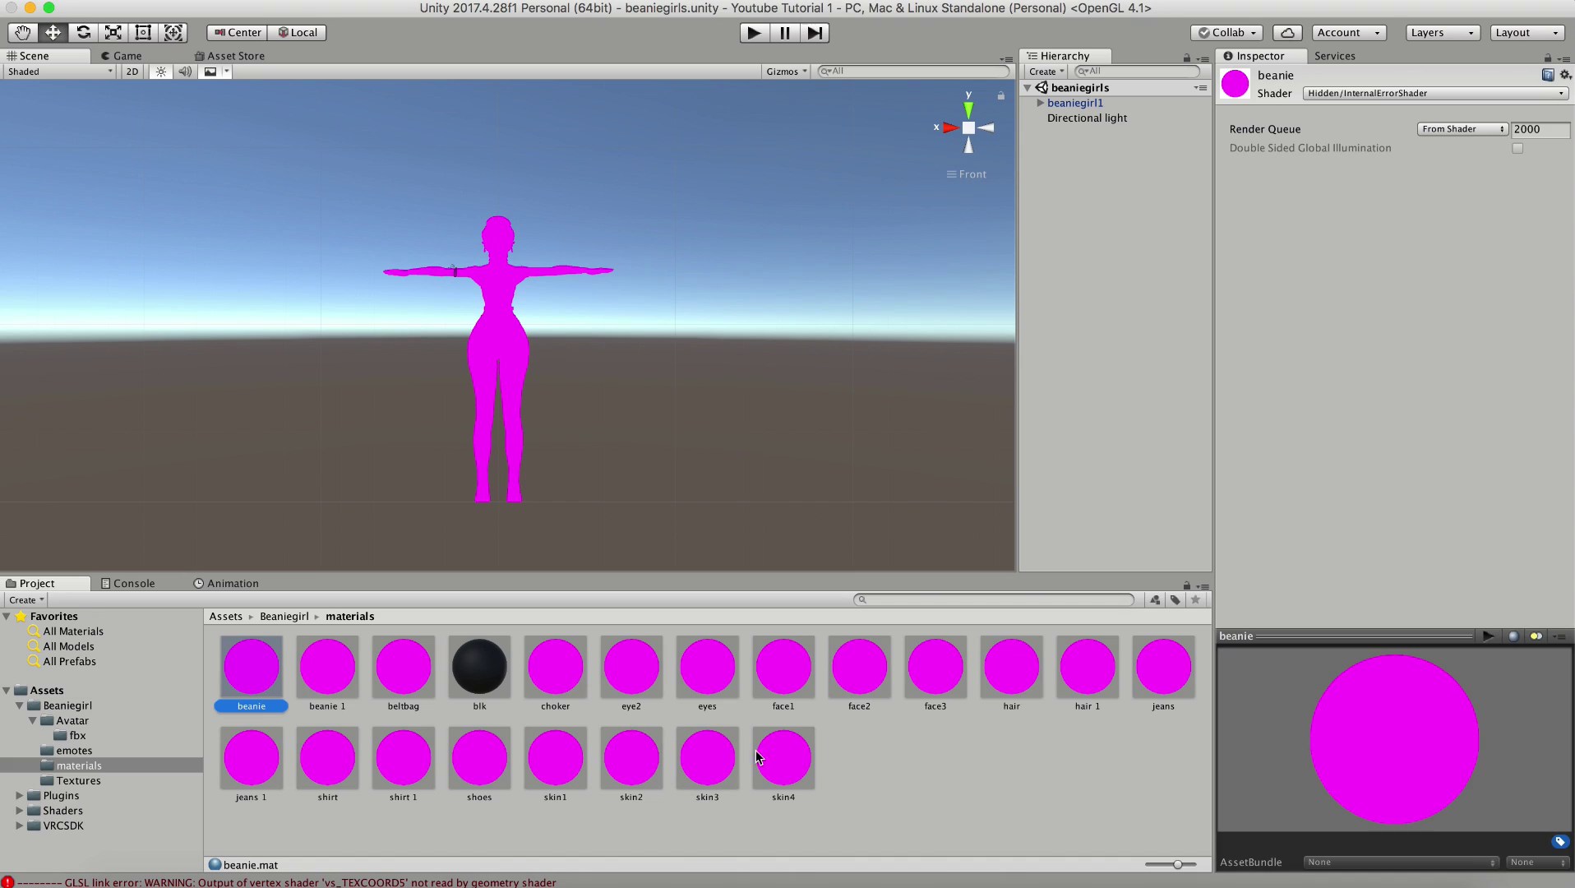
pyautogui.keyDown('shift'); pyautogui.click(800, 754); pyautogui.keyUp('shift')
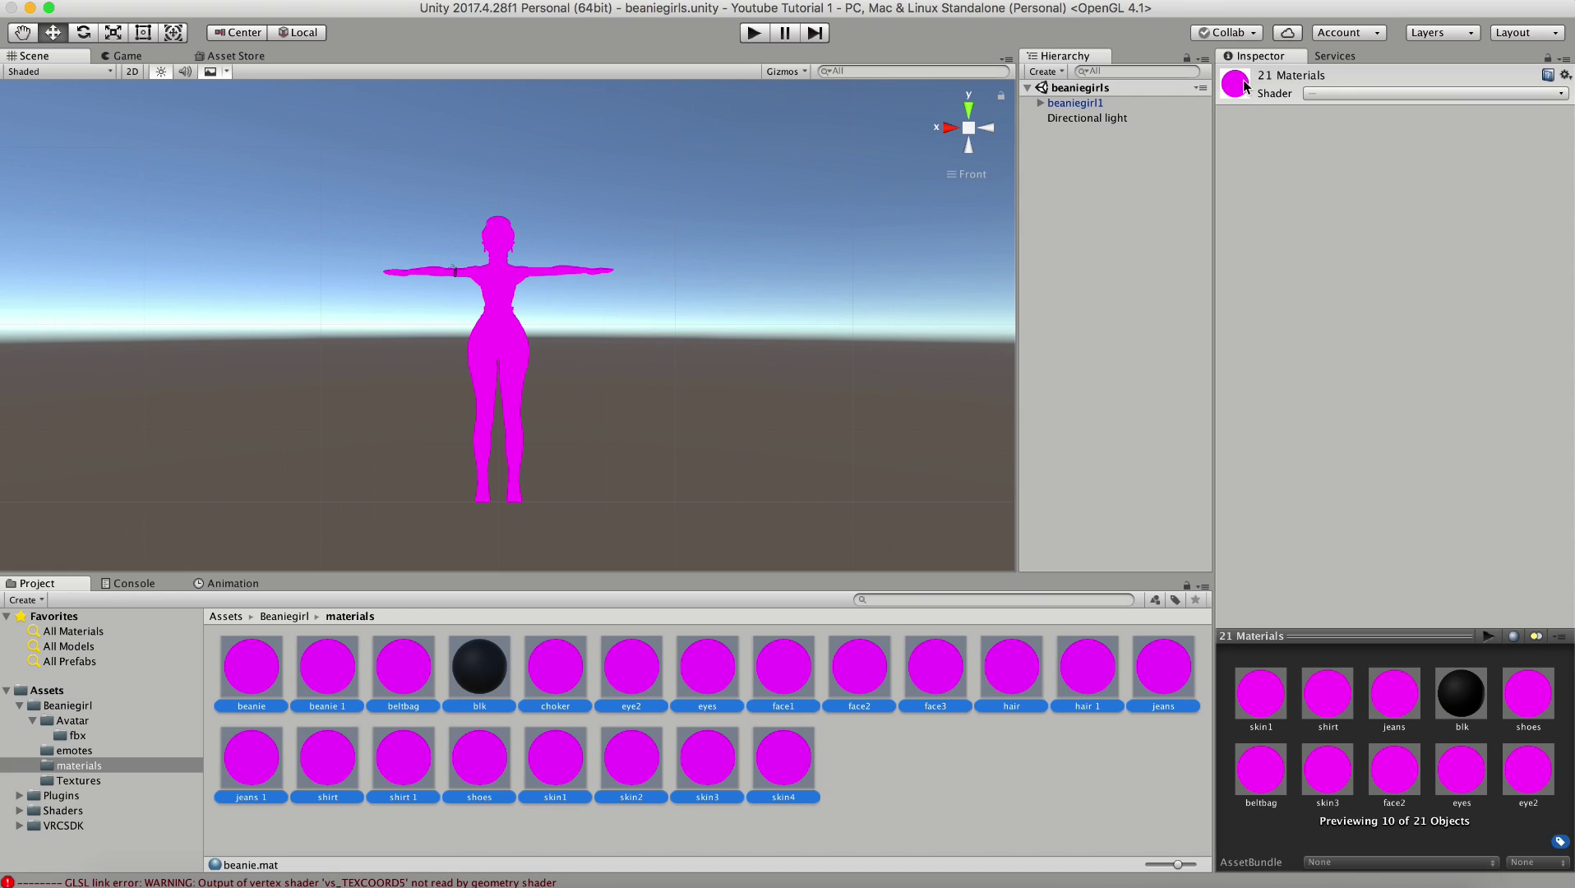
pyautogui.click(1320, 92)
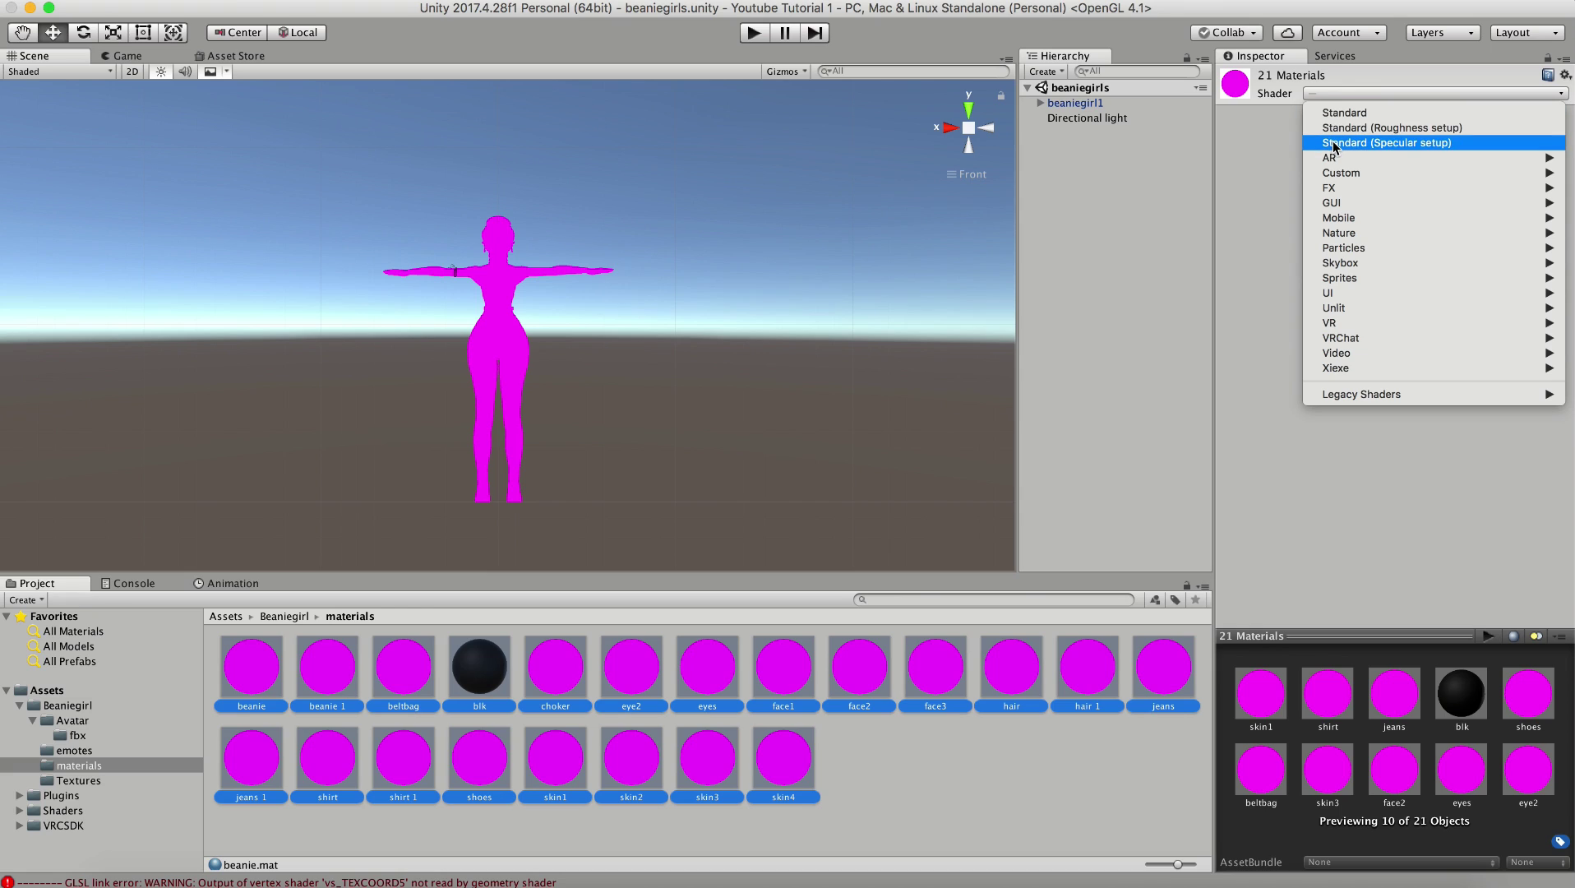
pyautogui.moveTo(1340, 176)
pyautogui.moveTo(1270, 177)
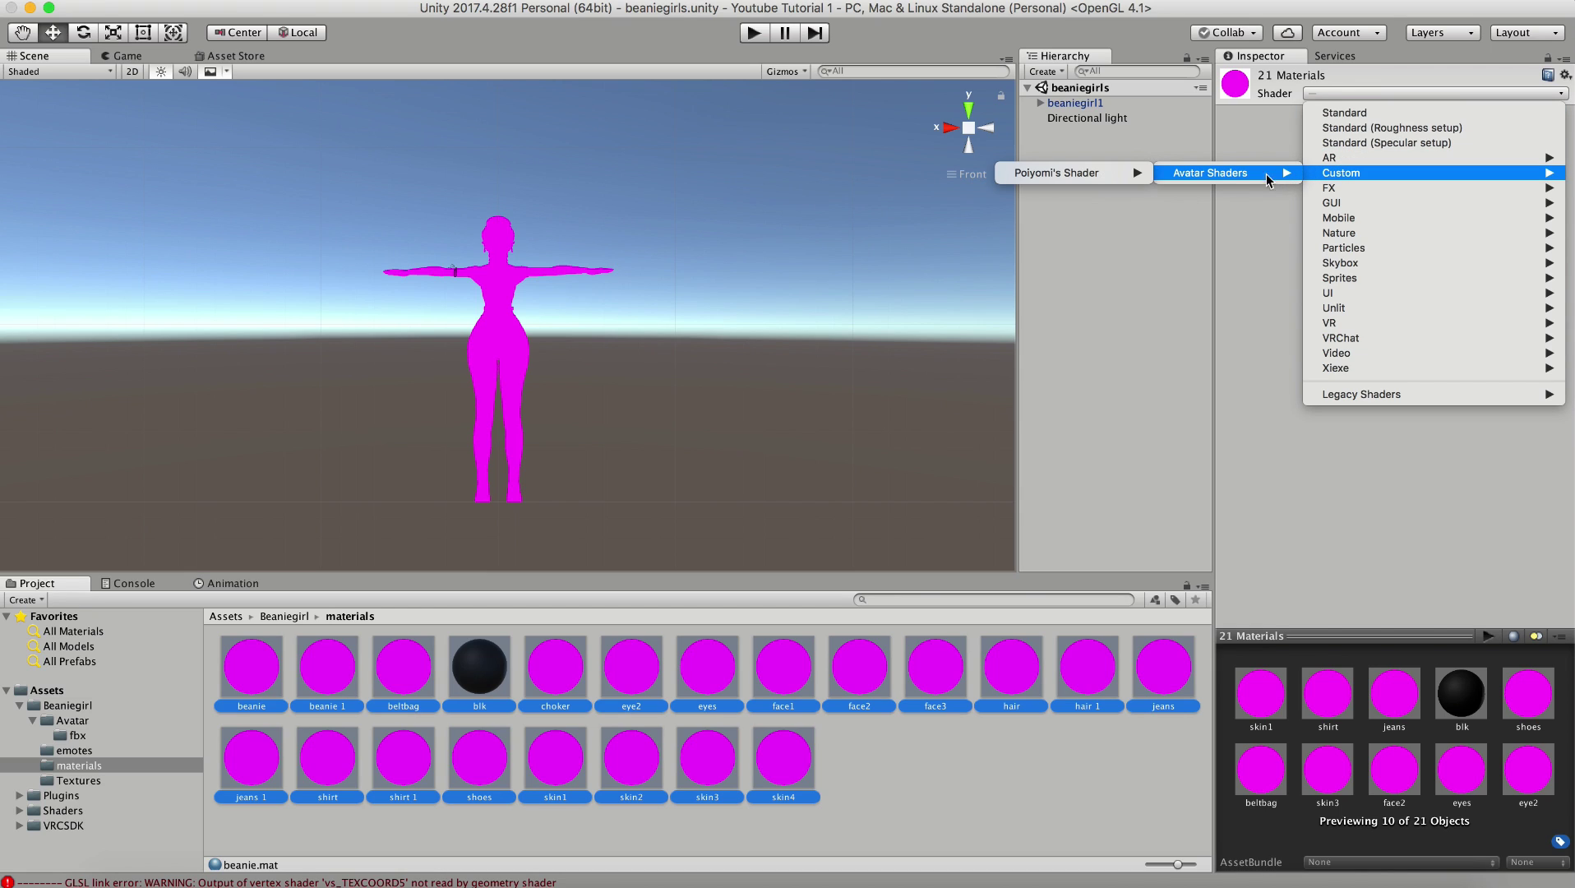
pyautogui.moveTo(1134, 180)
pyautogui.moveTo(979, 180)
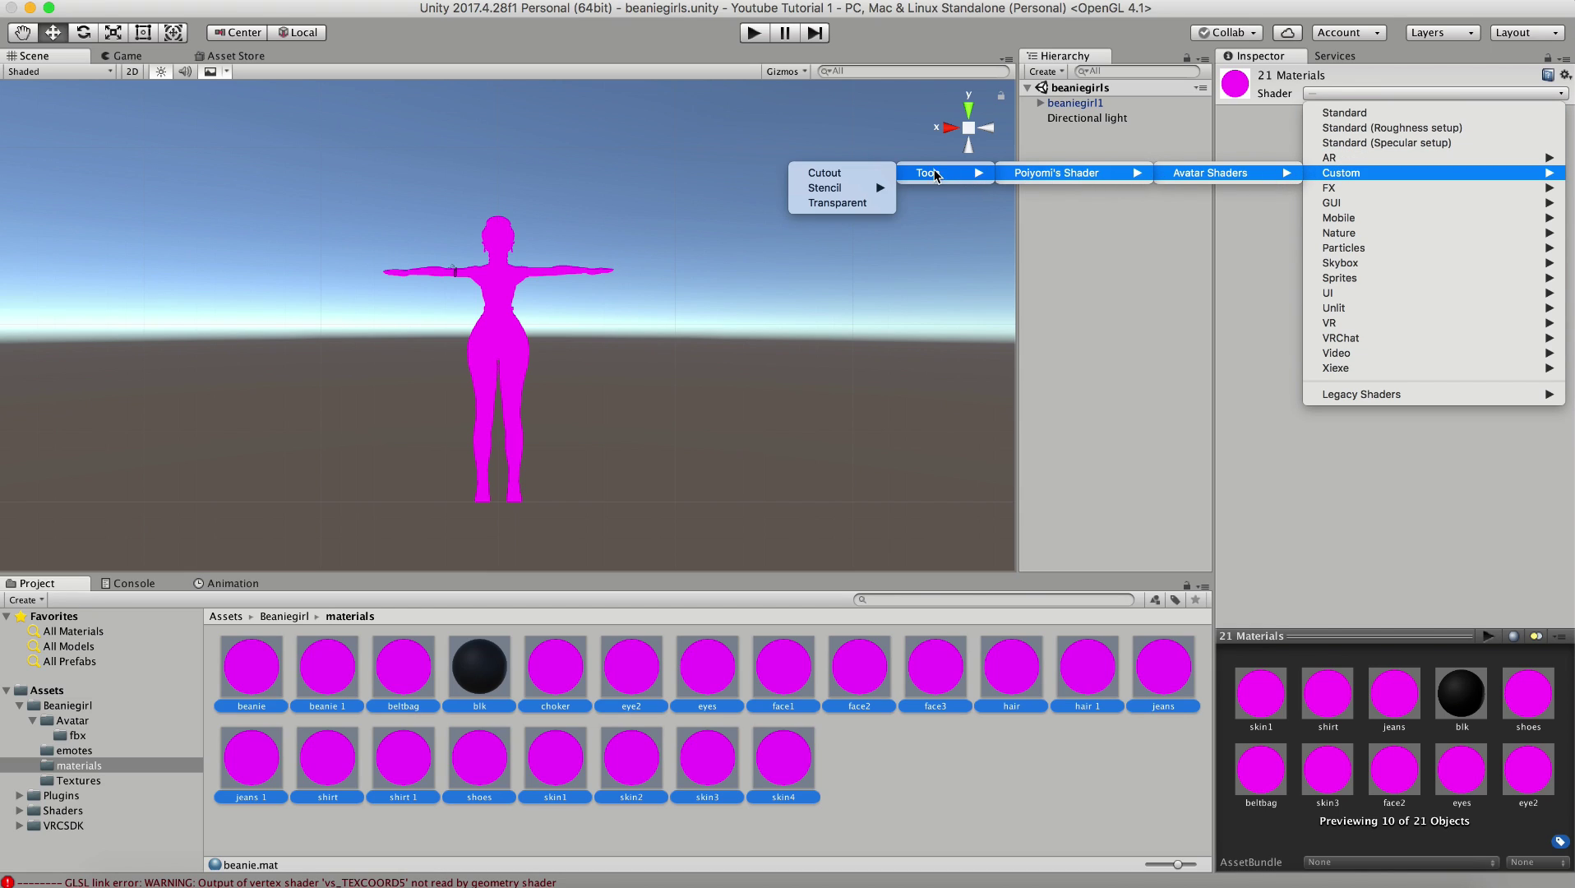
pyautogui.click(859, 177)
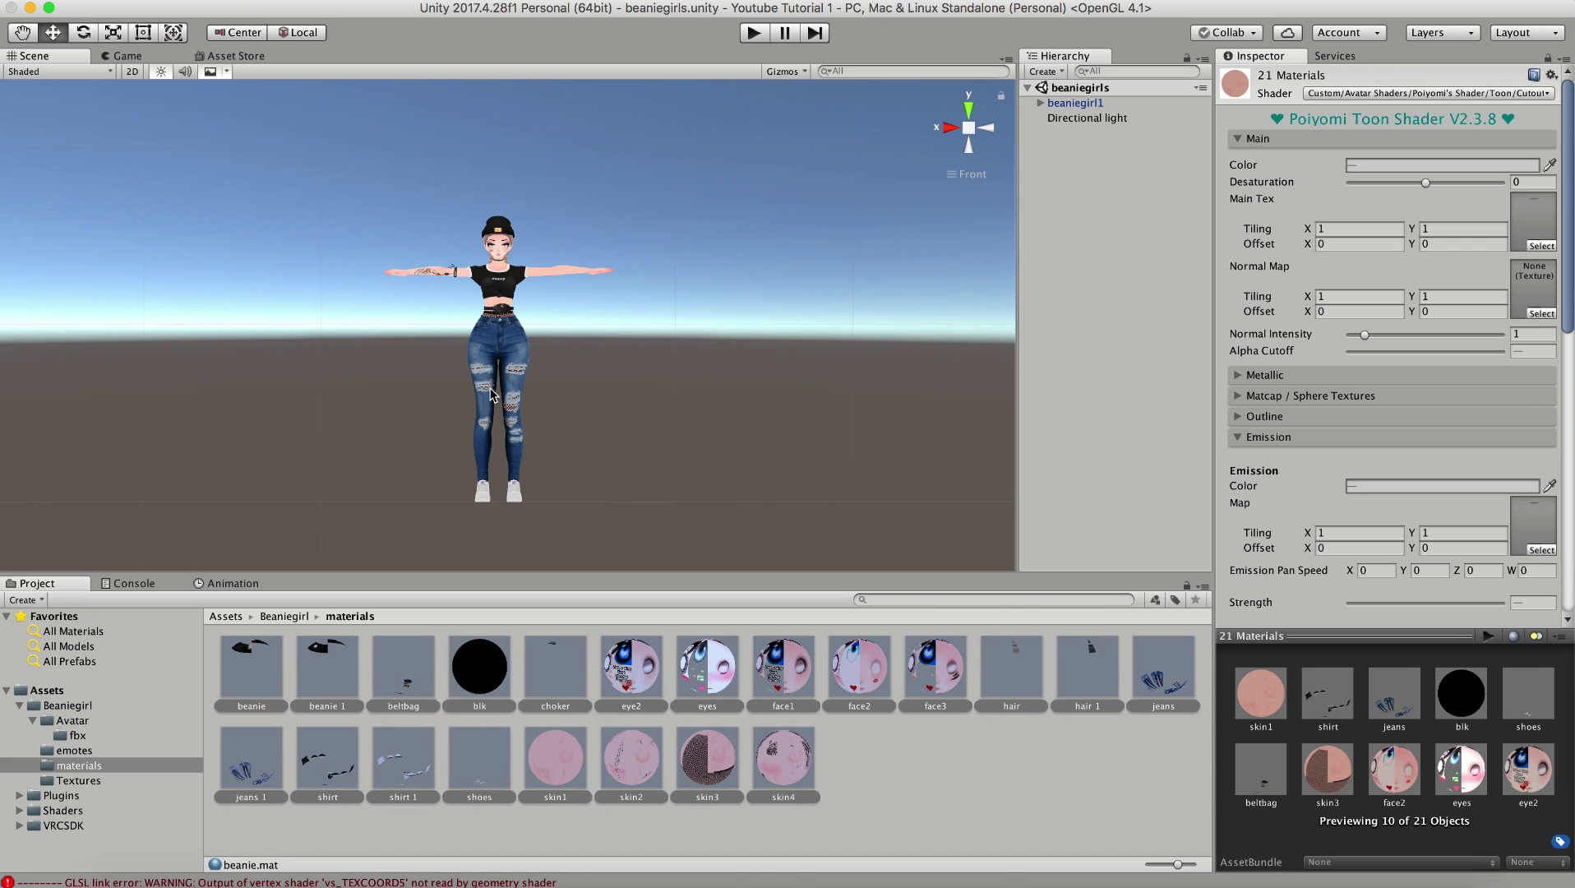
# Examine the avatar's face, shirt, belt bag and jeans up close in the scene.
pyautogui.scroll(5, 497, 370)
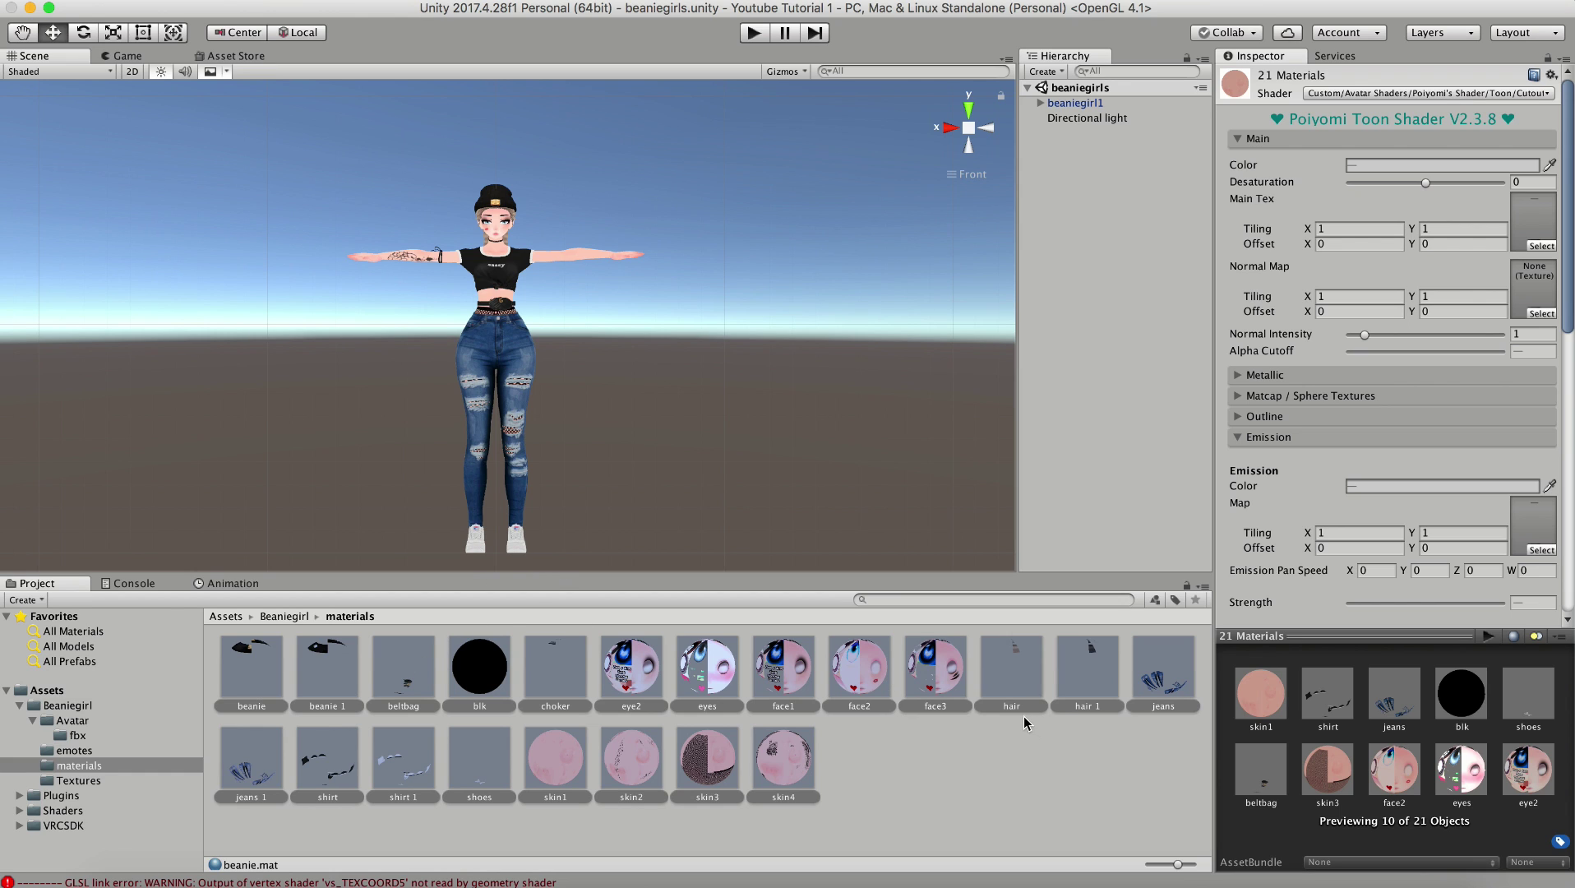
pyautogui.scroll(10, 649, 415)
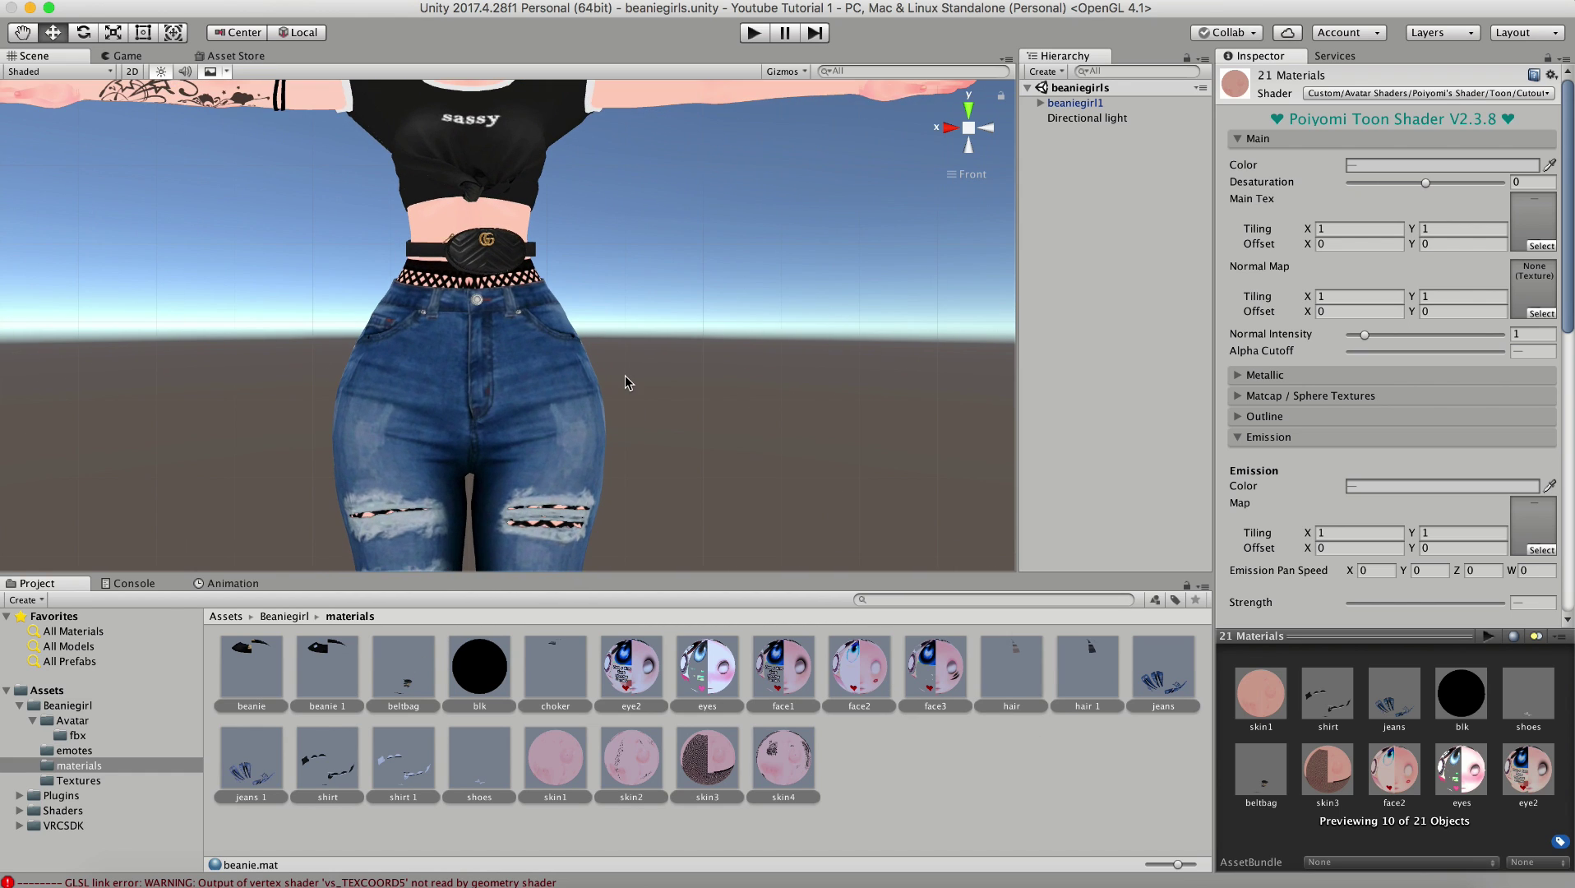
pyautogui.scroll(-8, 624, 444)
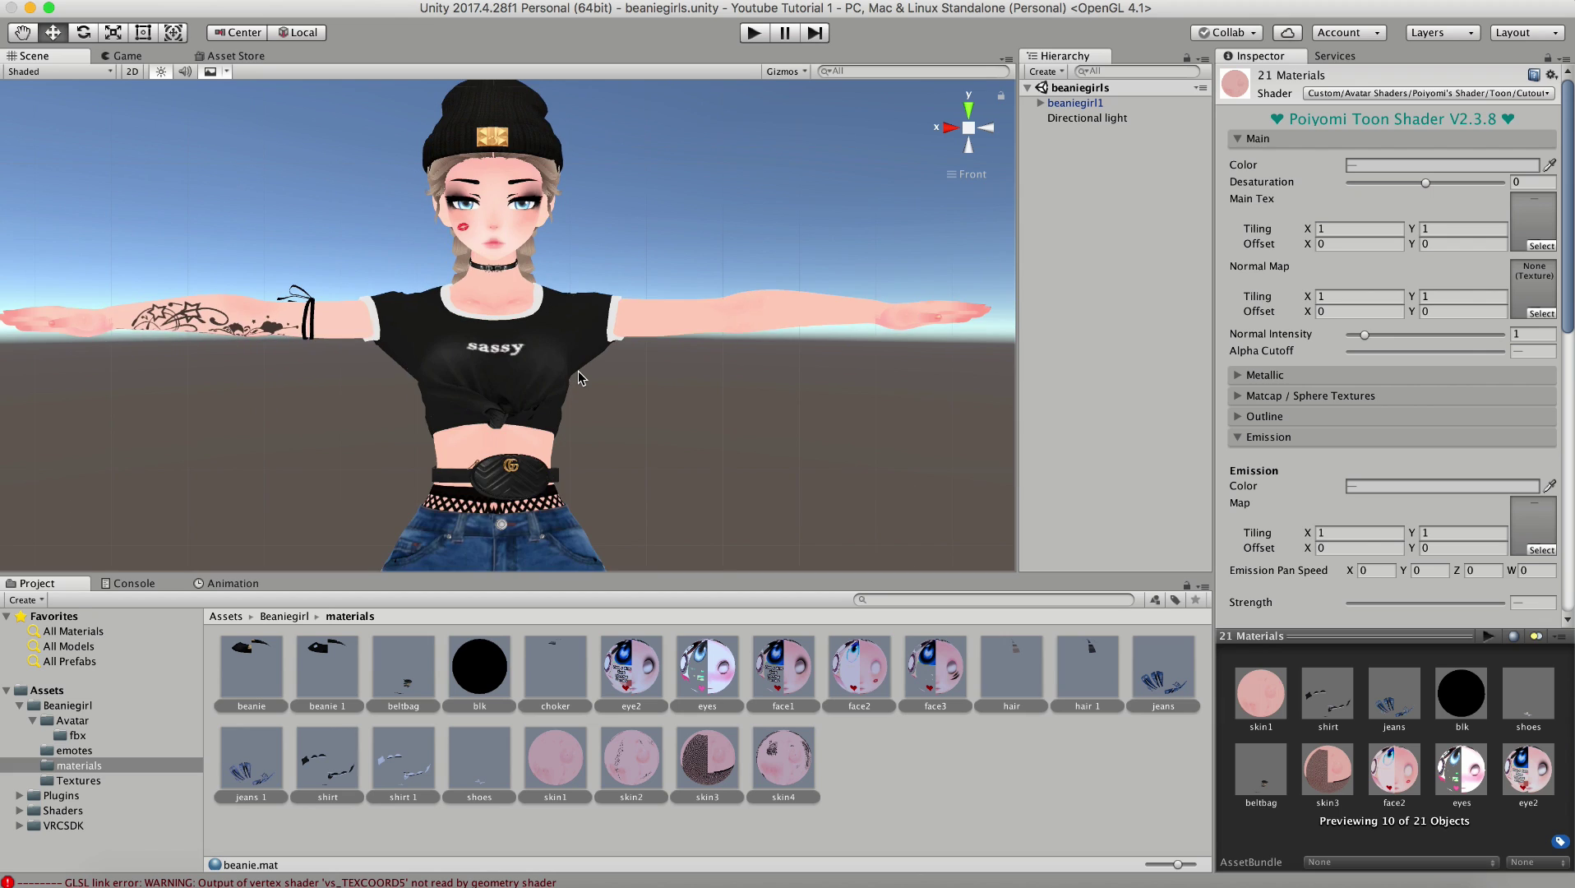
pyautogui.scroll(5, 562, 426)
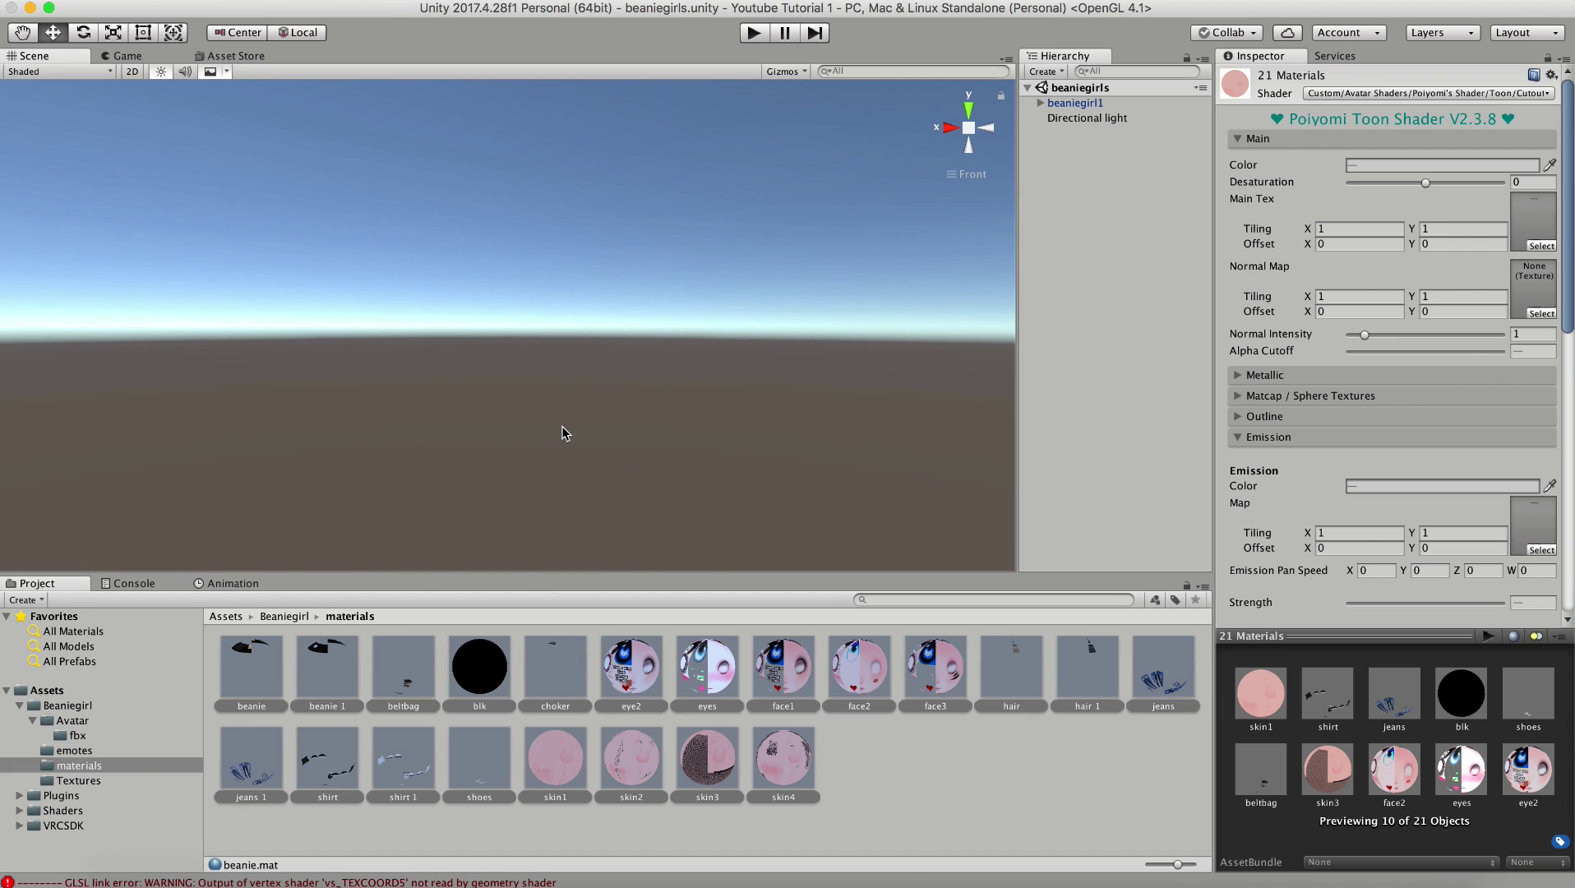
pyautogui.scroll(-2, 561, 432)
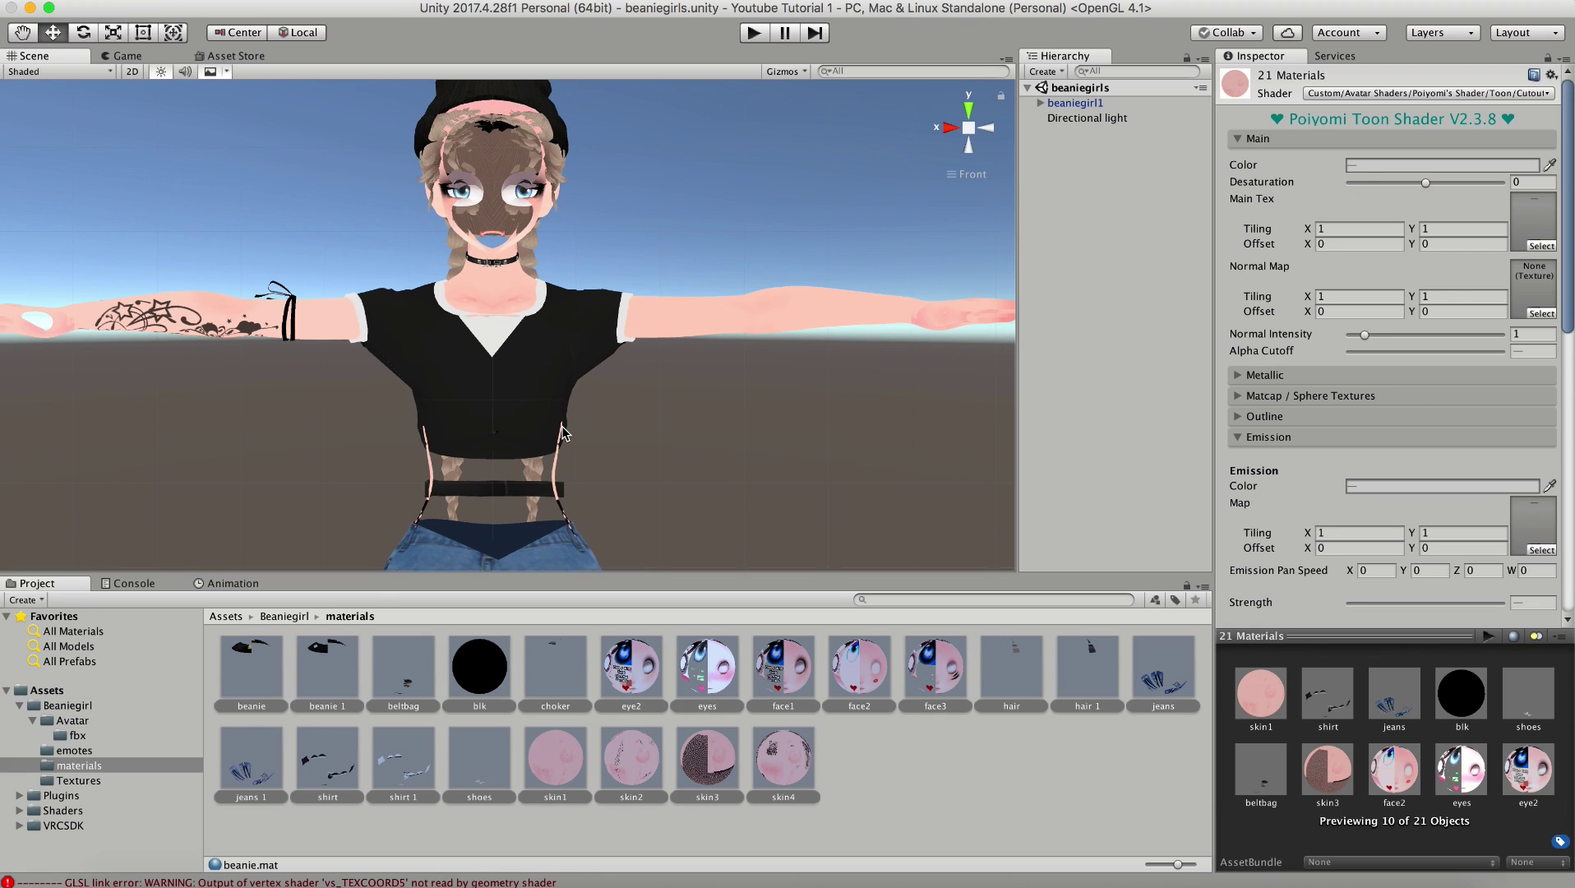
# Expand beaniegirl1, frame its Body mesh in the scene and examine it from the jeans to the full figure.
pyautogui.click(1041, 103)
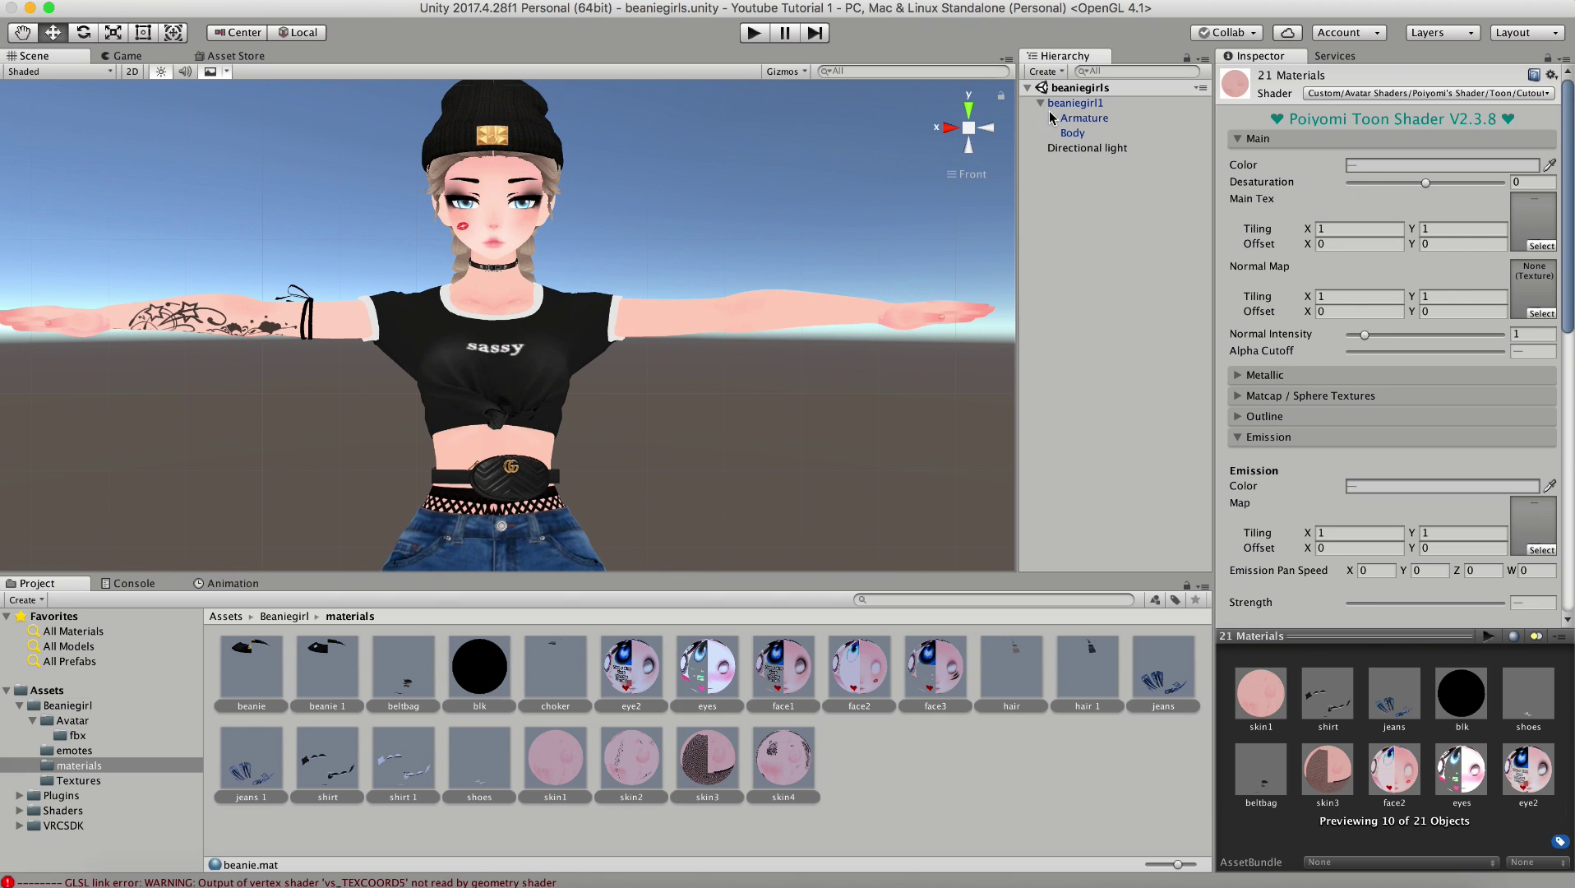
pyautogui.click(1073, 134)
pyautogui.doubleClick(1073, 134)
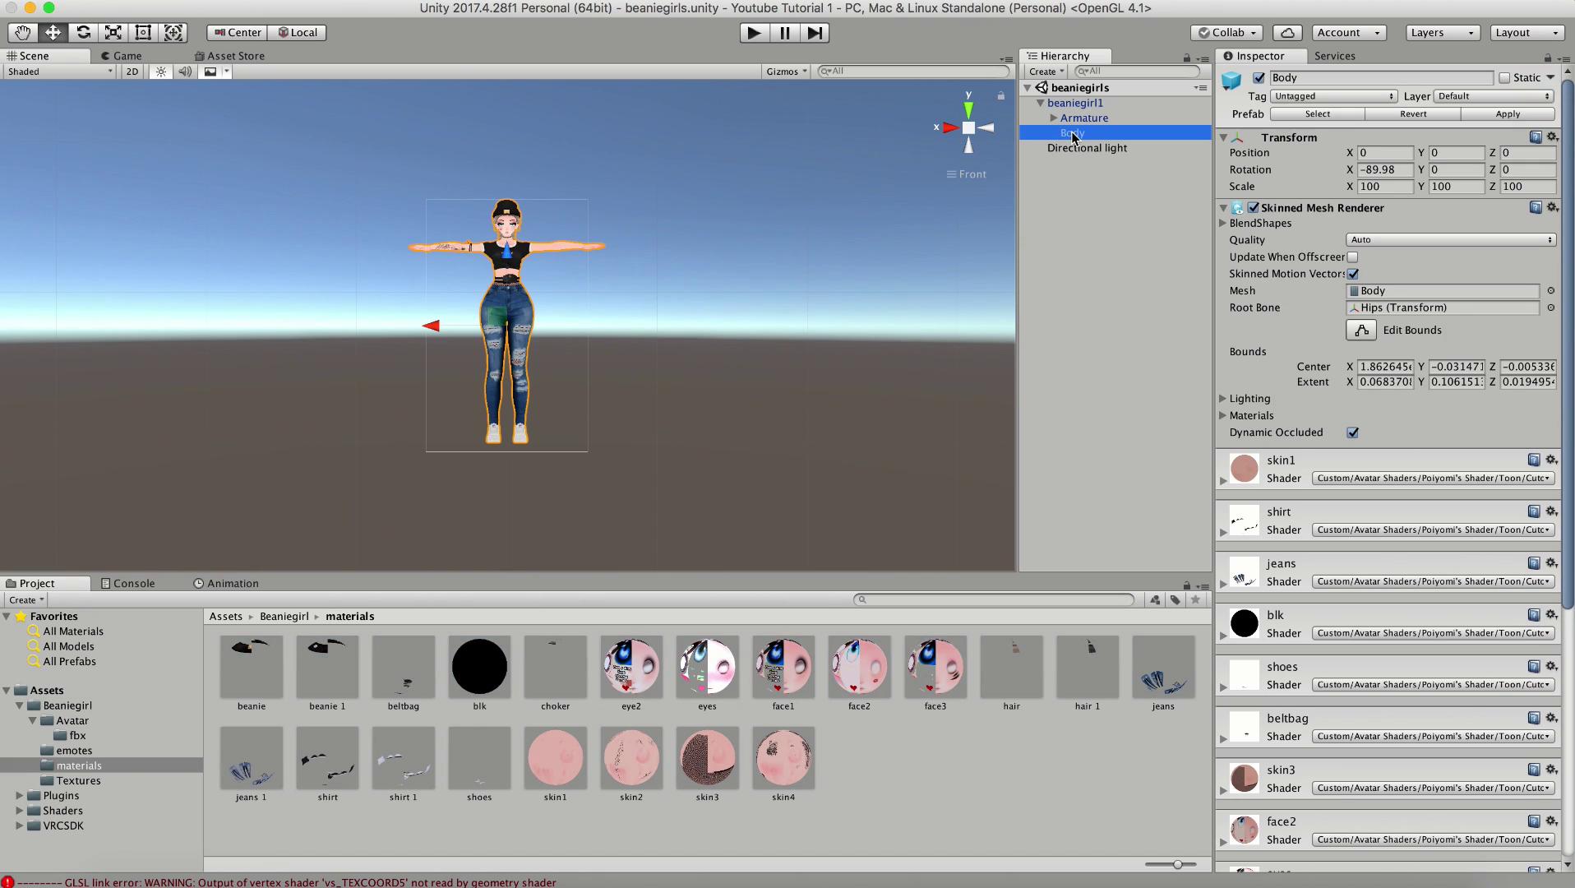
pyautogui.scroll(6, 549, 236)
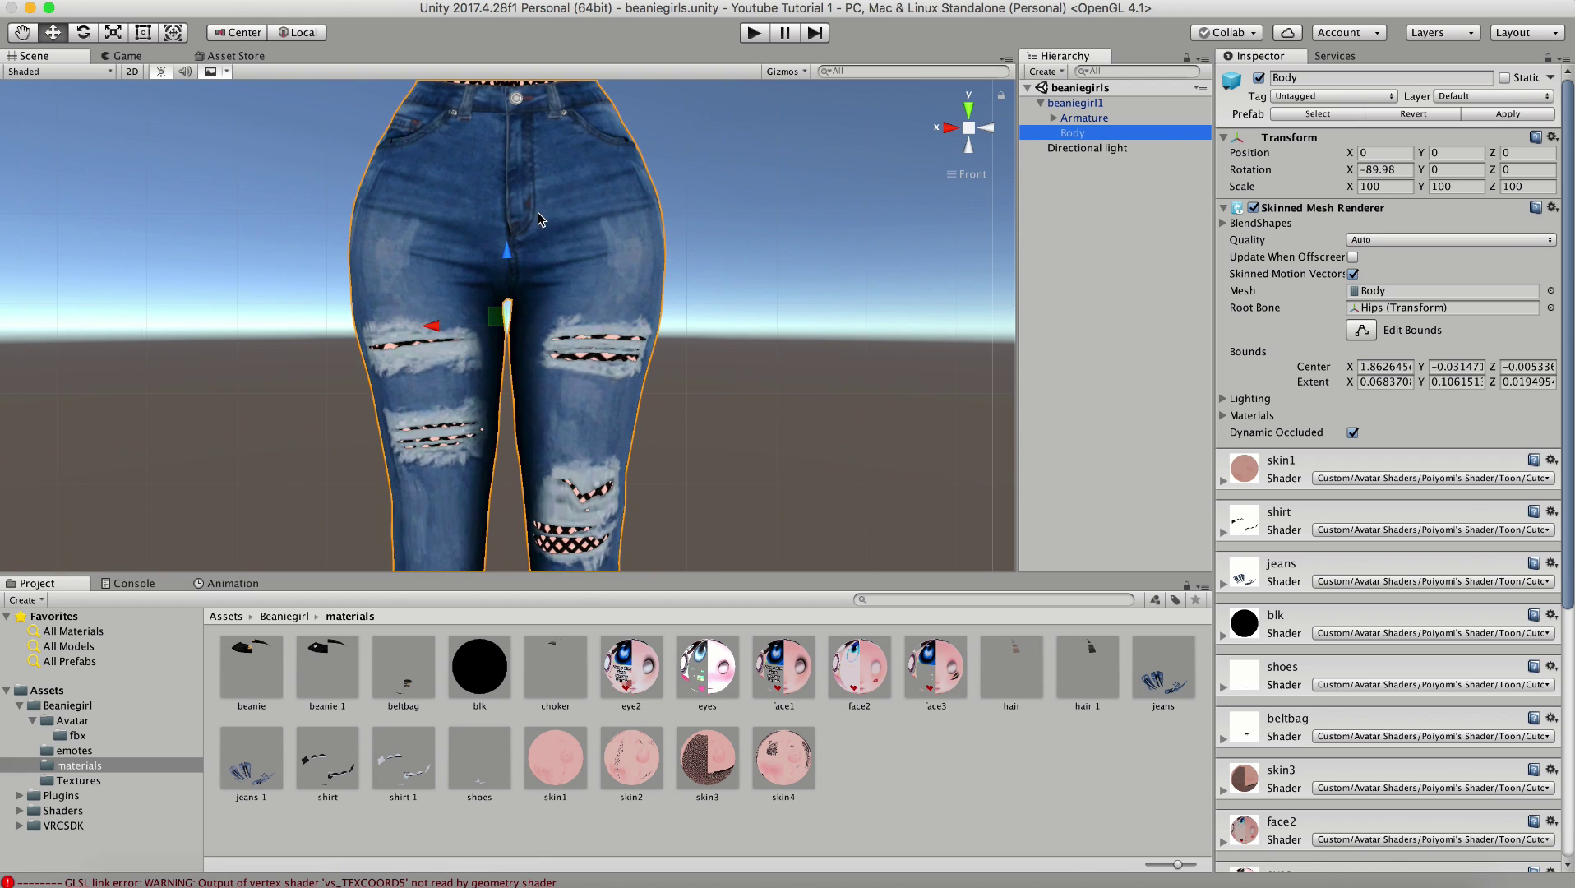
pyautogui.moveTo(549, 236); pyautogui.dragTo(545, 525, button='middle')
pyautogui.moveTo(535, 229); pyautogui.dragTo(534, 426, button='middle')
pyautogui.scroll(2, 534, 425)
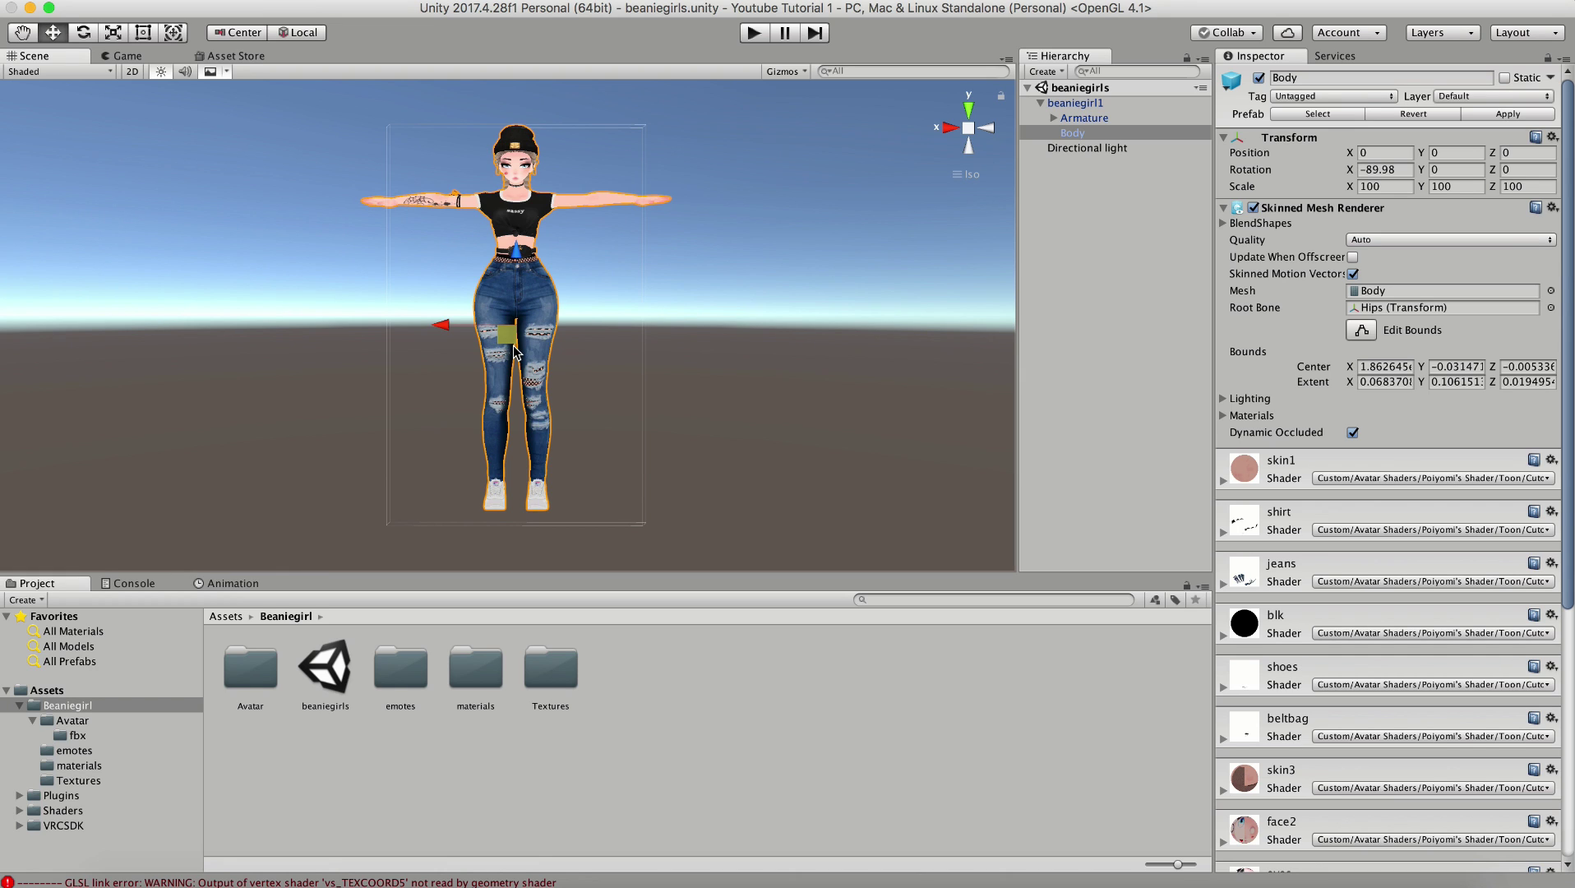
pyautogui.moveTo(763, 341)
pyautogui.keyDown('alt'); pyautogui.mouseDown()
pyautogui.moveTo(661, 372)
pyautogui.moveTo(495, 377)
pyautogui.moveTo(172, 344)
pyautogui.moveTo(769, 337)
pyautogui.mouseUp(); pyautogui.keyUp('alt')
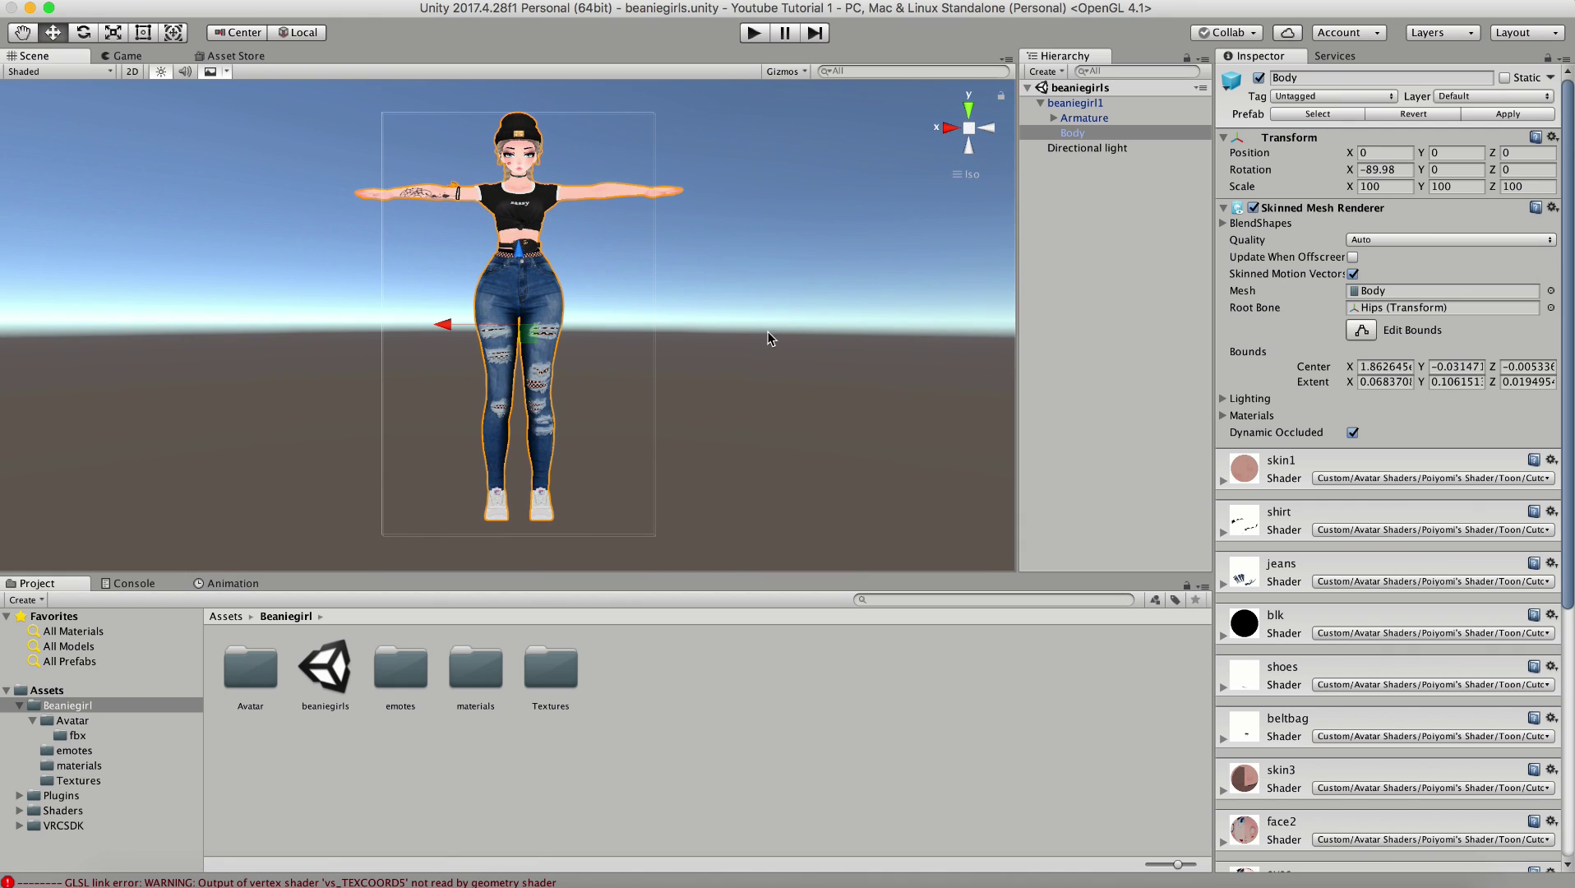
# Collapse and select the beaniegirl1 object to review its Animator, VRC_Avatar Descriptor and Pipeline Manager components.
pyautogui.click(1041, 103)
pyautogui.click(1071, 104)
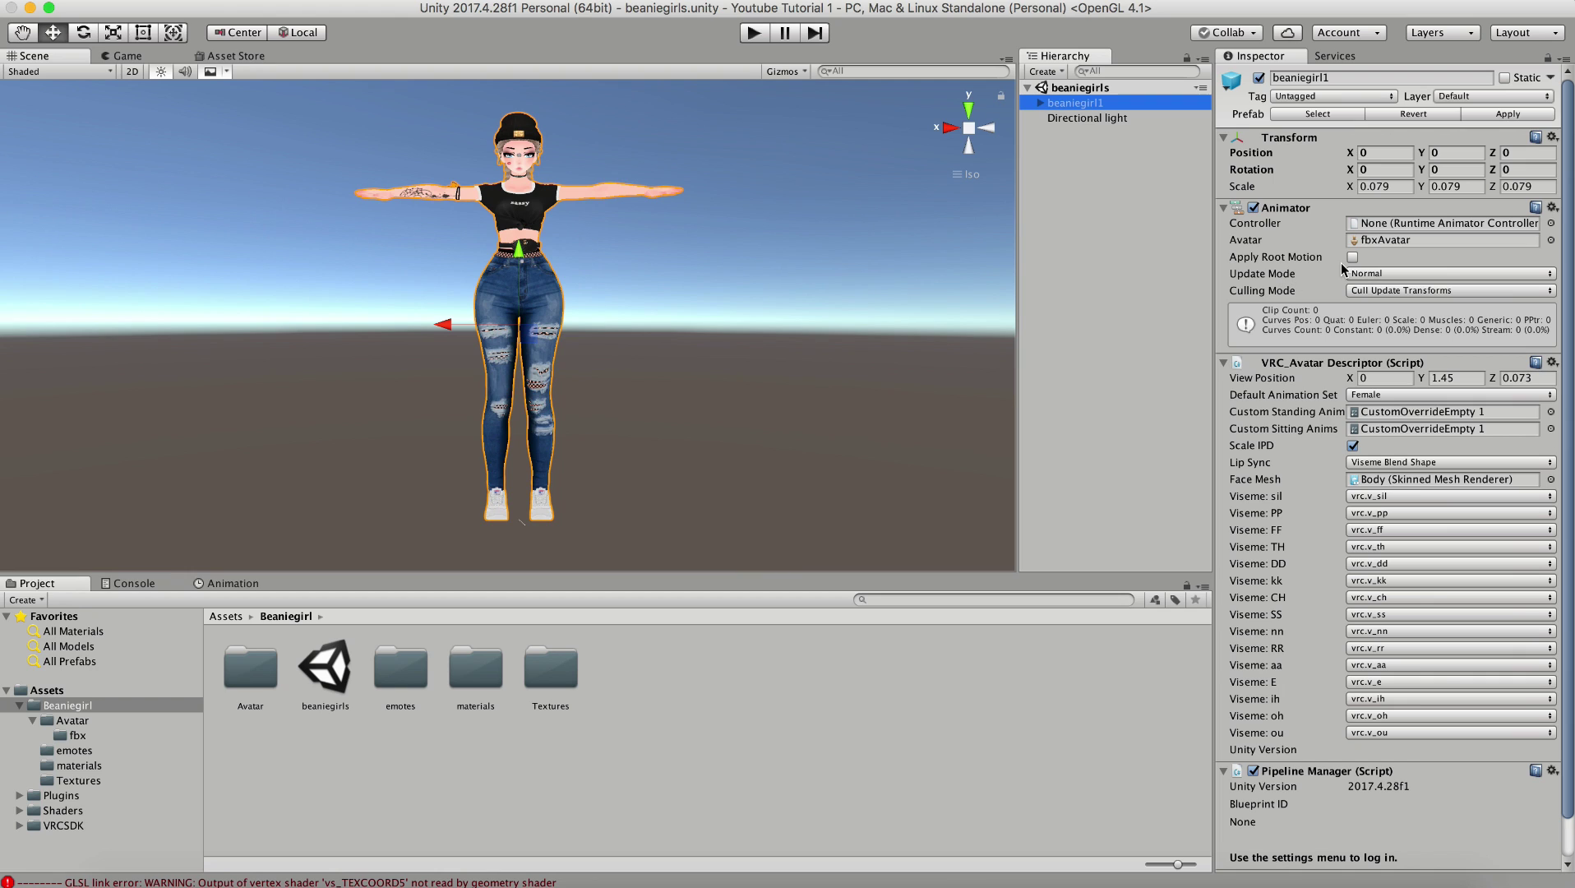
pyautogui.scroll(-3, 481, 431)
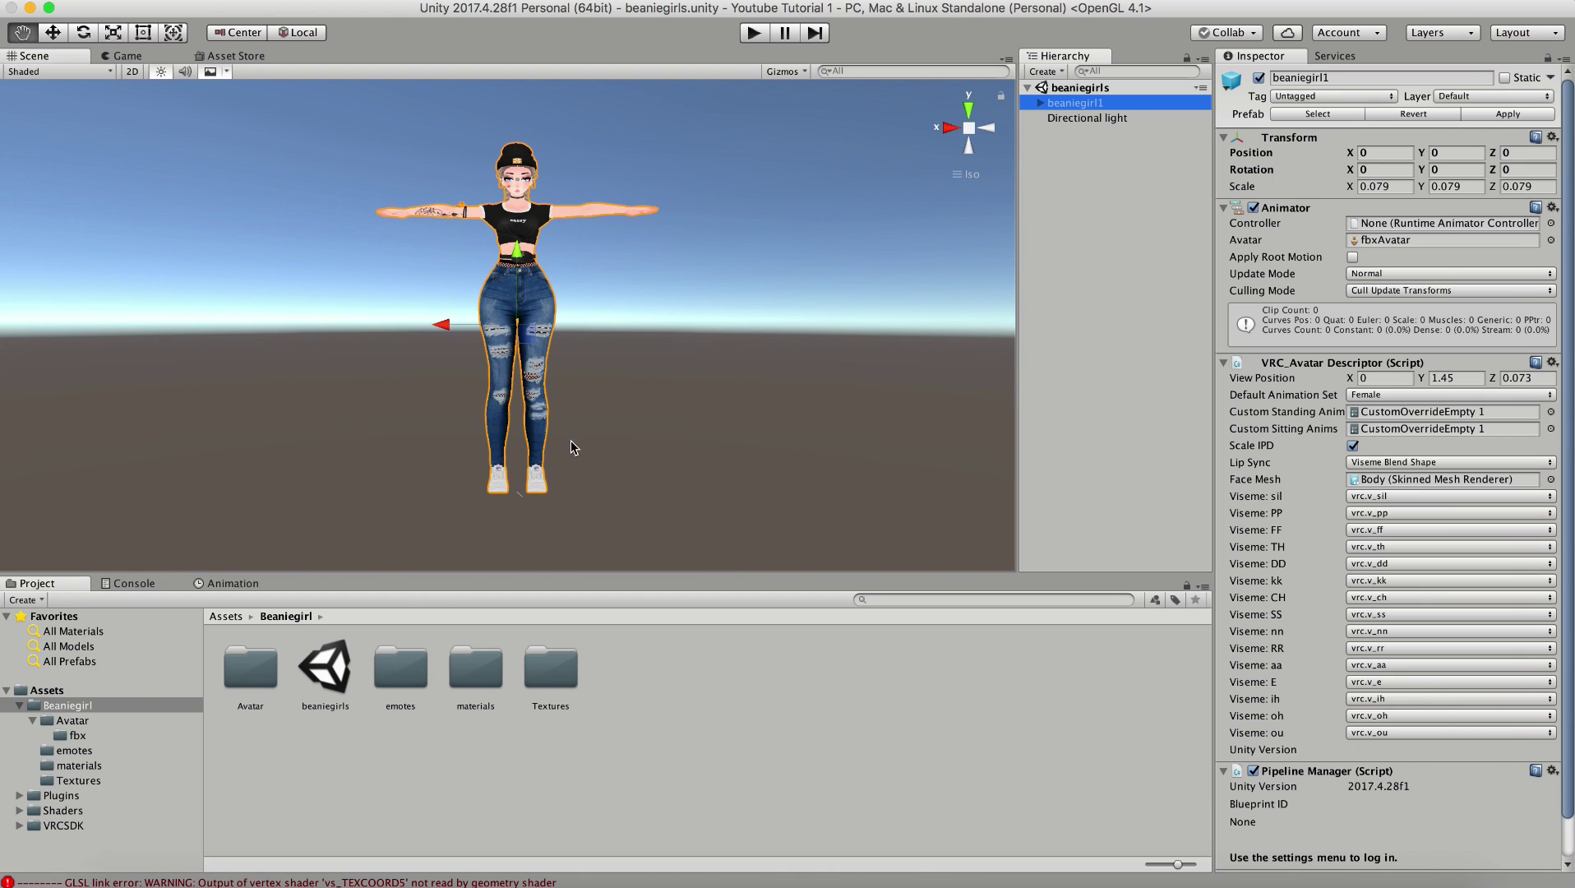
pyautogui.moveTo(562, 461)
pyautogui.keyDown('alt'); pyautogui.mouseDown()
pyautogui.moveTo(341, 463)
pyautogui.moveTo(545, 446)
pyautogui.mouseUp(); pyautogui.keyUp('alt')
# Open Beaniegirl's emotes folder and examine the animation overrides in CustomOverrideEmpty 1.
pyautogui.click(409, 669)
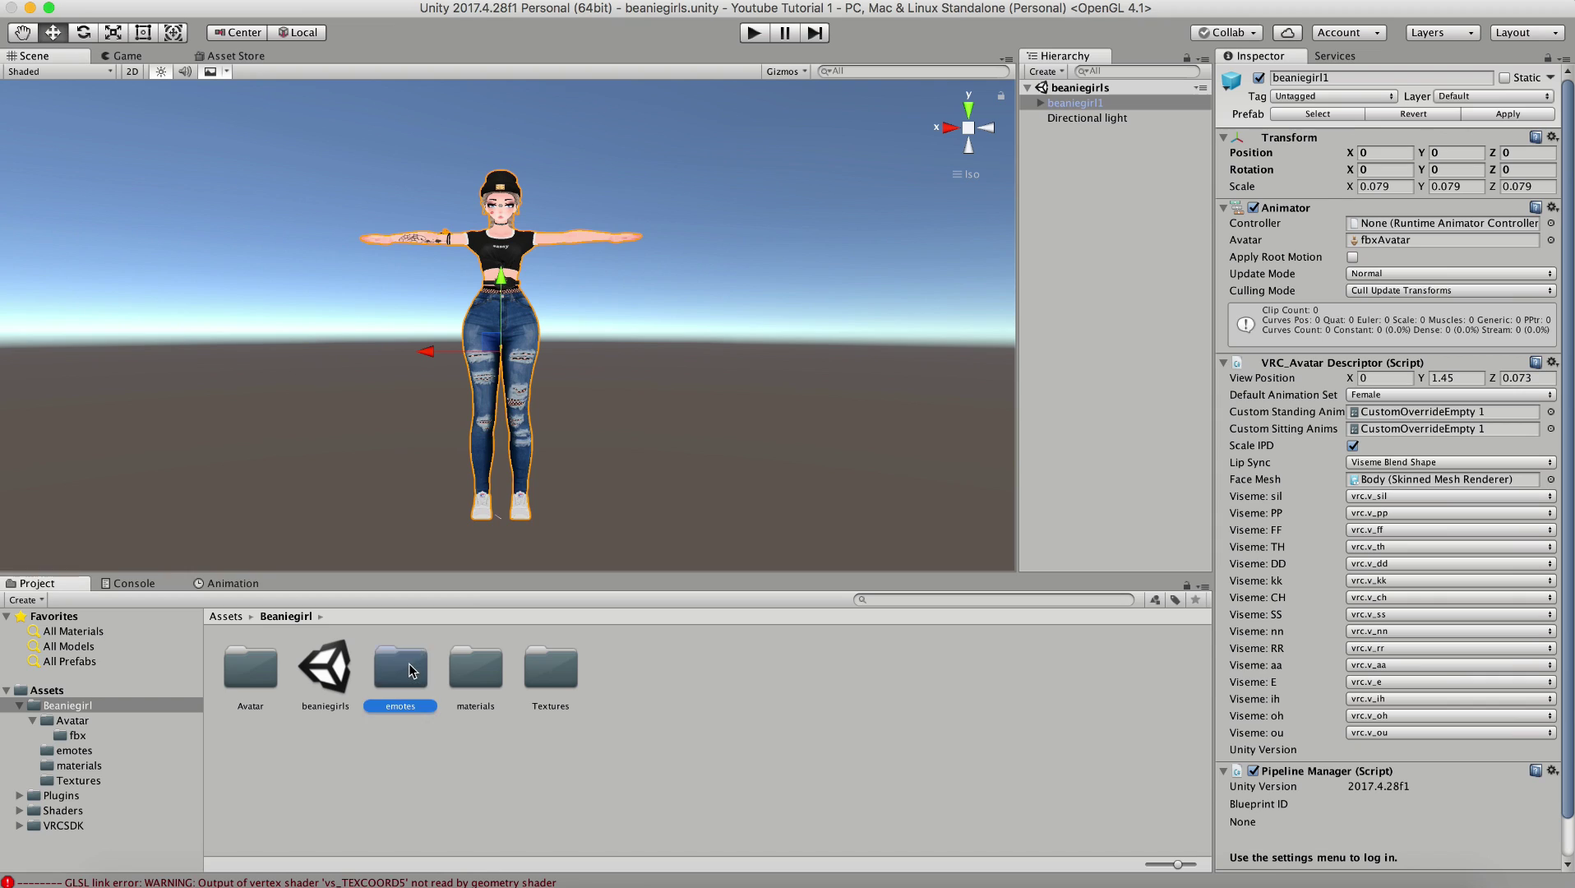
pyautogui.doubleClick(410, 669)
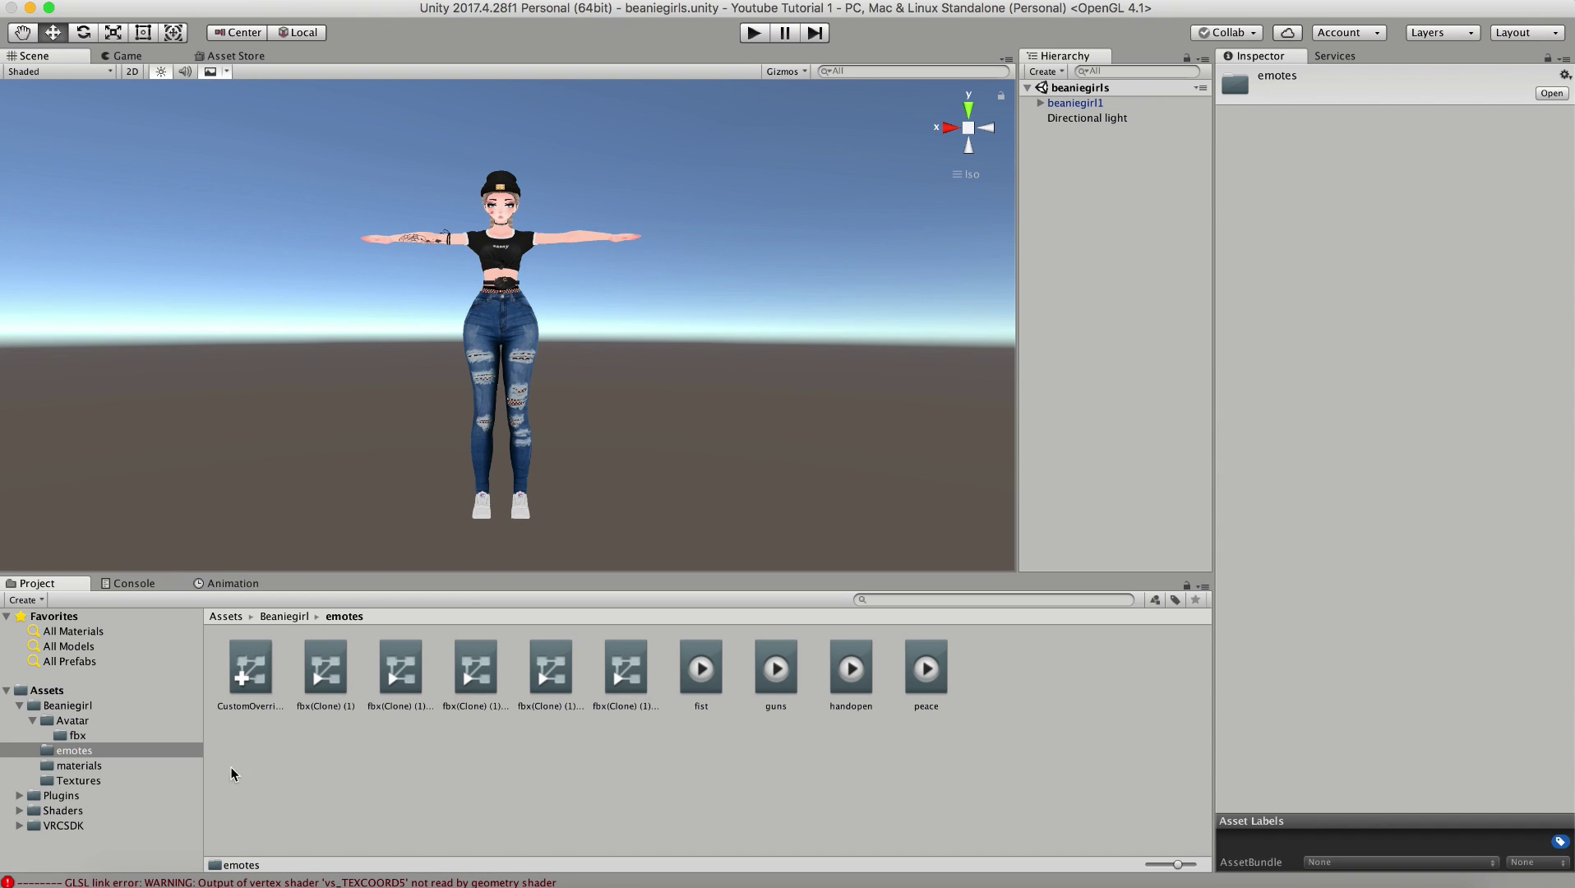
pyautogui.click(244, 683)
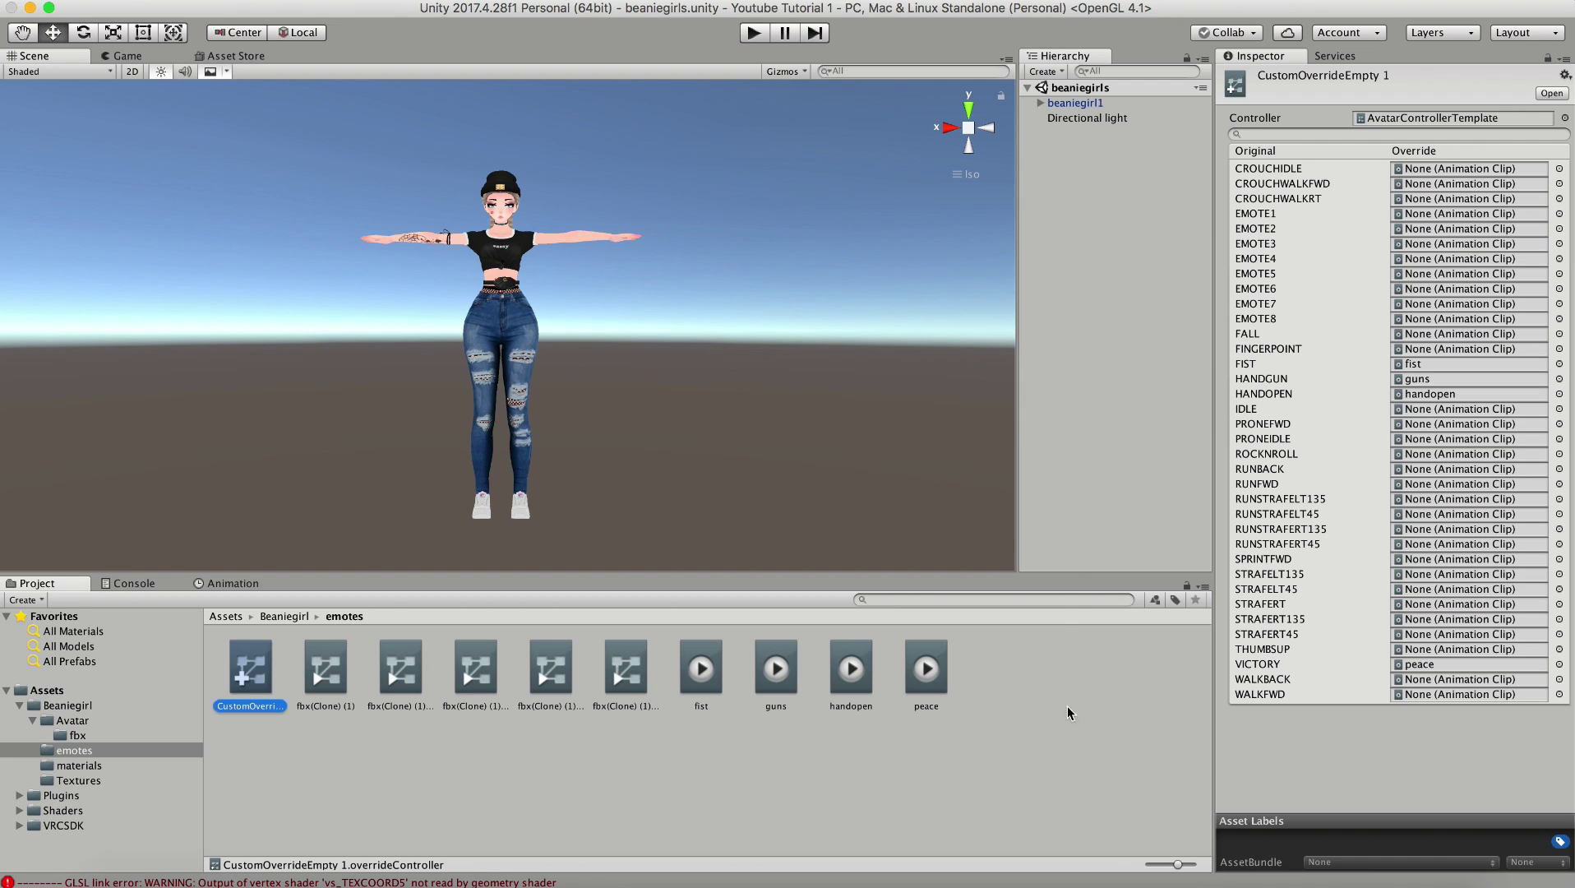
pyautogui.moveTo(927, 668); pyautogui.dragTo(880, 695)
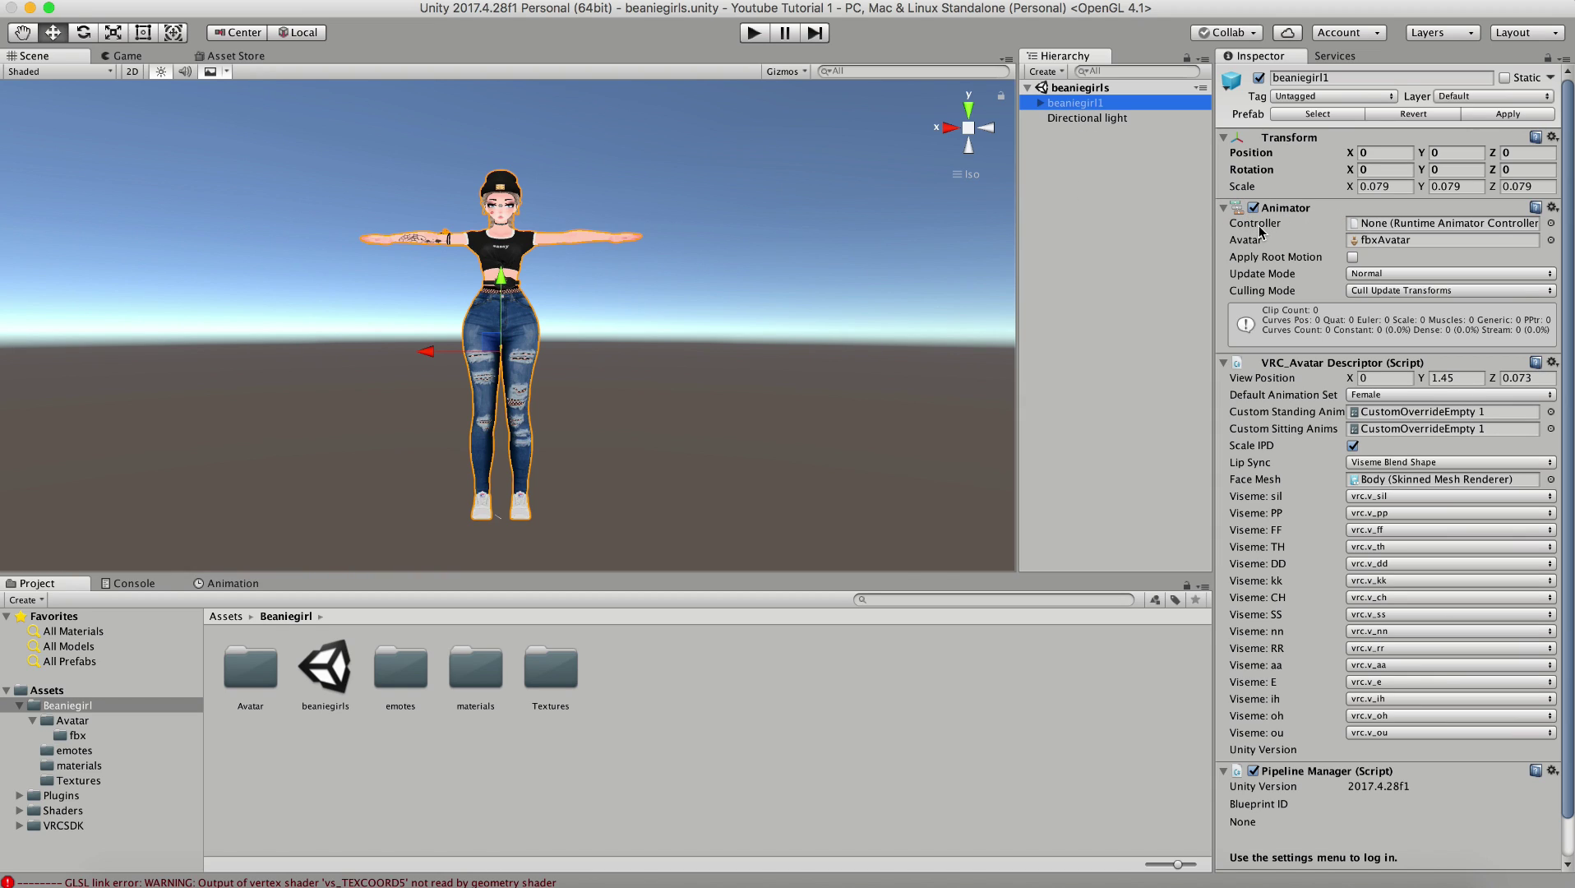
# Check beaniegirl1's Armature and Body children, and set beaniegirl1's Animator controller to CustomOverrideEmpty 1.
pyautogui.click(1041, 103)
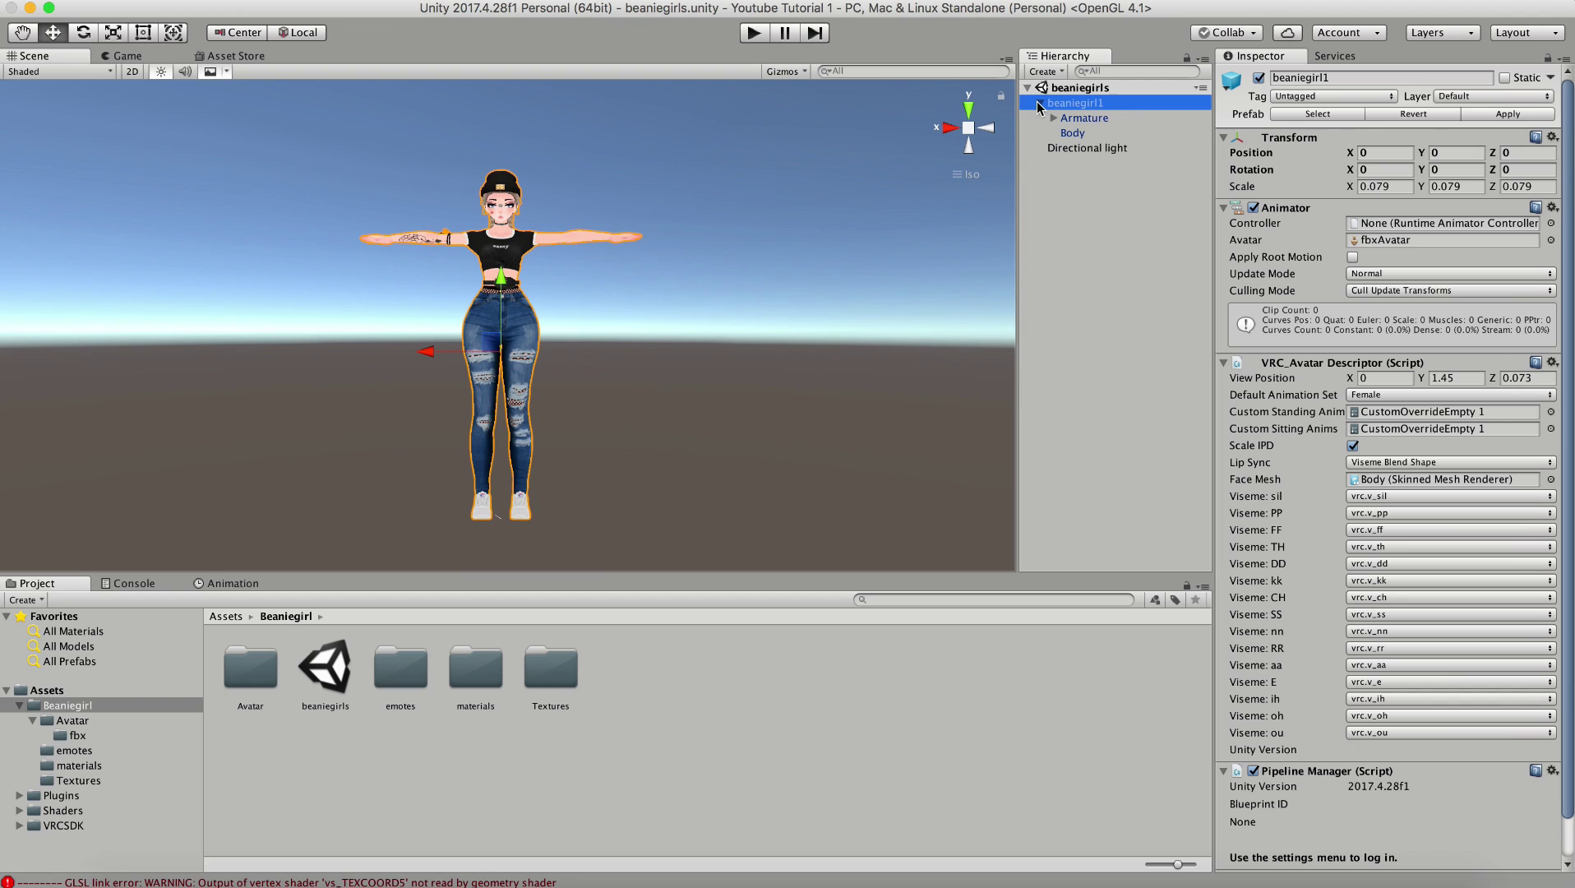
pyautogui.click(1079, 120)
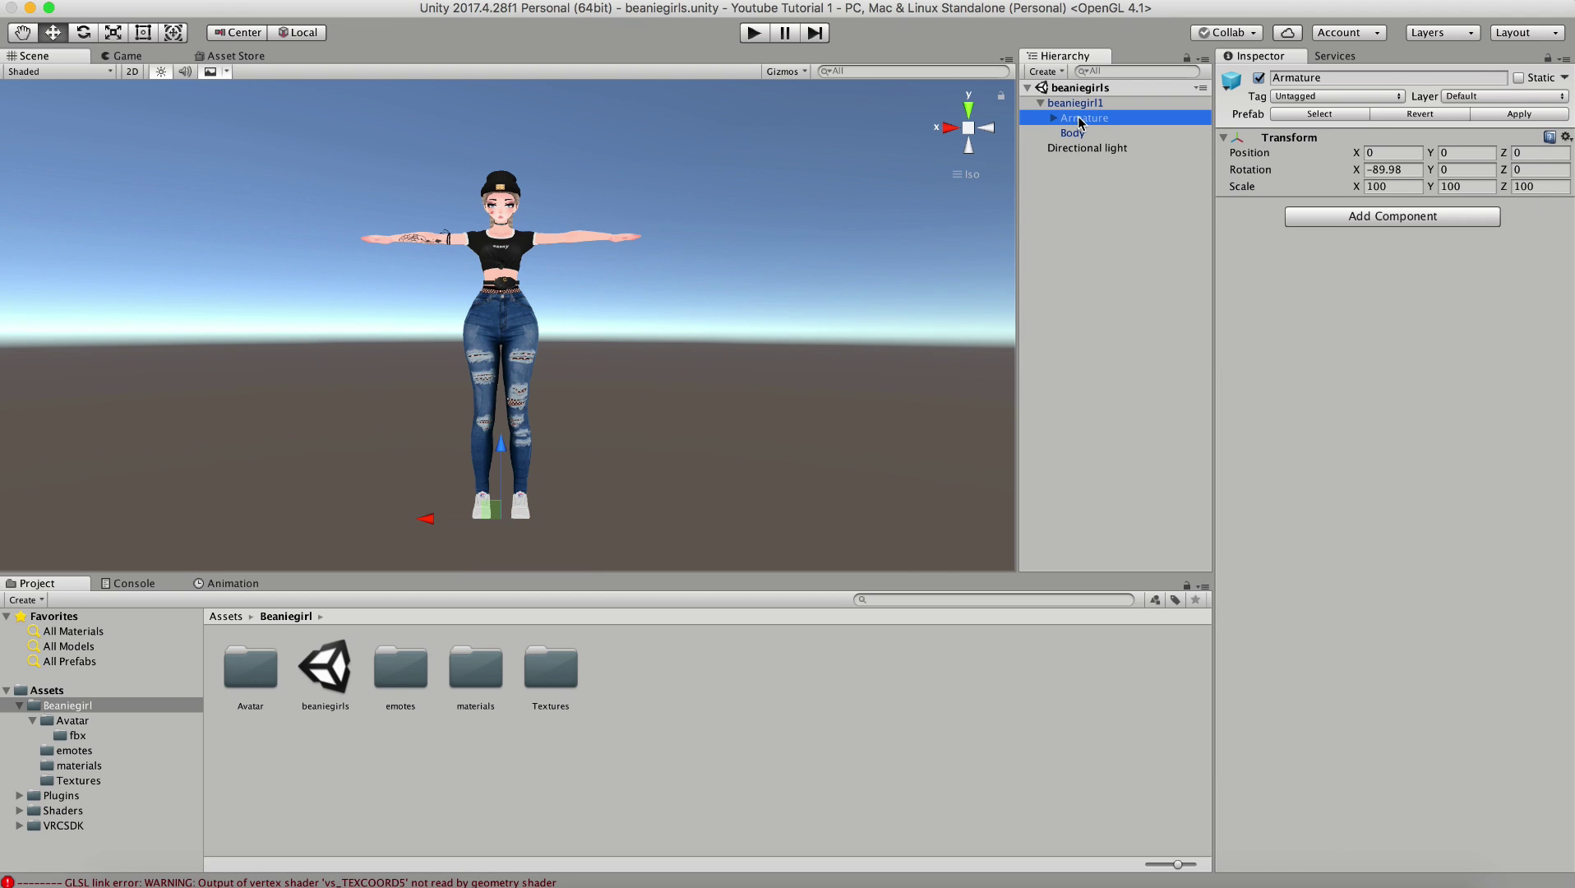
pyautogui.click(1079, 133)
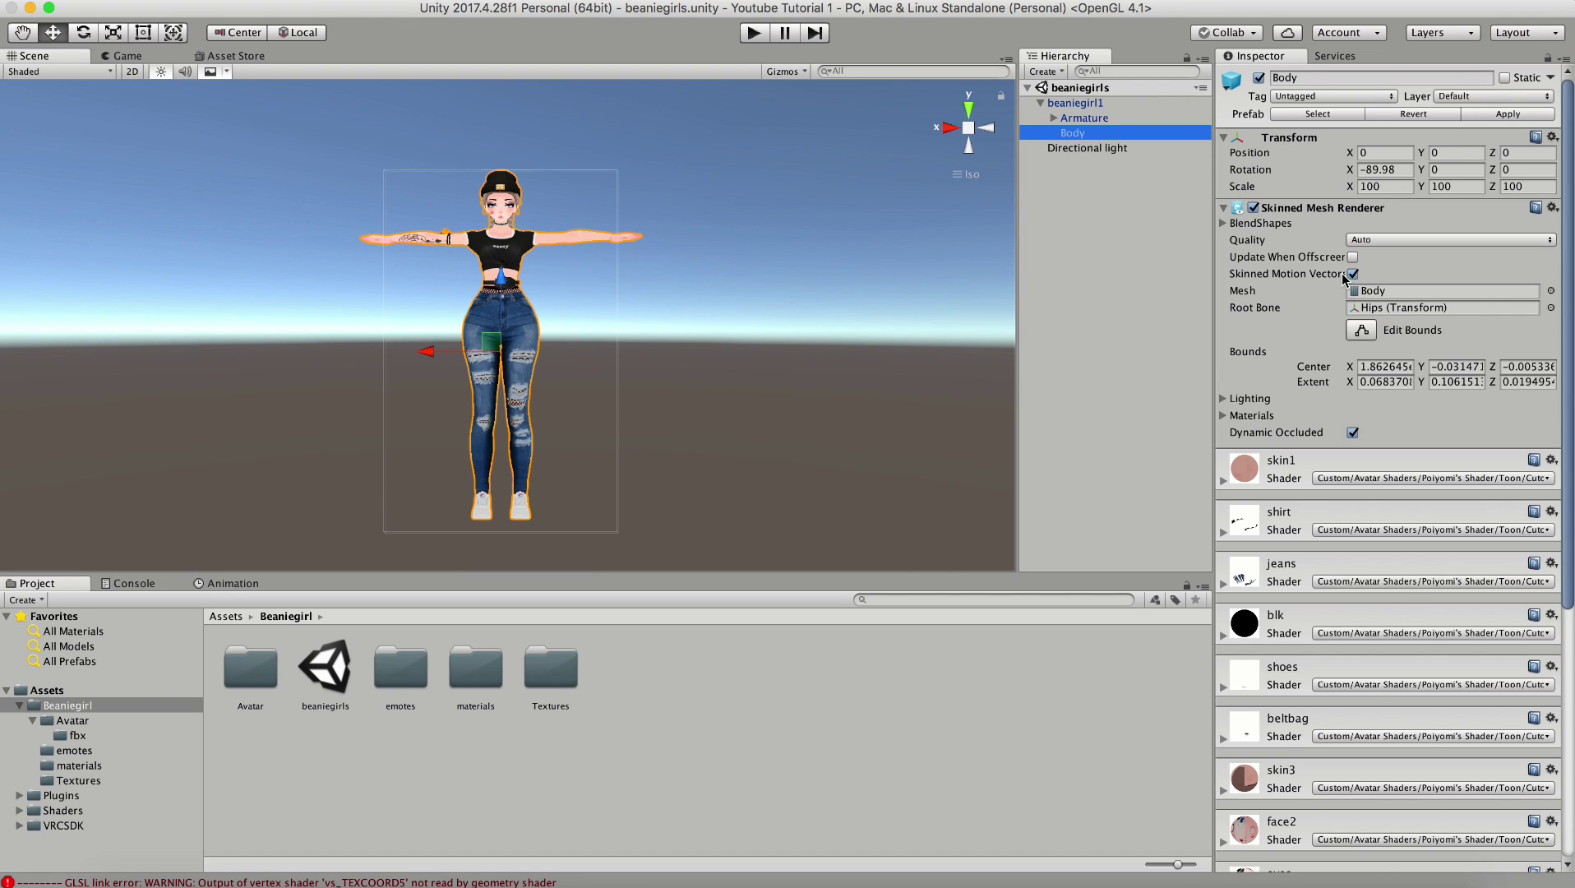
pyautogui.click(1074, 103)
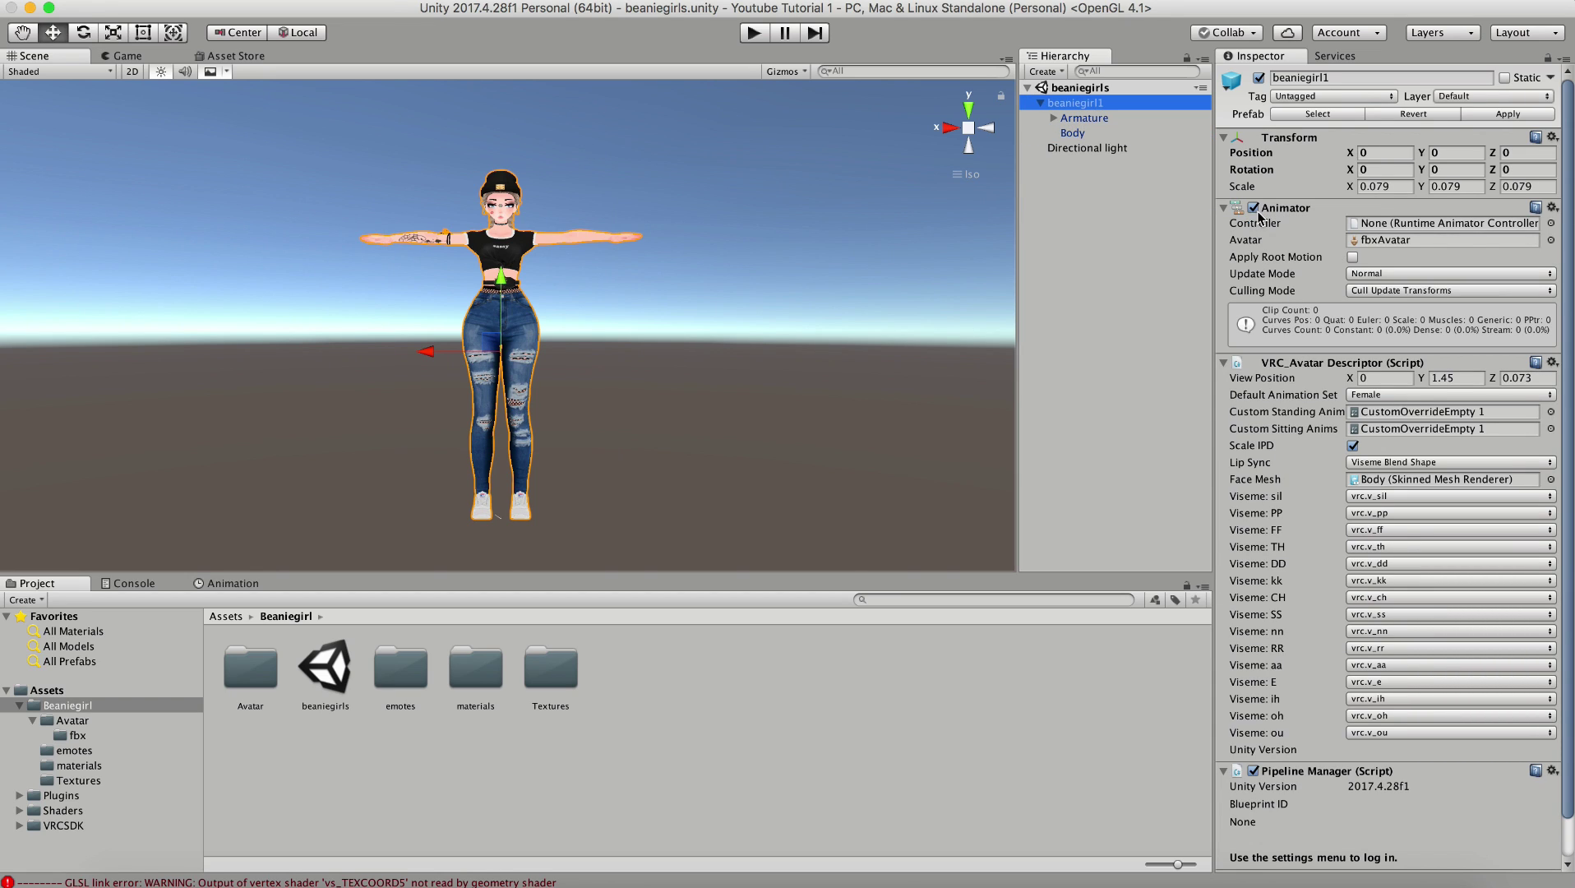
pyautogui.click(1550, 223)
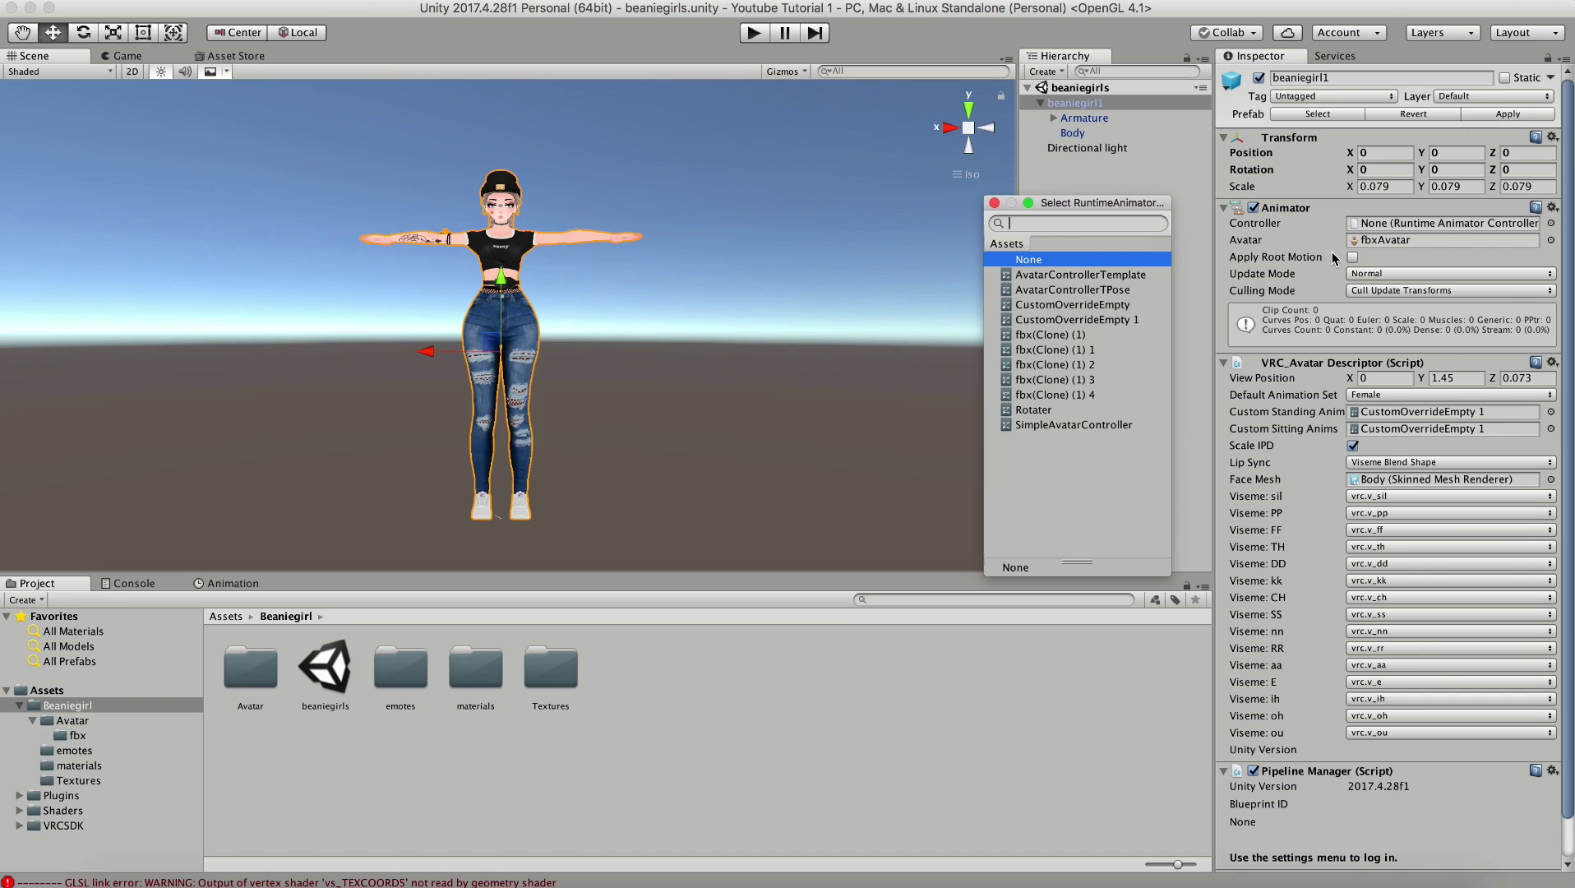
pyautogui.doubleClick(1065, 320)
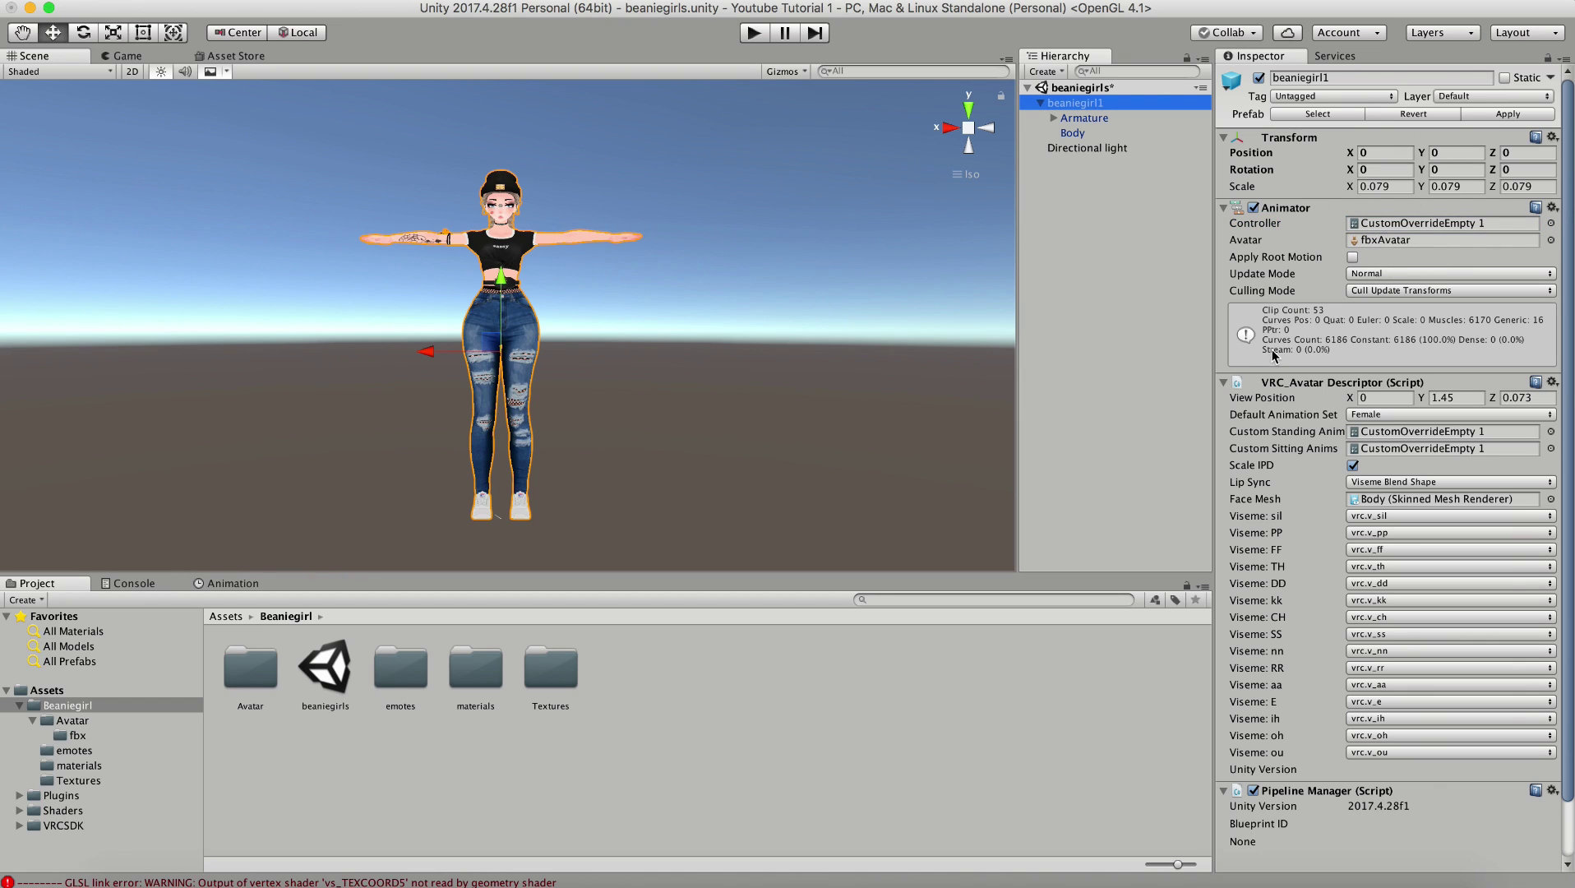
# Collapse beaniegirl1's Animator and Transform components, and search the addable components for "vrc" without adding one.
pyautogui.click(1223, 209)
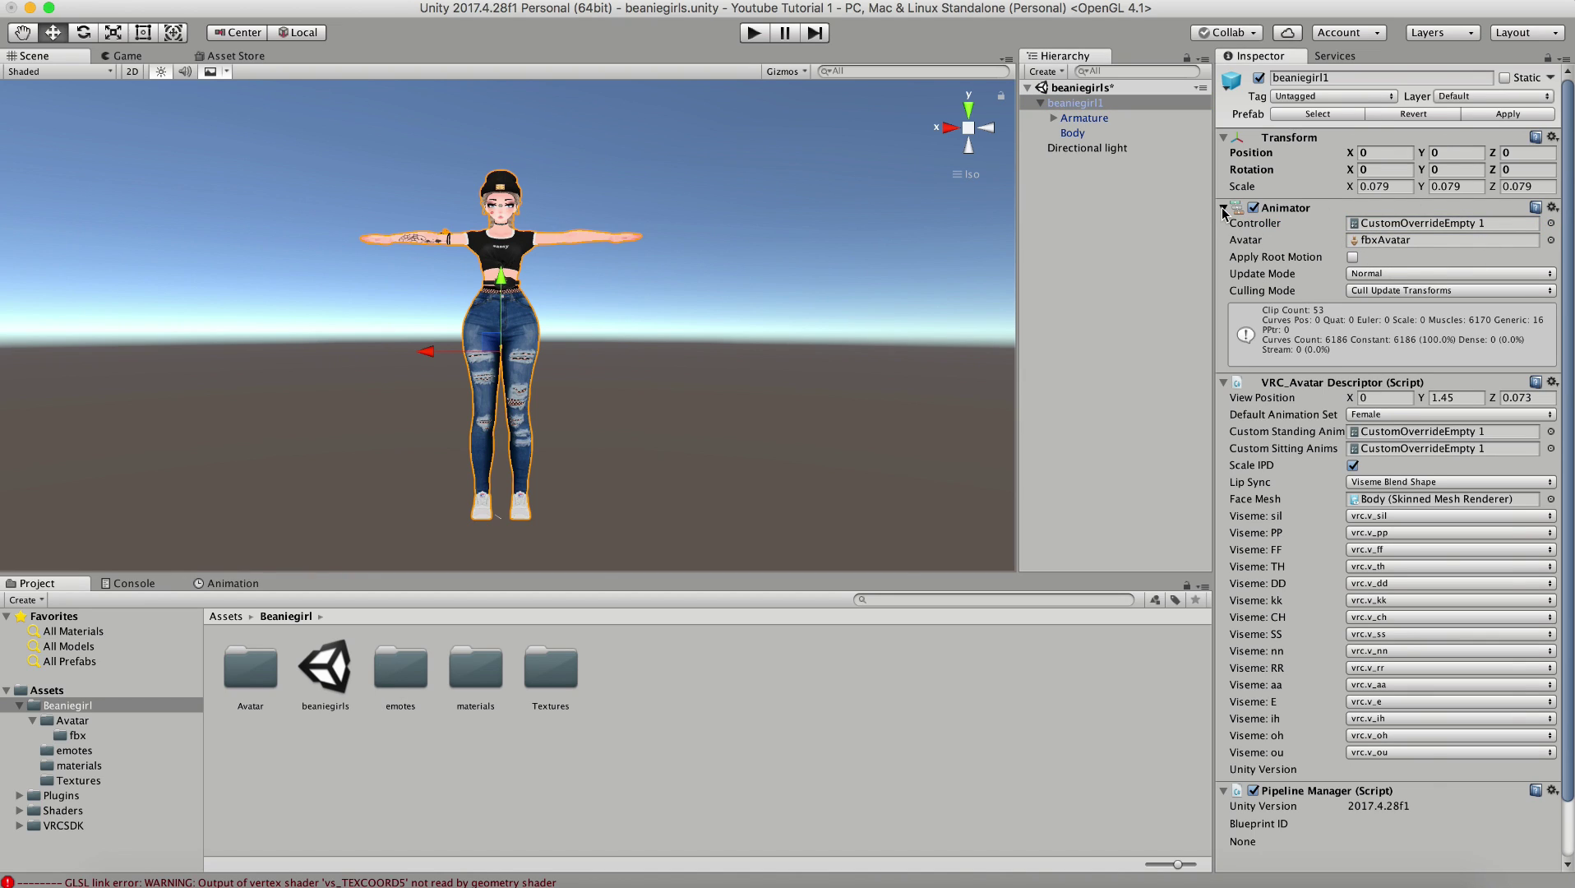
pyautogui.click(1224, 138)
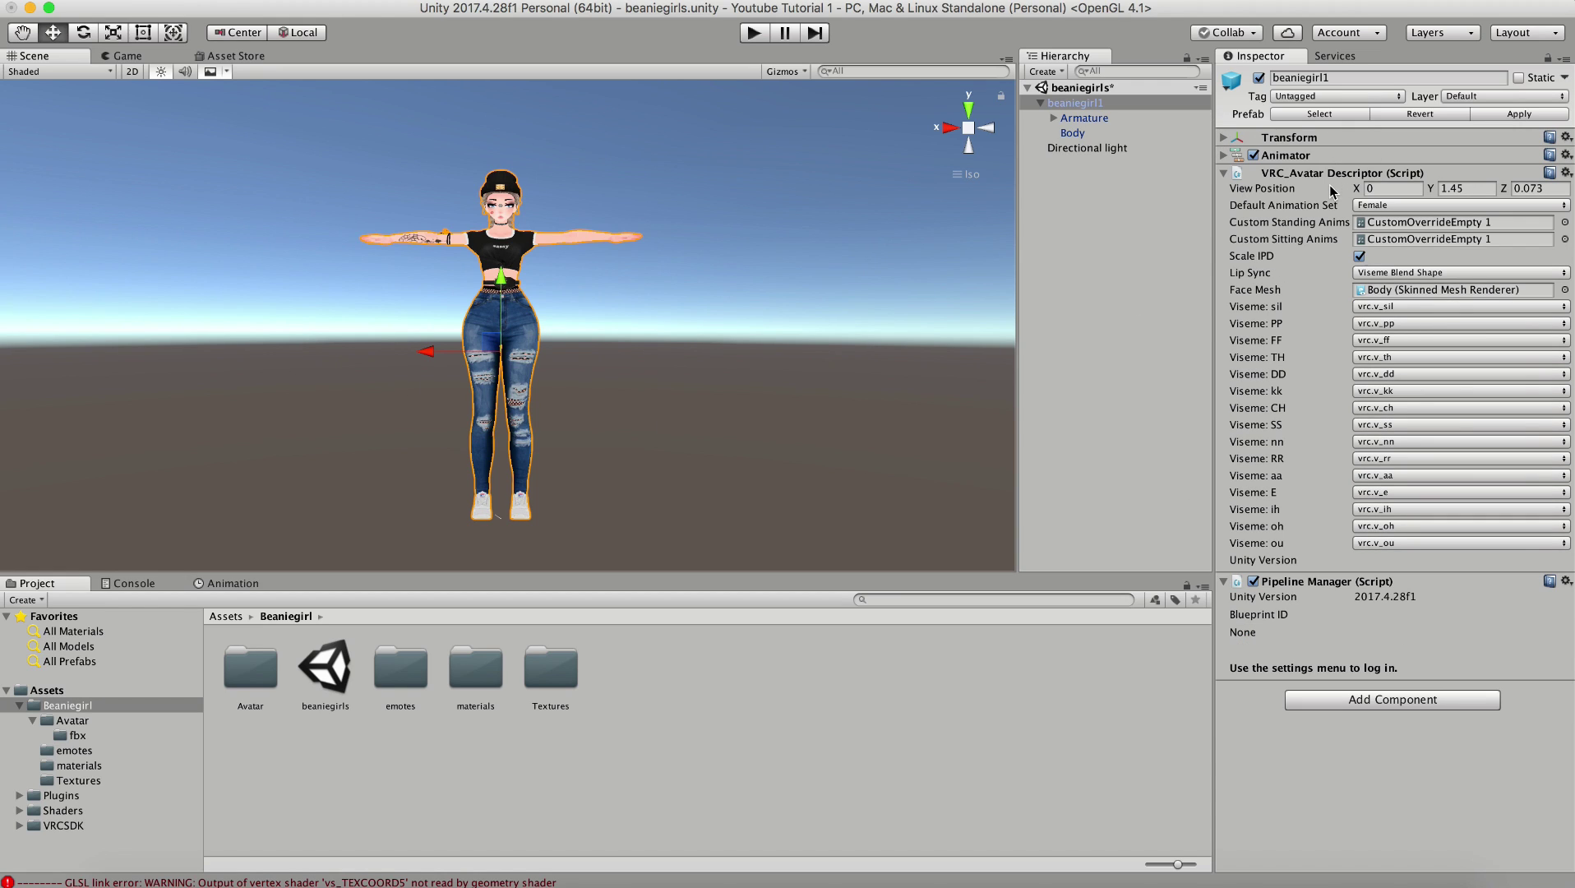
pyautogui.click(1406, 701)
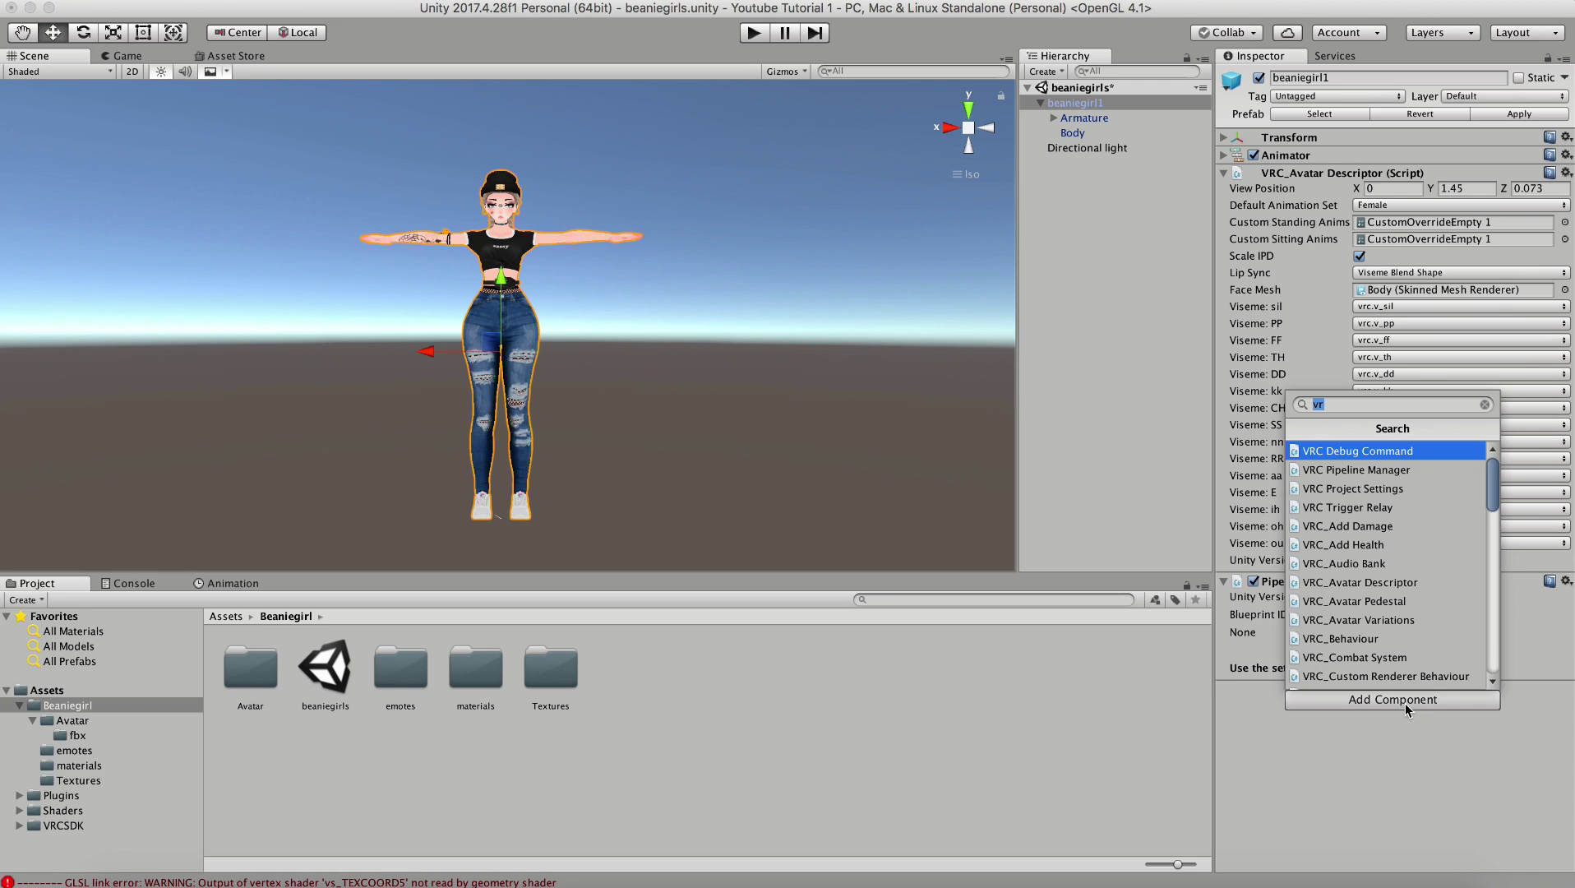
pyautogui.write('vrc')
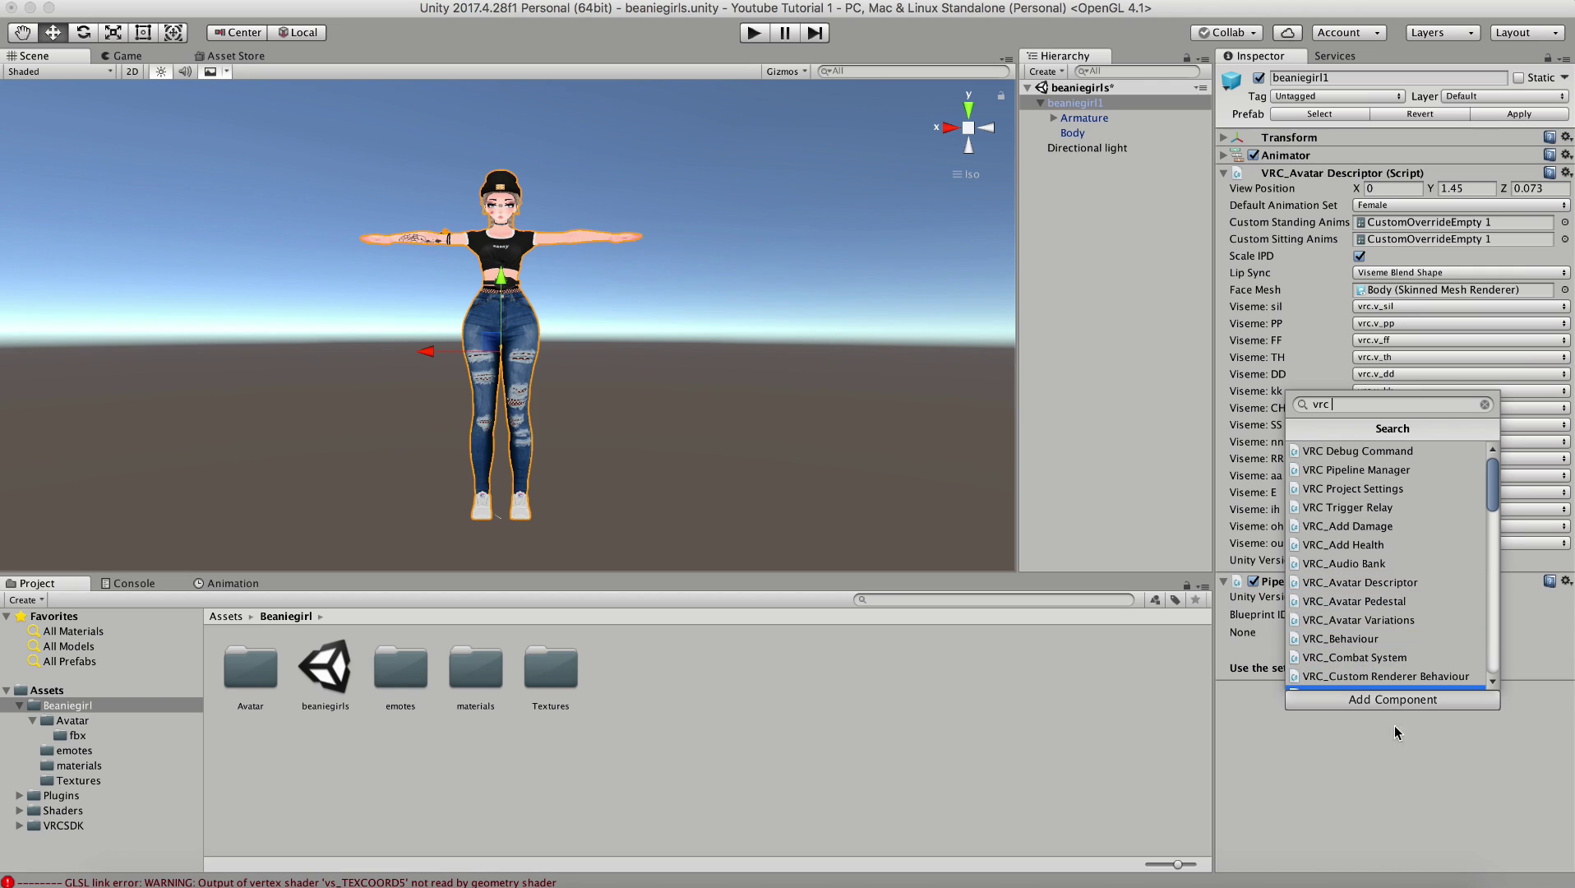
pyautogui.click(1396, 753)
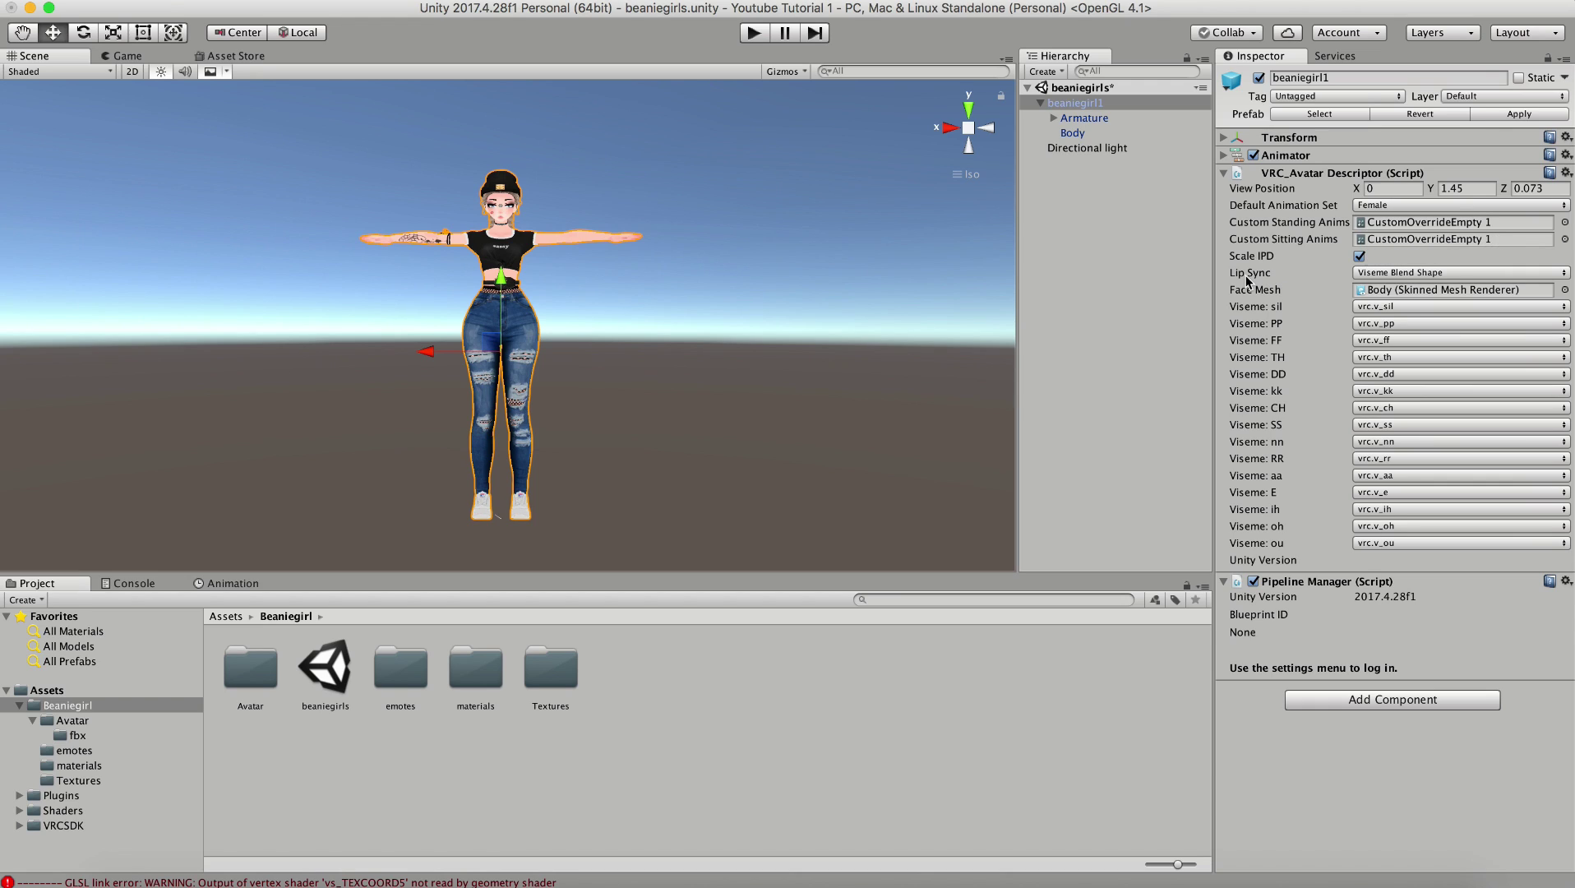
# Set Lip Sync in beaniegirl1's VRC_Avatar Descriptor to Viseme Blend Shape and assign Body as its Face Mesh.
pyautogui.click(1447, 274)
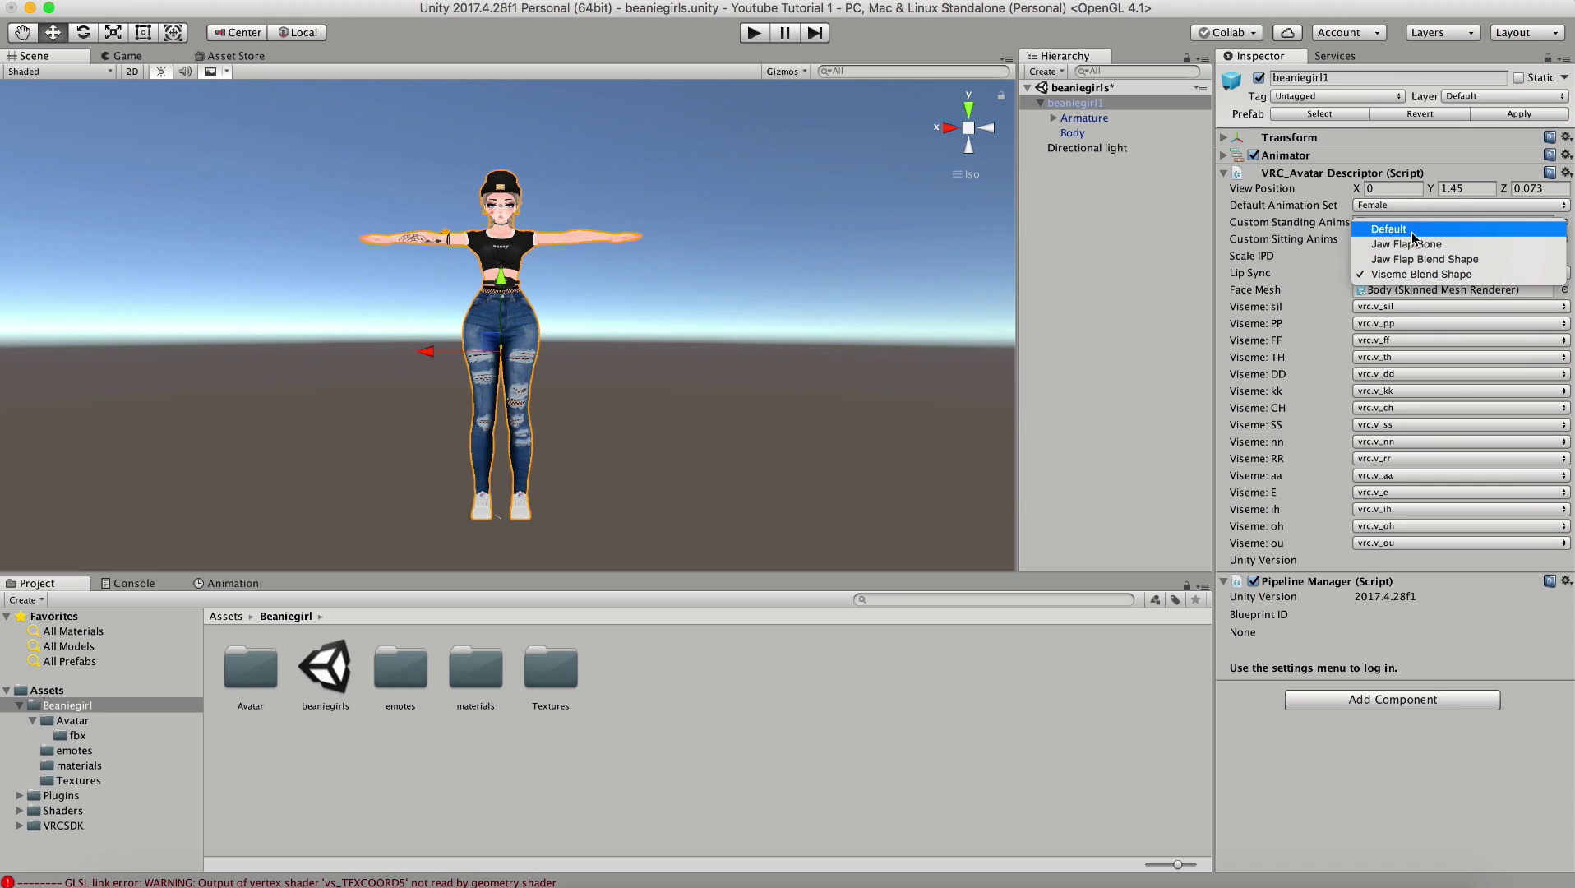
pyautogui.click(1414, 274)
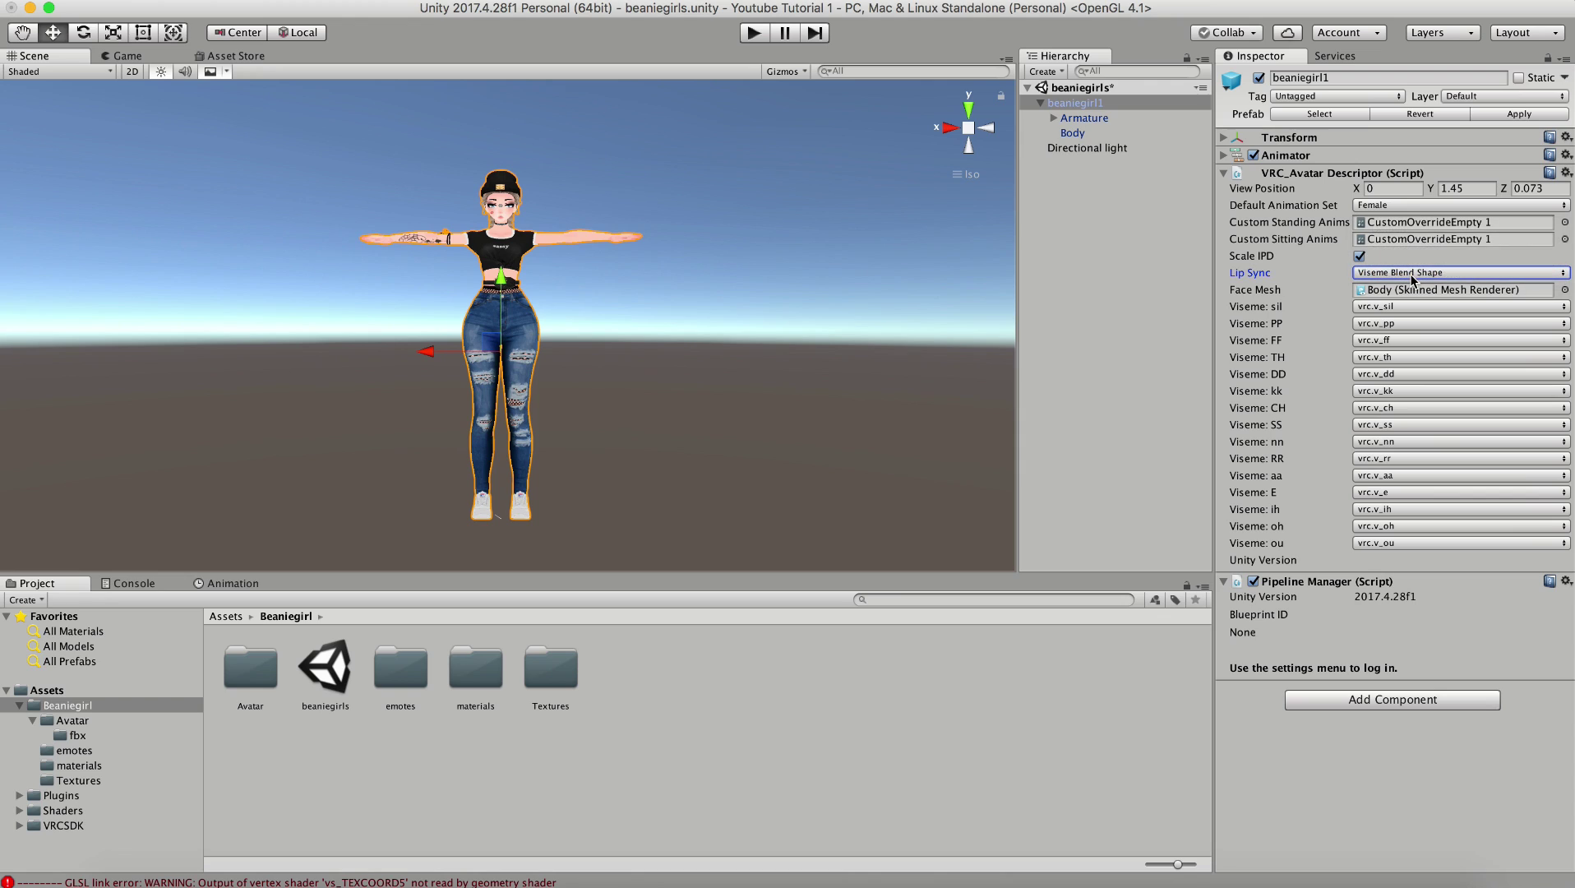
pyautogui.click(1073, 135)
pyautogui.click(1073, 105)
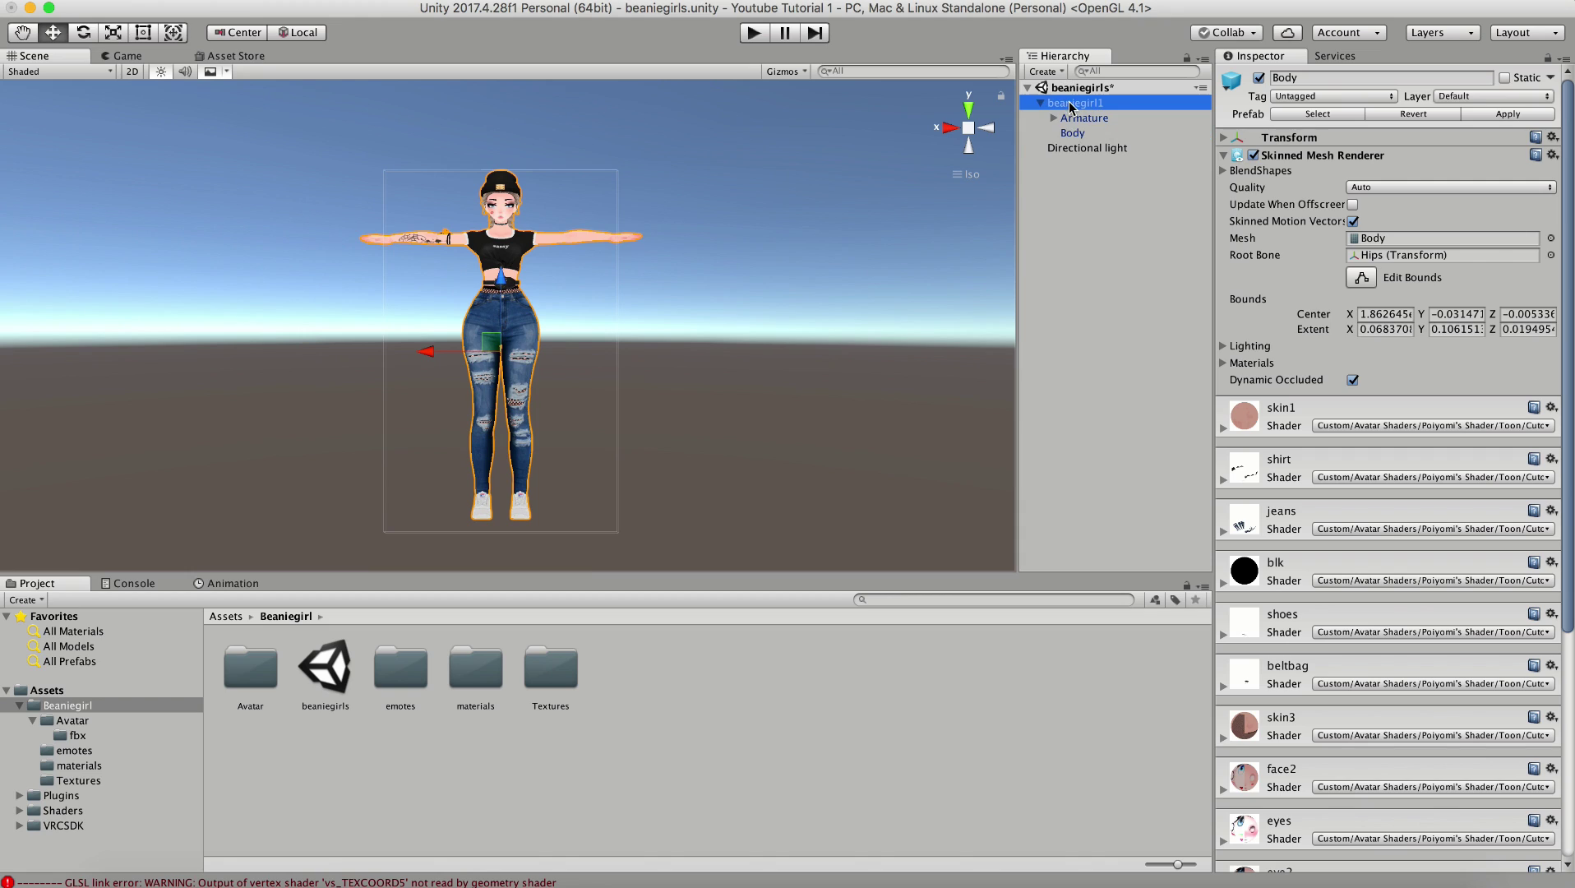
pyautogui.moveTo(1073, 133); pyautogui.dragTo(1379, 295)
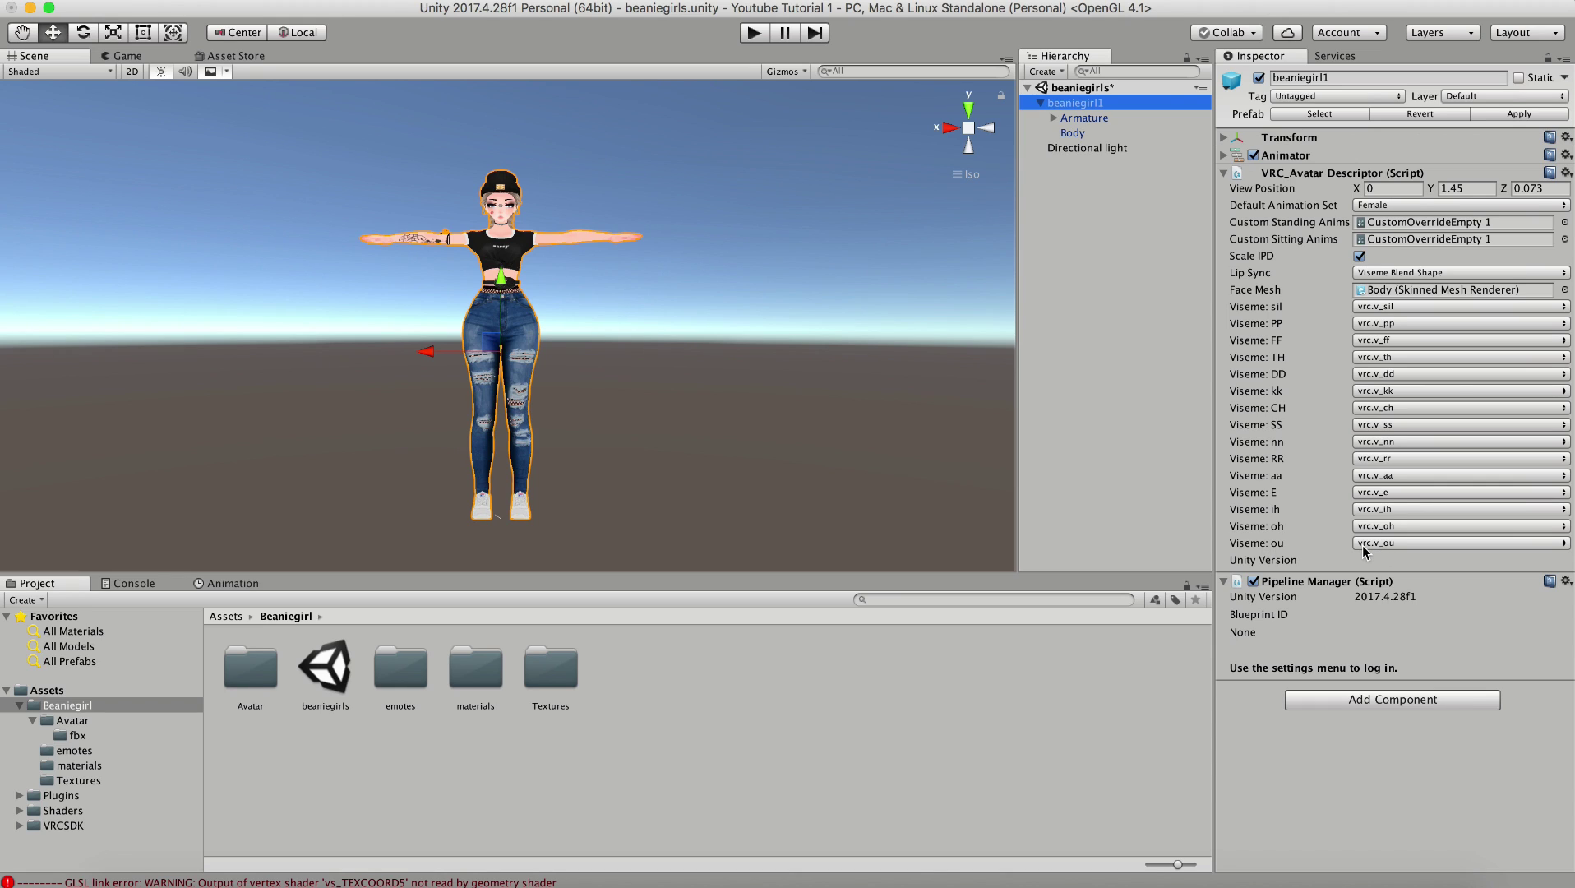
# Assign vrc.v_ou to Viseme: ou in the avatar descriptor, and review beaniegirl1's Animator component.
pyautogui.click(1398, 545)
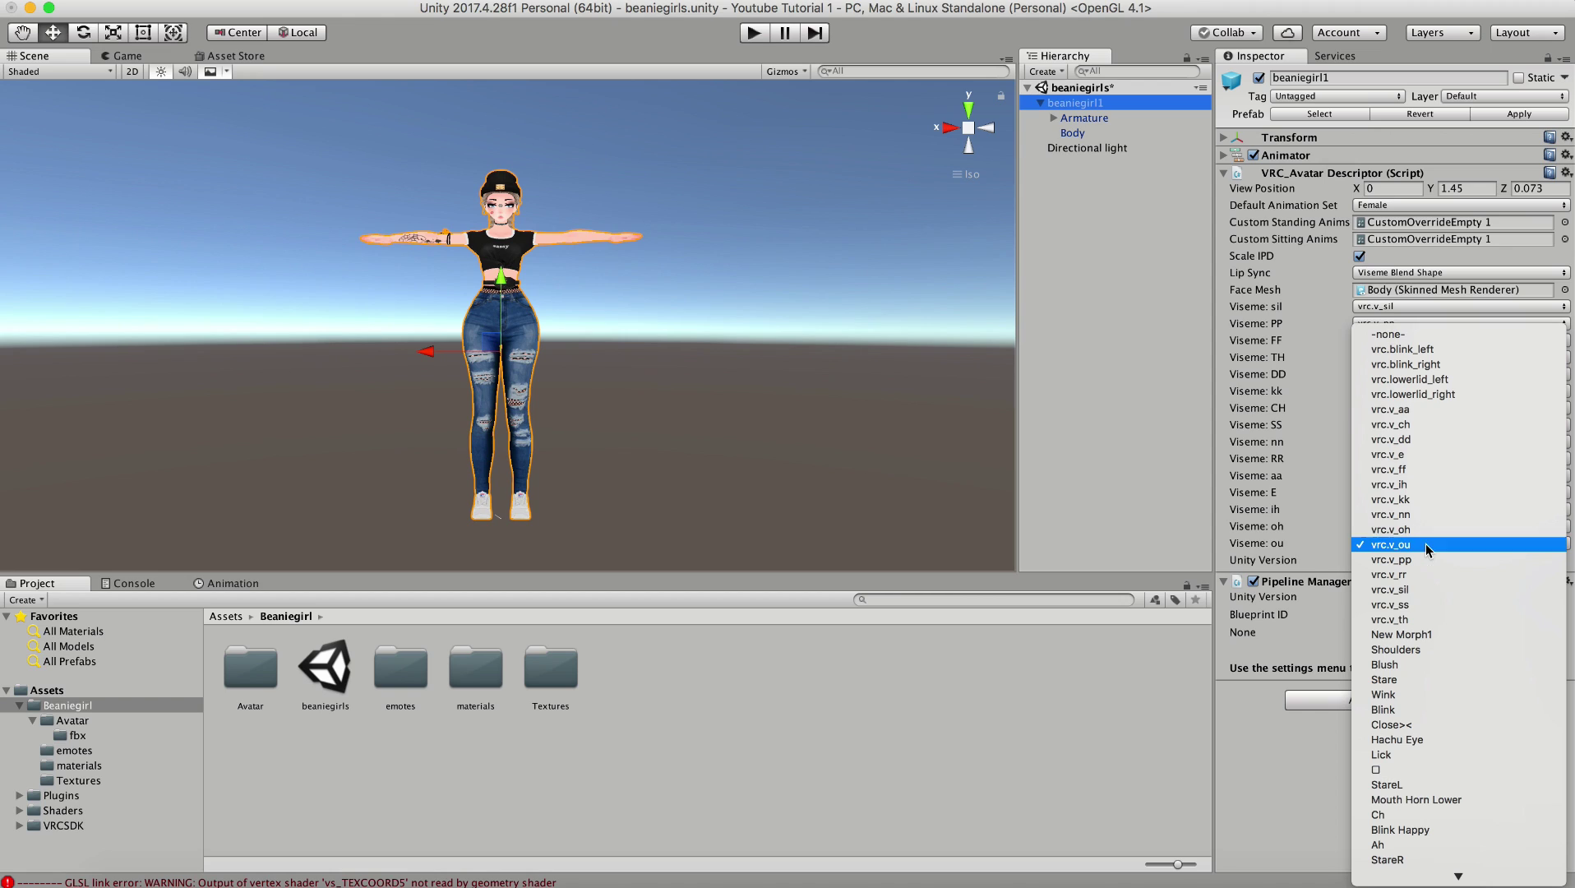
pyautogui.click(1424, 545)
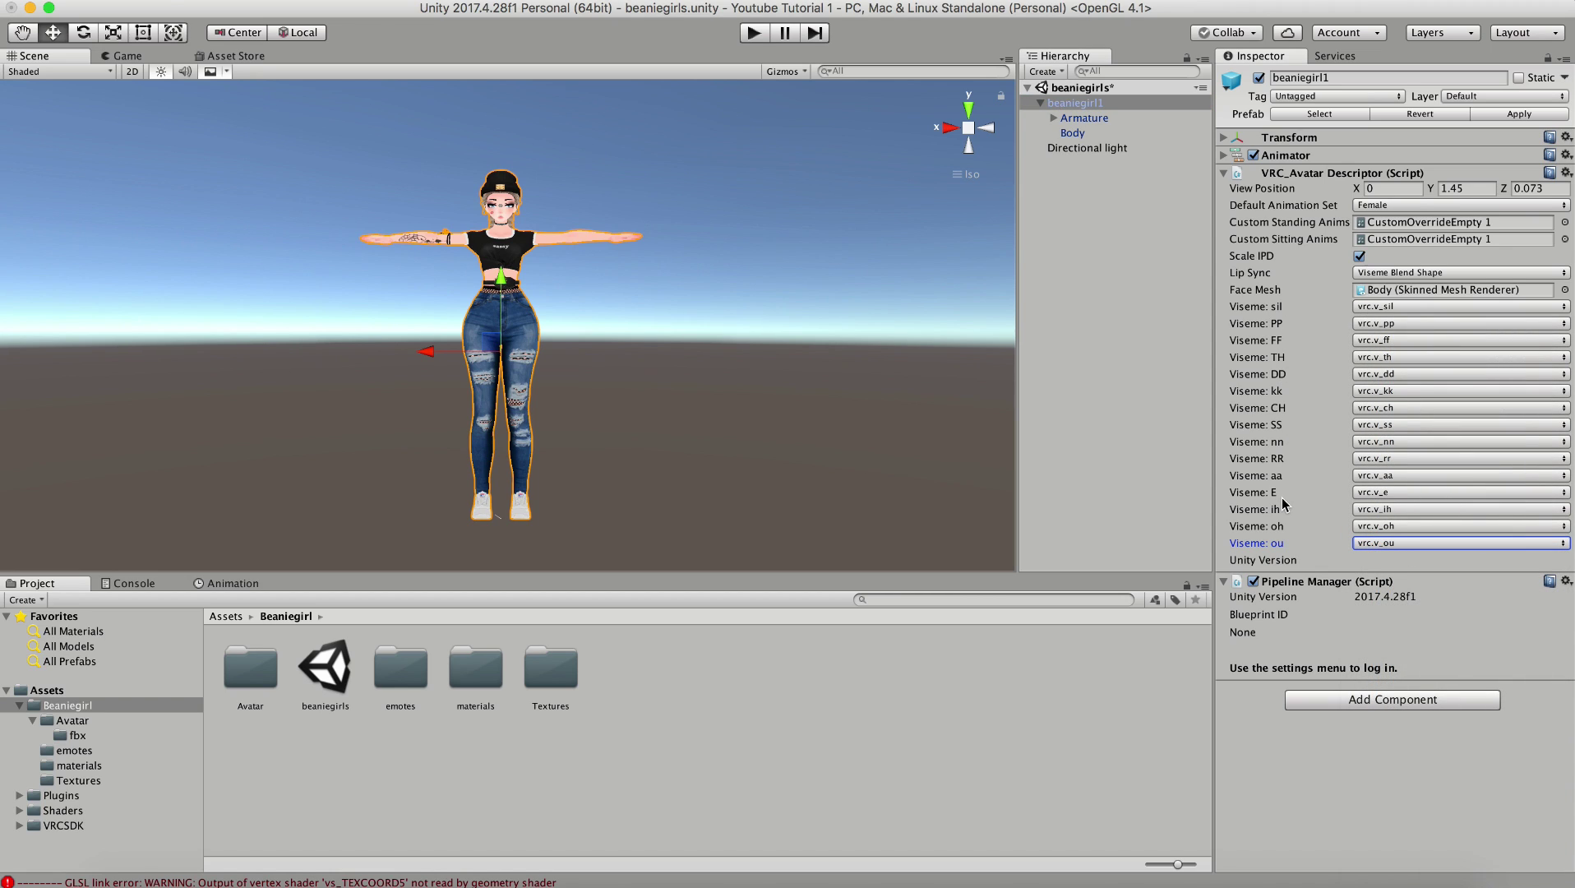
pyautogui.click(1225, 174)
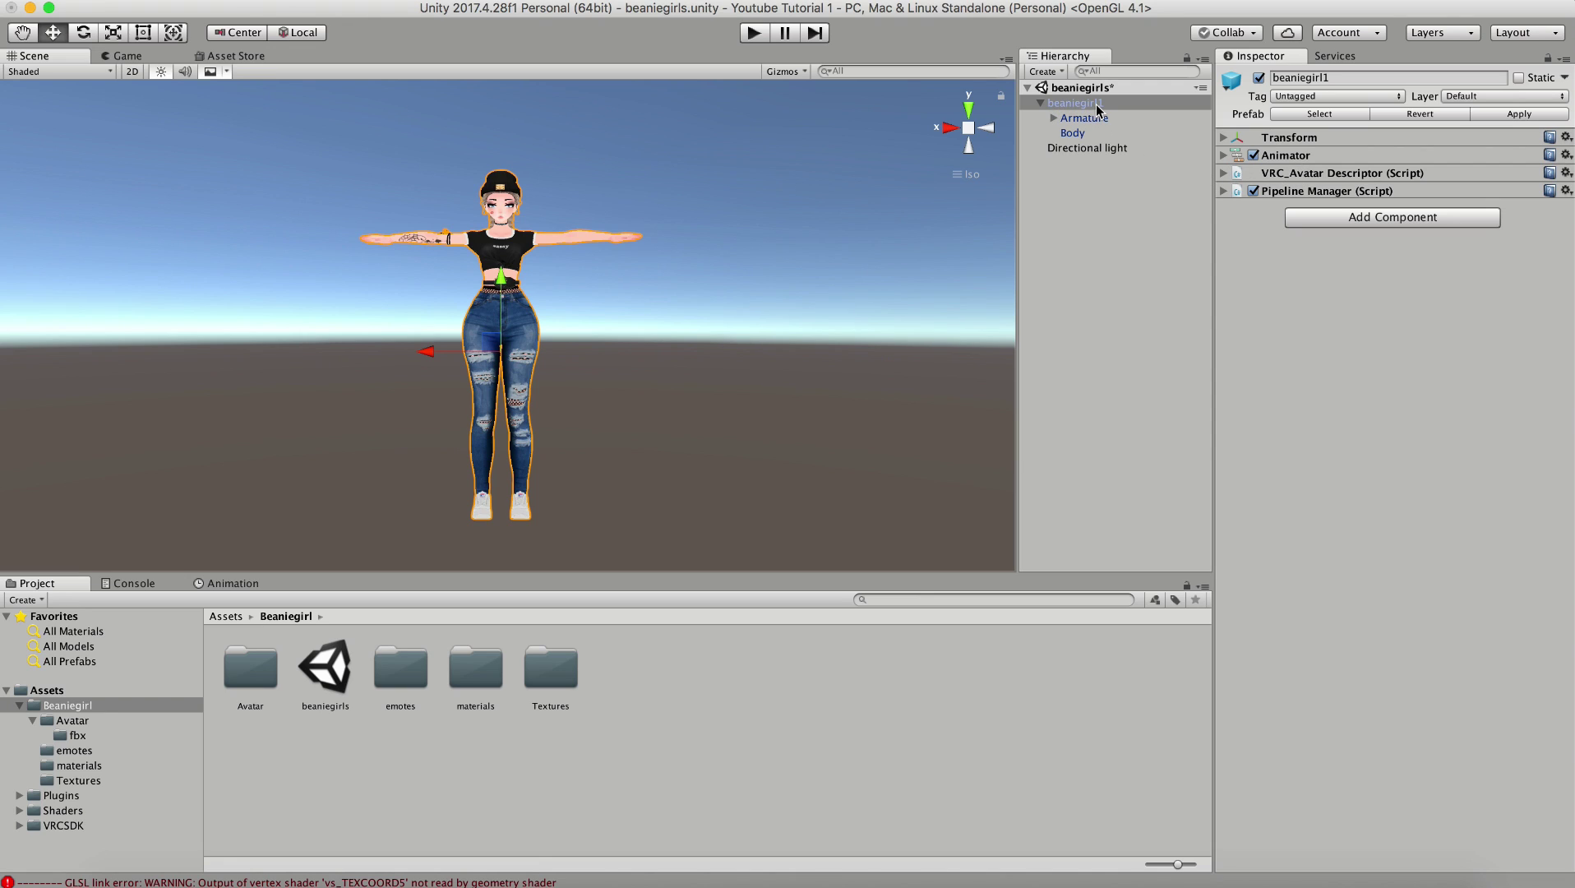
pyautogui.click(1224, 156)
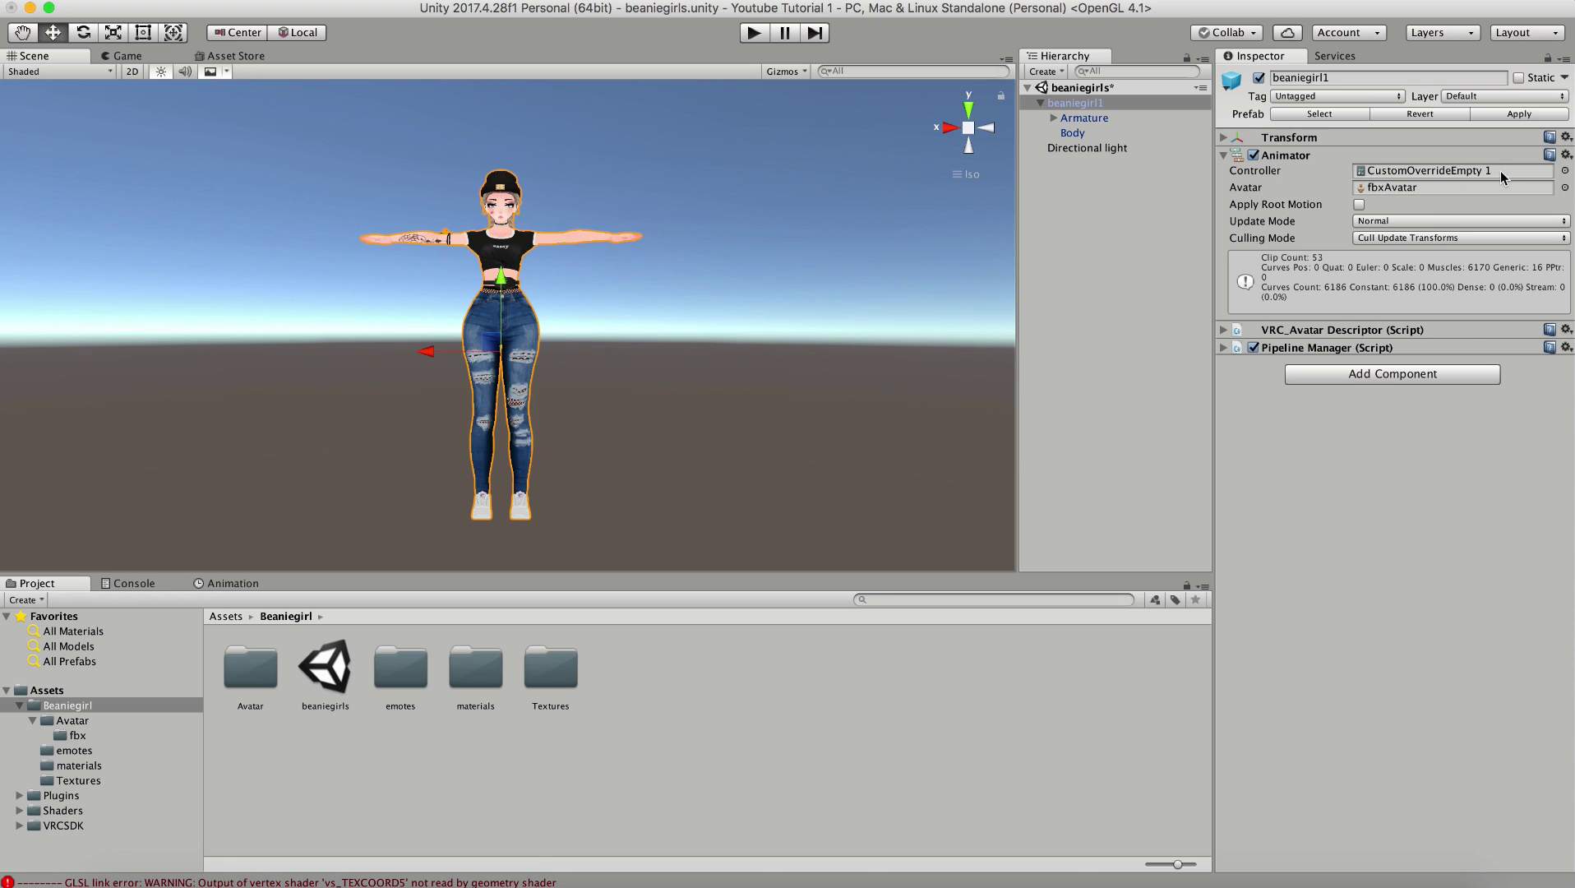
pyautogui.click(1223, 155)
pyautogui.click(1223, 173)
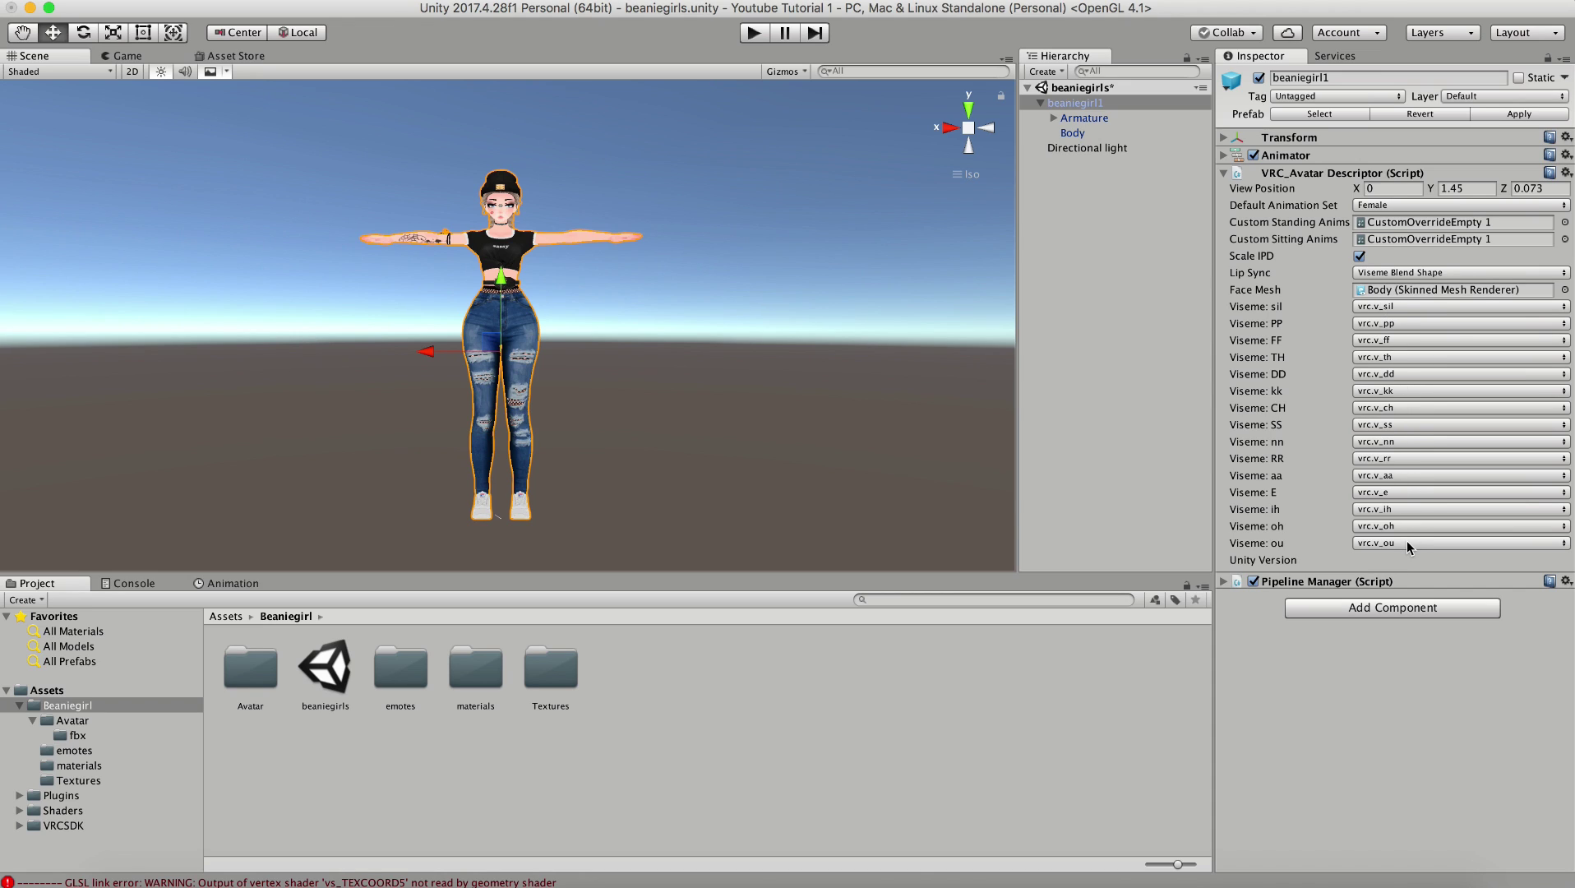
# Try a View Position Y of 1.5 against the avatar's face and restore it to 1.45.
pyautogui.click(1452, 192)
pyautogui.scroll(6, 564, 216)
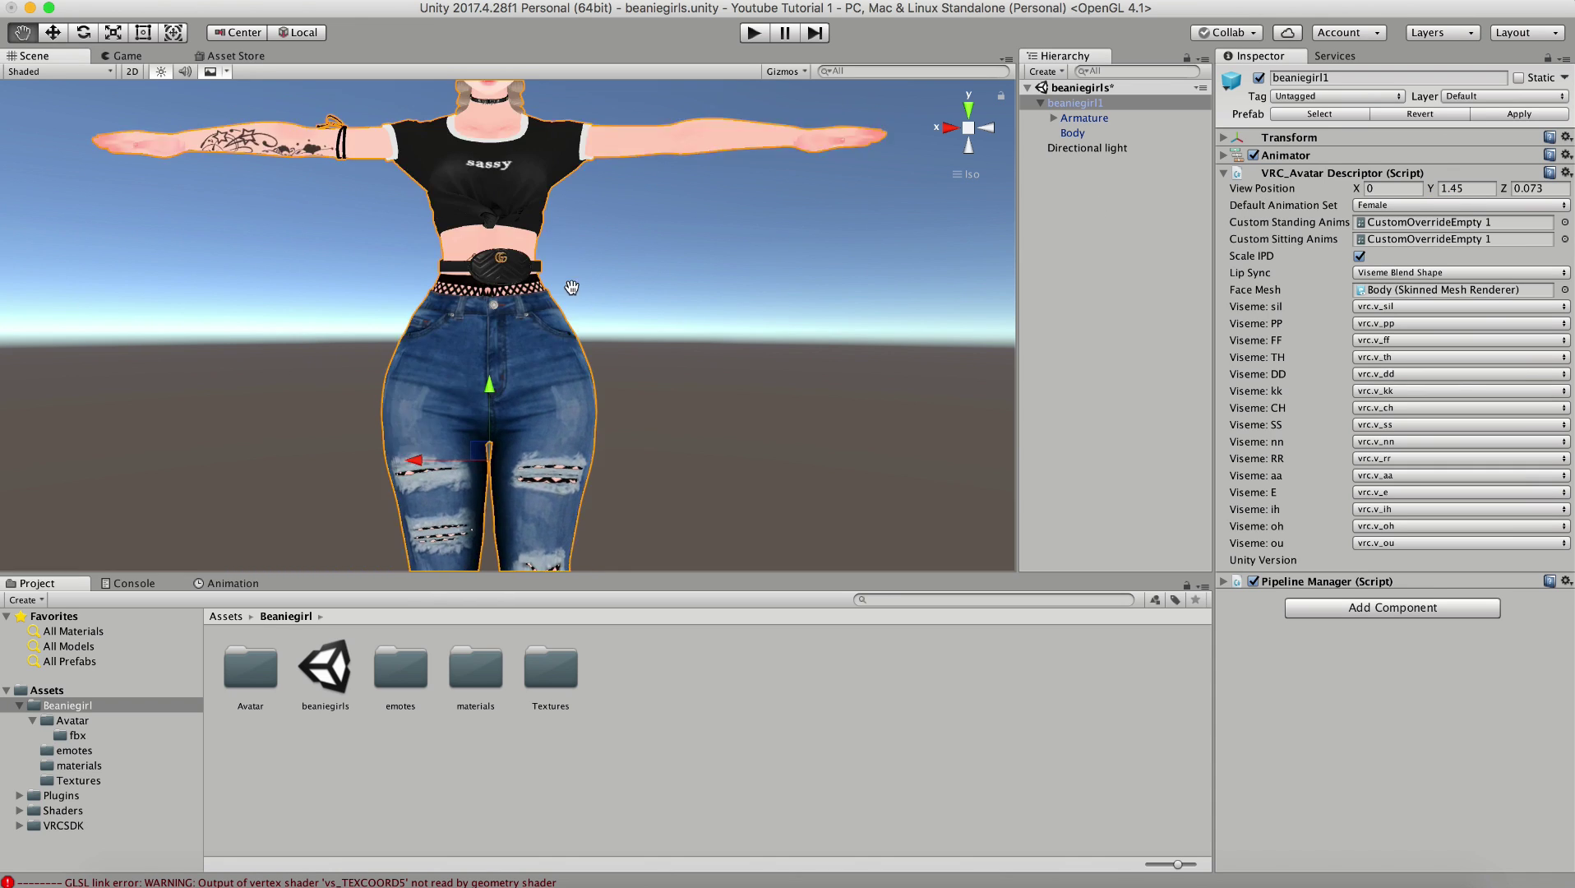
pyautogui.scroll(-3, 571, 287)
pyautogui.scroll(5, 566, 290)
pyautogui.moveTo(567, 289); pyautogui.dragTo(532, 327, button='middle')
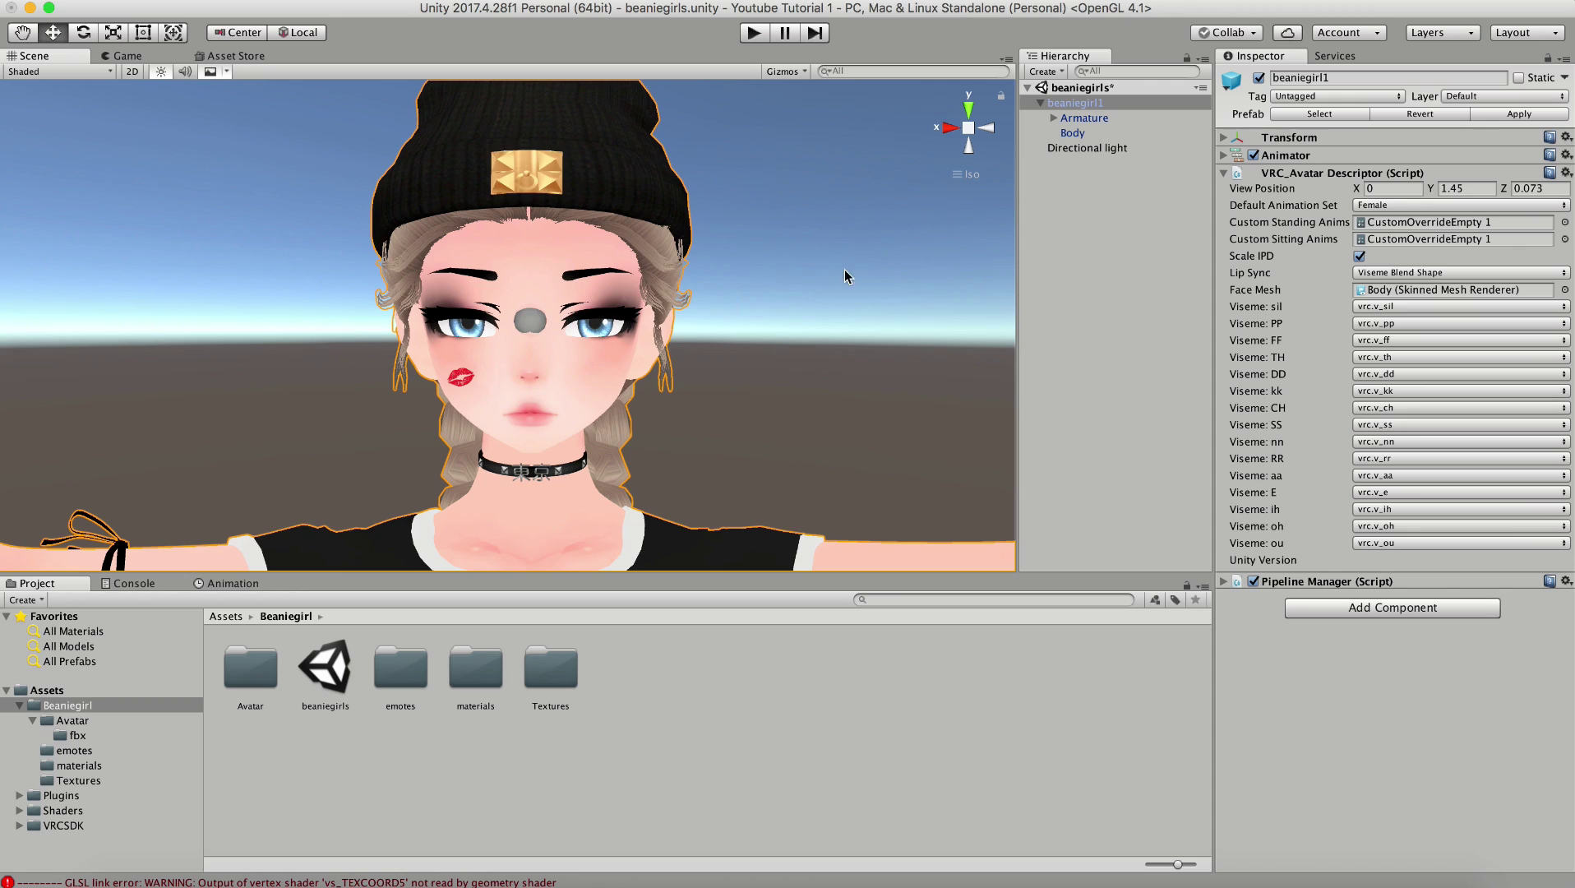
pyautogui.click(1471, 189)
pyautogui.write('1.5')
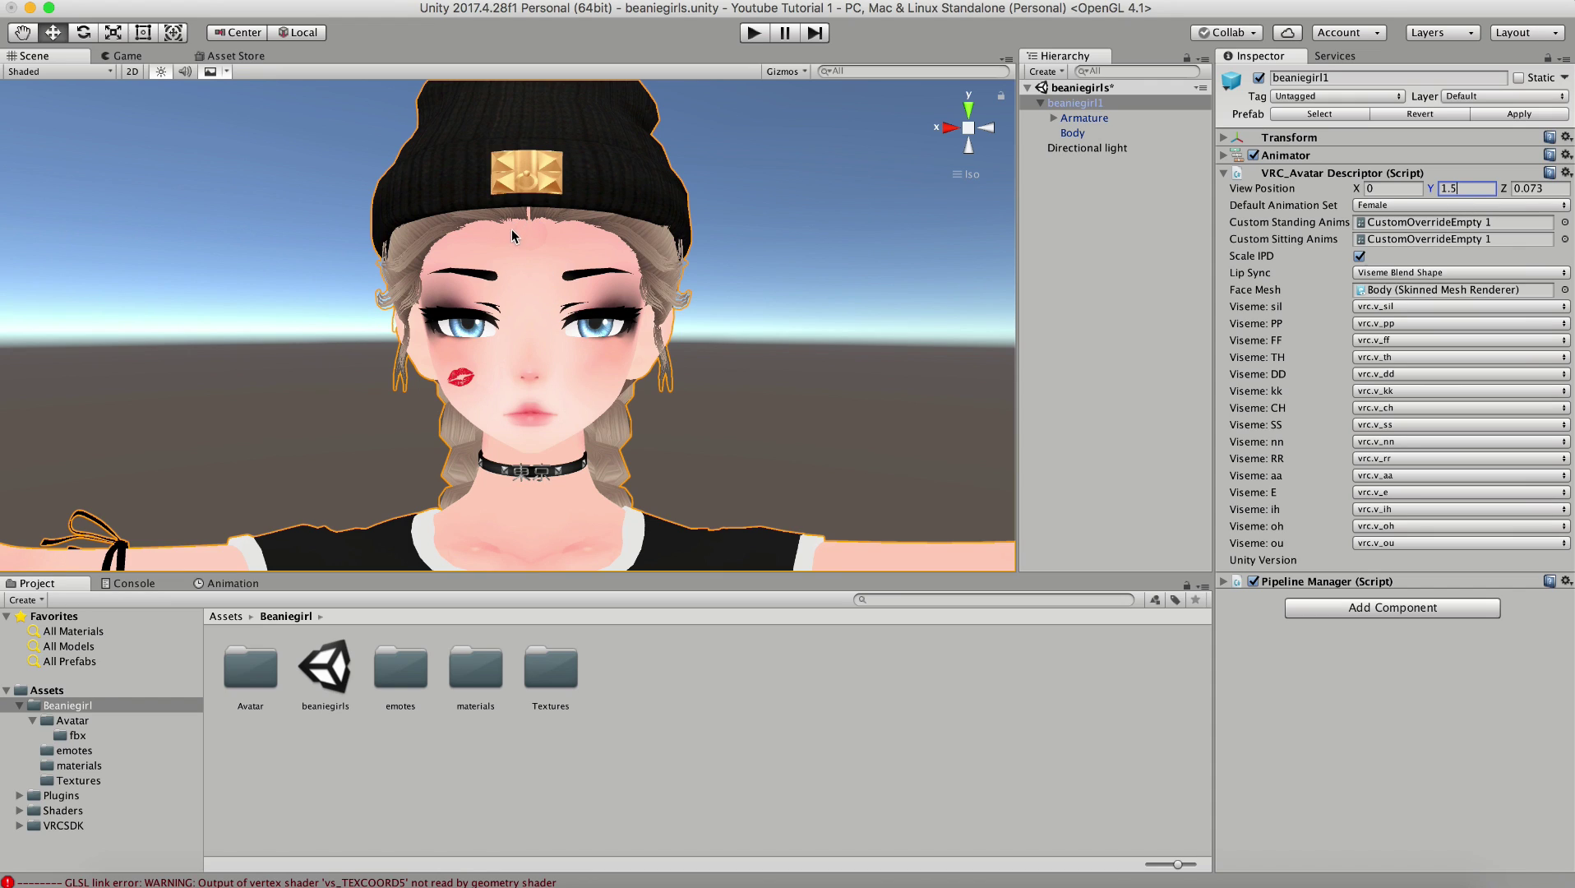
pyautogui.click(1472, 188)
pyautogui.write('1.45')
# Try View Position Z values of 0.08 and 0.09 against the face's side profile, and restore 0.073.
pyautogui.click(952, 134)
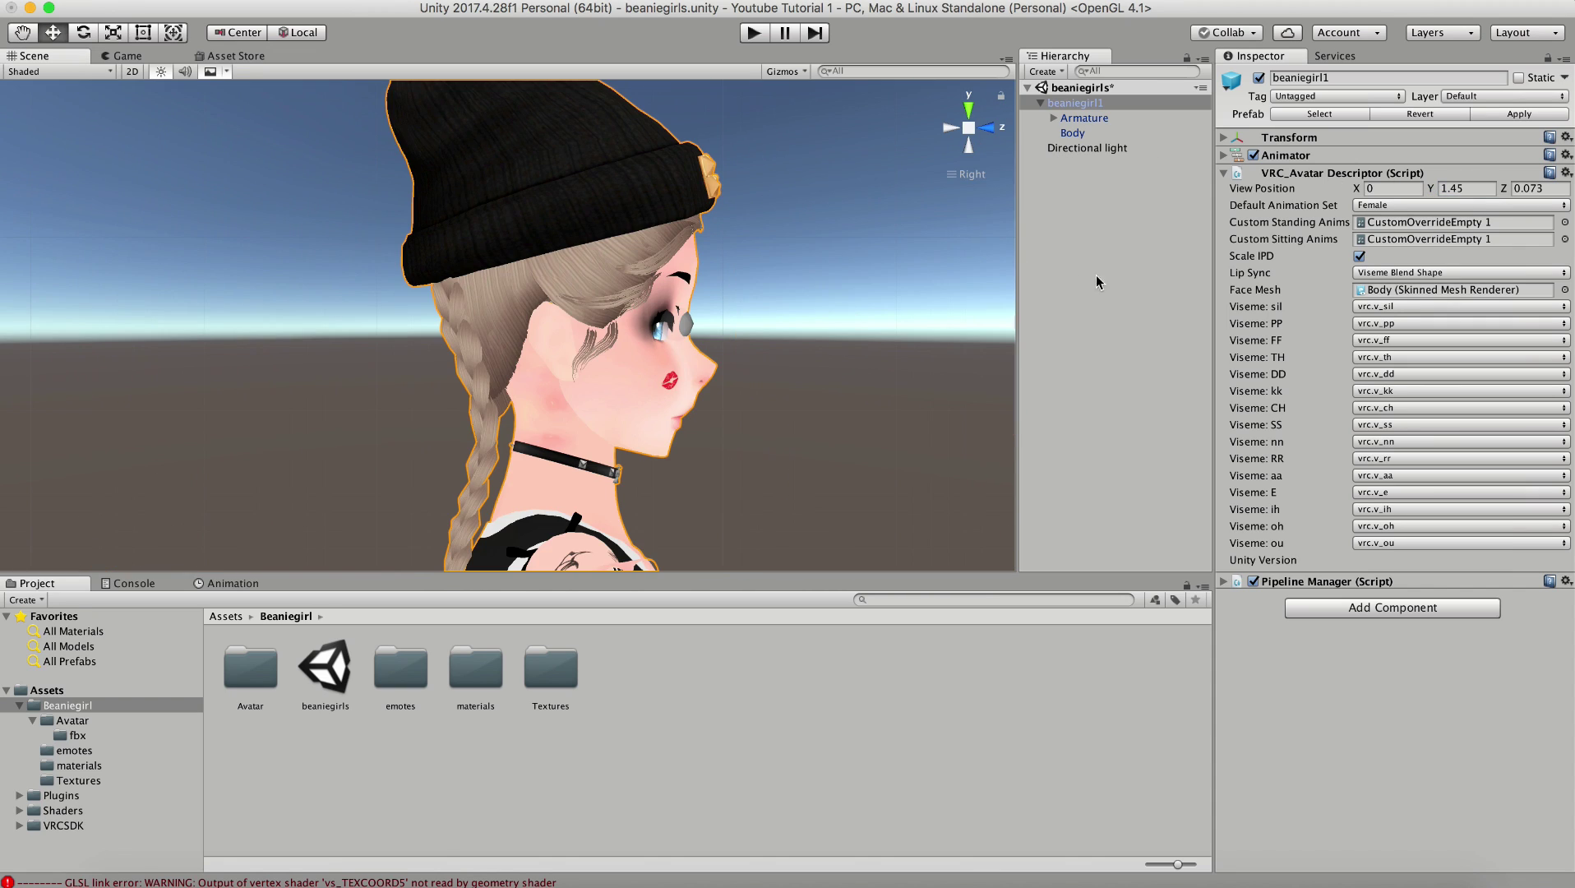
pyautogui.click(1536, 193)
pyautogui.write('0.08')
pyautogui.click(1532, 192)
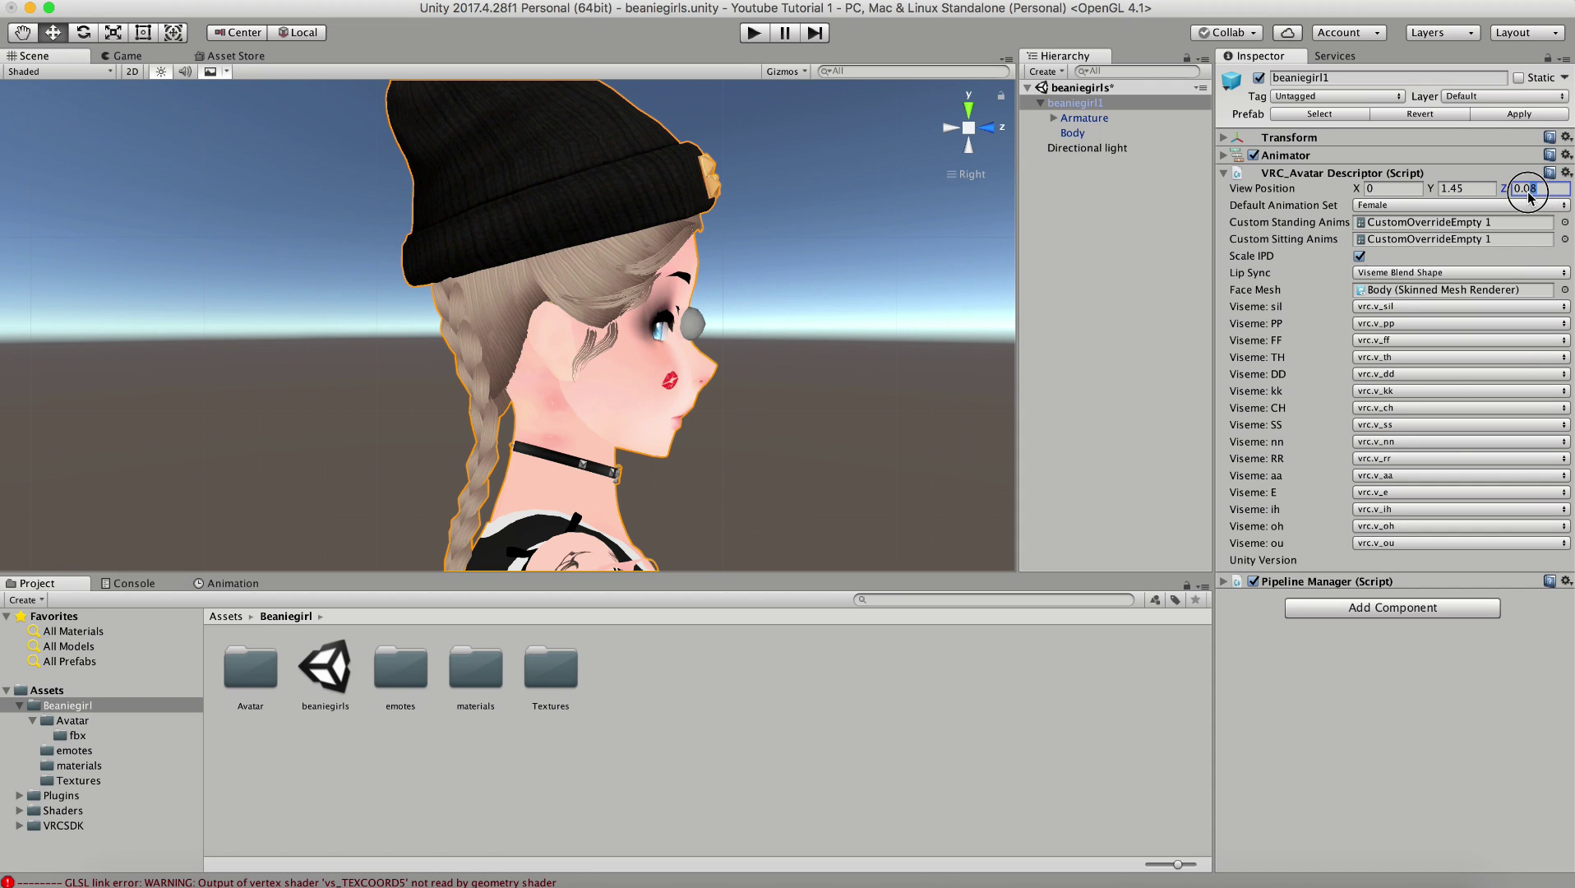
pyautogui.press('BackSpace')
pyautogui.write('9')
pyautogui.press('BackSpace')
pyautogui.write('73')
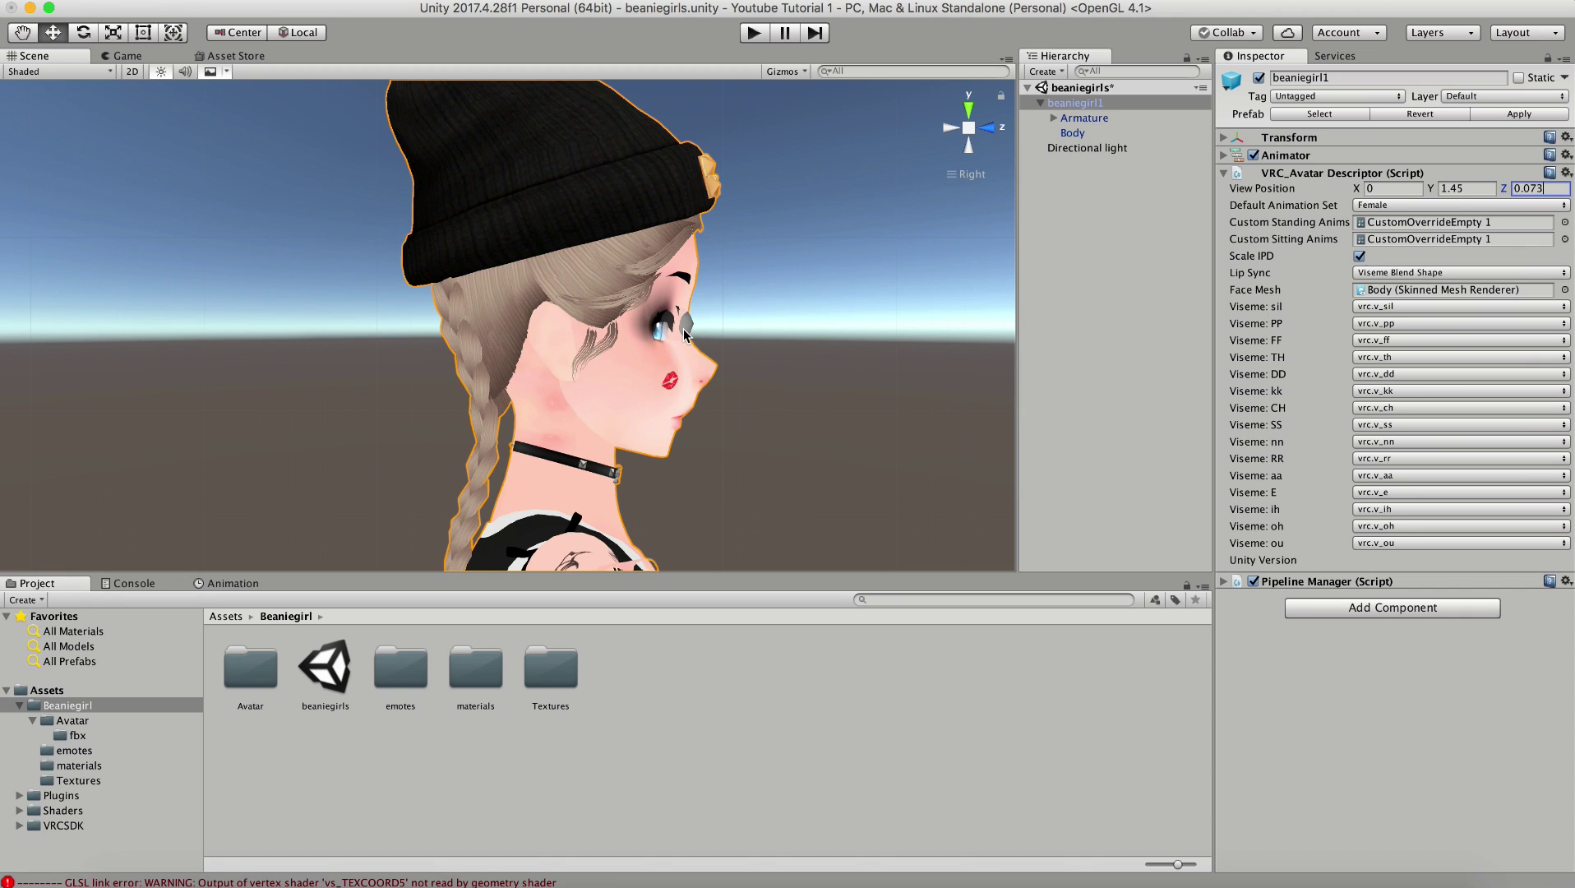
pyautogui.keyDown('alt'); pyautogui.moveTo(681, 338); pyautogui.dragTo(532, 196); pyautogui.keyUp('alt')
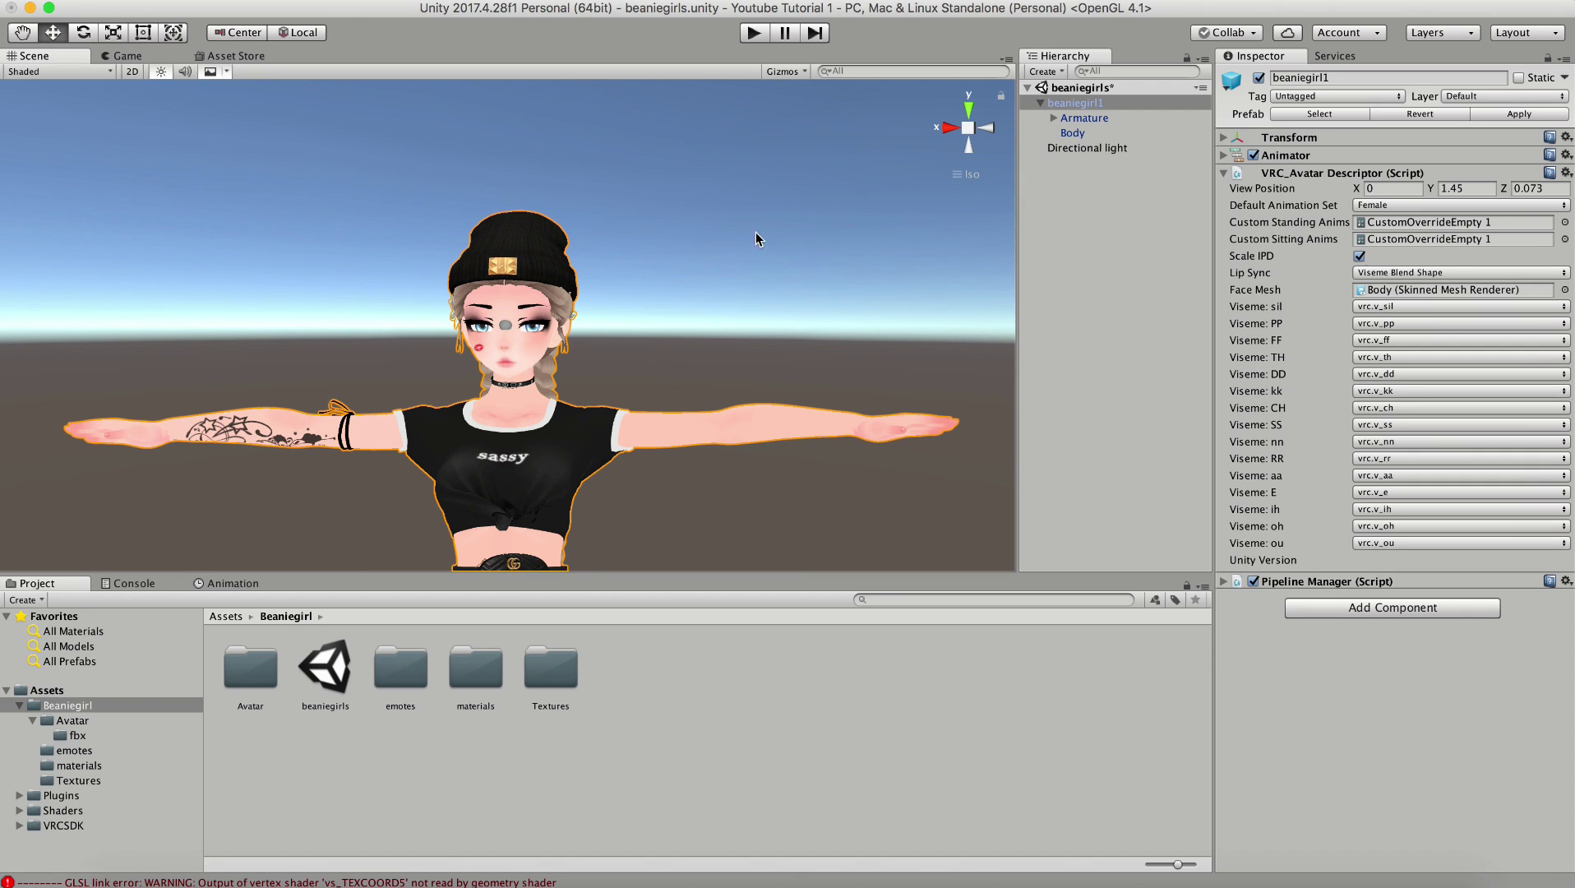
pyautogui.scroll(5, 555, 289)
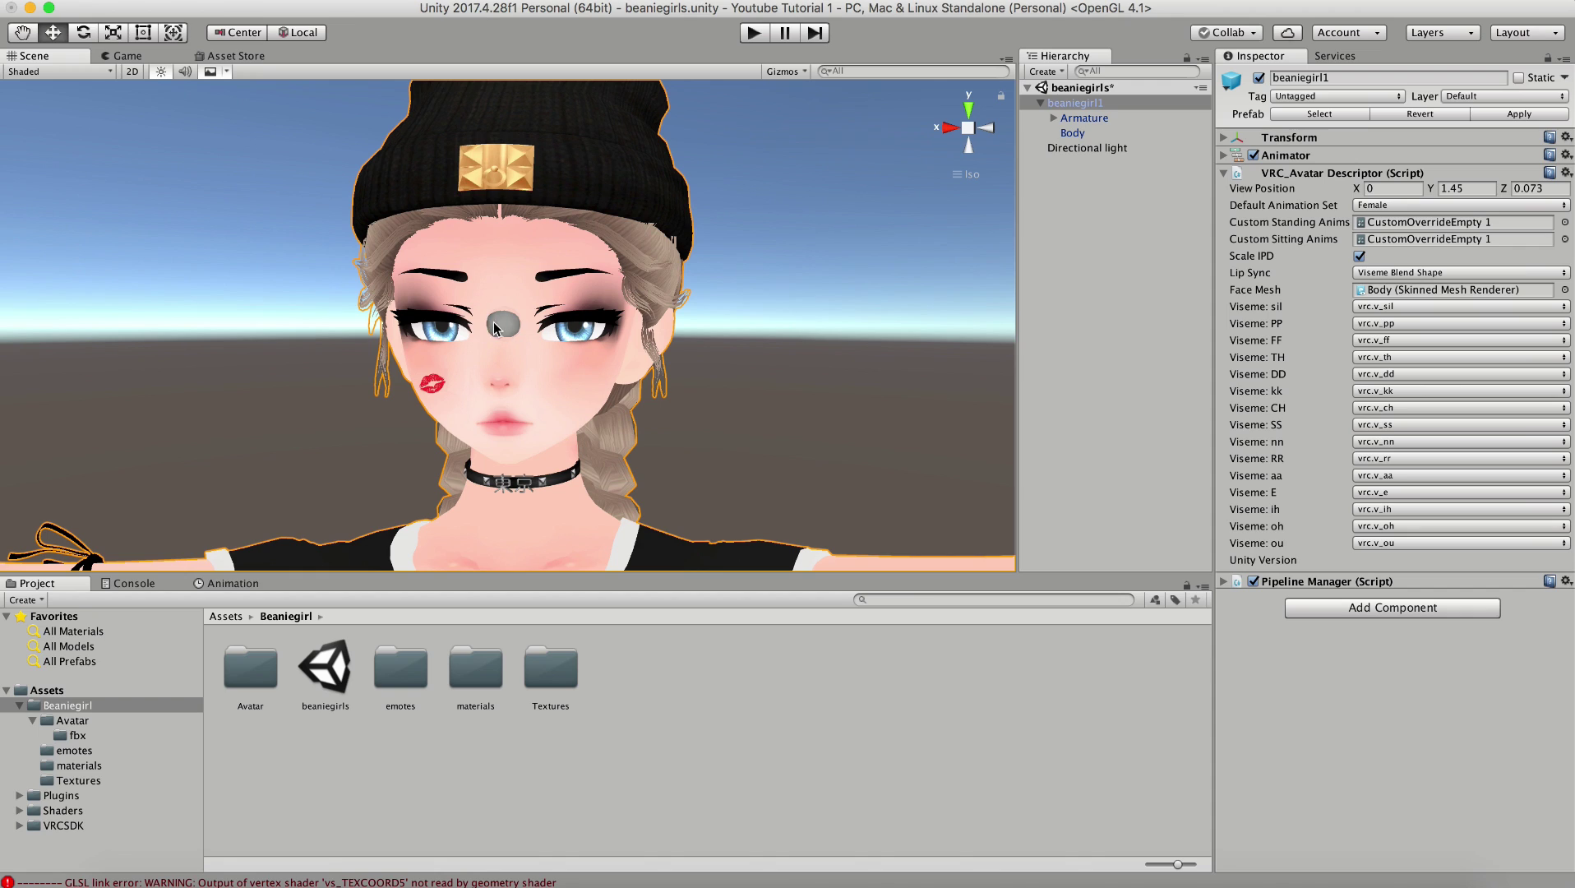
pyautogui.scroll(-5, 510, 331)
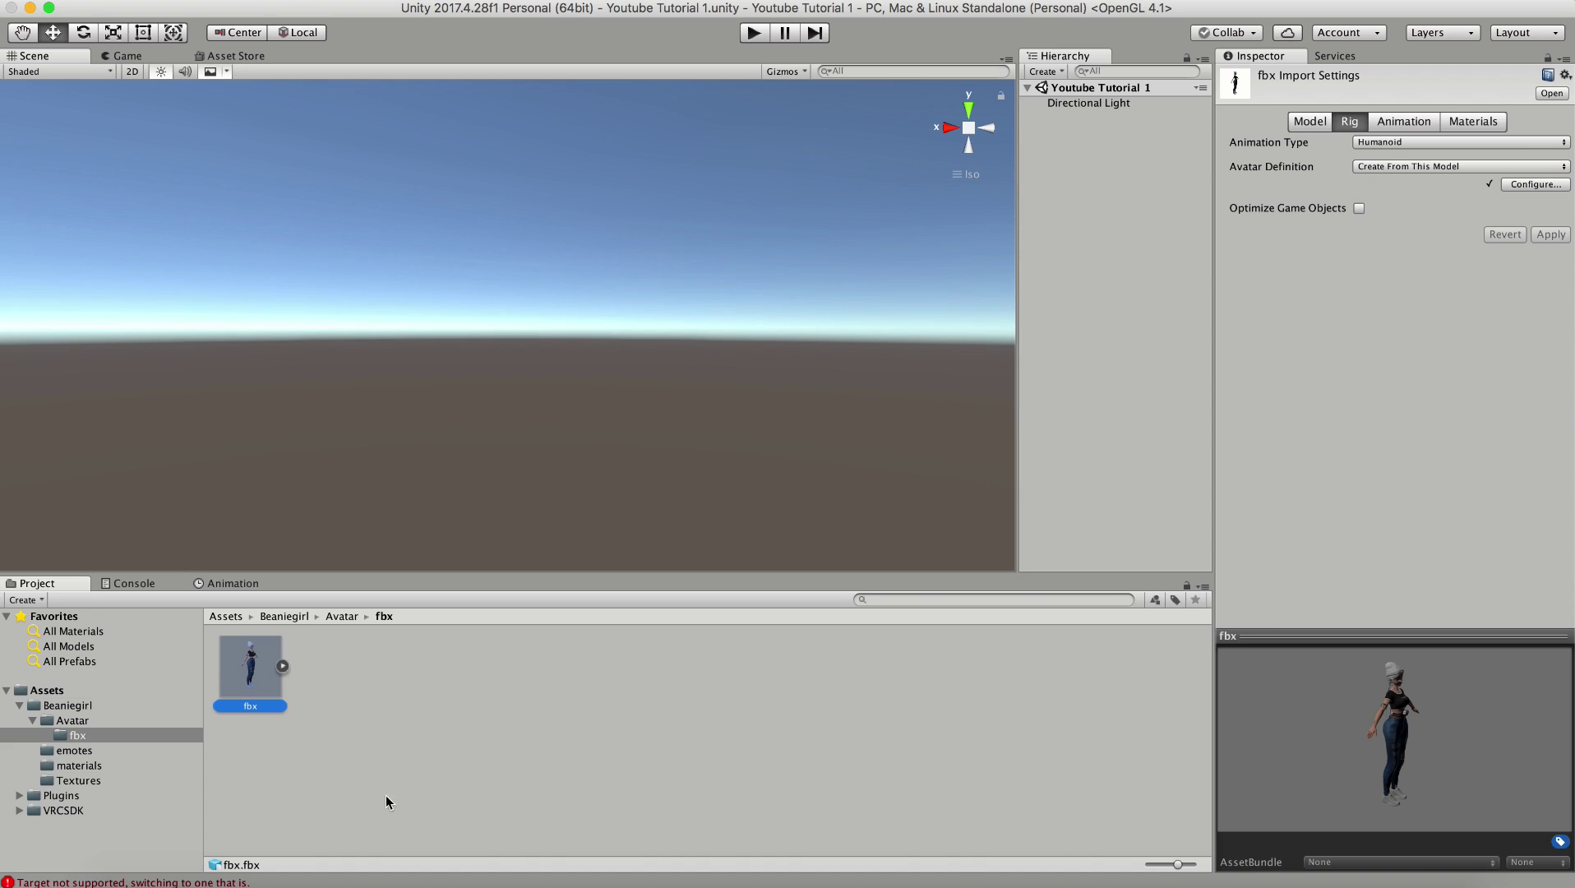
# Set the rig Animation Type of the fbx model to Humanoid.
pyautogui.click(1349, 123)
pyautogui.click(1437, 143)
pyautogui.click(1429, 151)
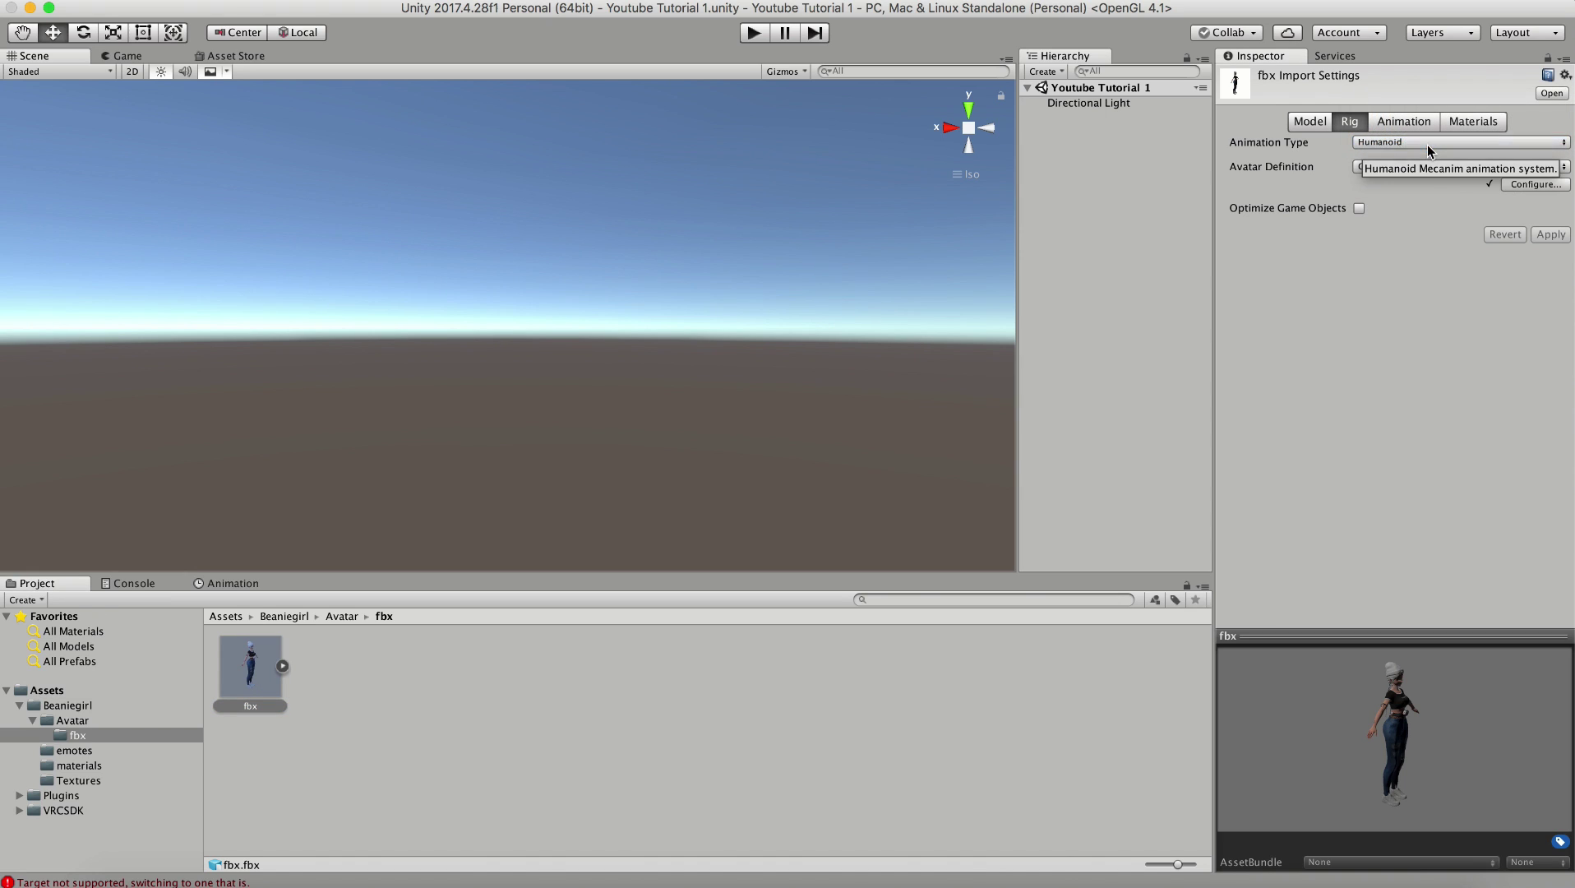
# Examine the Body and Head bone mappings in the fbx model's avatar configuration.
pyautogui.click(1536, 186)
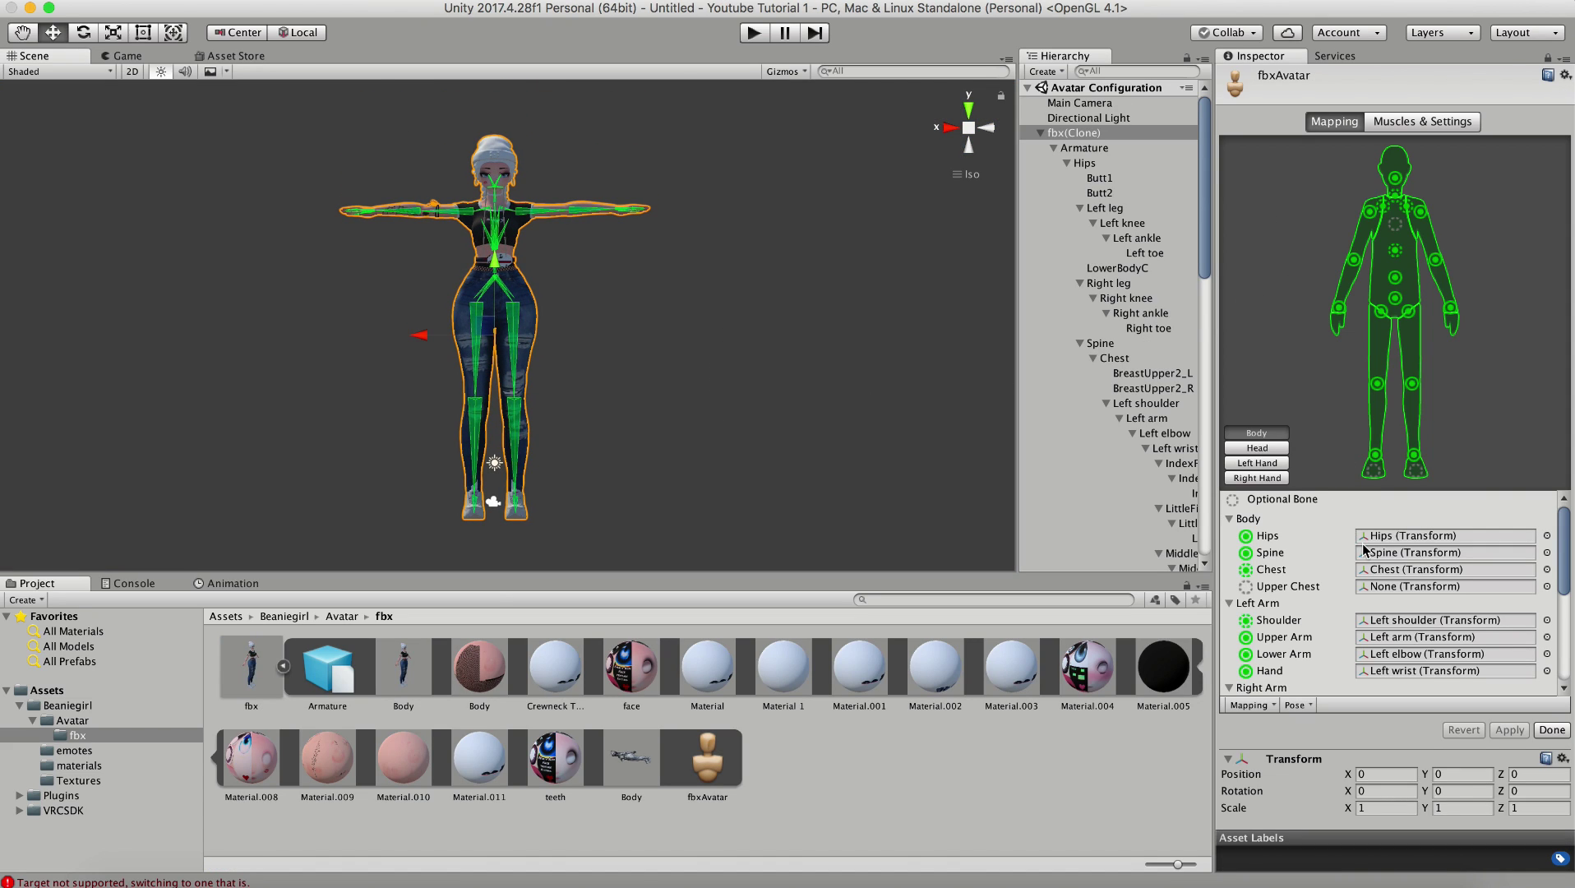
pyautogui.scroll(-5, 1365, 551)
pyautogui.scroll(-2, 1365, 551)
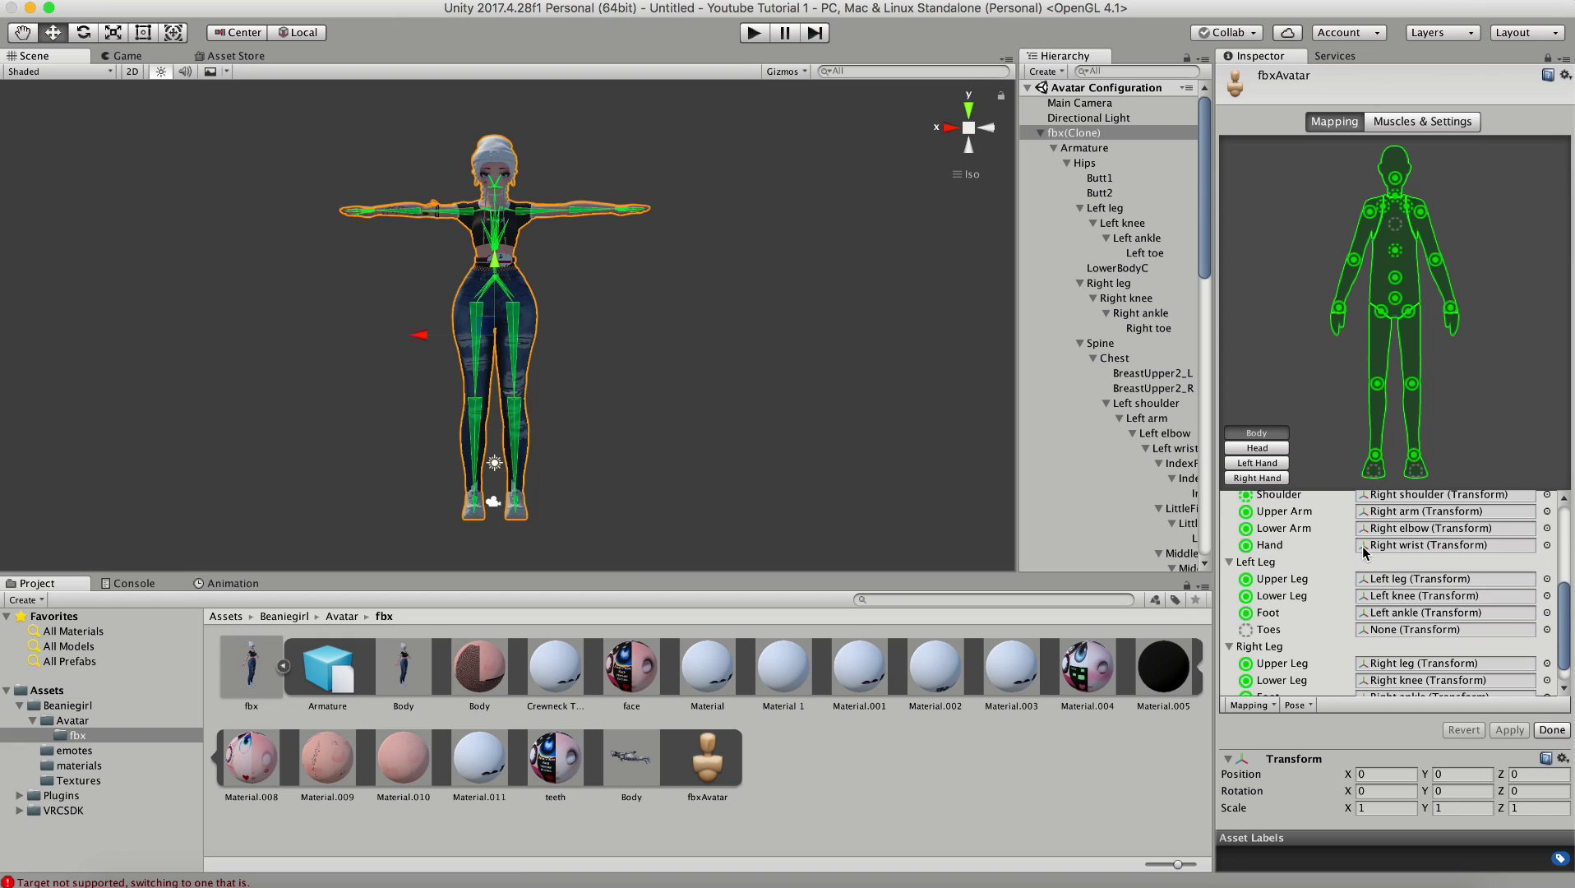
pyautogui.click(1258, 448)
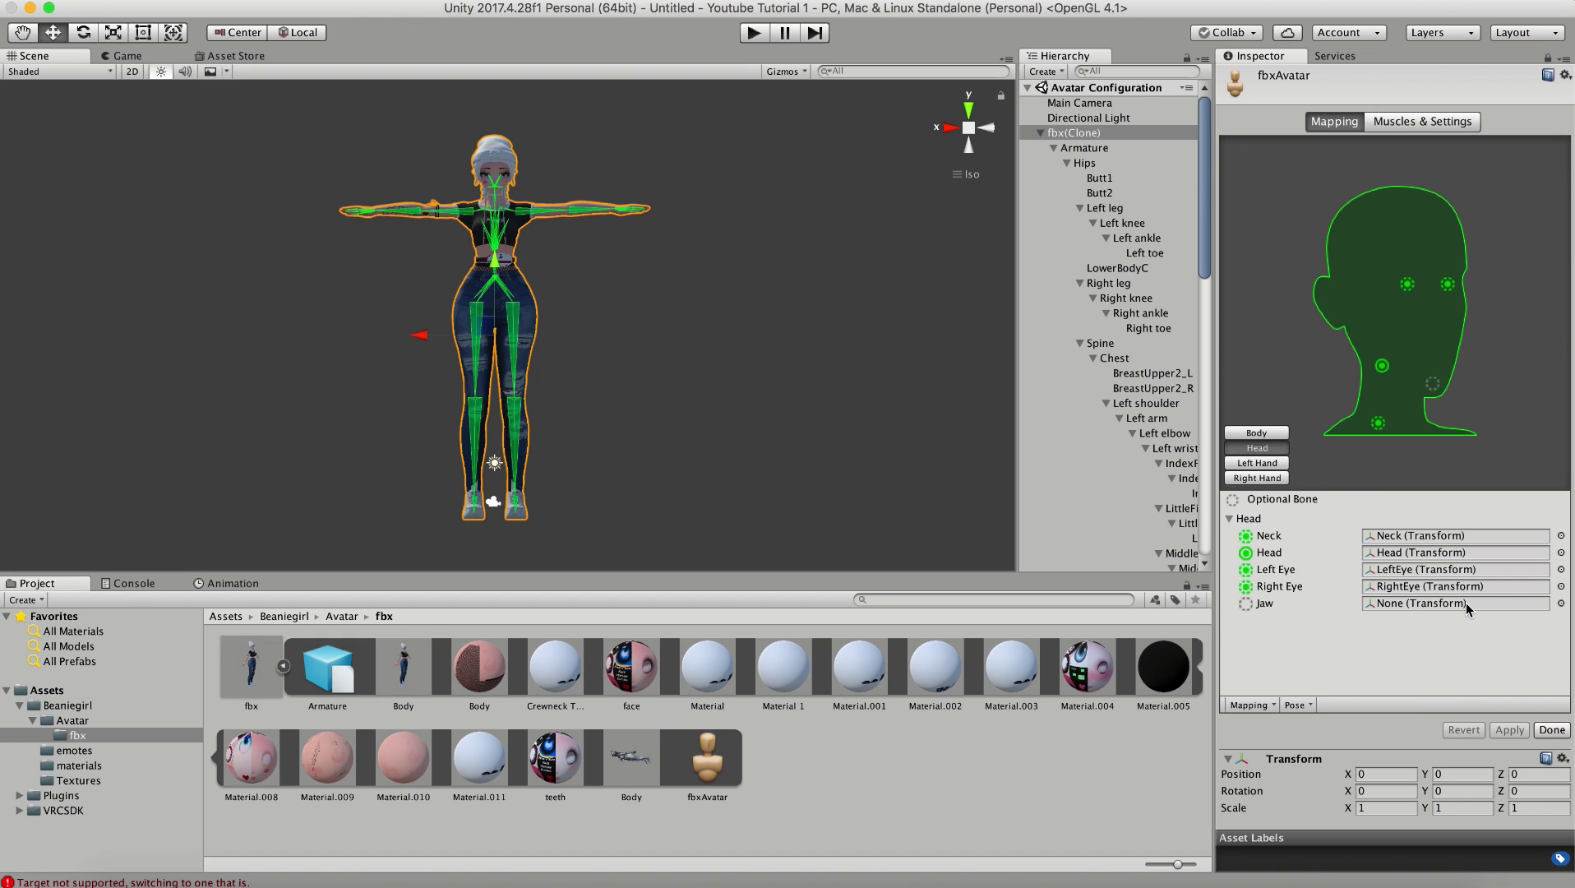
pyautogui.click(1257, 434)
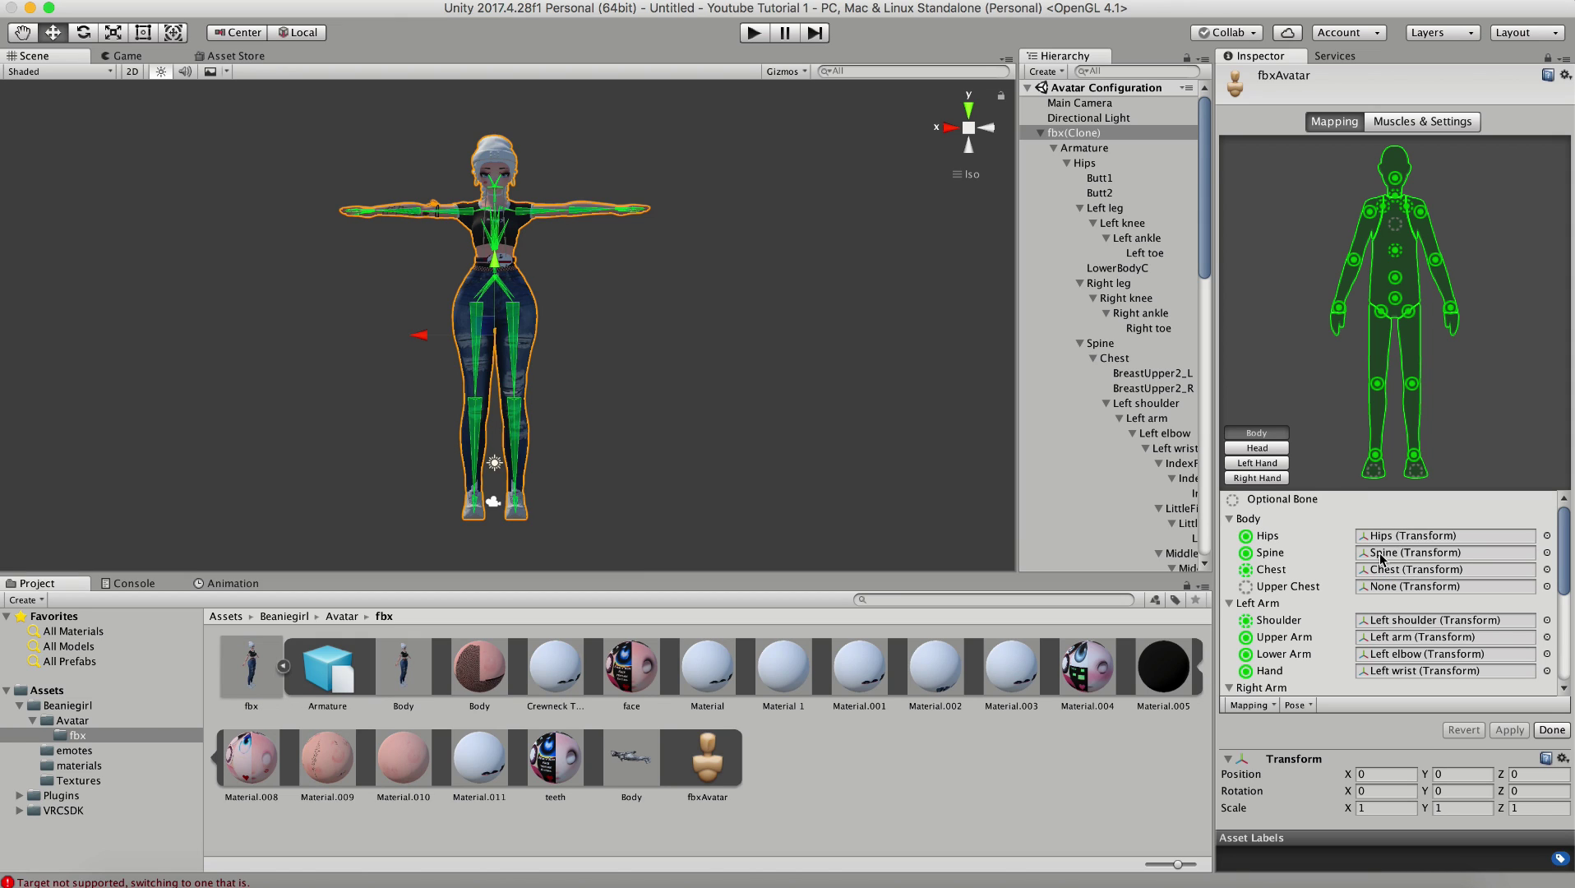
pyautogui.scroll(-5, 1362, 610)
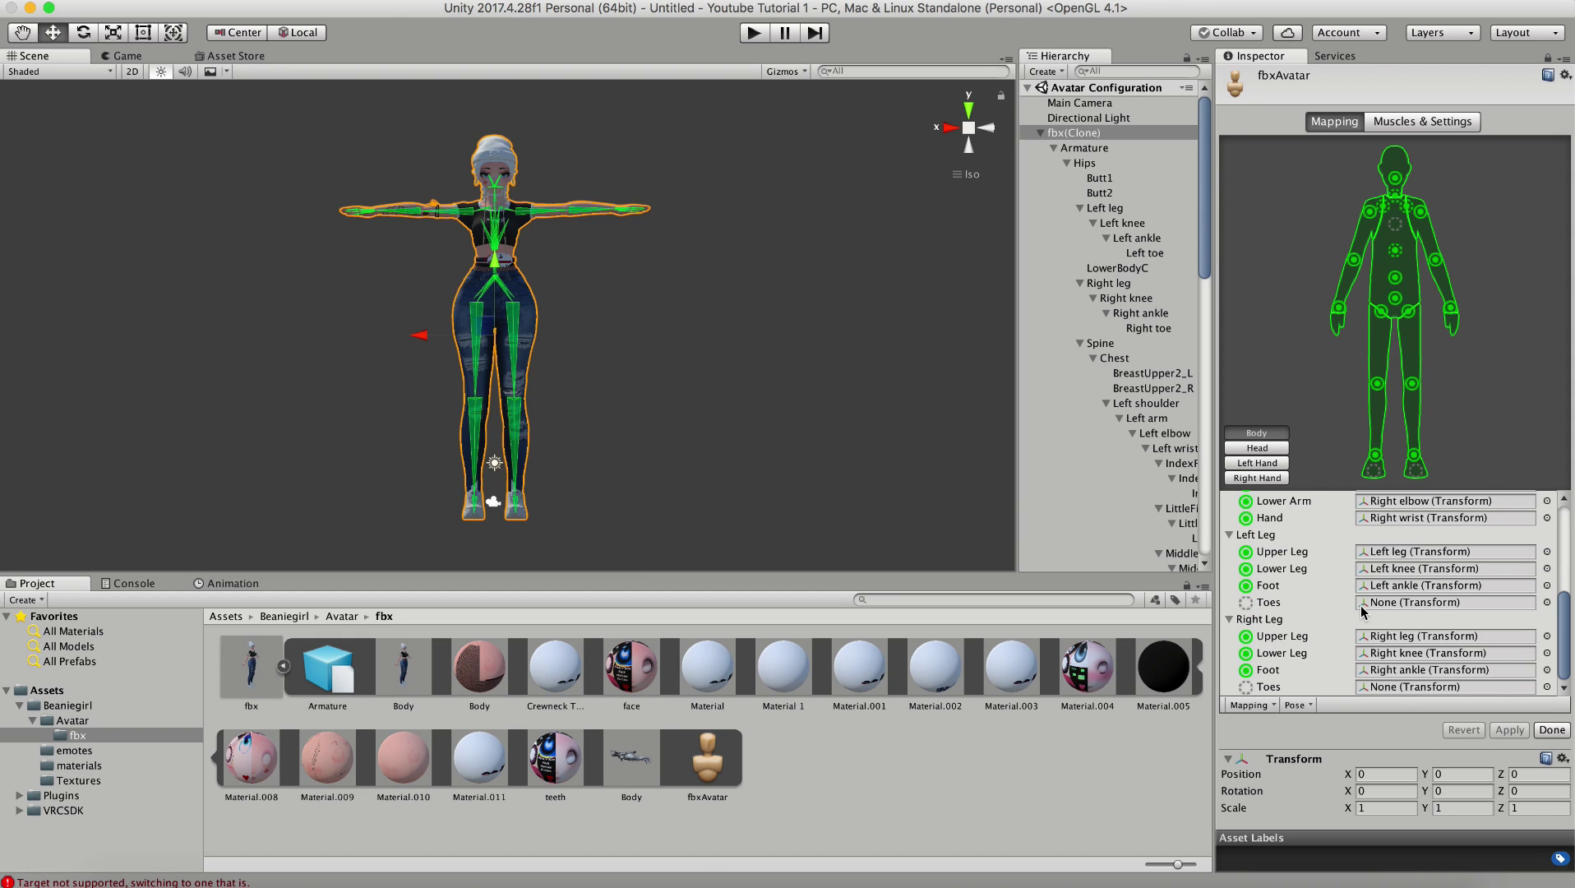
pyautogui.scroll(5, 1378, 653)
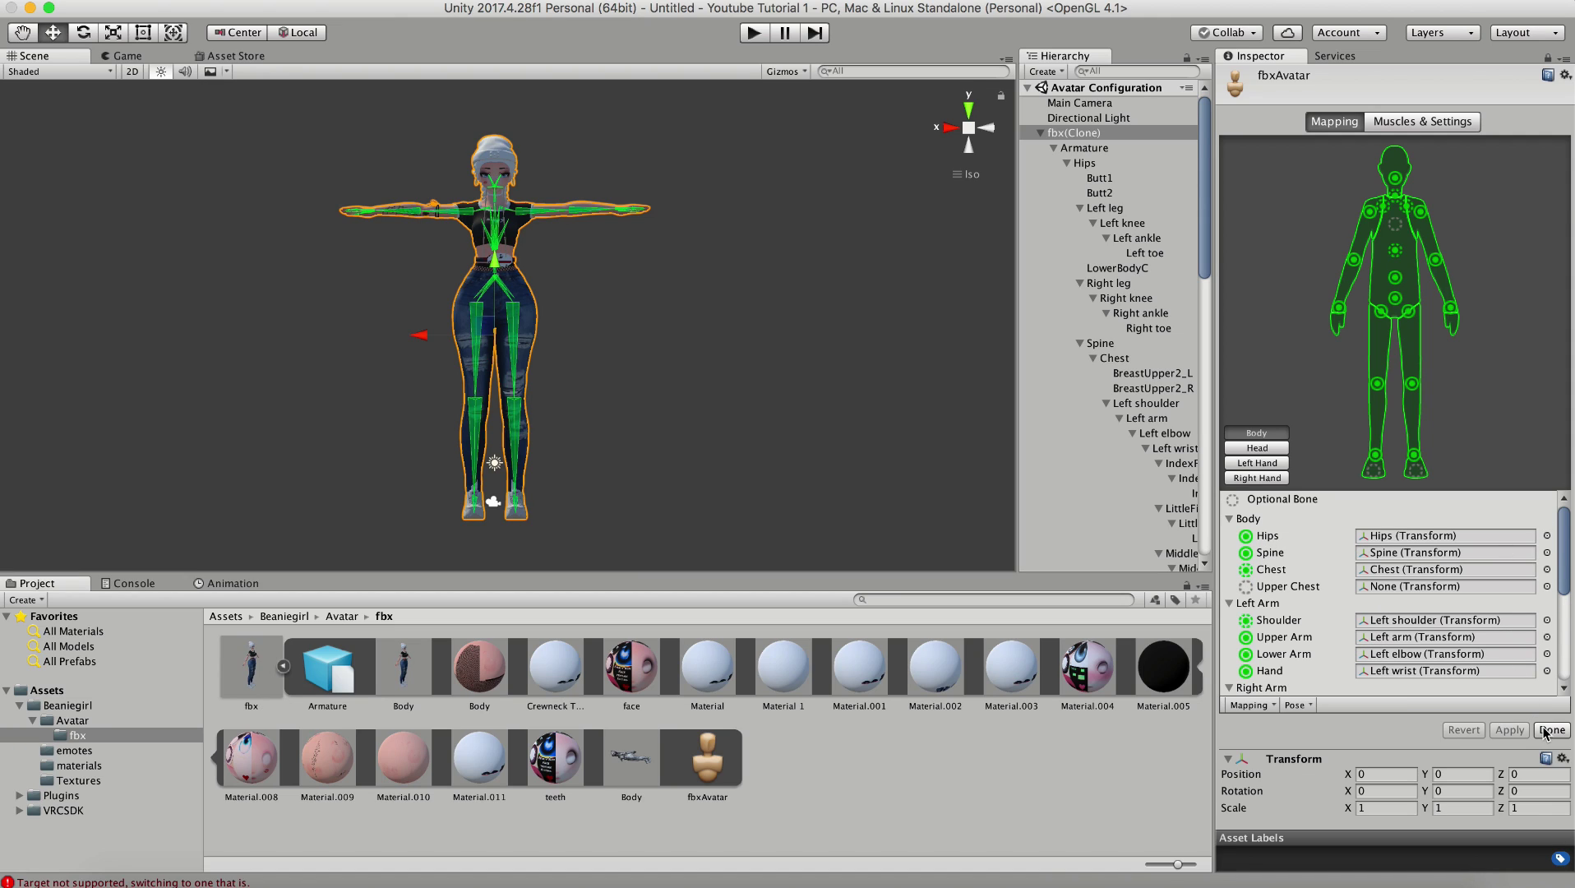
# Preview the fbx avatar's muscle movement with the Left Right muscle group, and close the avatar configuration.
pyautogui.click(1421, 123)
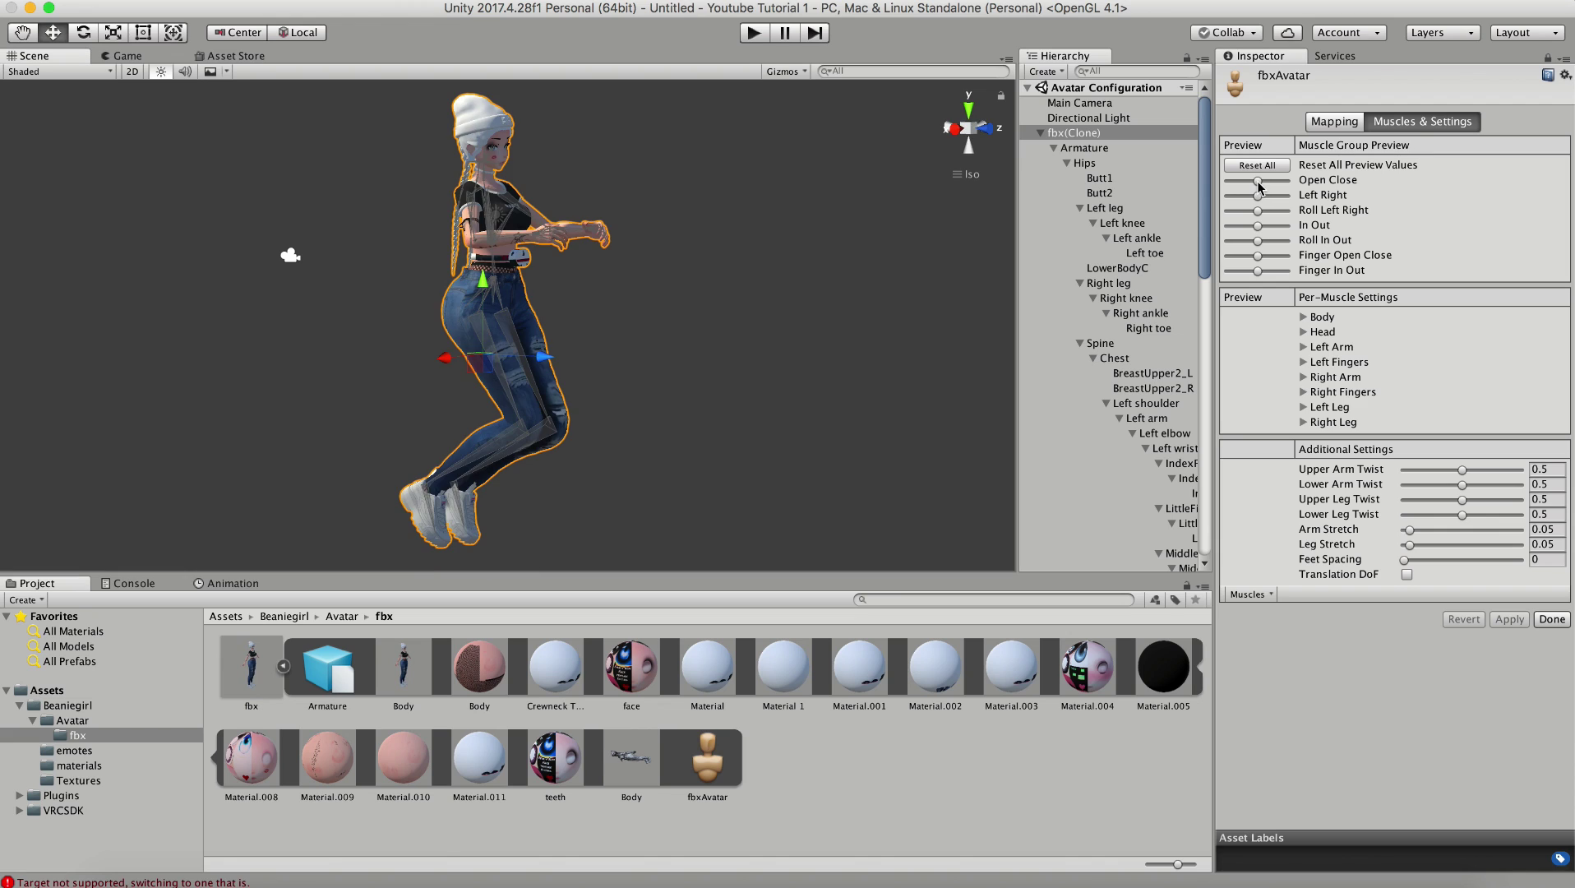
pyautogui.moveTo(1259, 183)
pyautogui.mouseDown()
pyautogui.moveTo(1288, 184)
pyautogui.moveTo(1238, 191)
pyautogui.moveTo(1253, 195)
pyautogui.mouseUp()
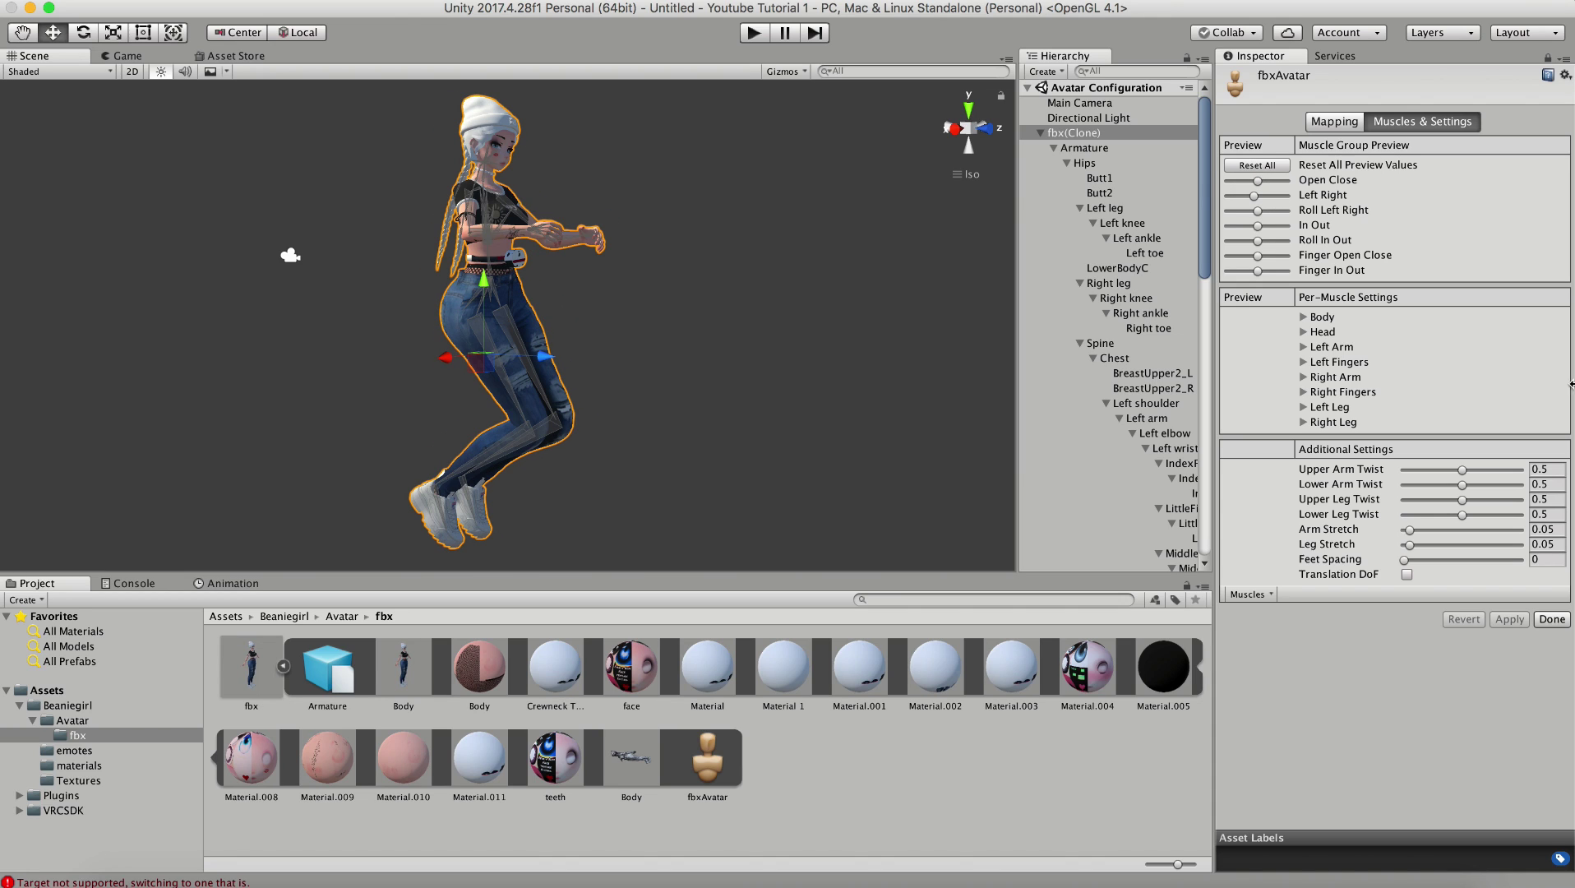
pyautogui.click(1551, 620)
# Collapse beaniegirl1's VRC_Avatar Descriptor component and bring the whole avatar into view.
pyautogui.click(1224, 174)
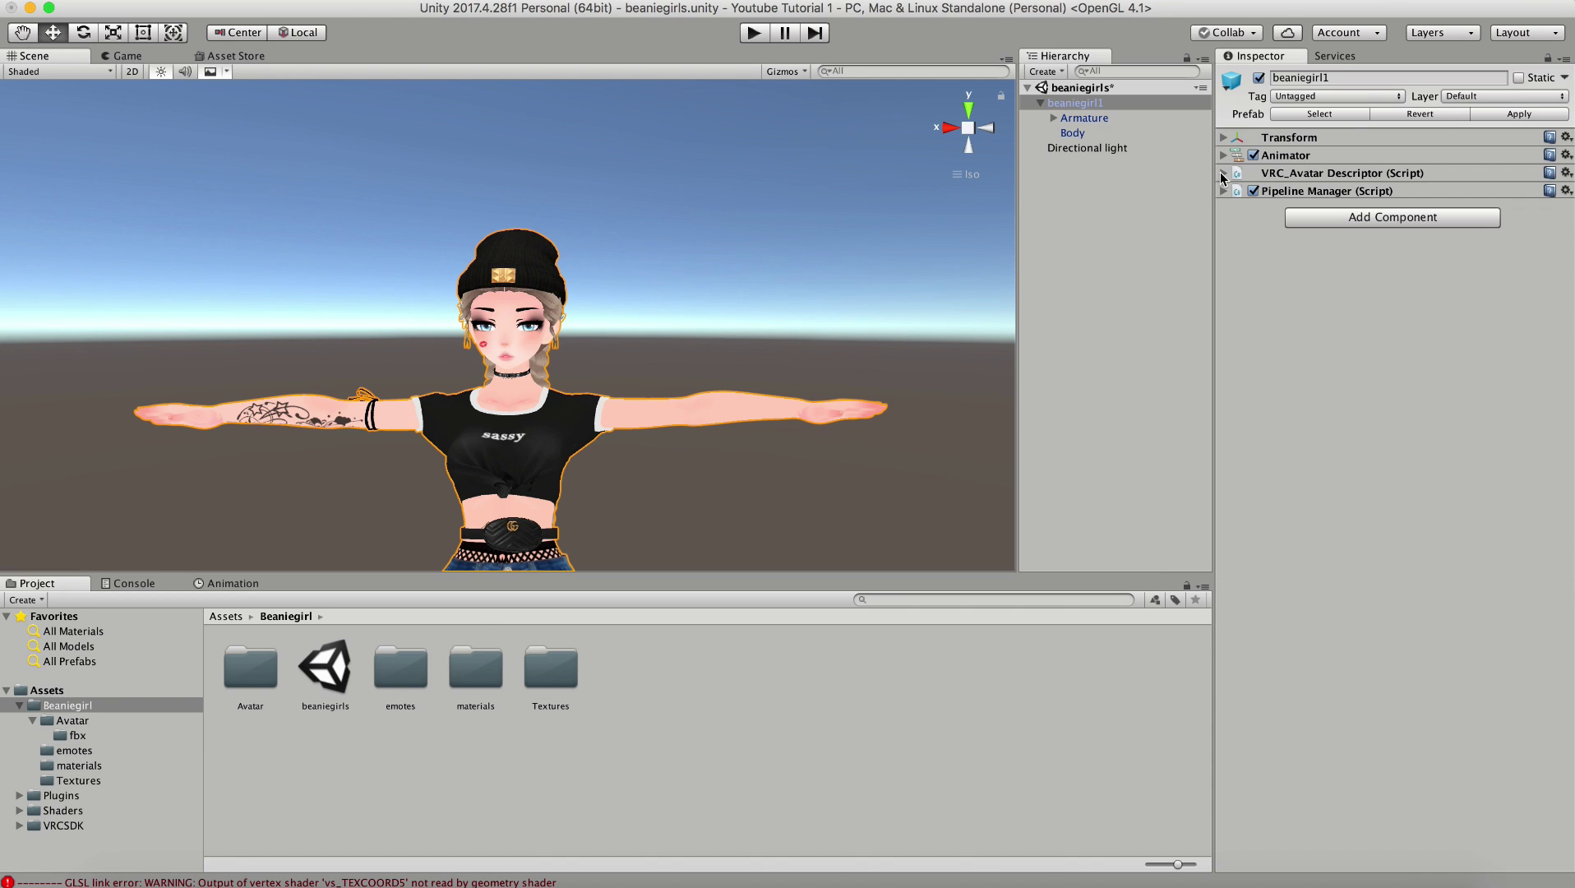
pyautogui.click(1224, 173)
pyautogui.click(1224, 173)
pyautogui.scroll(-6, 514, 285)
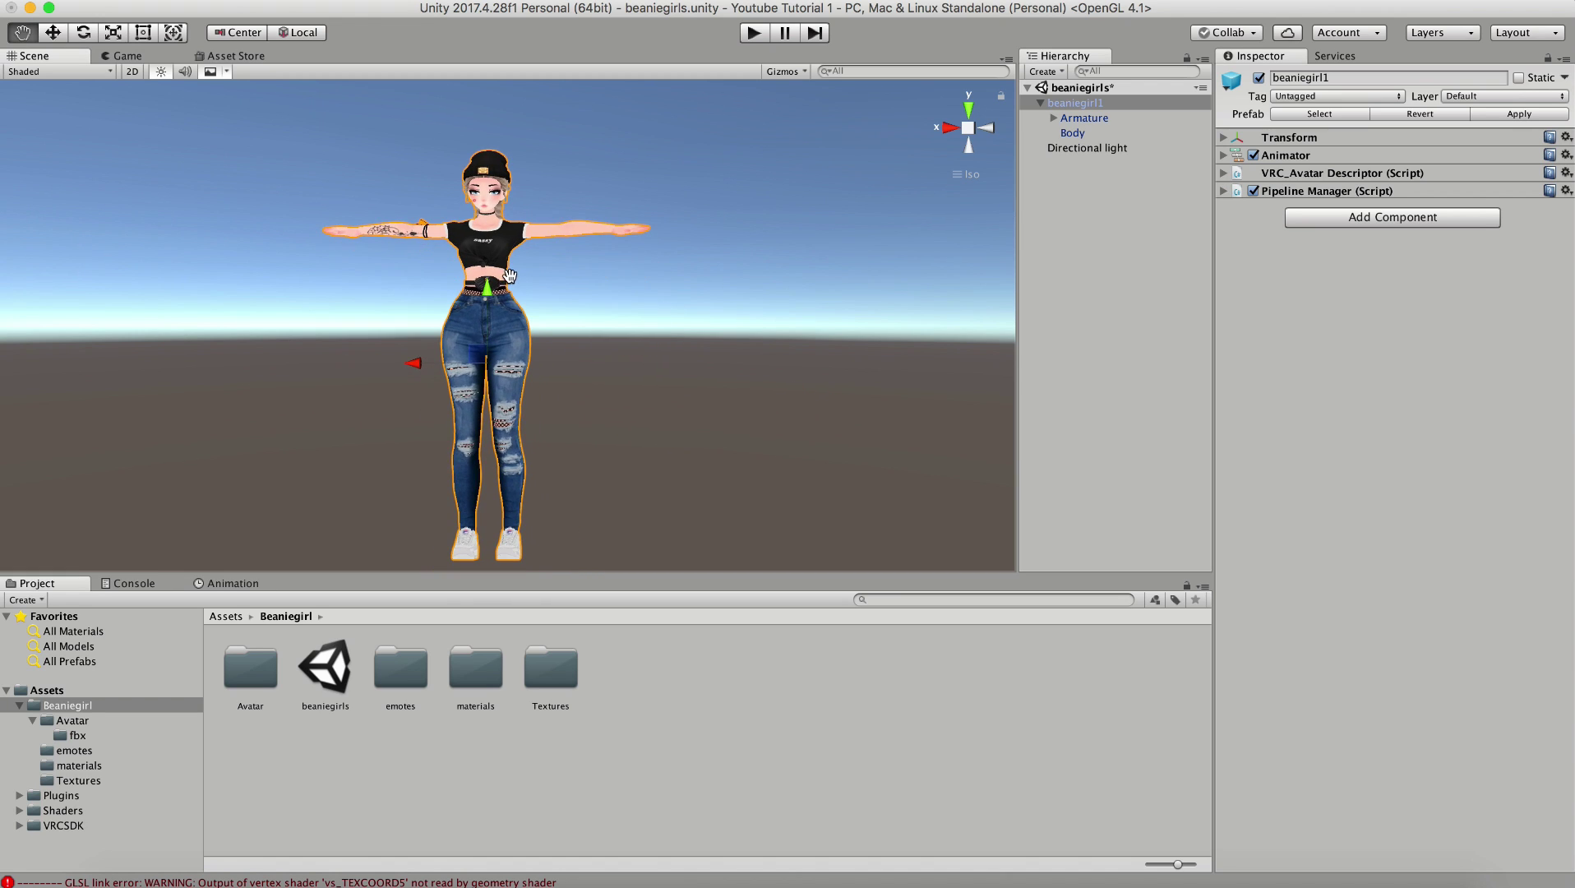
pyautogui.keyDown('alt'); pyautogui.moveTo(509, 275); pyautogui.dragTo(119, 2); pyautogui.keyUp('alt')
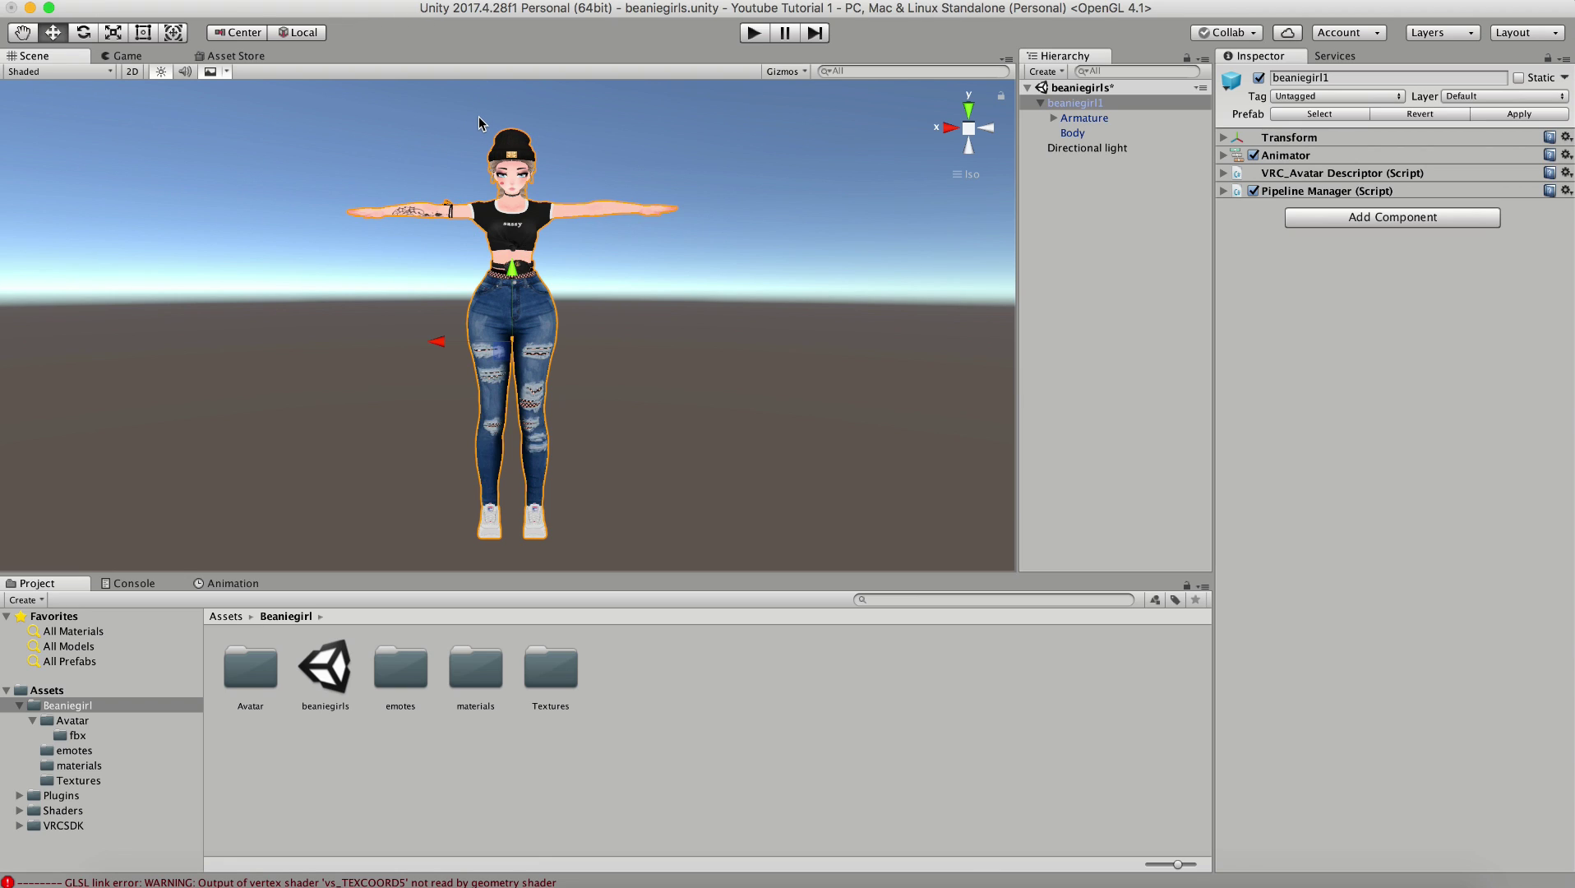
# Check the target platform in the Build Settings and close them.
pyautogui.click(123, 0)
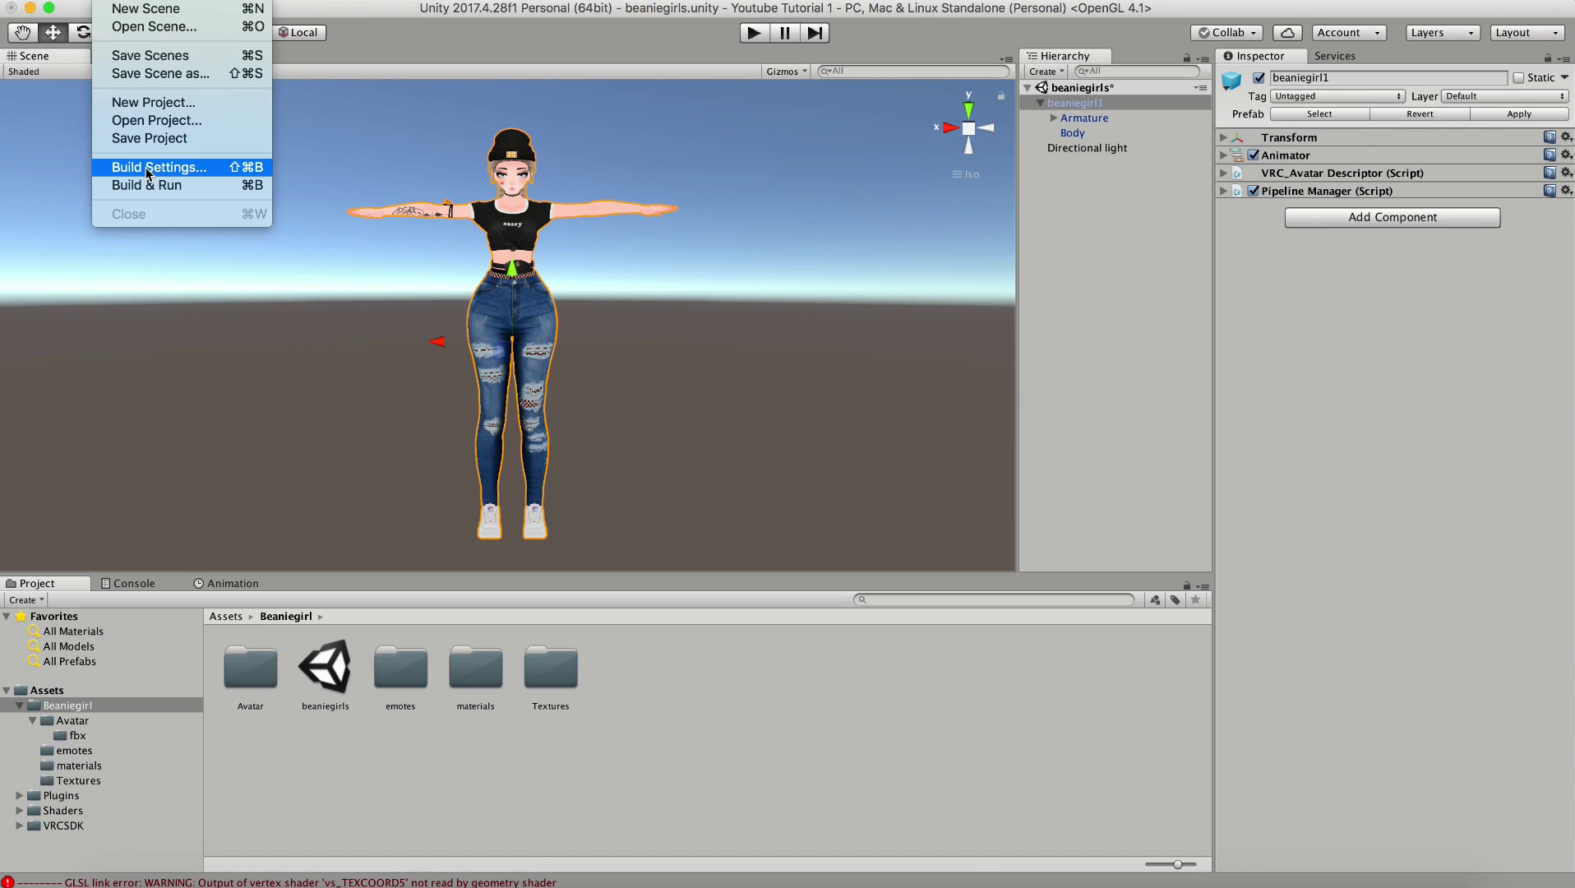
pyautogui.click(148, 169)
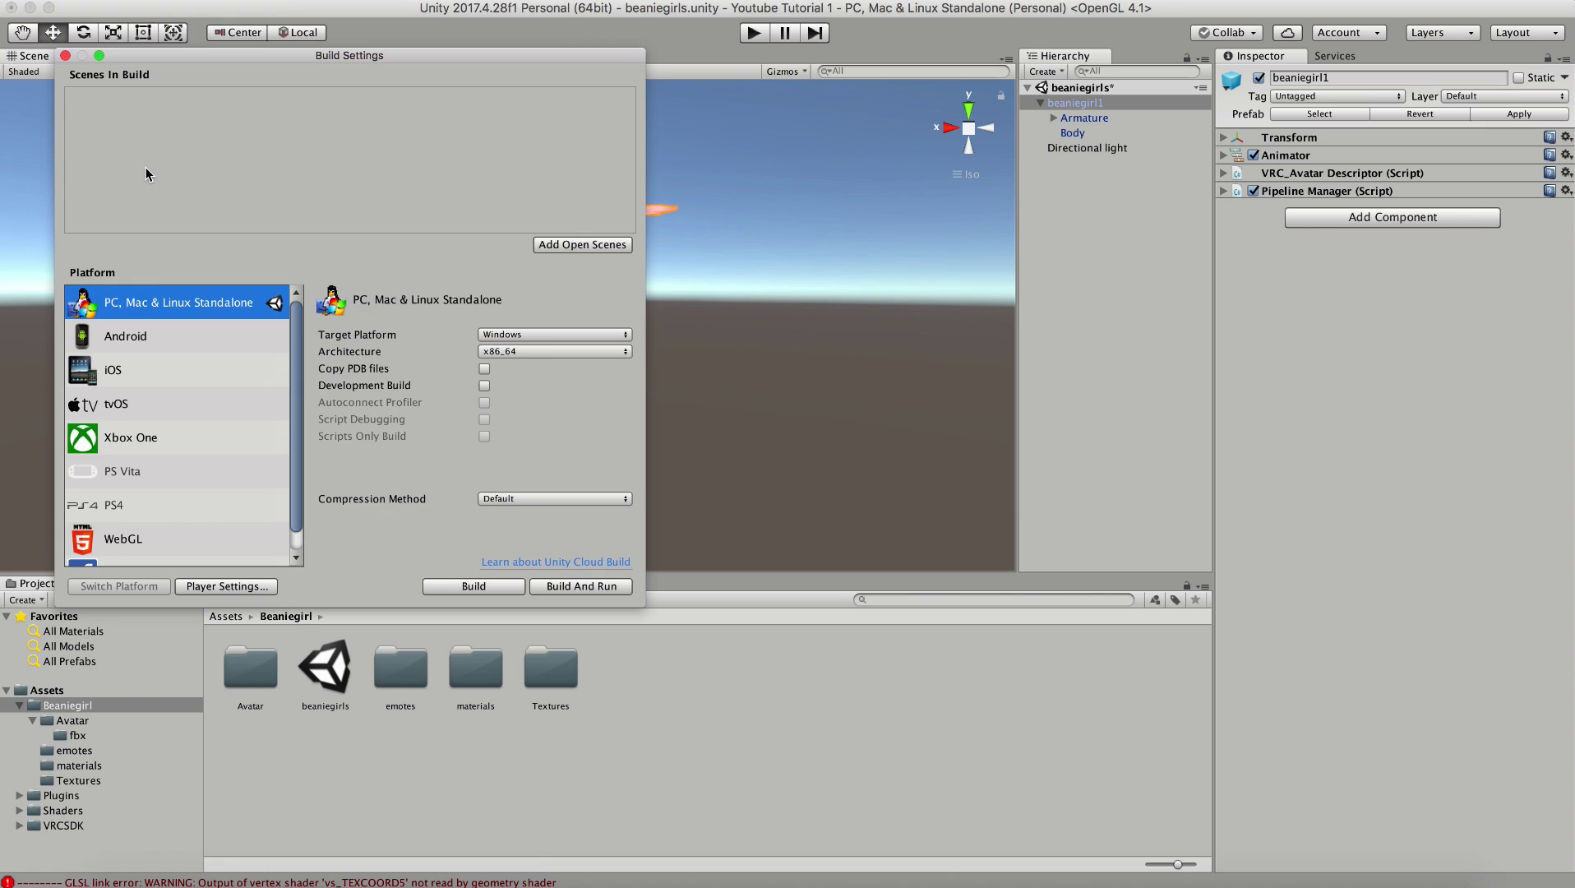
pyautogui.click(65, 55)
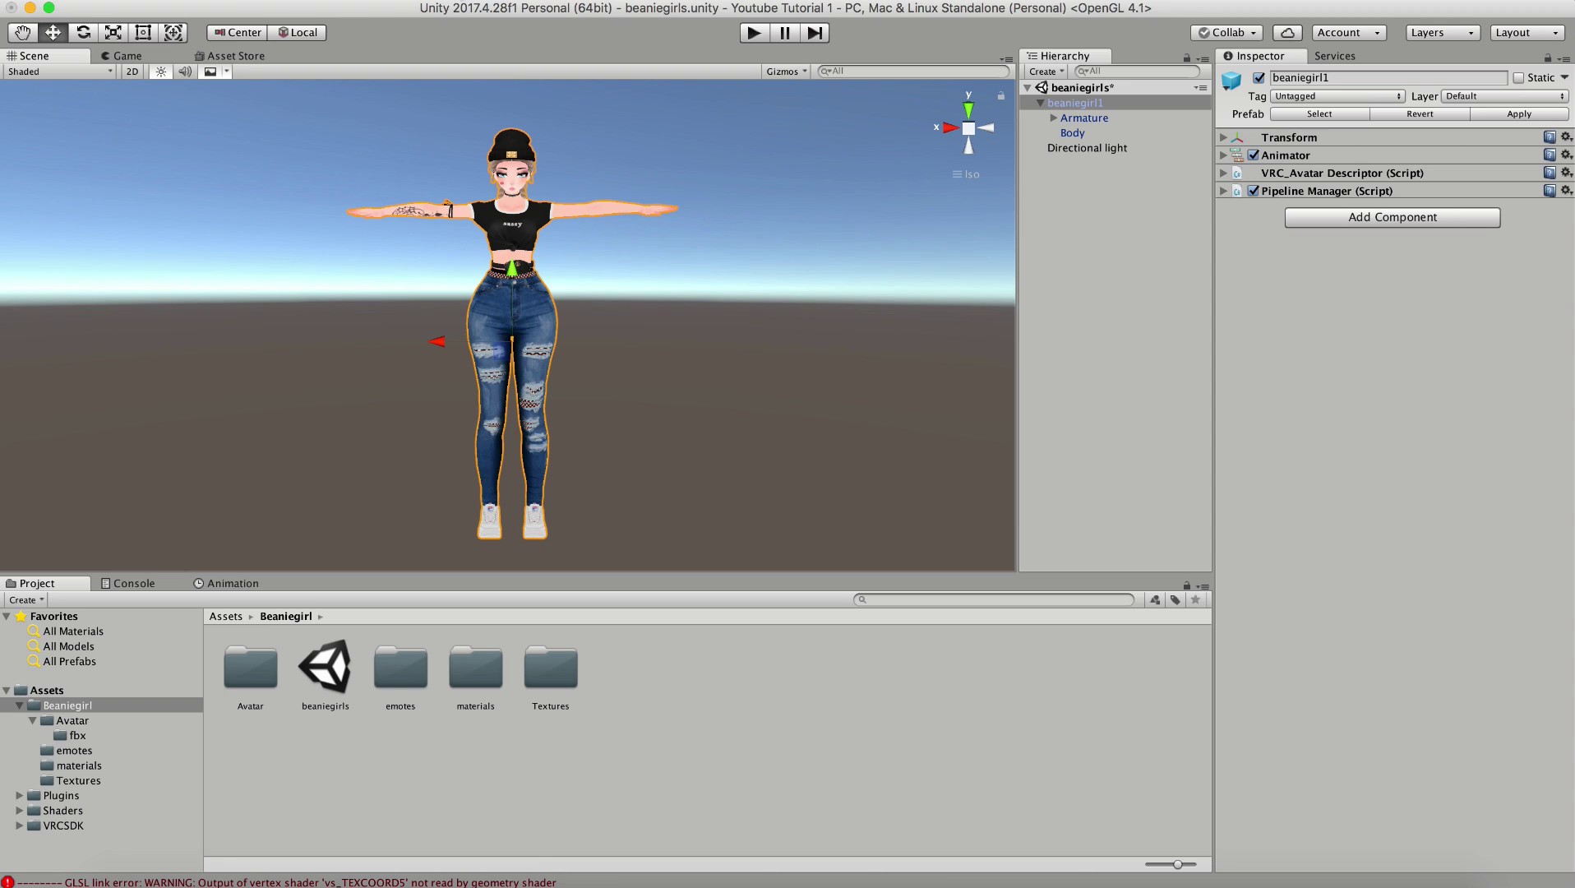
# Open the VRChat SDK control panel.
pyautogui.click(454, 3)
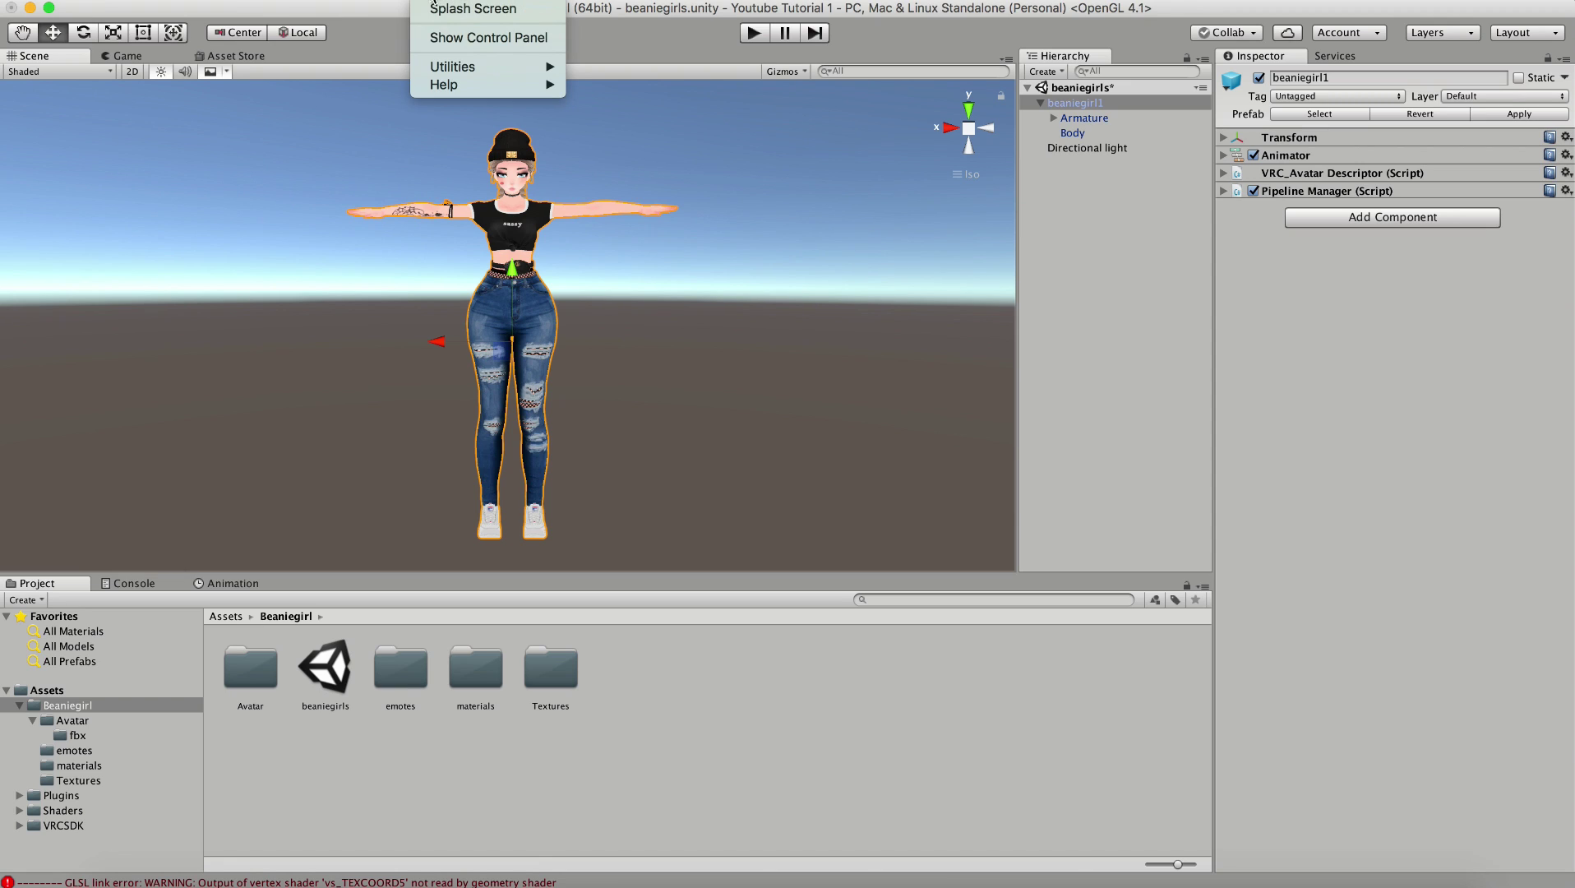
pyautogui.click(449, 40)
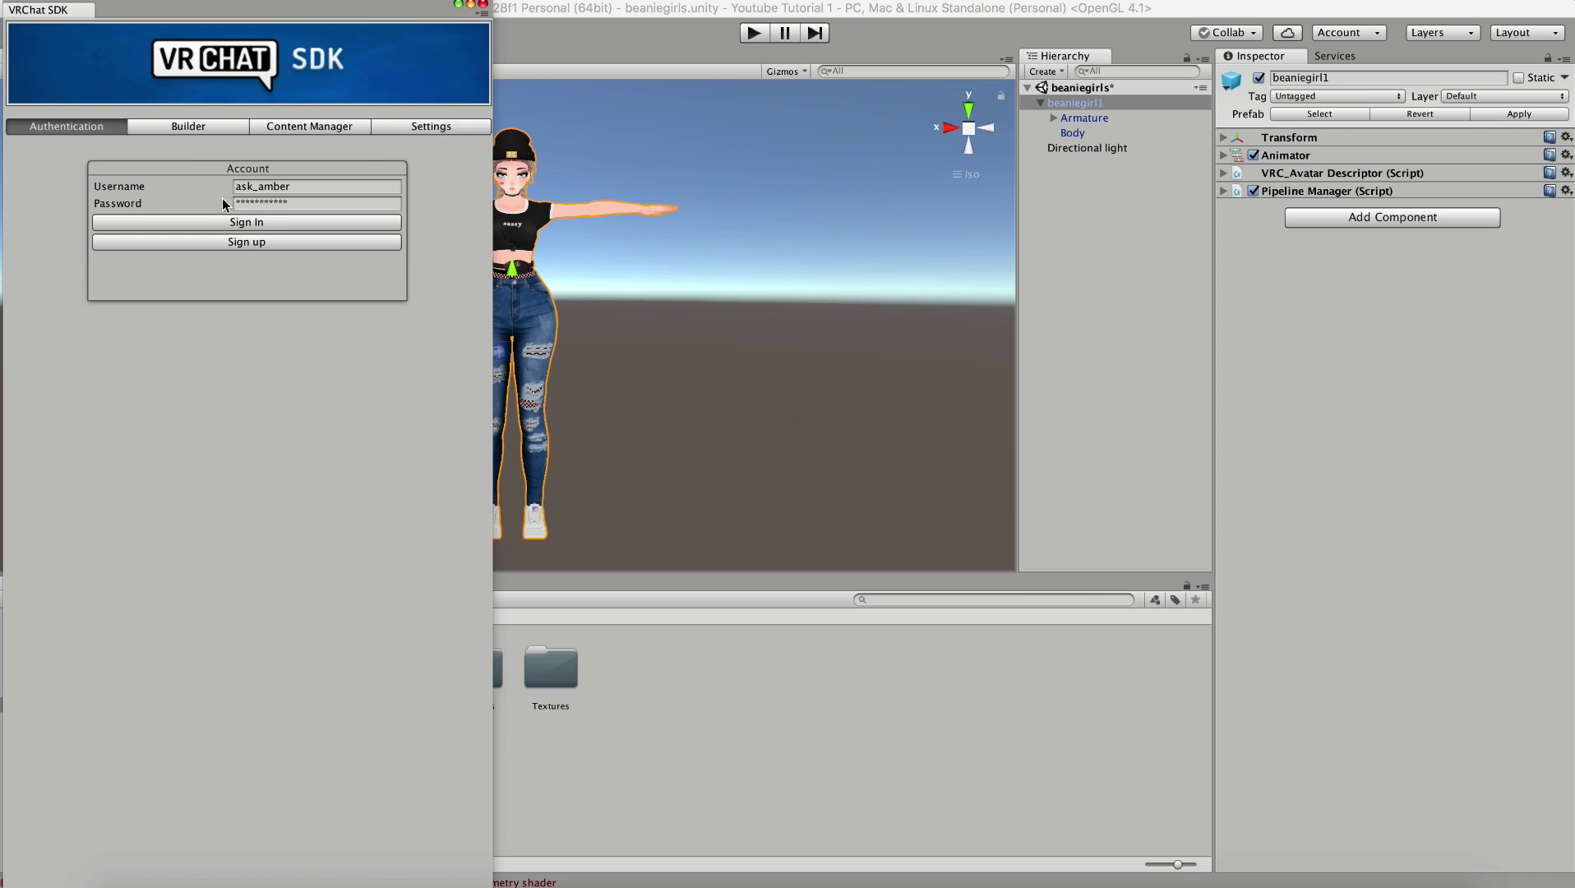
# Sign in to the VRChat account, build and publish beaniegirl1 from the SDK builder, and close the SDK control panel.
pyautogui.click(256, 223)
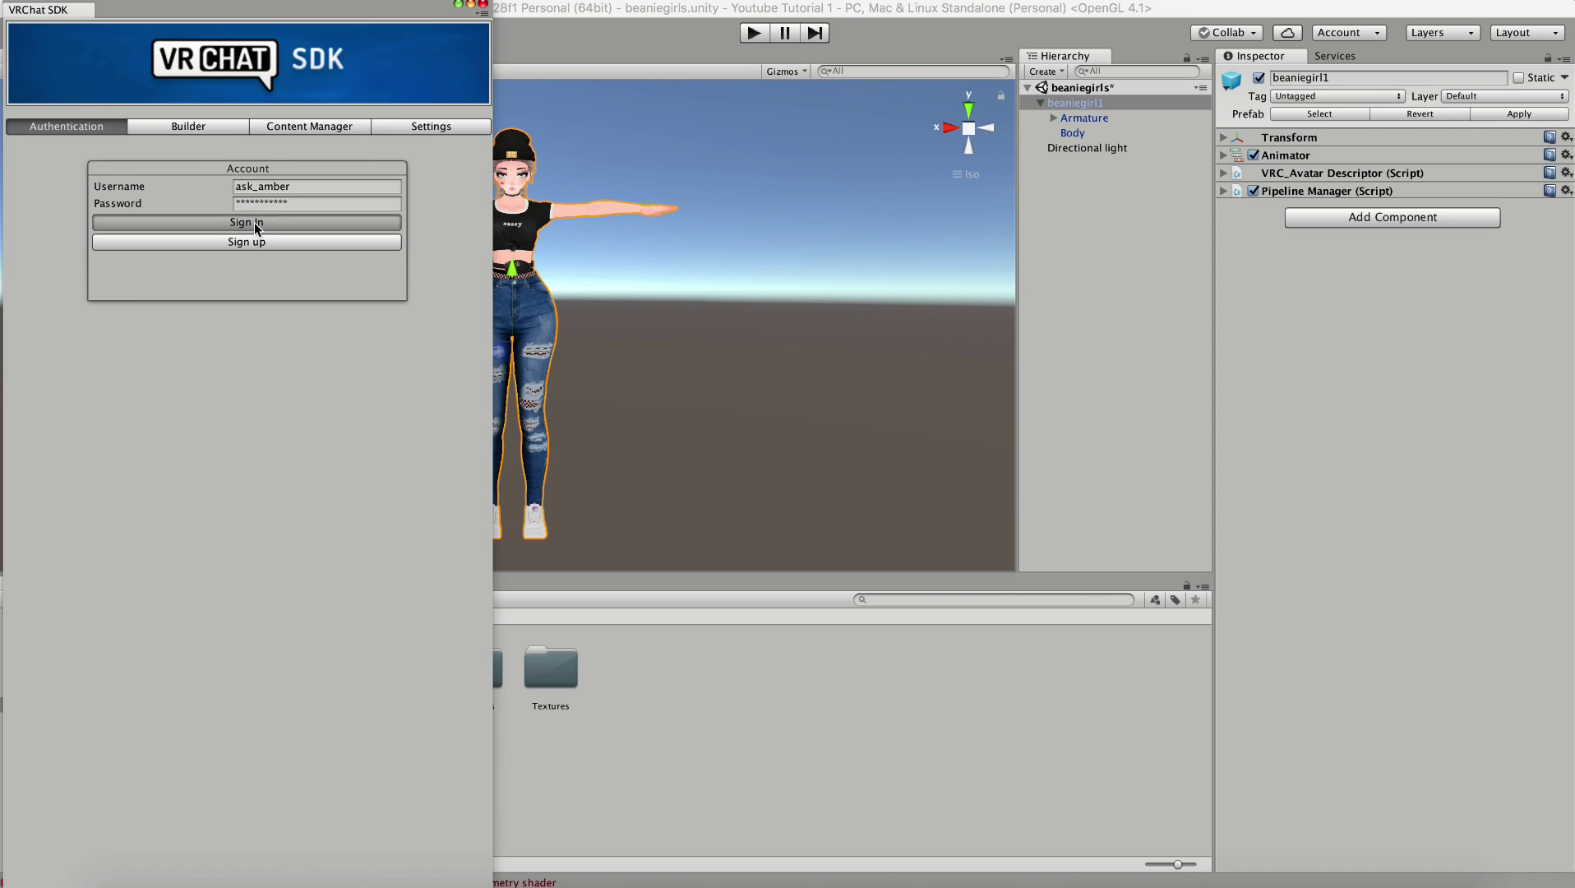
pyautogui.click(196, 127)
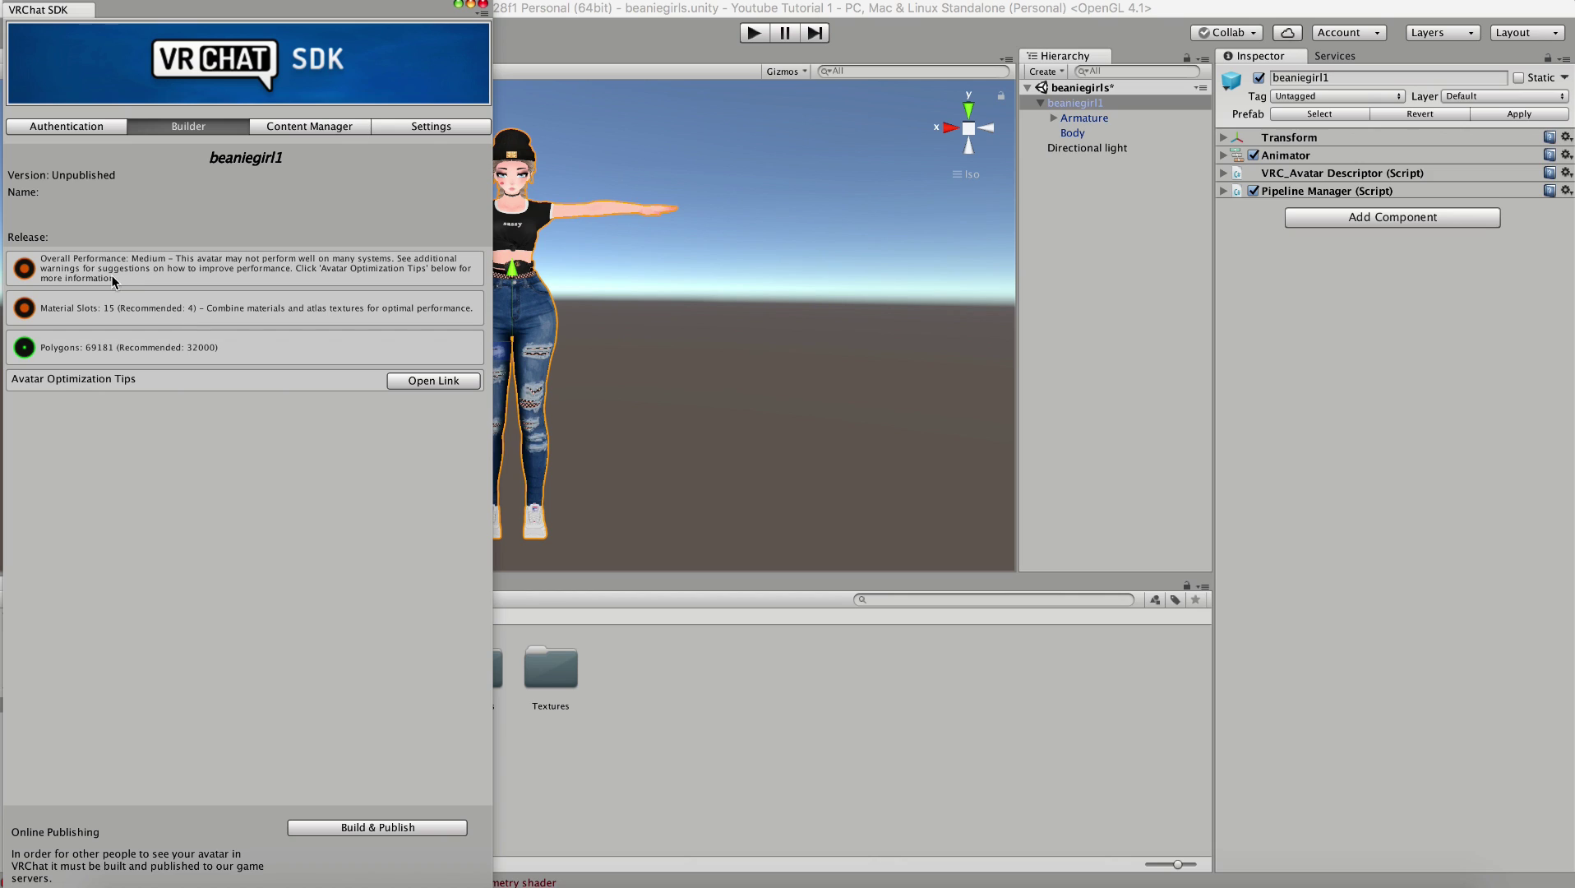
pyautogui.click(372, 828)
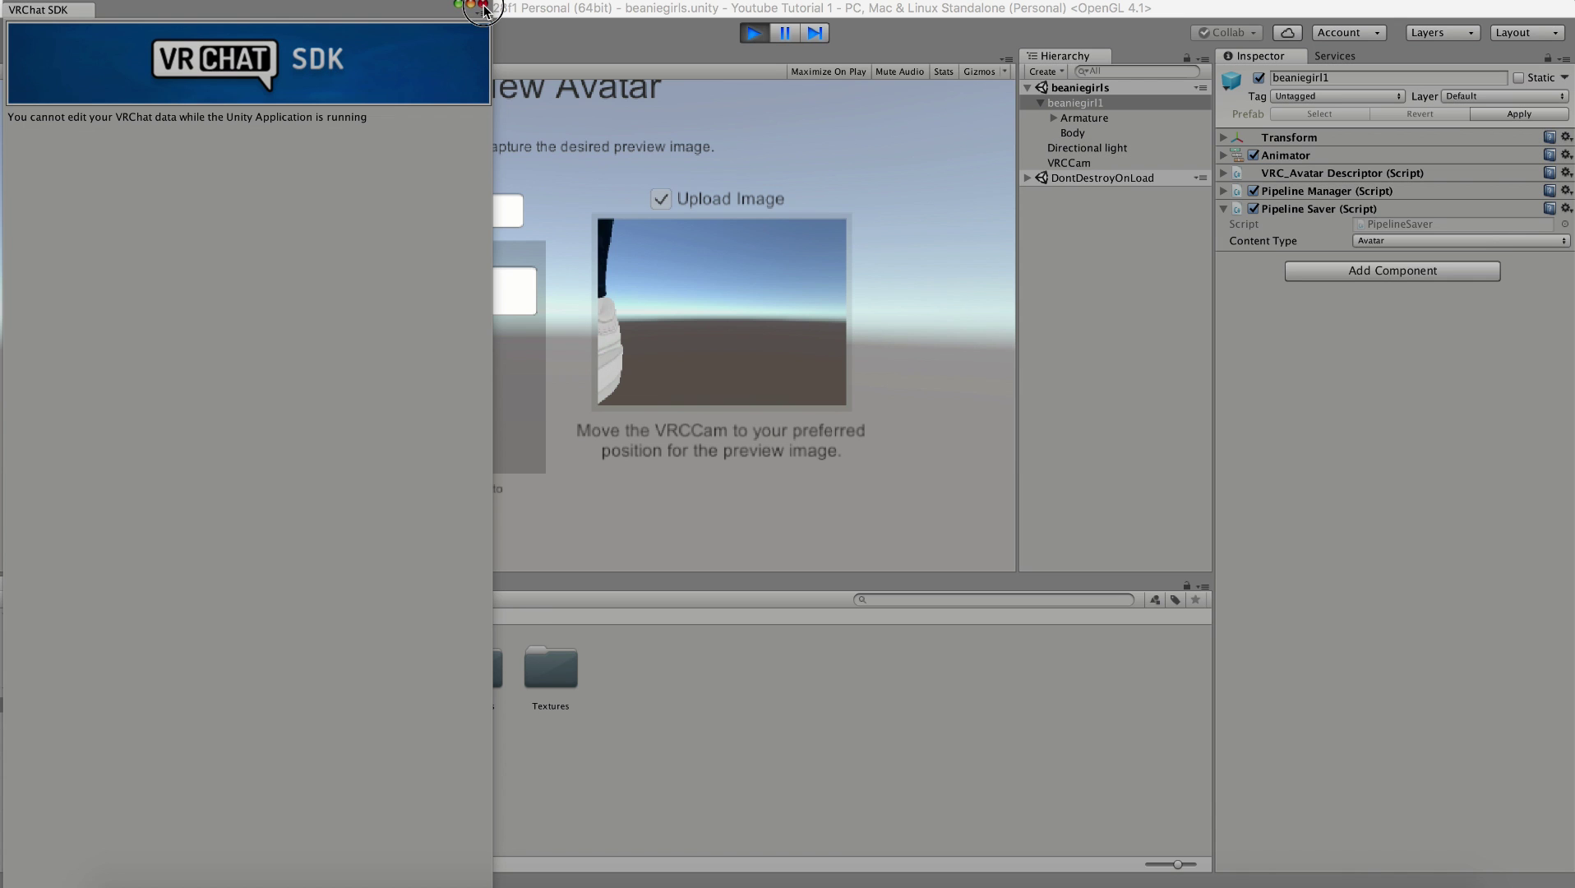
pyautogui.click(485, 12)
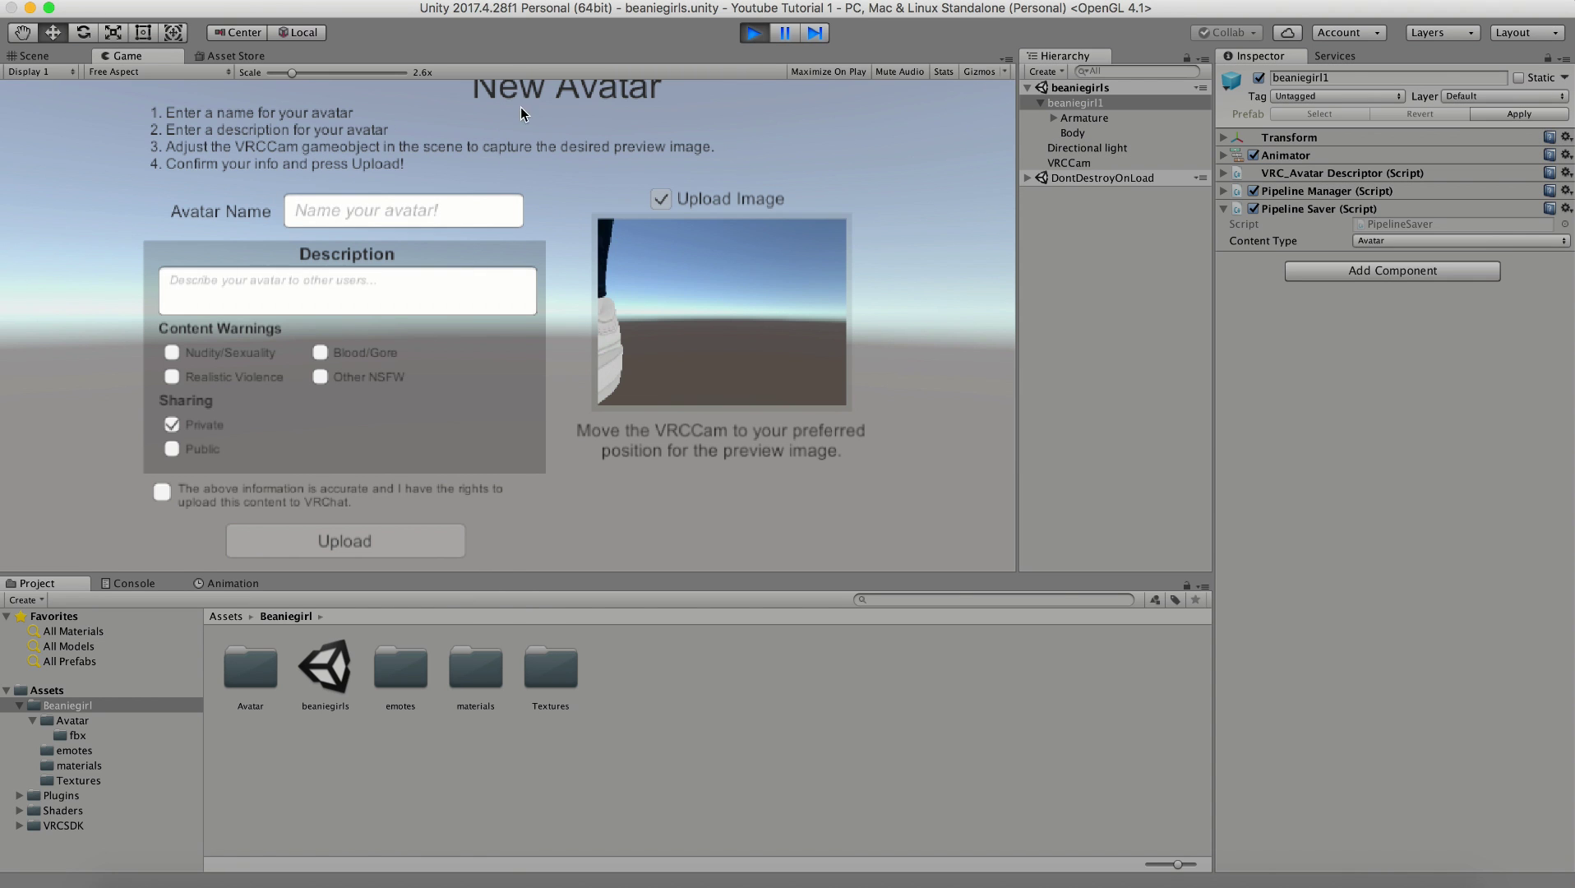
# Name the new avatar "Beanie Girl" and confirm the accuracy of the information and the rights to upload the content.
pyautogui.scroll(-2, 493, 305)
pyautogui.click(355, 237)
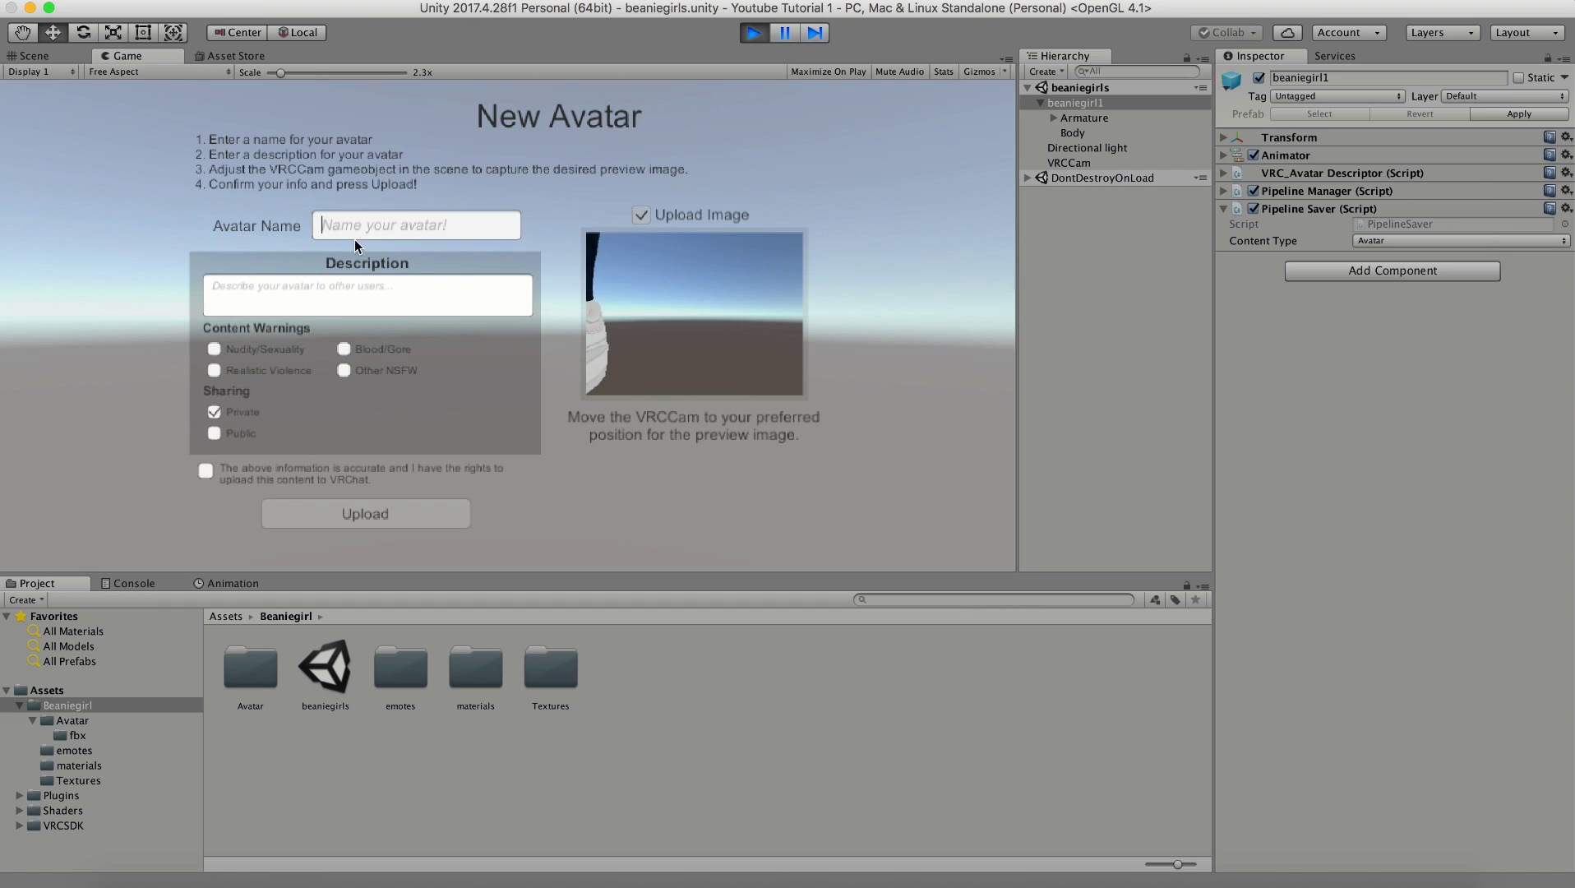
pyautogui.write('Beanie Girl')
pyautogui.click(205, 472)
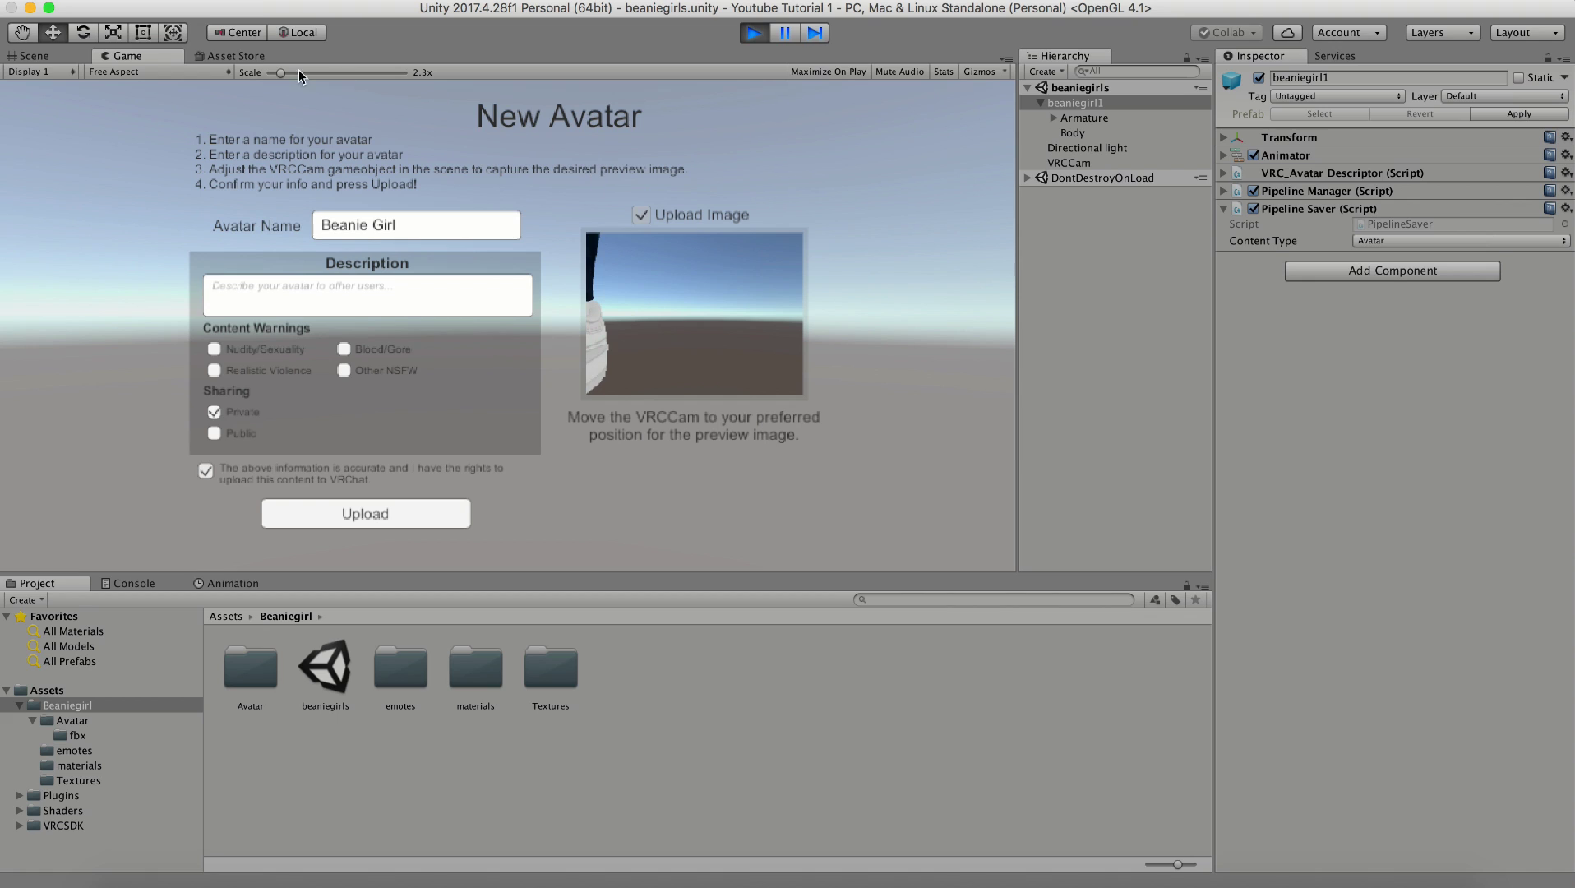
# Move the VRCCam back and up in the scene to frame the avatar's head and upper body, and check the preview image.
pyautogui.click(47, 56)
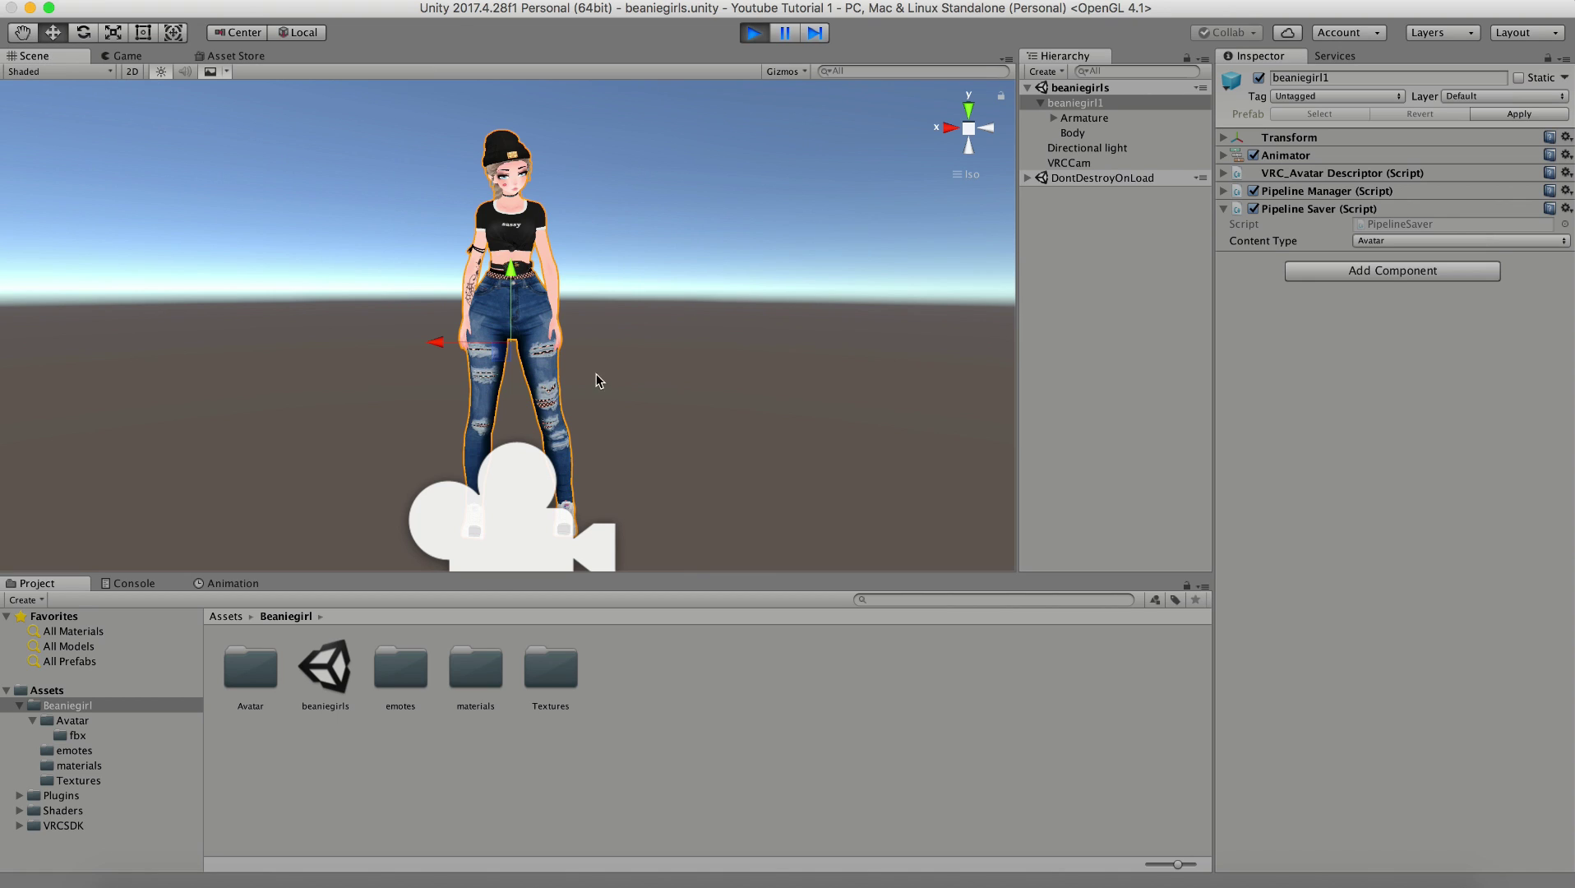
pyautogui.click(1073, 164)
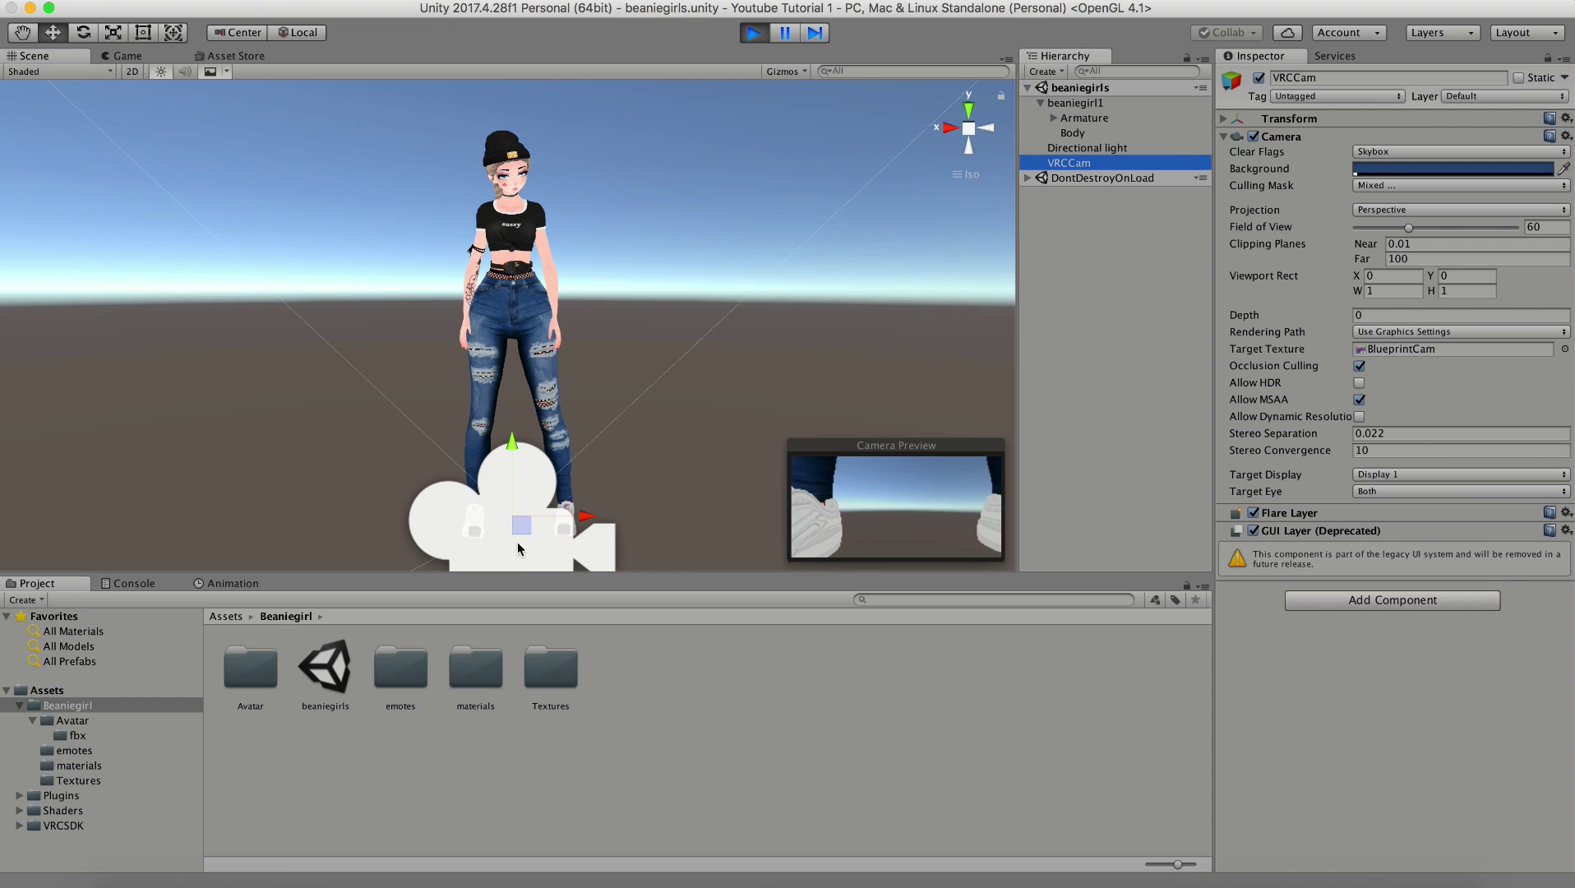
pyautogui.click(950, 128)
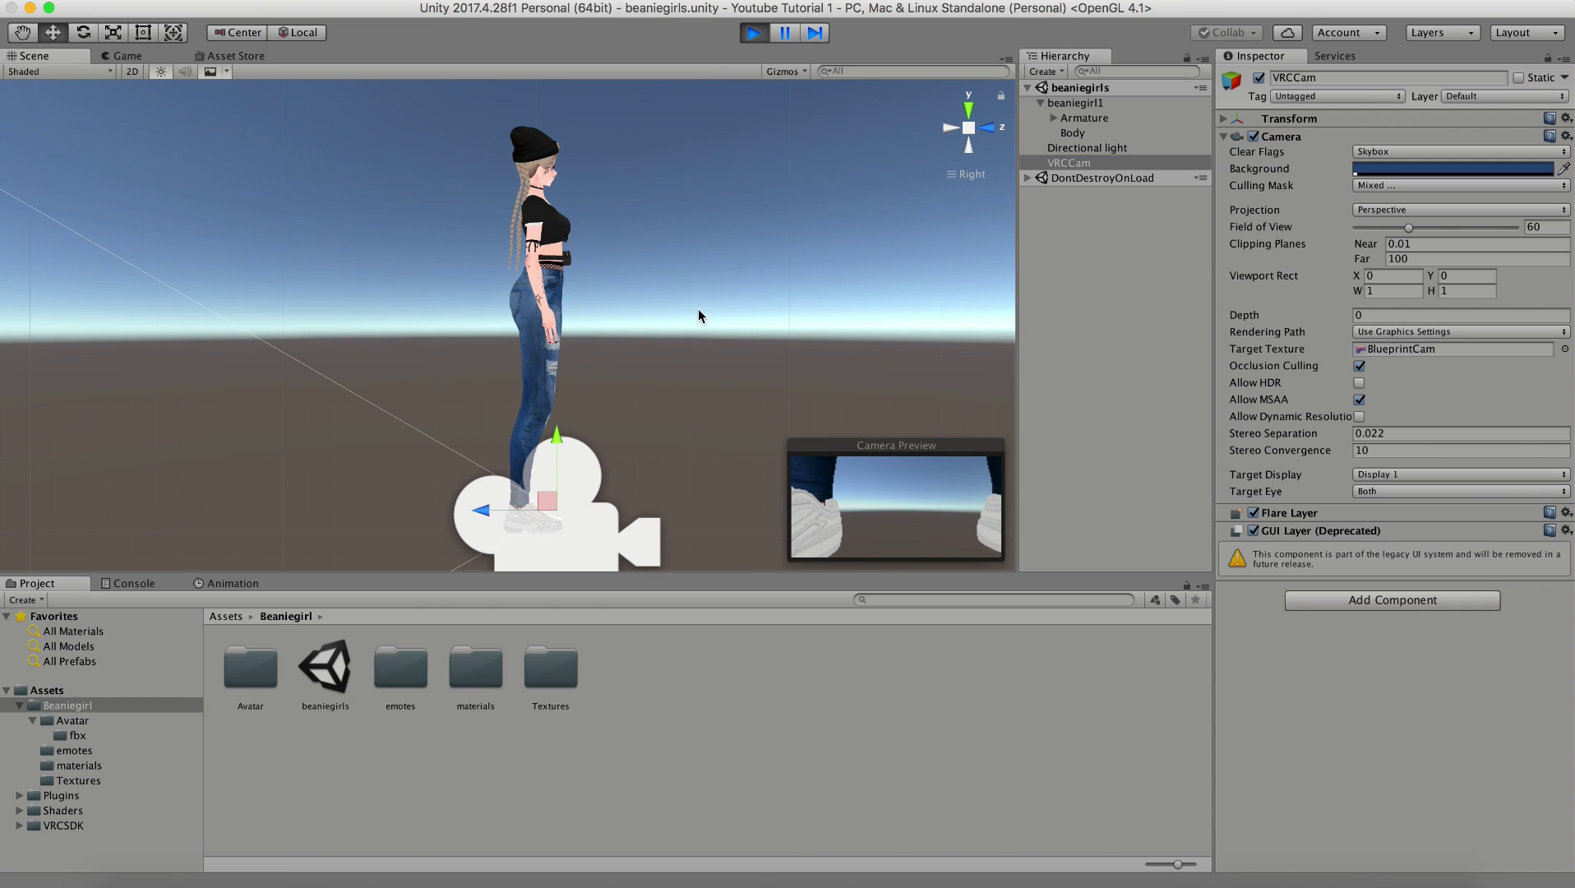
pyautogui.moveTo(481, 510); pyautogui.dragTo(650, 514)
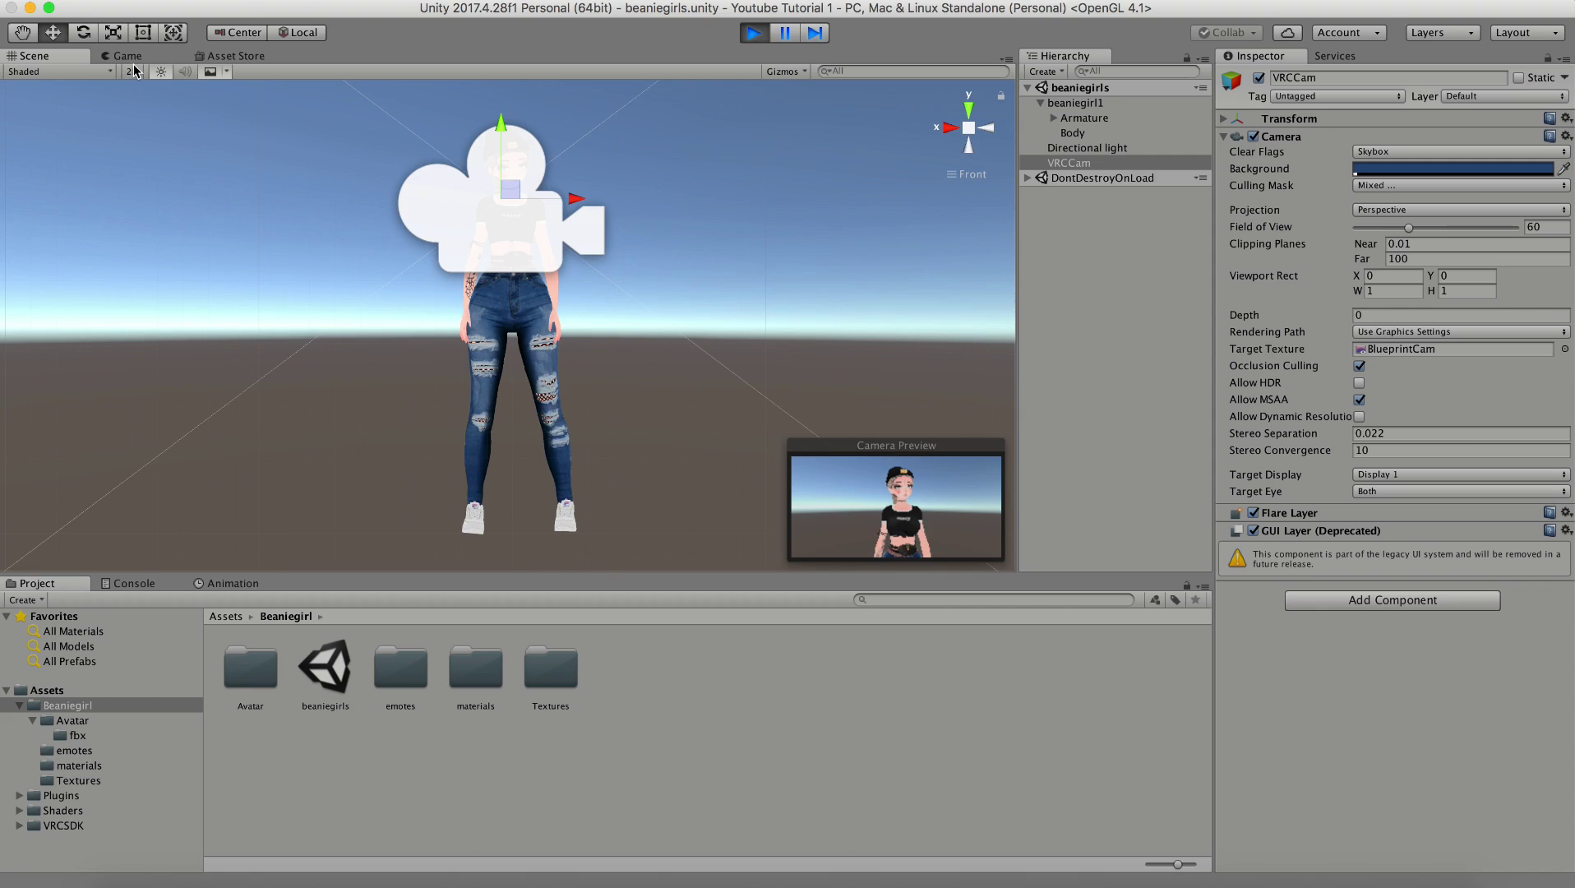
pyautogui.click(129, 56)
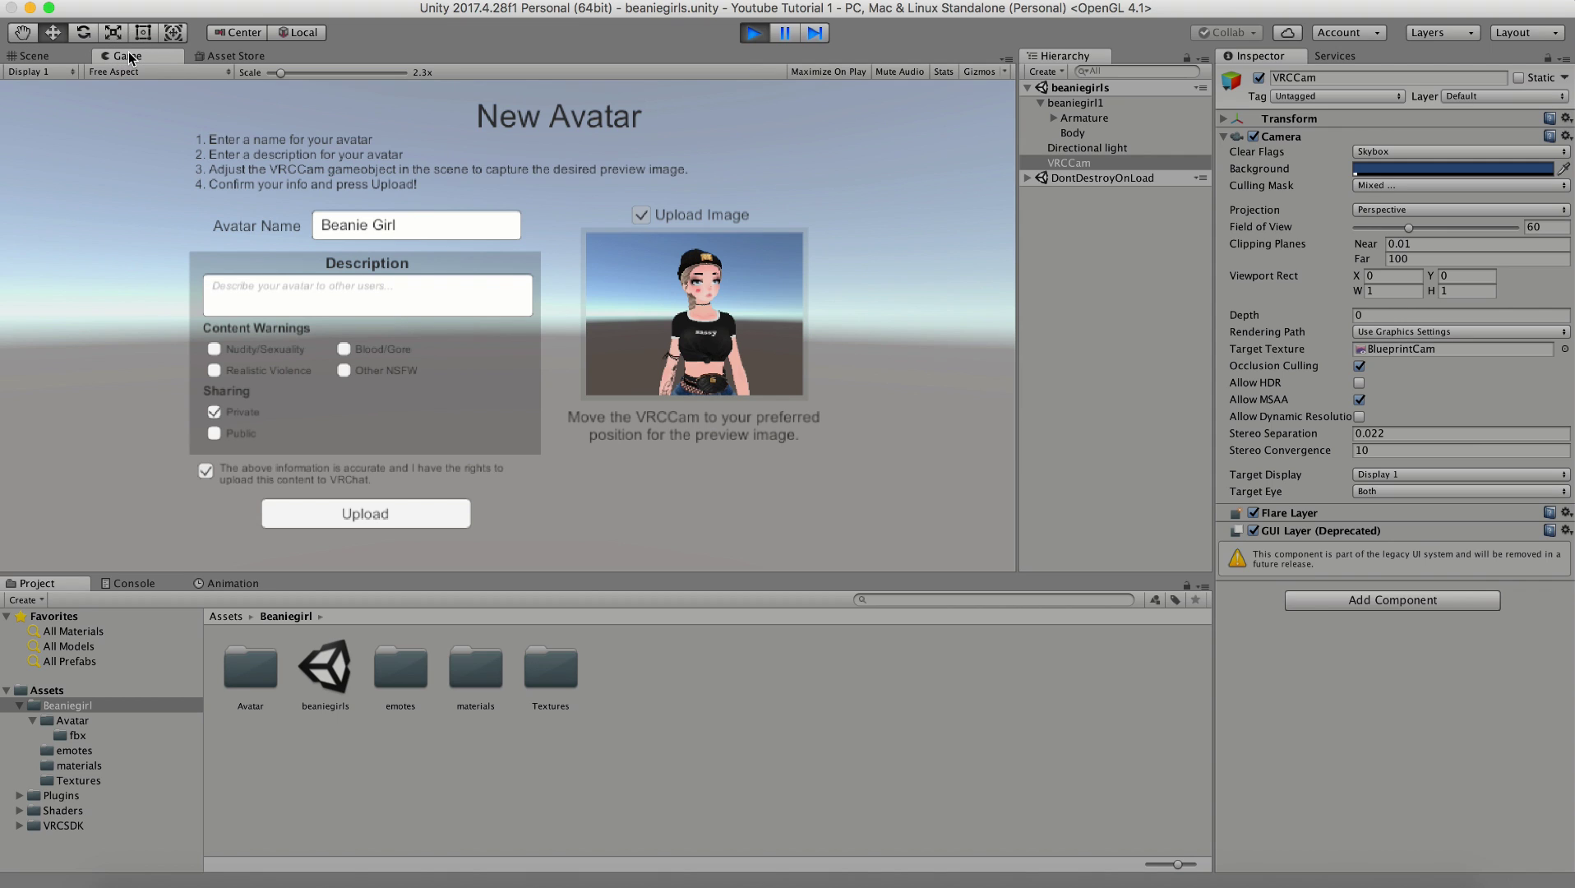
# Shift the VRCCam slightly sideways to adjust the avatar's framing in the preview image, and upload the avatar.
pyautogui.click(39, 58)
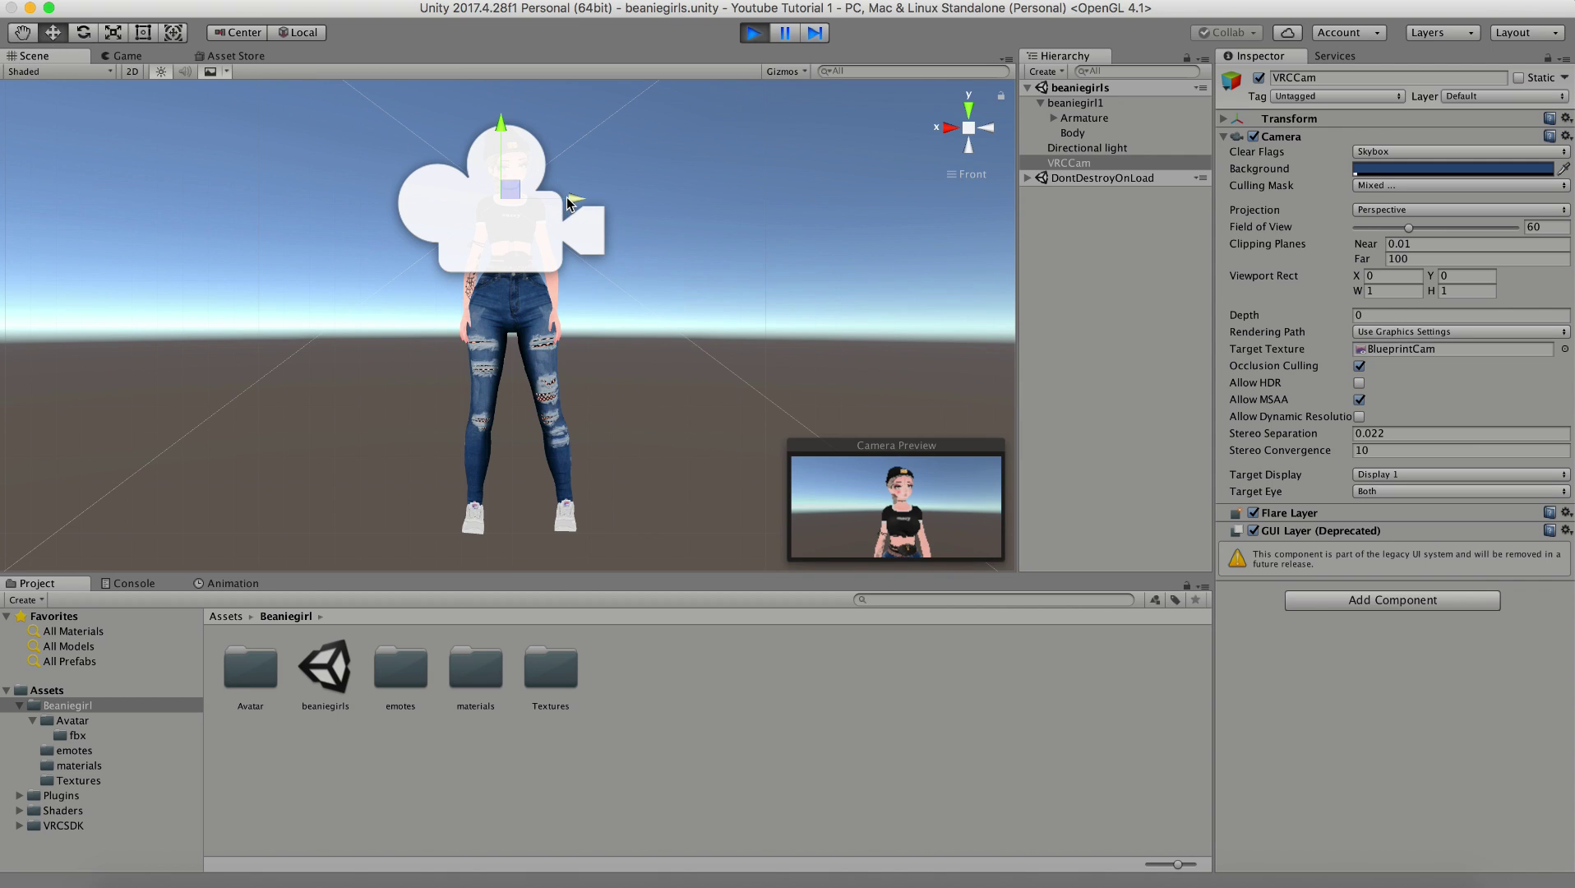
pyautogui.moveTo(567, 197); pyautogui.dragTo(573, 197)
pyautogui.click(128, 56)
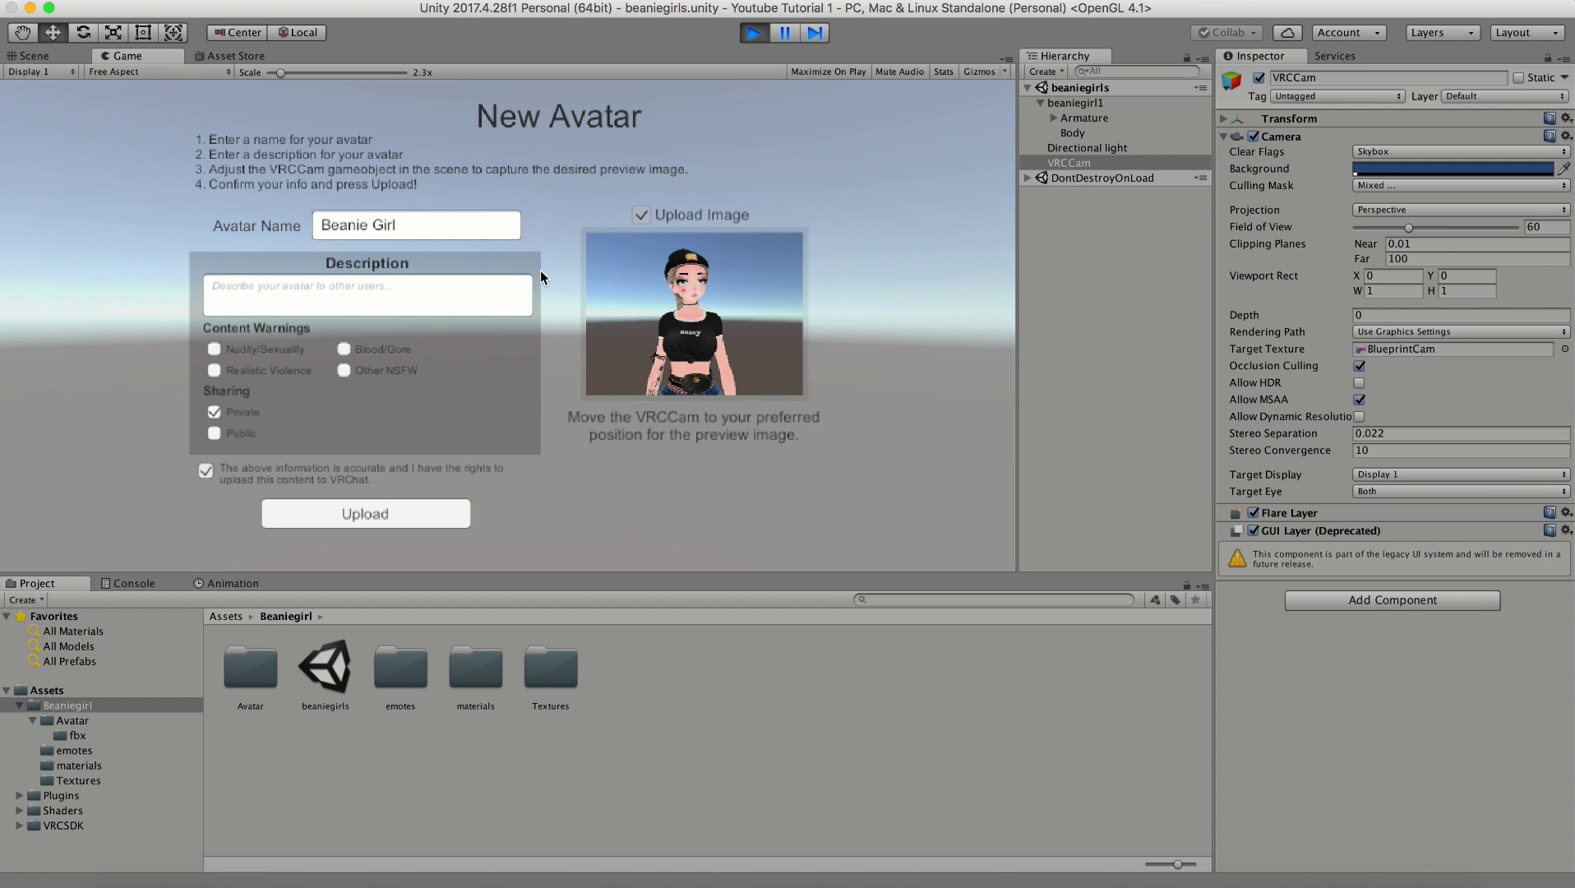
pyautogui.click(373, 518)
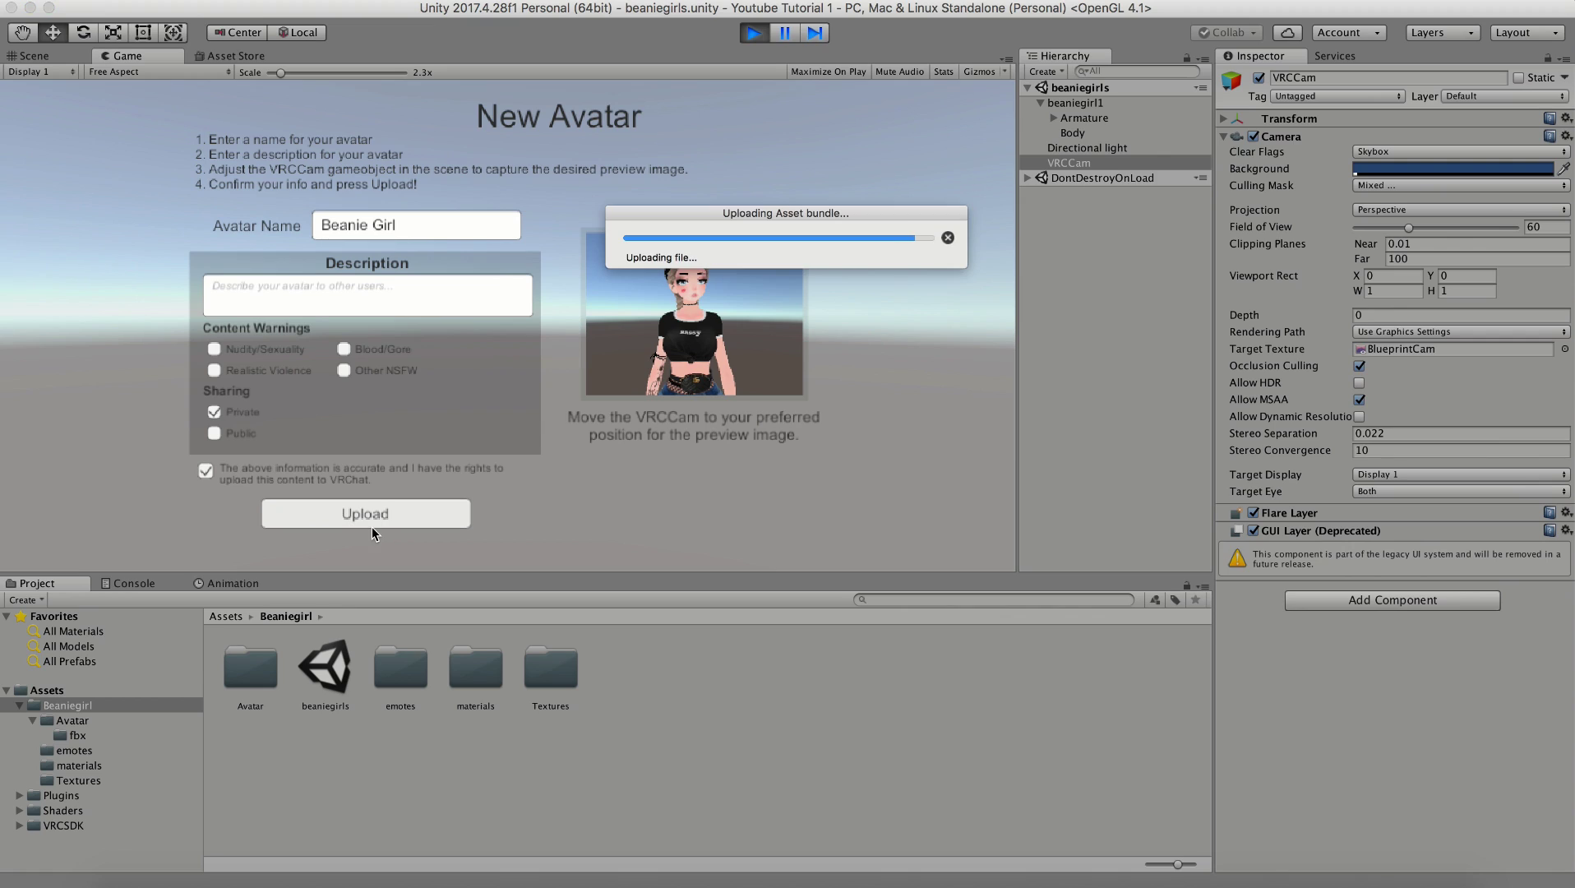